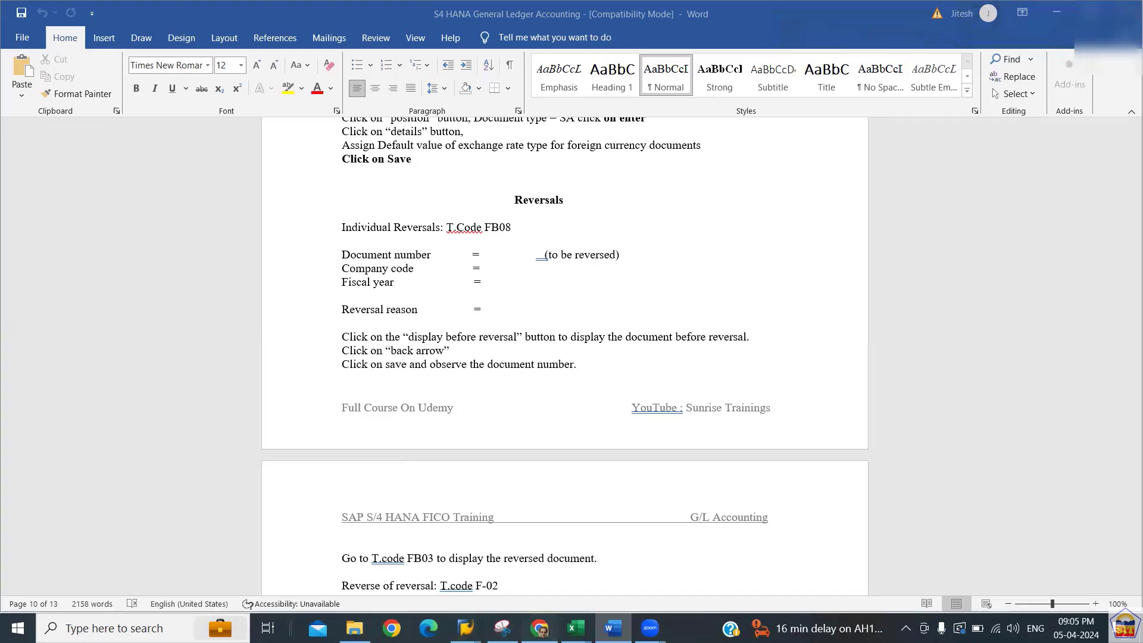
# Switch to the SAP Fiori launchpad in Chrome, search the apps for "recurring" and open Manage Recurring Journal Entries
pyautogui.click(540, 628)
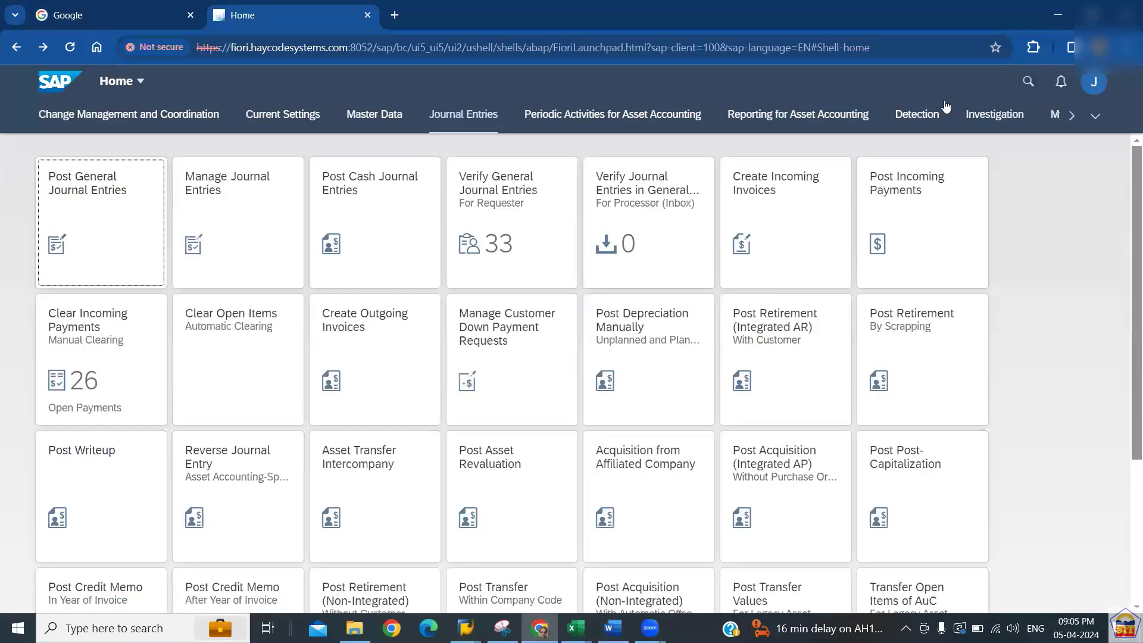
pyautogui.click(1023, 86)
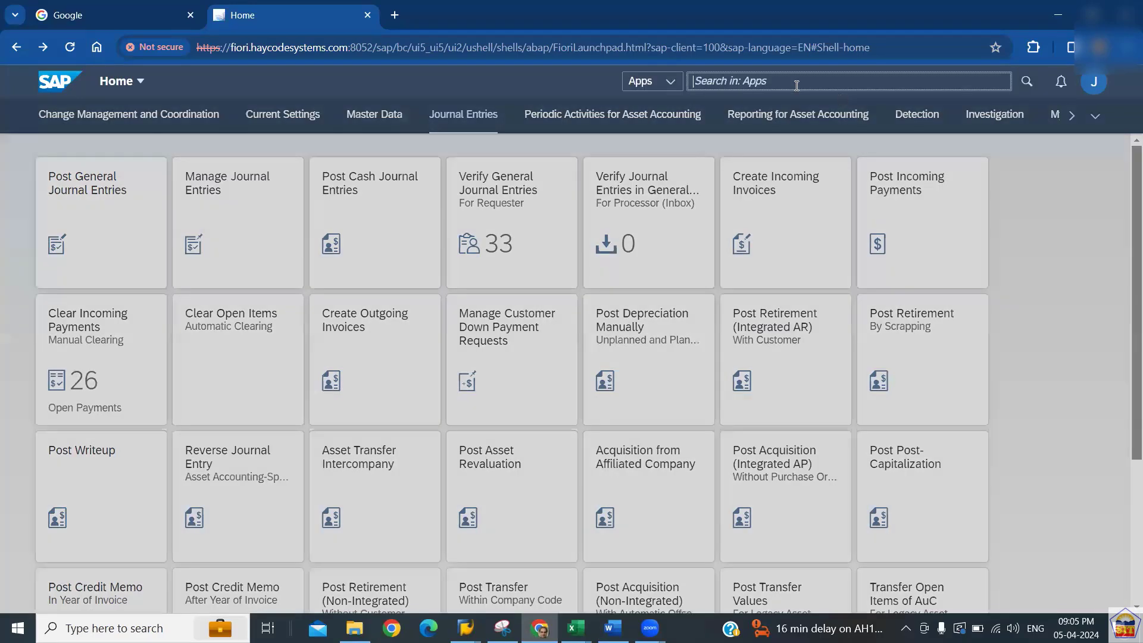
pyautogui.write('rec')
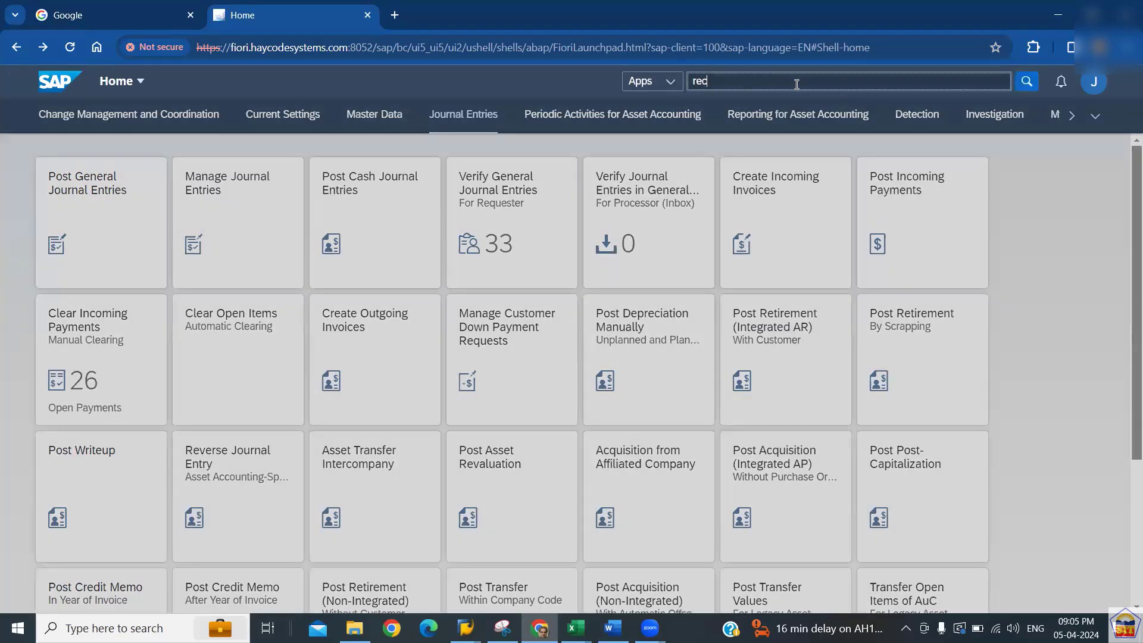
pyautogui.write('urring')
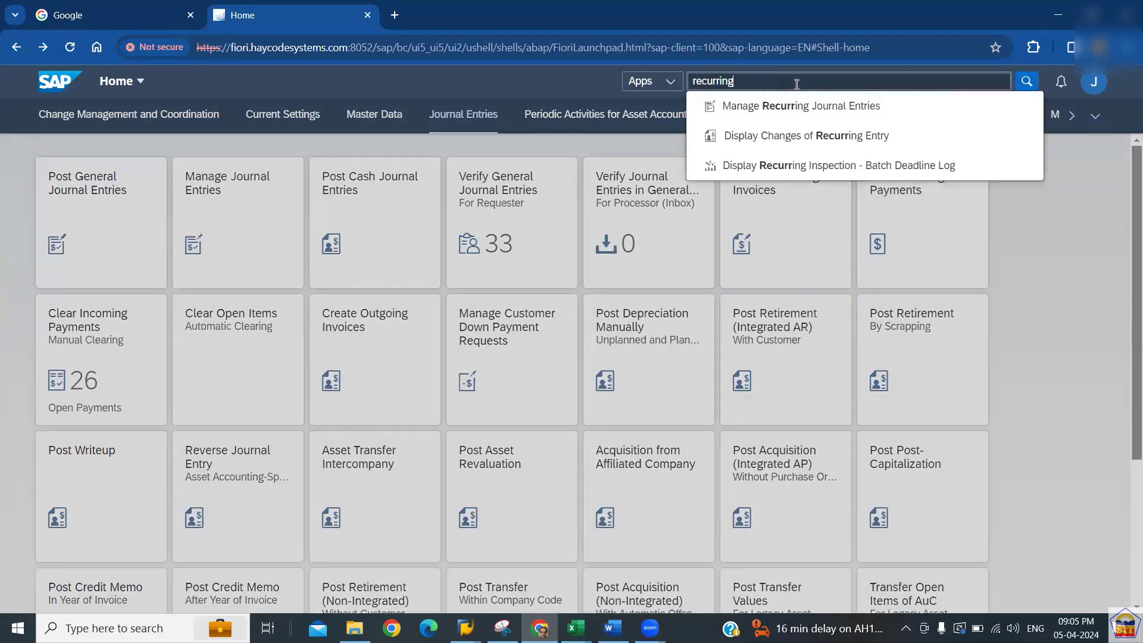
pyautogui.click(777, 107)
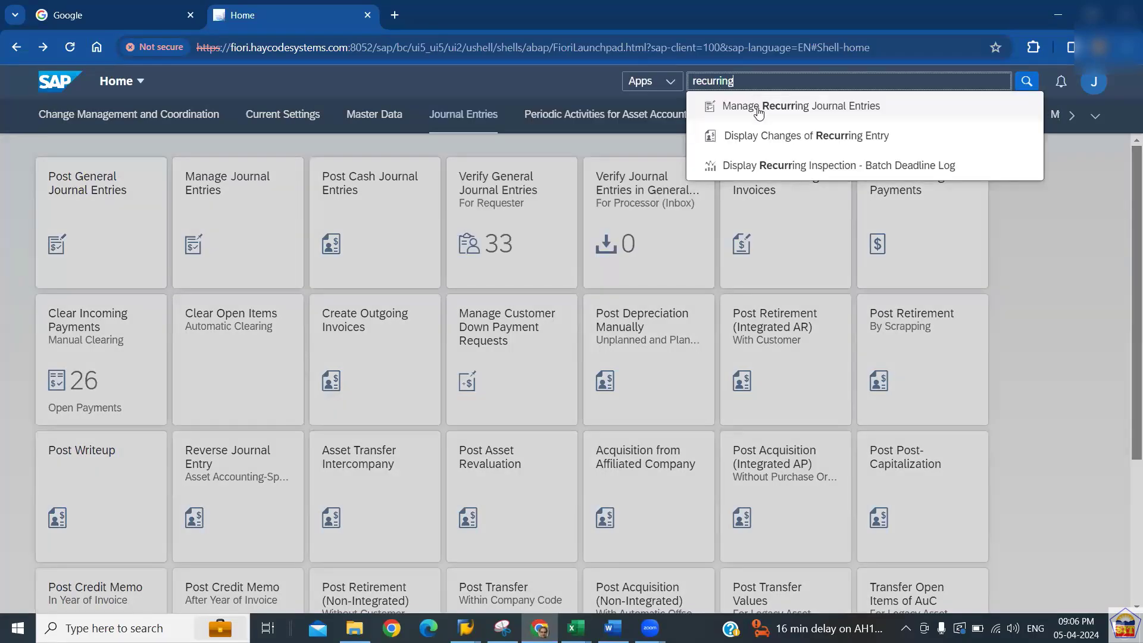
pyautogui.click(759, 107)
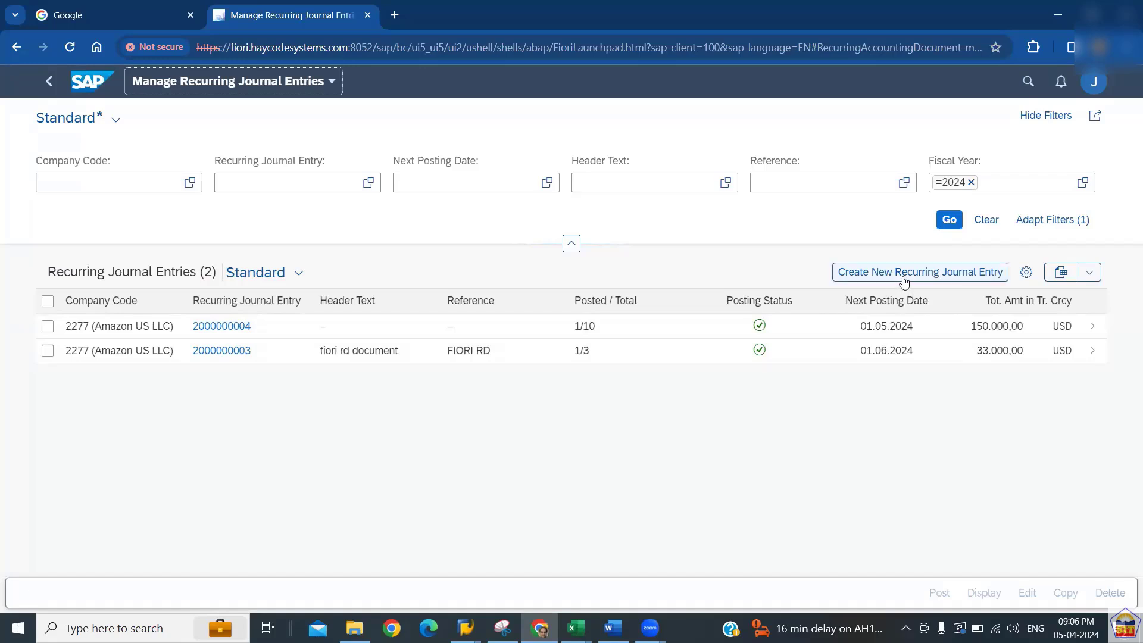
# Create a new recurring journal entry of type SA and set its header company code to 2266
pyautogui.click(940, 278)
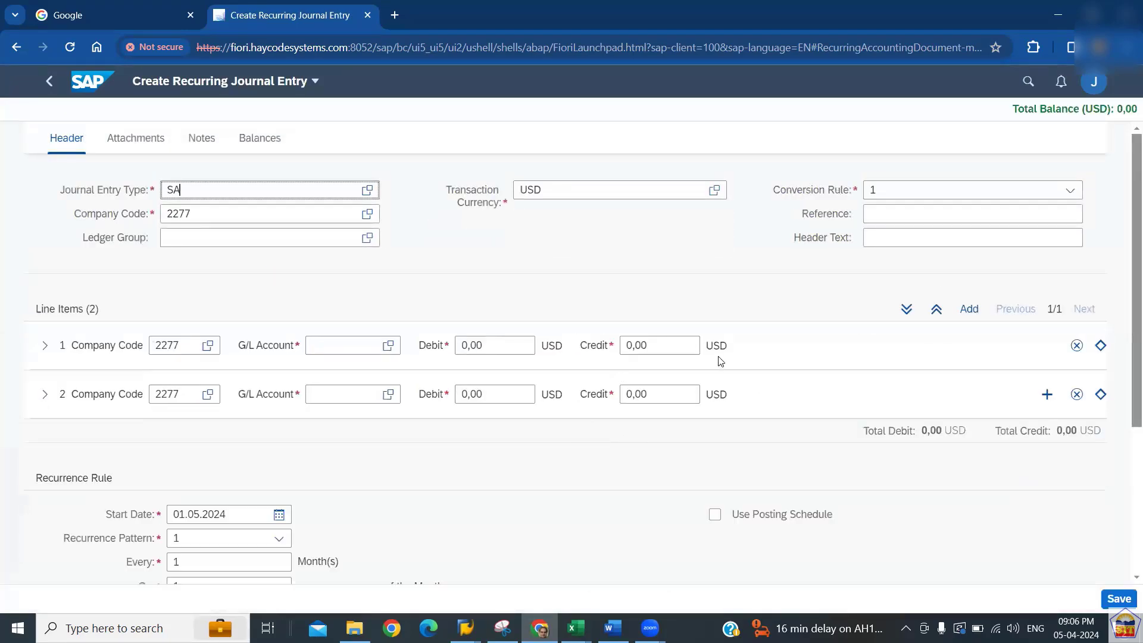
pyautogui.click(207, 213)
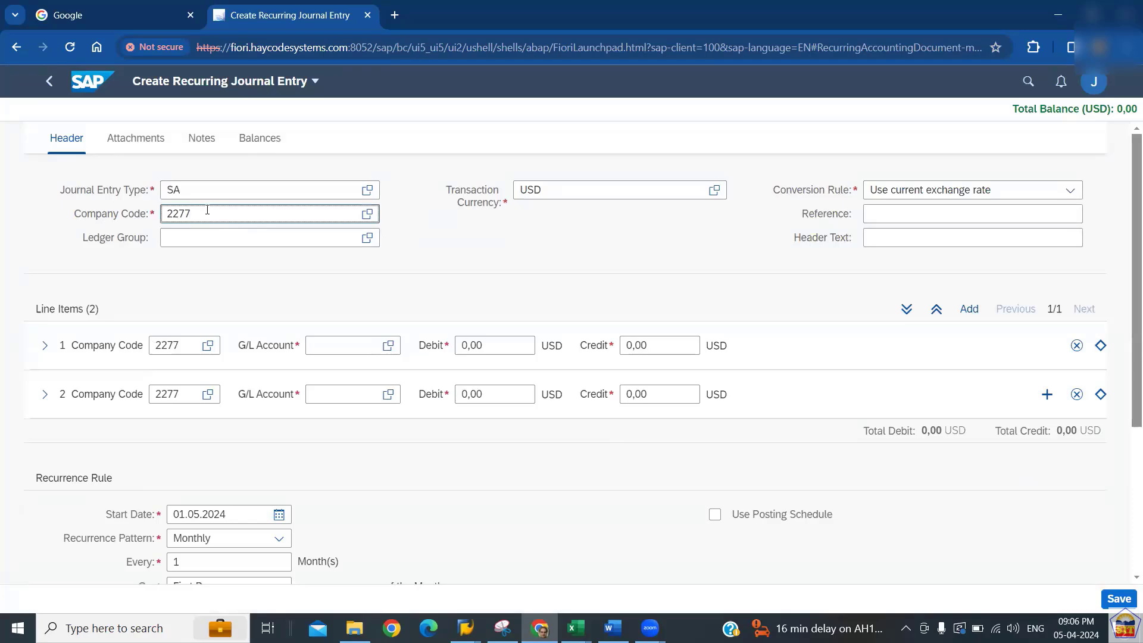
pyautogui.click(197, 193)
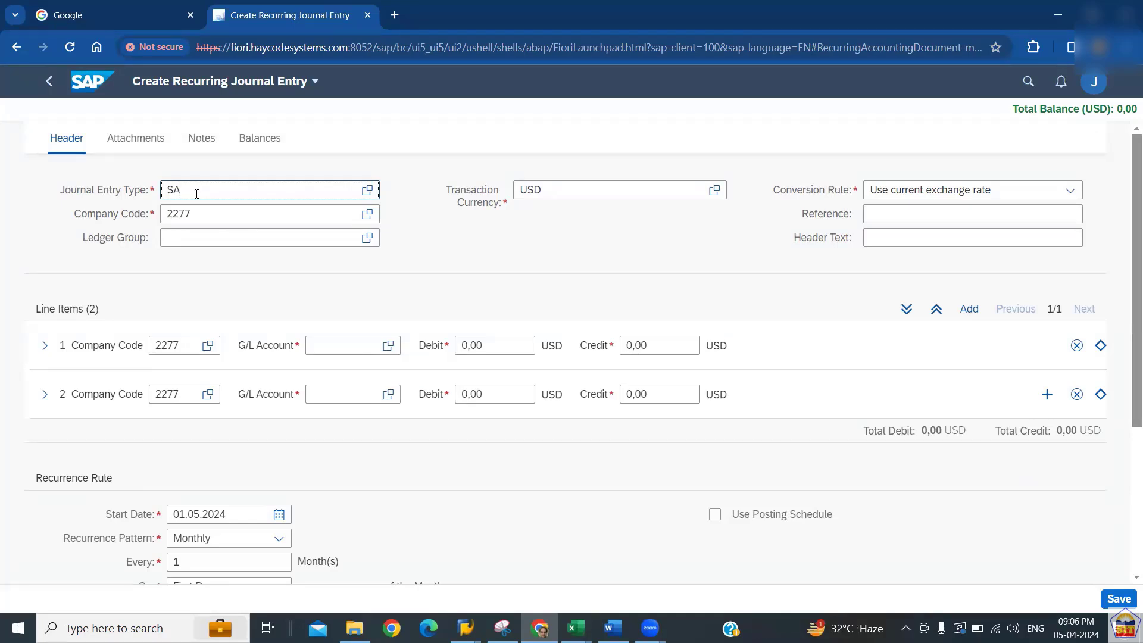
pyautogui.press('Tab')
pyautogui.press('Tab')
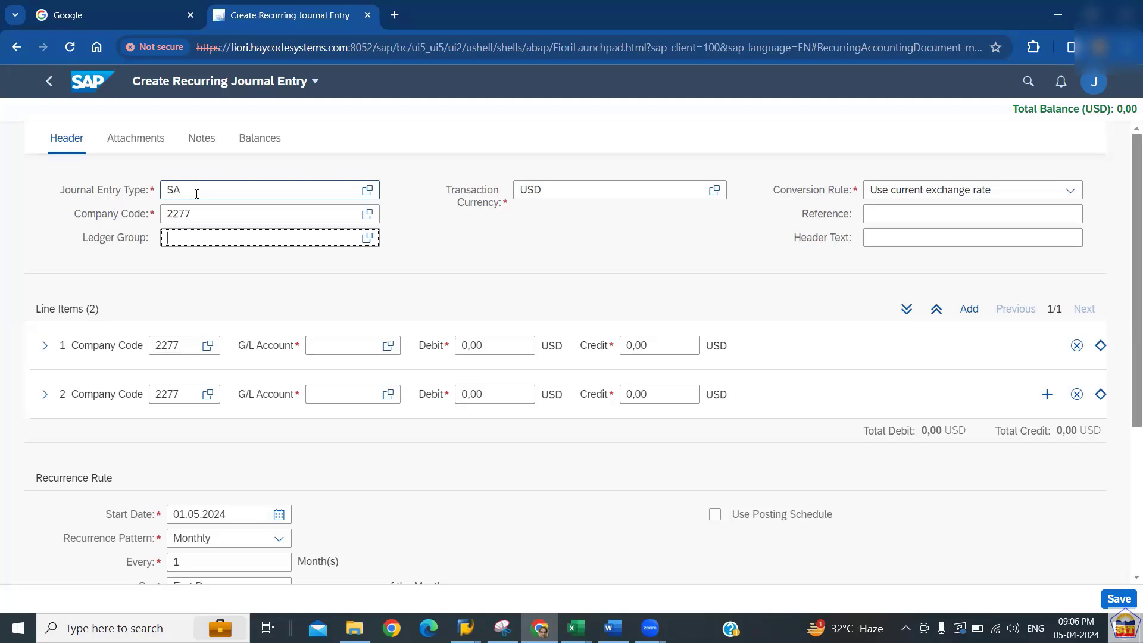
pyautogui.click(212, 217)
pyautogui.press('BackSpace')
pyautogui.press('BackSpace')
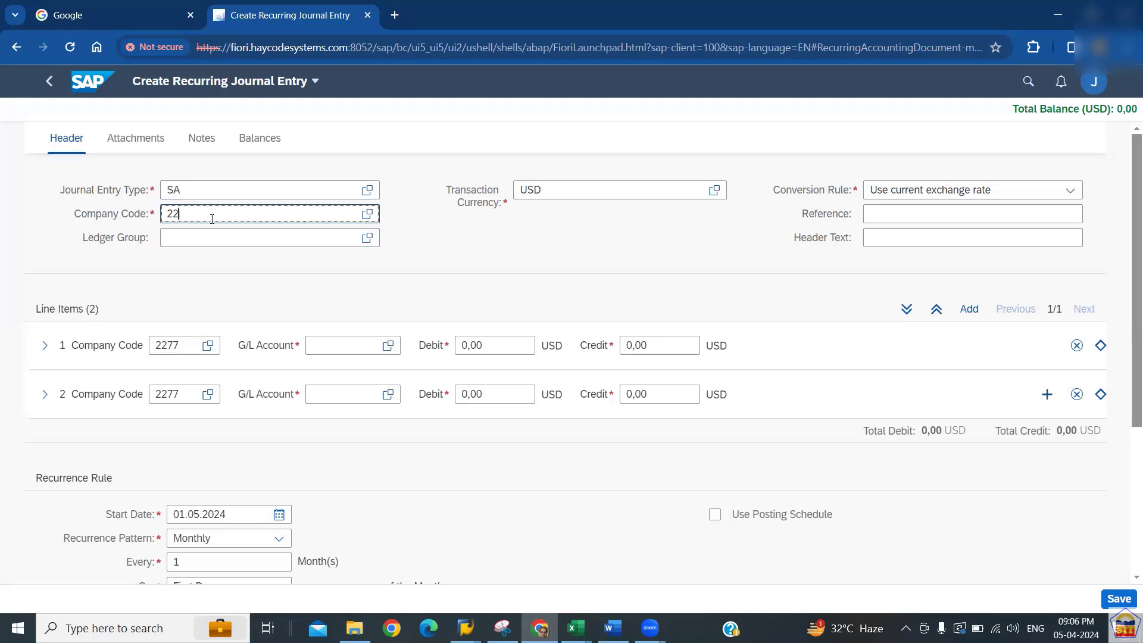
pyautogui.write('66')
pyautogui.moveTo(184, 341); pyautogui.dragTo(146, 352)
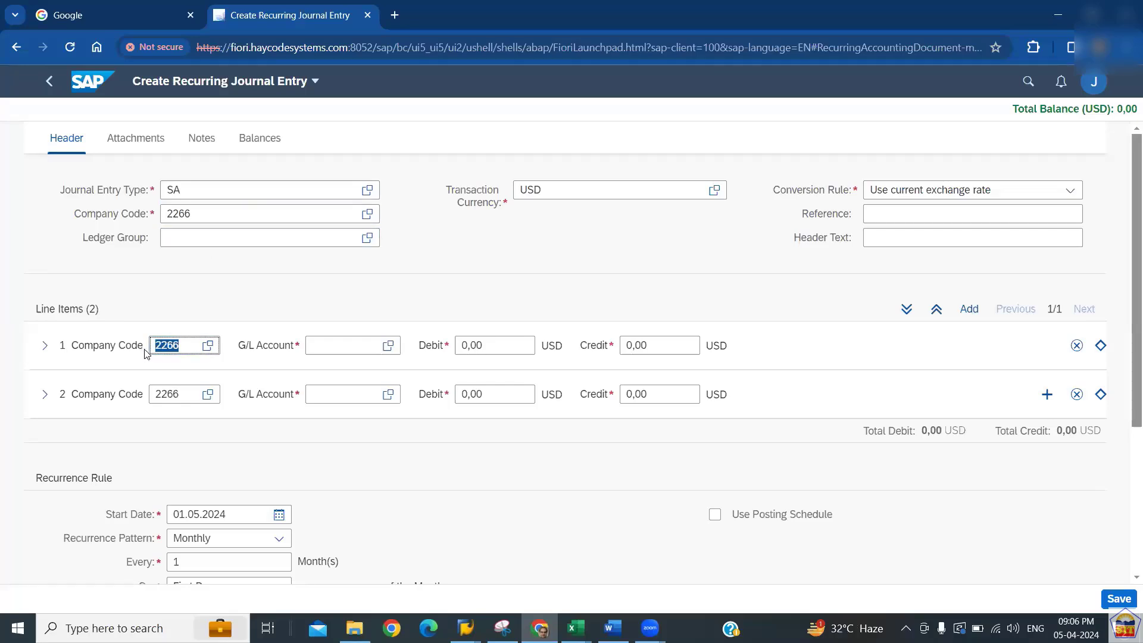
pyautogui.moveTo(179, 388); pyautogui.dragTo(127, 404)
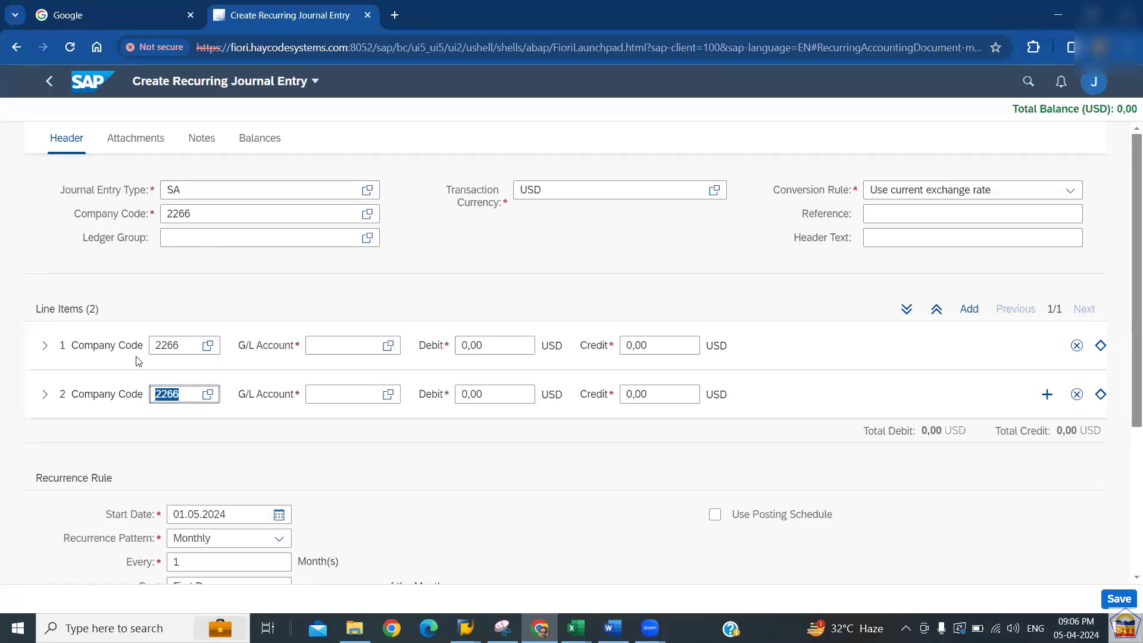
pyautogui.moveTo(176, 341); pyautogui.dragTo(118, 344)
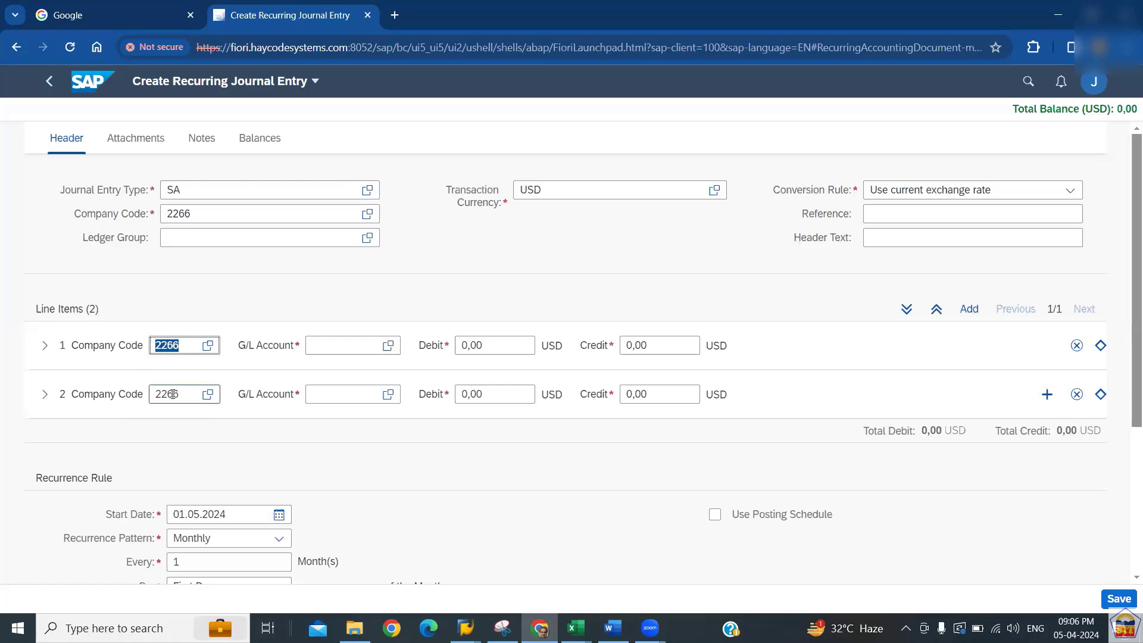
pyautogui.moveTo(177, 396); pyautogui.dragTo(134, 397)
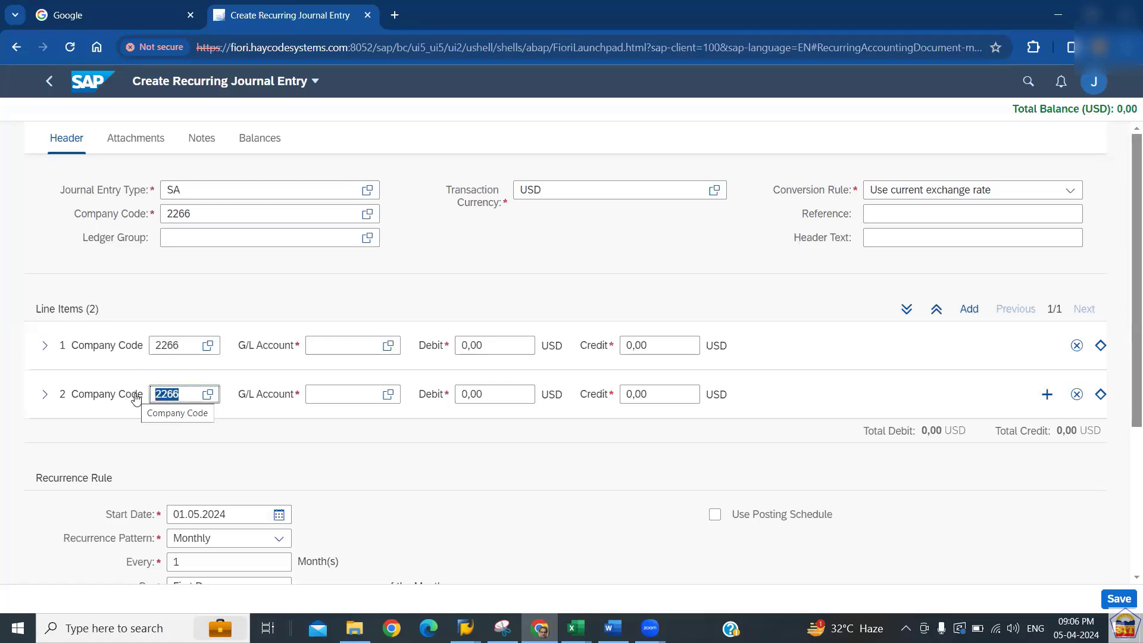
# Enter G/L account 400200 on line item 1 and G/L account 200100 on line item 2
pyautogui.click(311, 346)
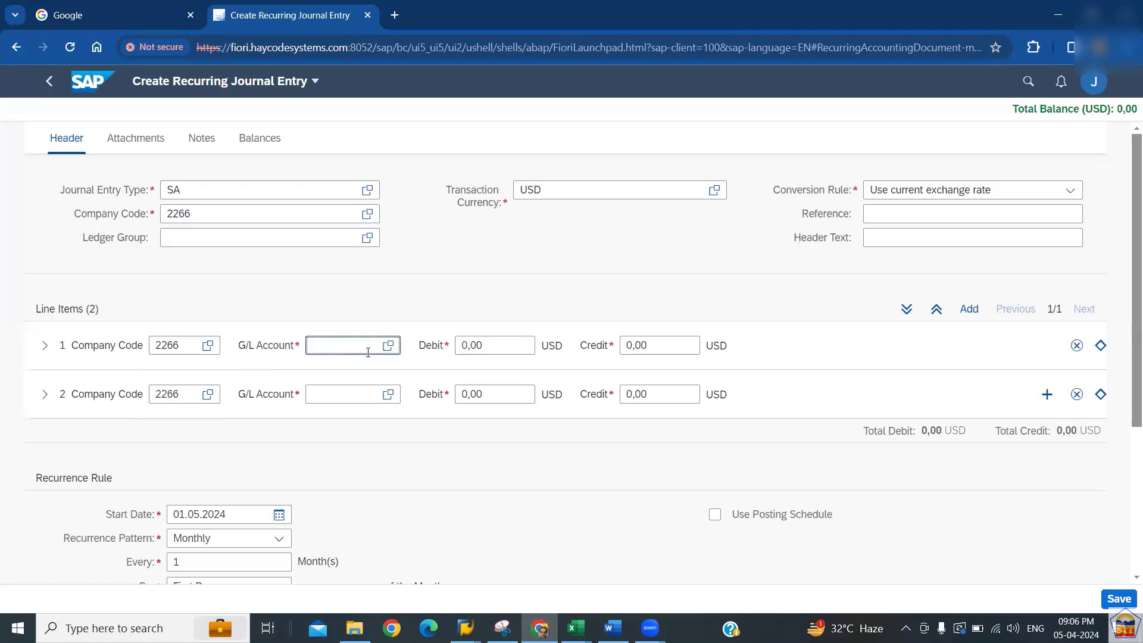
pyautogui.write('400200')
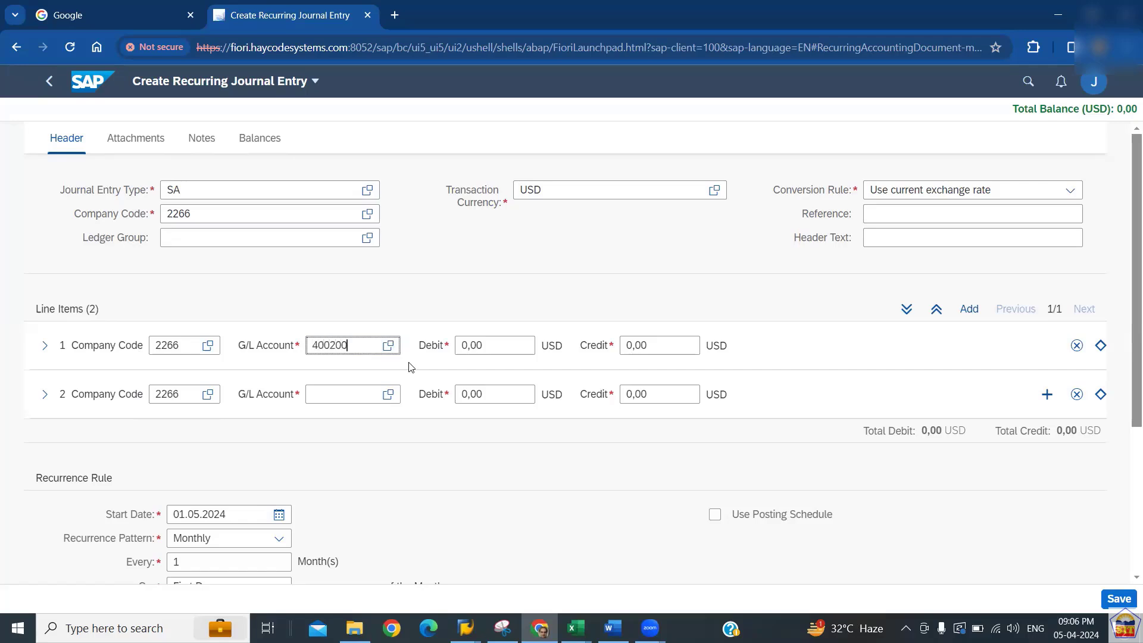
pyautogui.click(340, 394)
pyautogui.write('20')
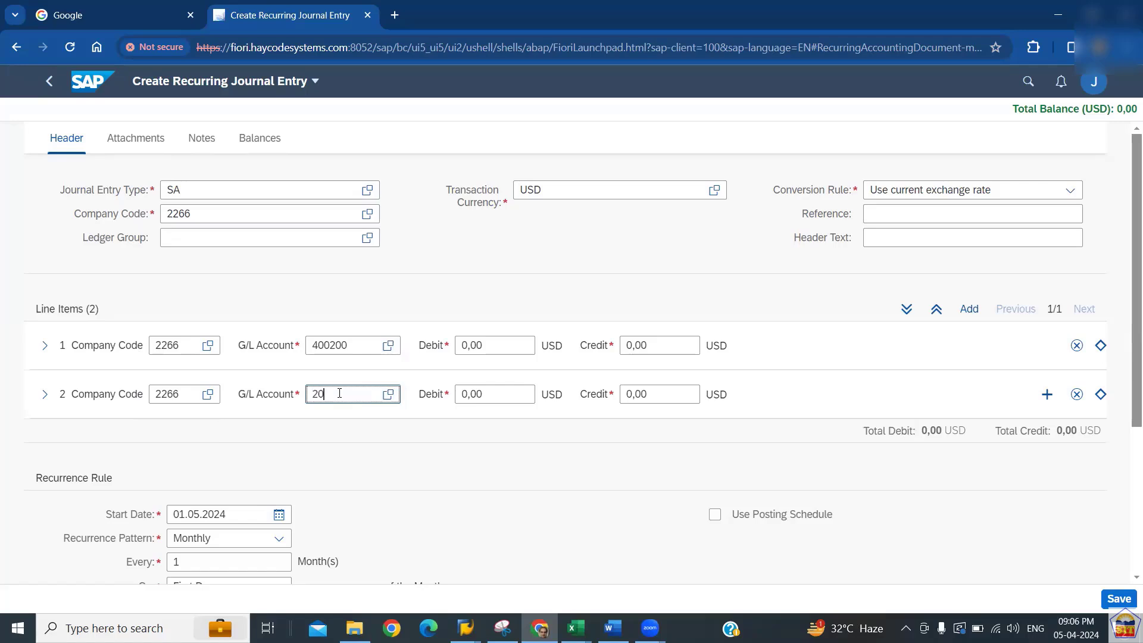
pyautogui.write('0100')
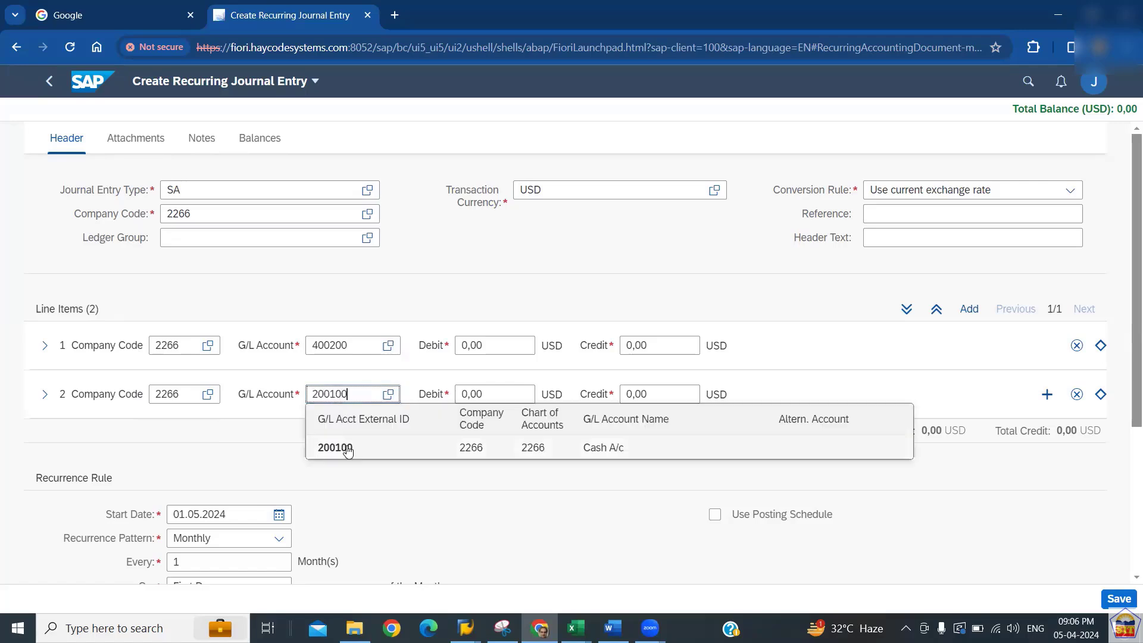
# Set the debit amount of line item 1 to 11000 USD
pyautogui.click(495, 344)
pyautogui.click(496, 344)
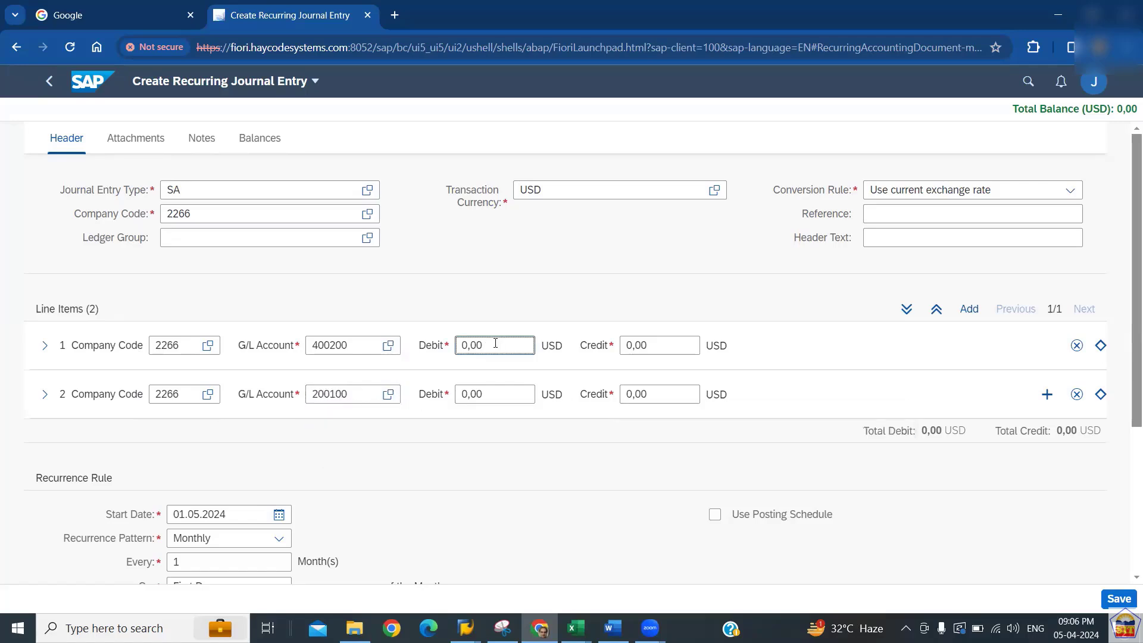
pyautogui.press('BackSpace')
pyautogui.press('BackSpace')
pyautogui.press('BackSpace')
pyautogui.press('BackSpace')
pyautogui.write('11000')
# Set the credit amount of line item 2 to 11000 USD and confirm the entry
pyautogui.click(660, 395)
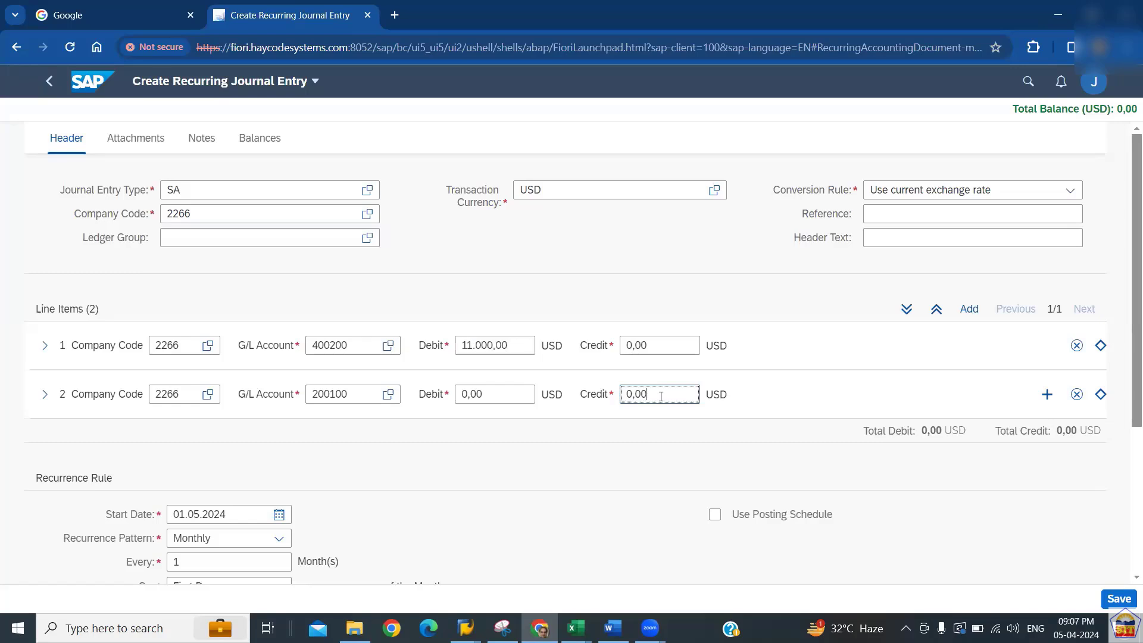
pyautogui.press('BackSpace')
pyautogui.press('BackSpace')
pyautogui.press('BackSpace')
pyautogui.press('BackSpace')
pyautogui.write('11000')
pyautogui.press('Return')
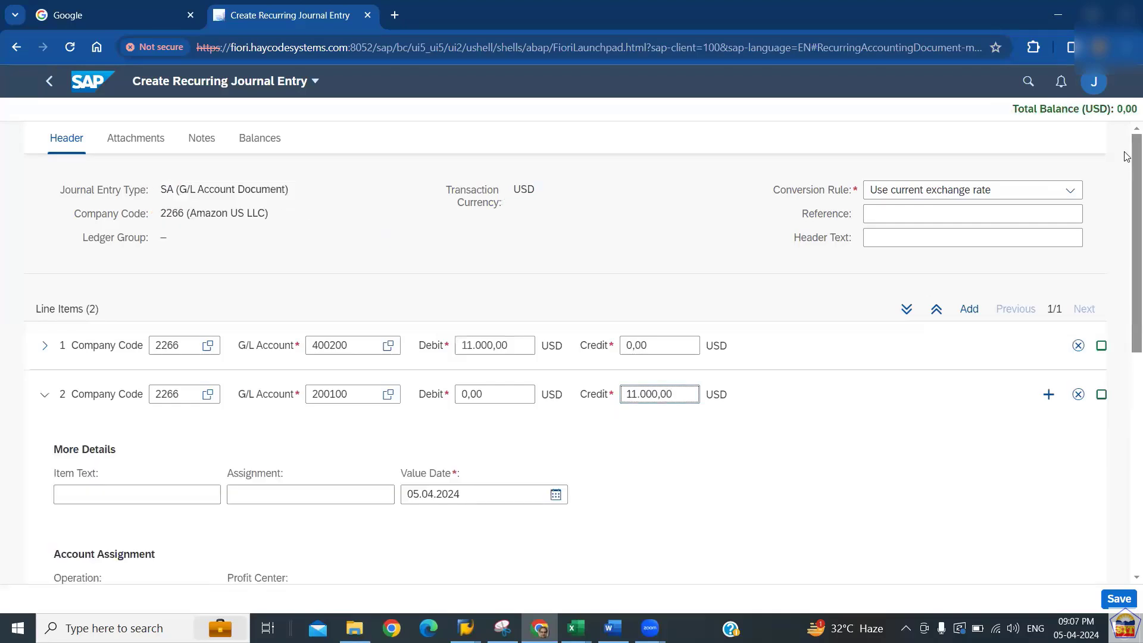
# Set the start date of the recurrence rule to 01.04.2024
pyautogui.moveTo(1127, 154); pyautogui.dragTo(1127, 361)
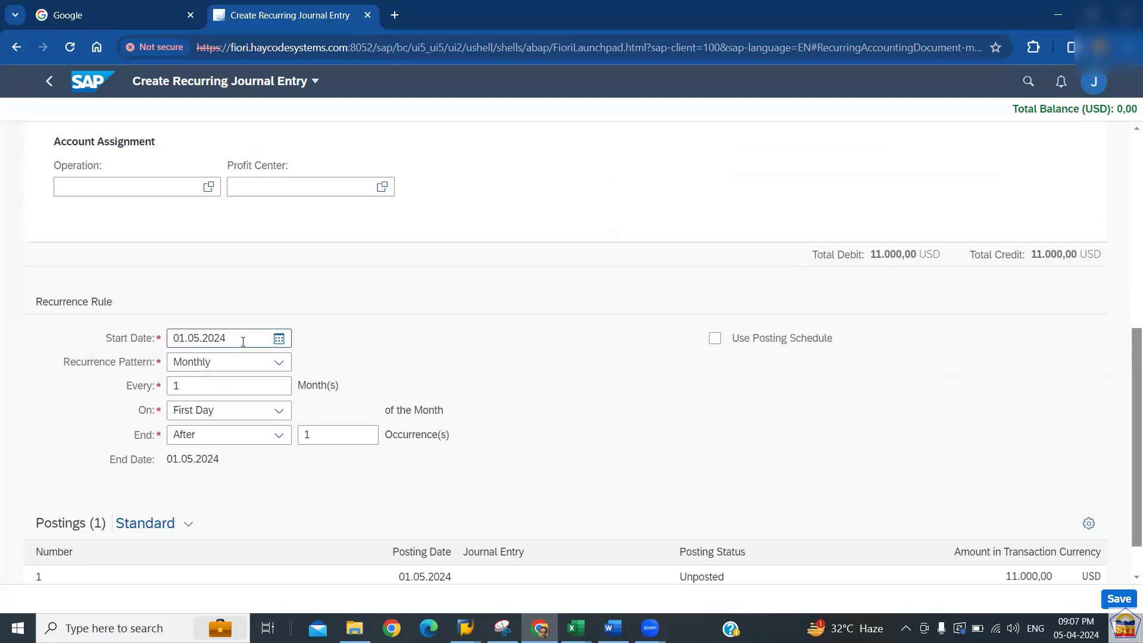
pyautogui.click(279, 340)
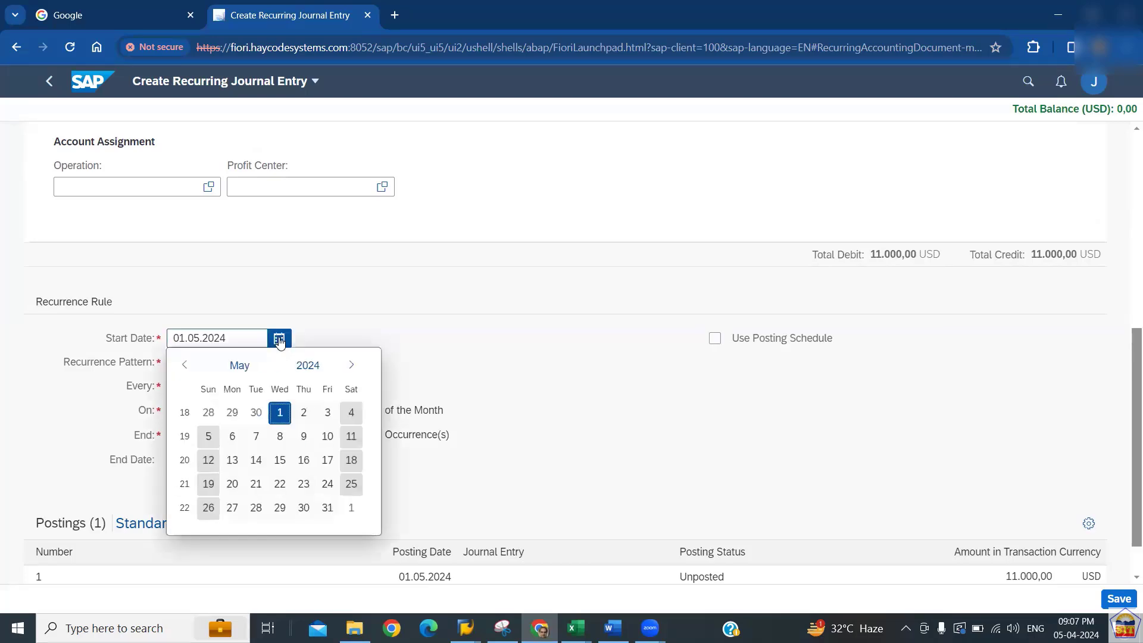
pyautogui.click(185, 368)
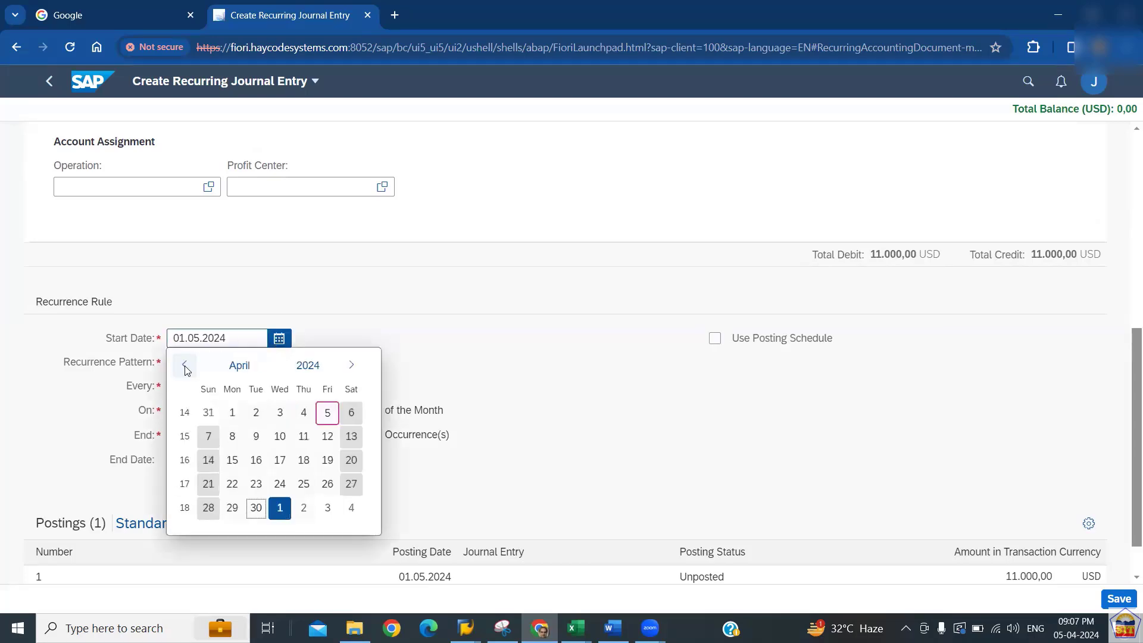
pyautogui.click(232, 413)
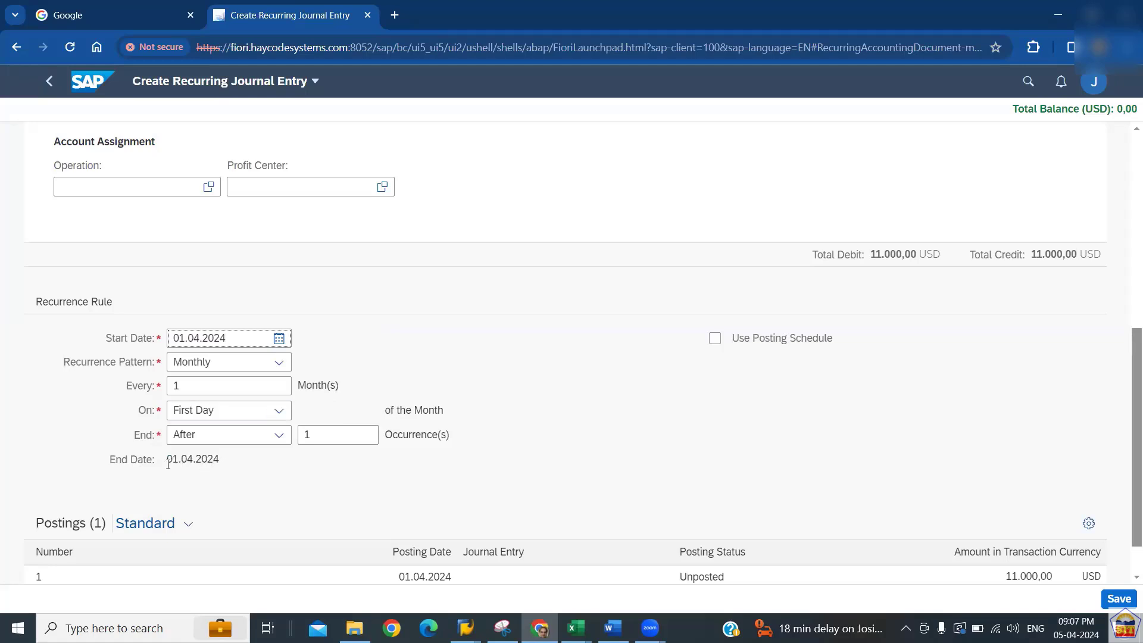
pyautogui.moveTo(168, 464); pyautogui.dragTo(238, 457)
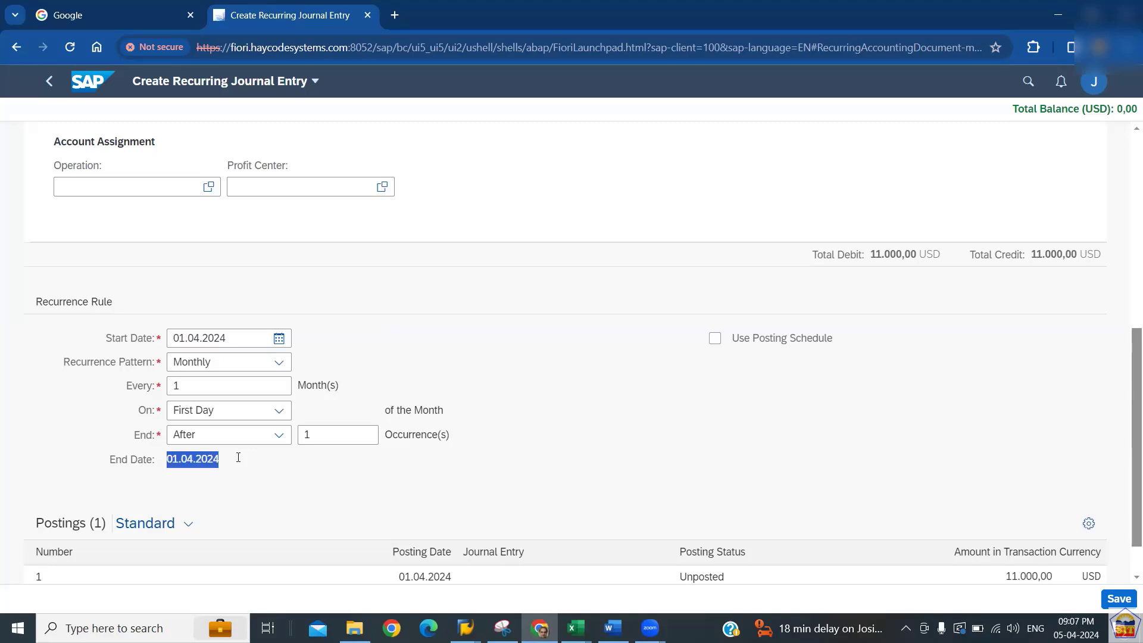
pyautogui.click(247, 465)
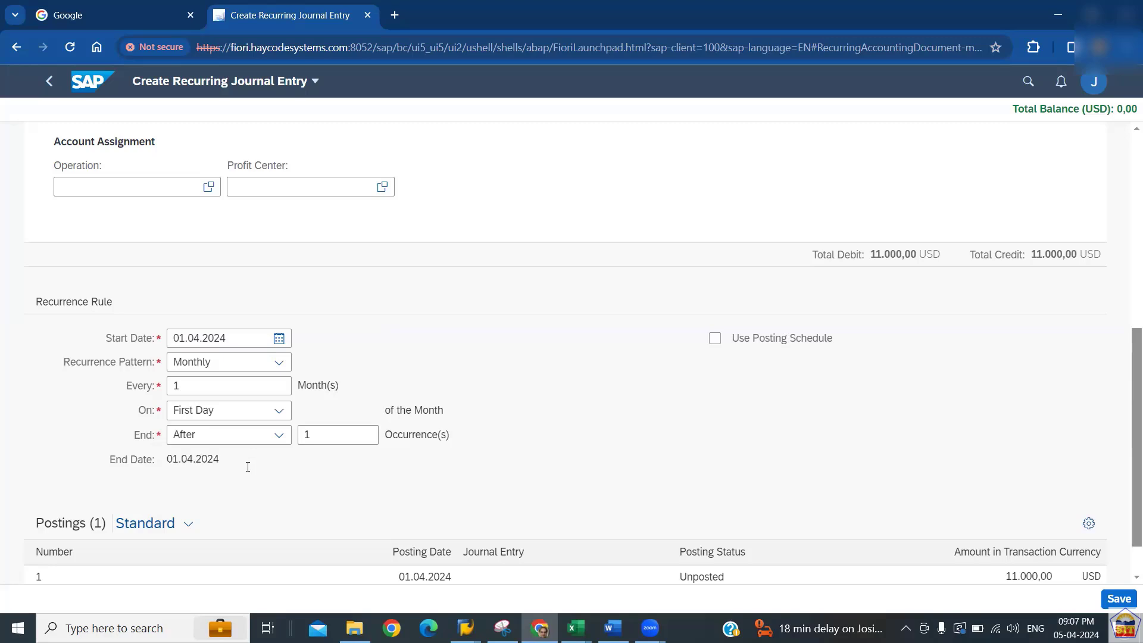
# Set the recurrence to end after 10 occurrences and review the resulting postings list
pyautogui.click(309, 435)
pyautogui.moveTo(333, 433); pyautogui.dragTo(290, 434)
pyautogui.click(333, 436)
pyautogui.scroll(-1, 1127, 381)
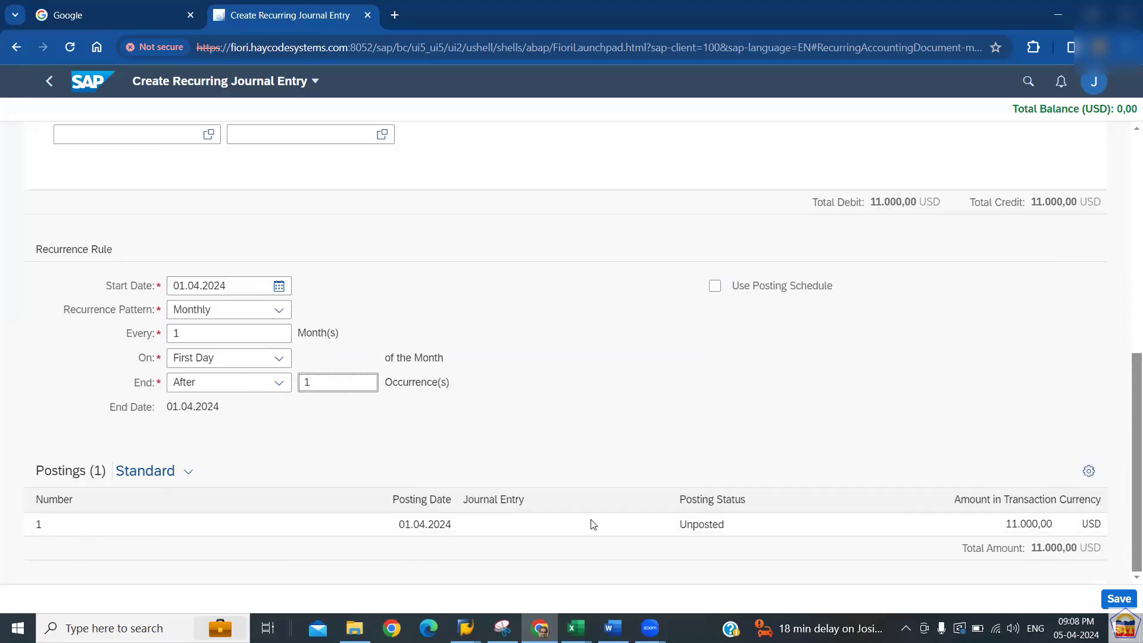
pyautogui.moveTo(682, 524); pyautogui.dragTo(765, 524)
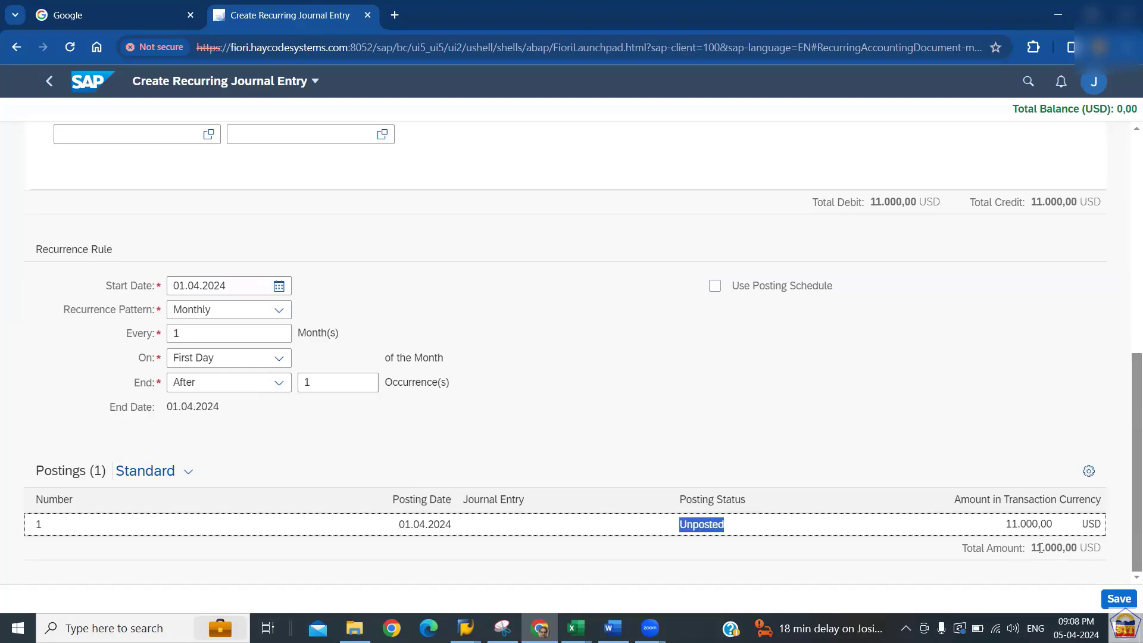
pyautogui.click(348, 382)
pyautogui.write('0')
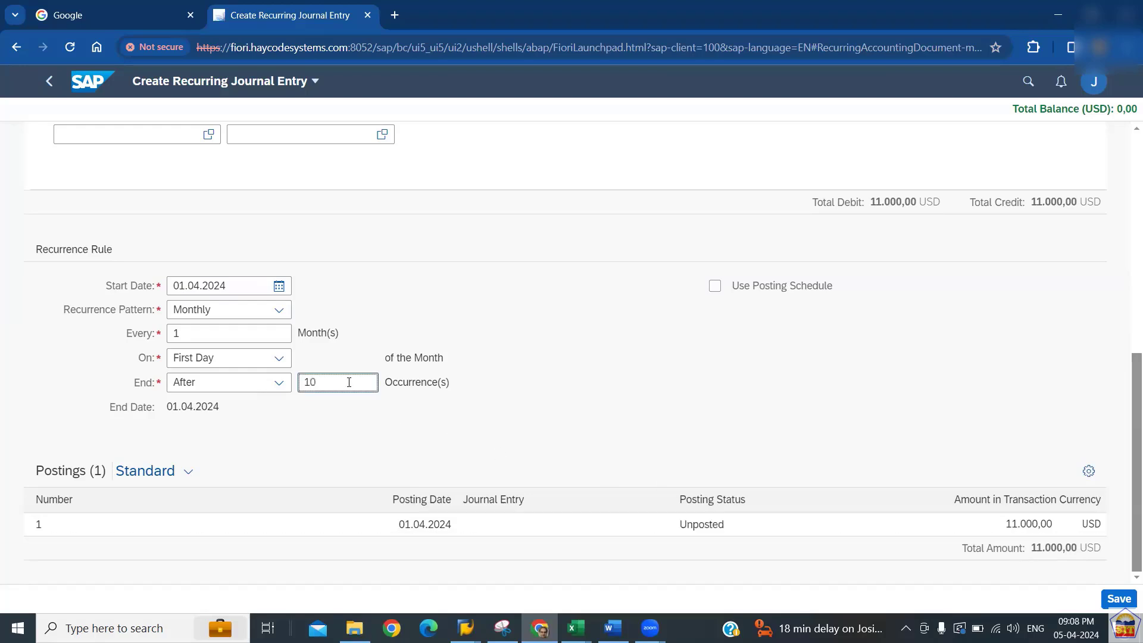
pyautogui.press('Return')
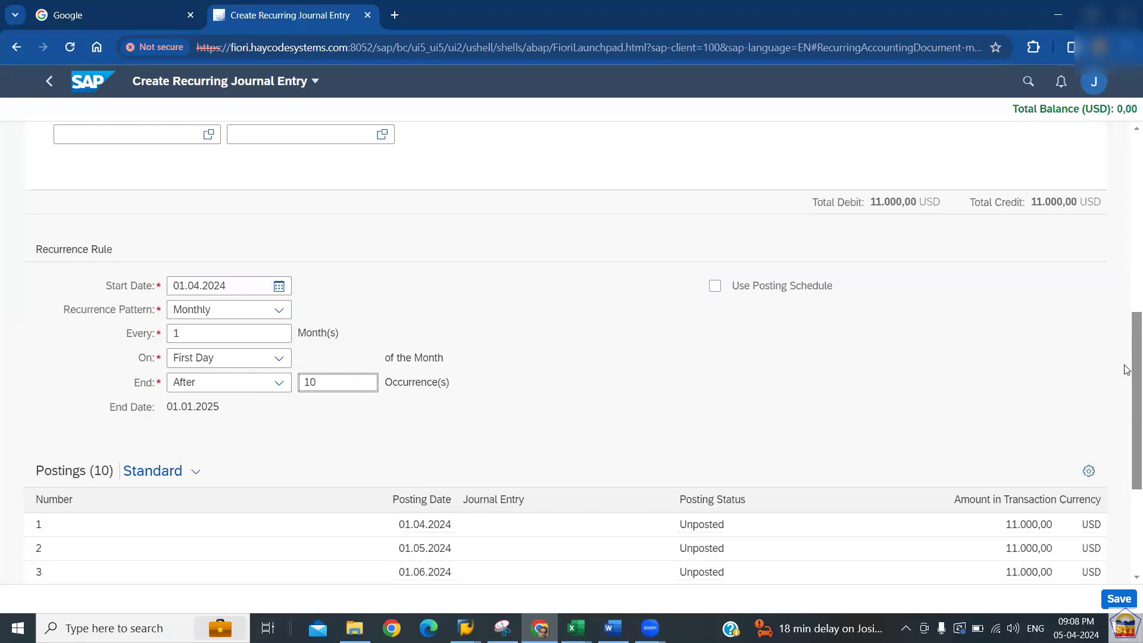
pyautogui.scroll(-3, 1127, 366)
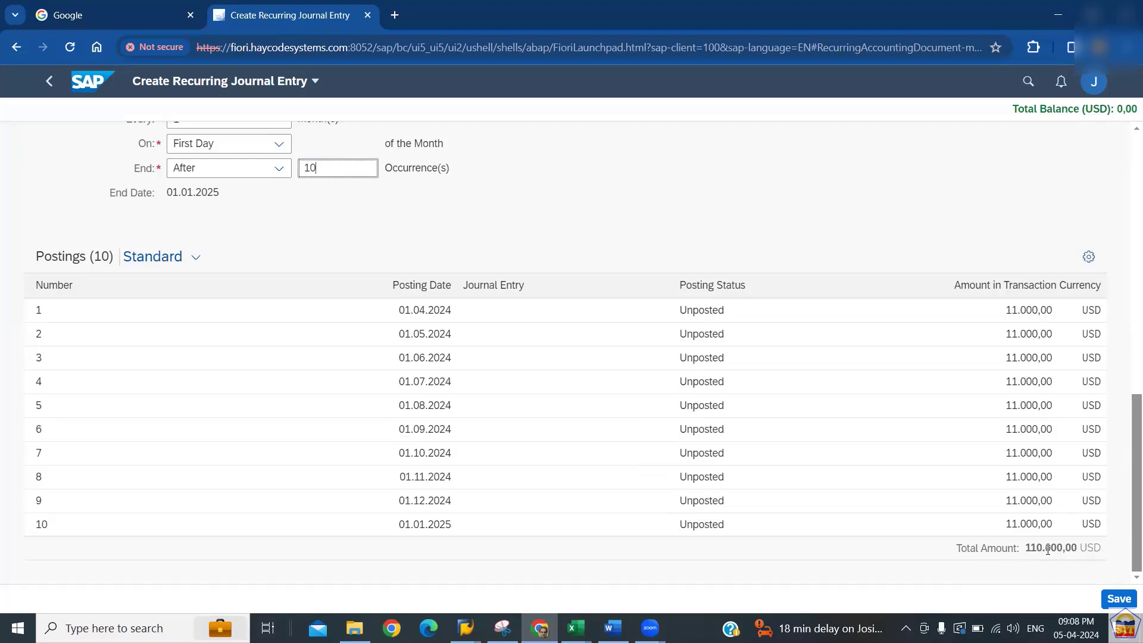
pyautogui.scroll(3, 1128, 543)
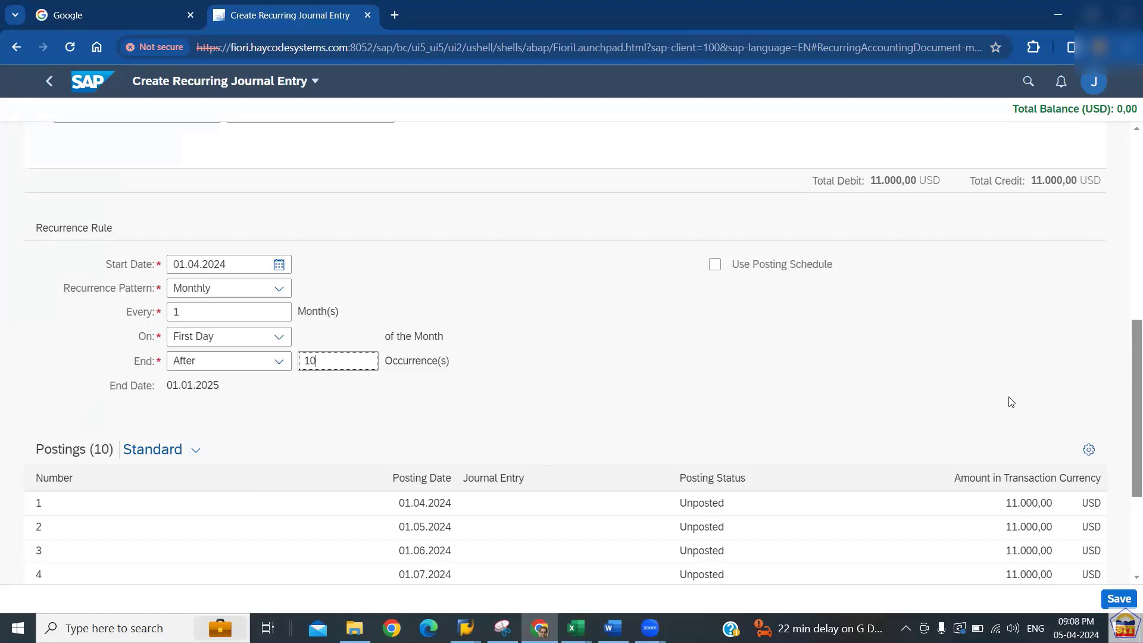
pyautogui.scroll(-3, 1127, 437)
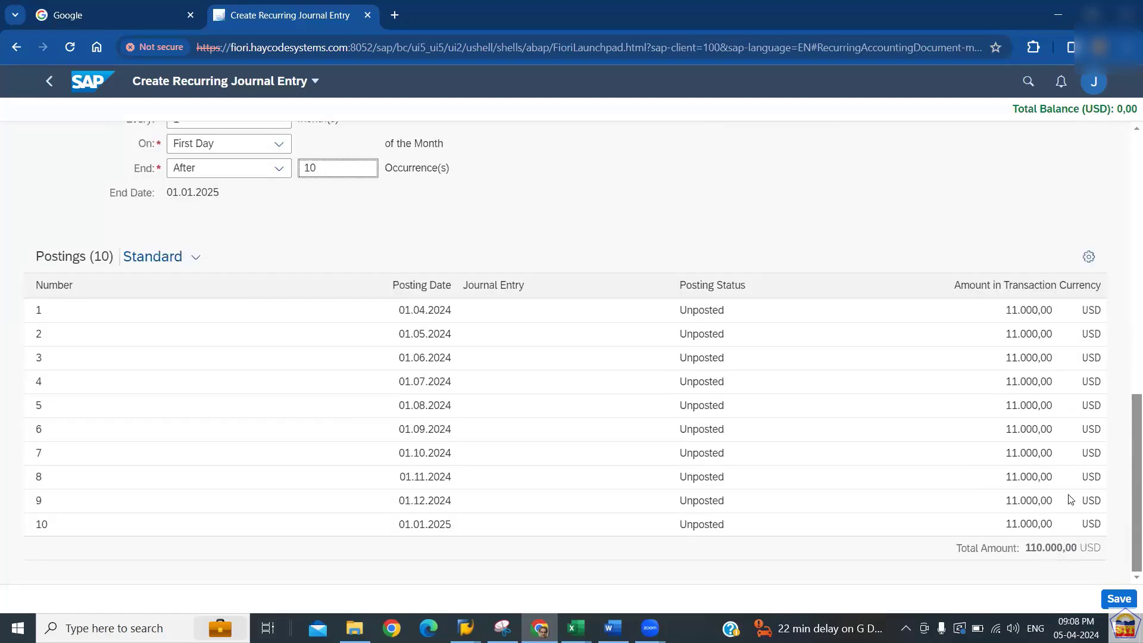
# Save the recurring journal entry and return to the list of recurring journal entries
pyautogui.click(1118, 599)
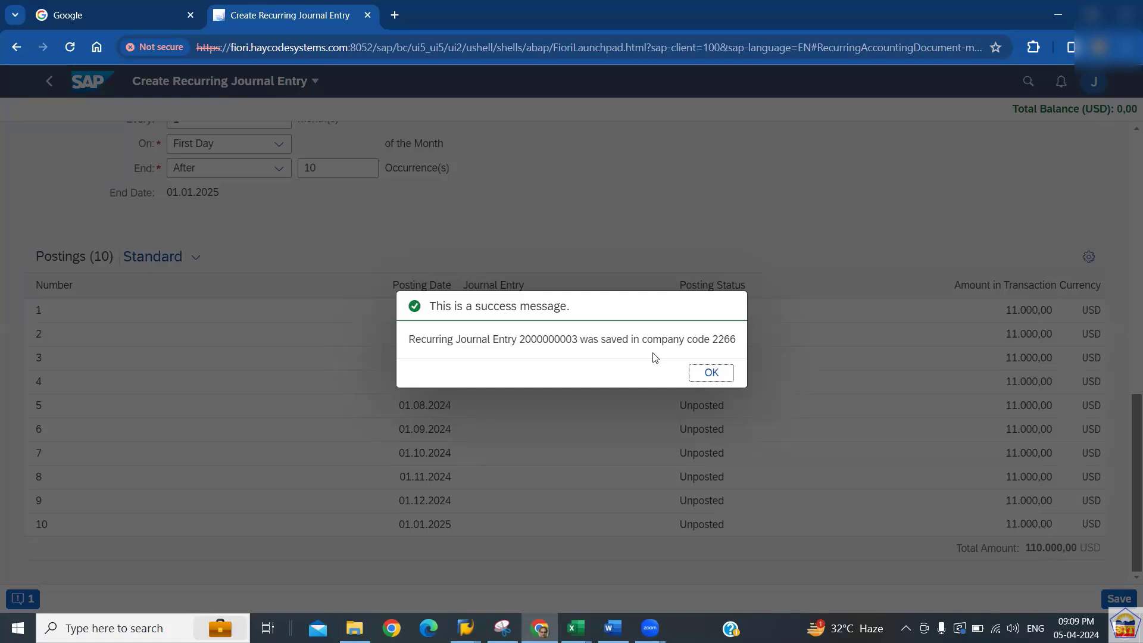
pyautogui.click(708, 375)
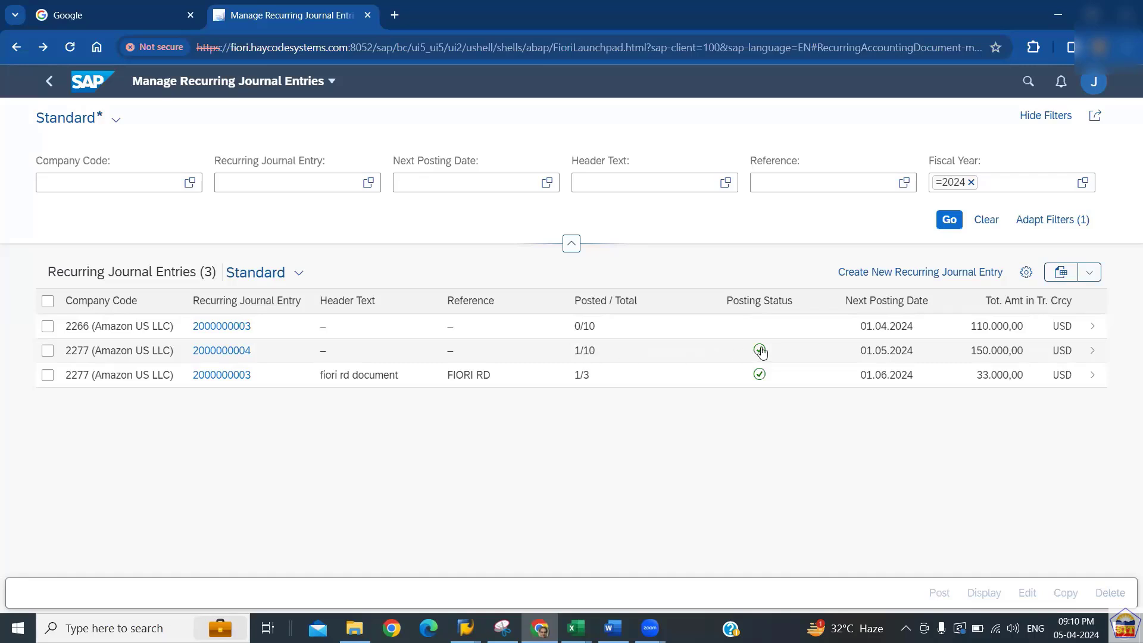
pyautogui.moveTo(764, 354)
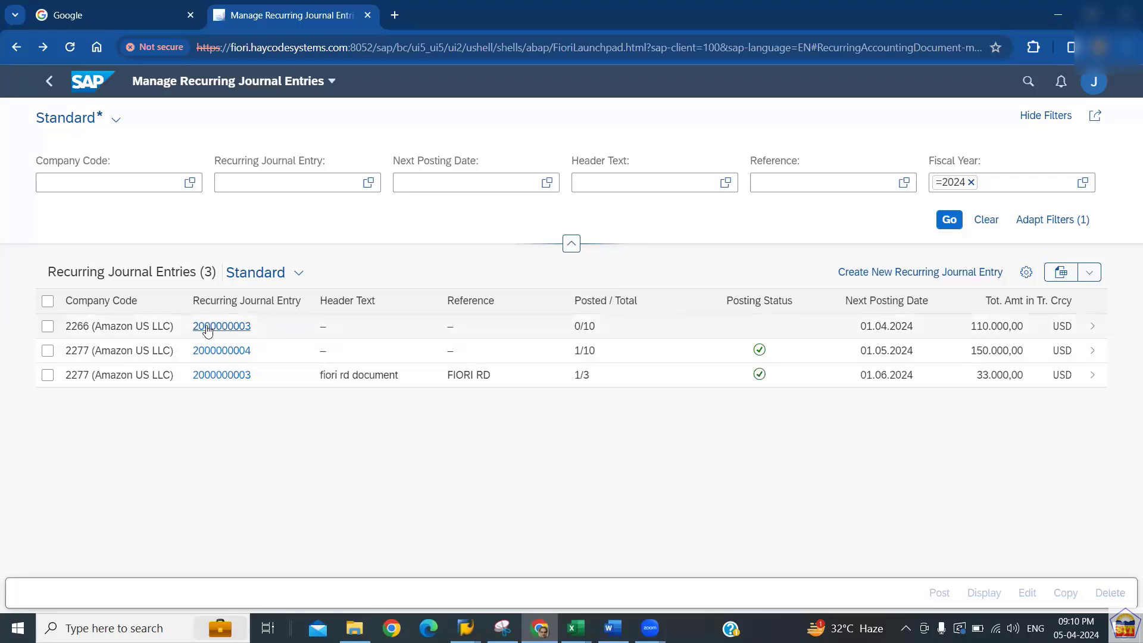
# Post the recurring journal entry of company code 2266 up to 01.04.2024 and close the posting results
pyautogui.click(48, 327)
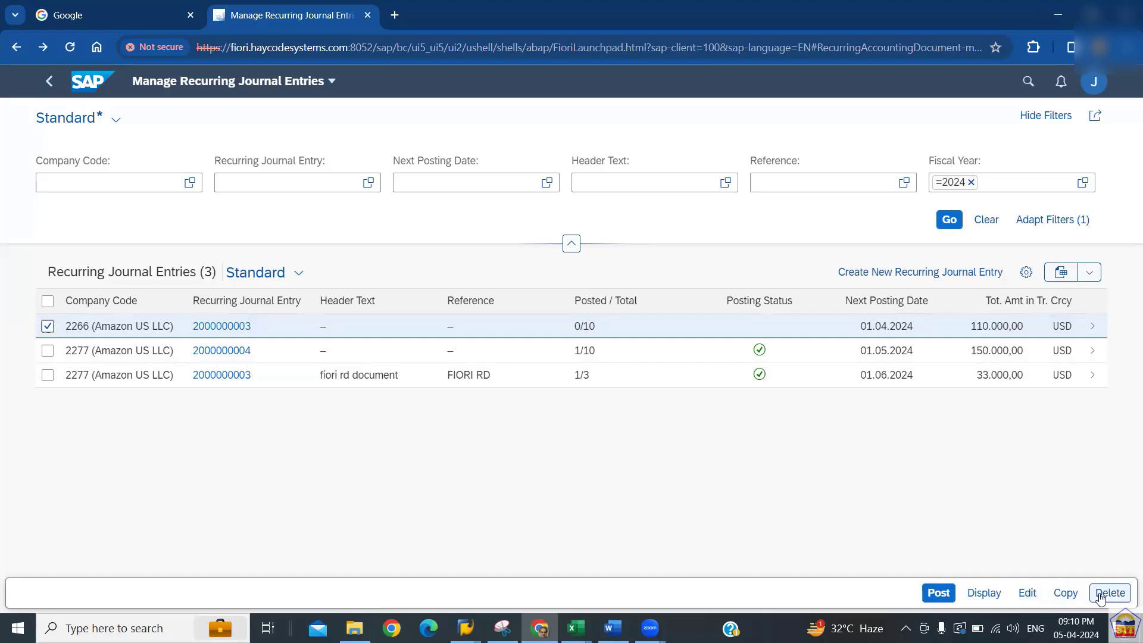
pyautogui.click(939, 593)
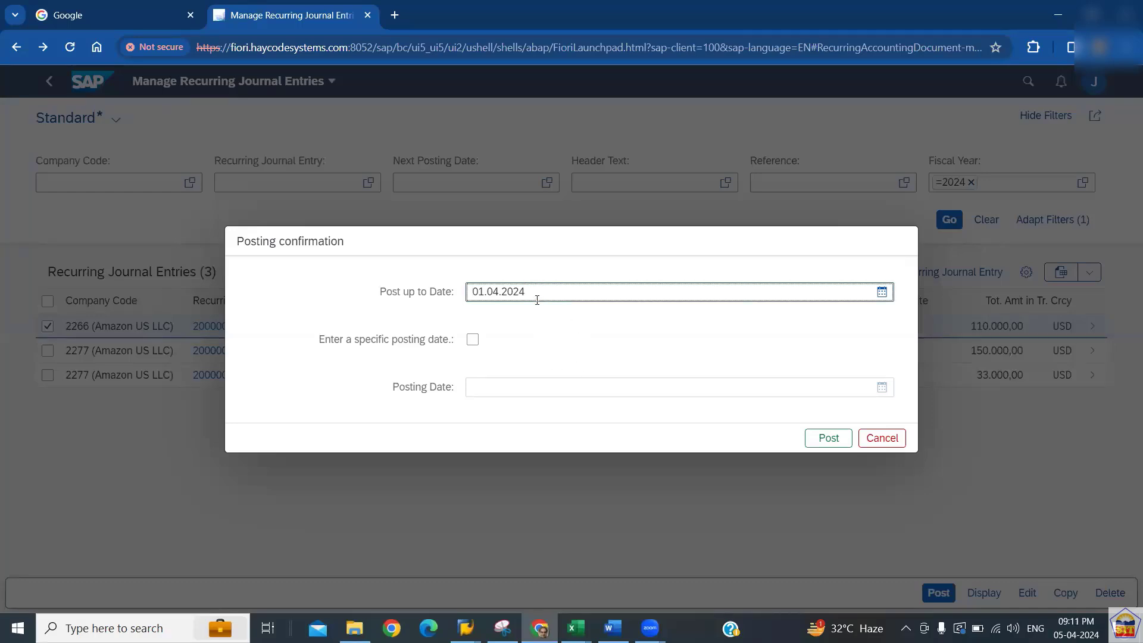
pyautogui.click(820, 440)
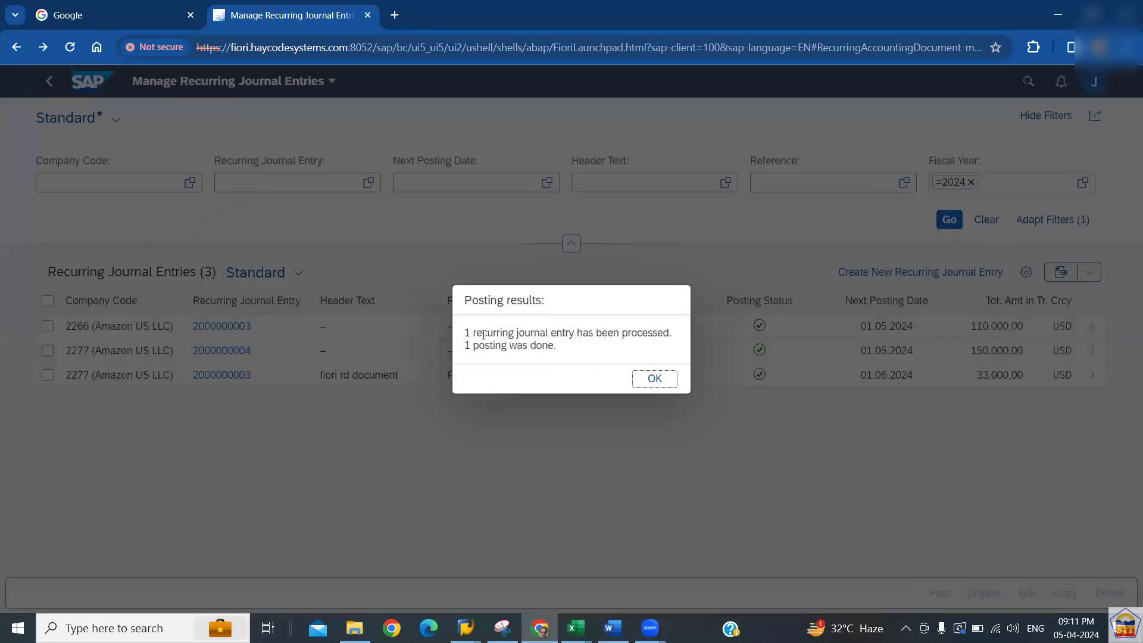
pyautogui.moveTo(481, 332); pyautogui.dragTo(676, 337)
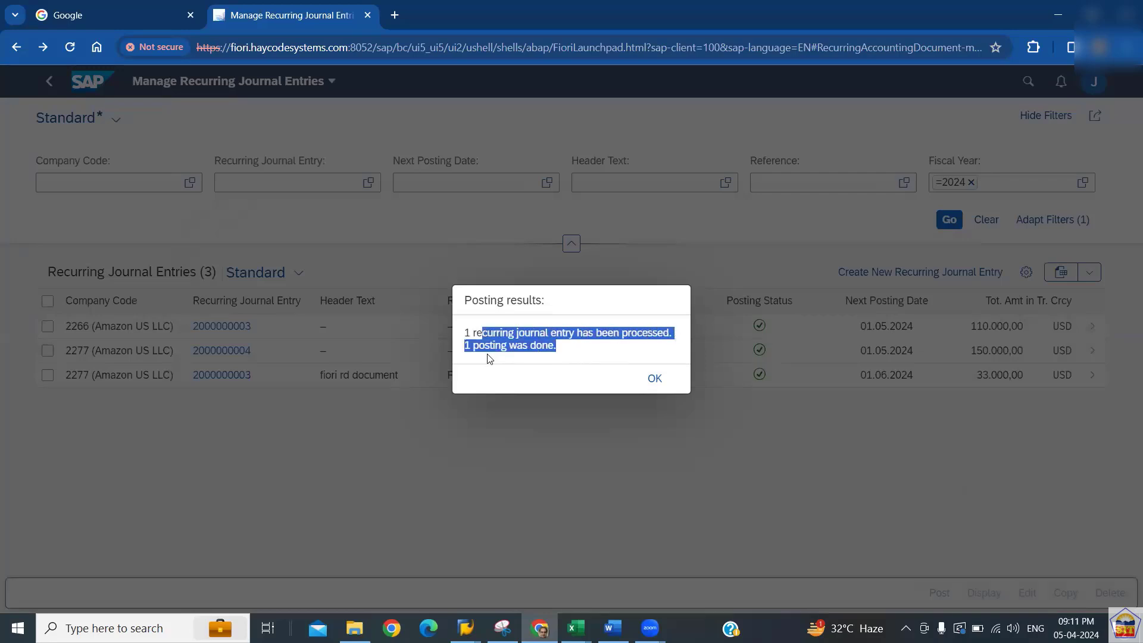
pyautogui.click(655, 380)
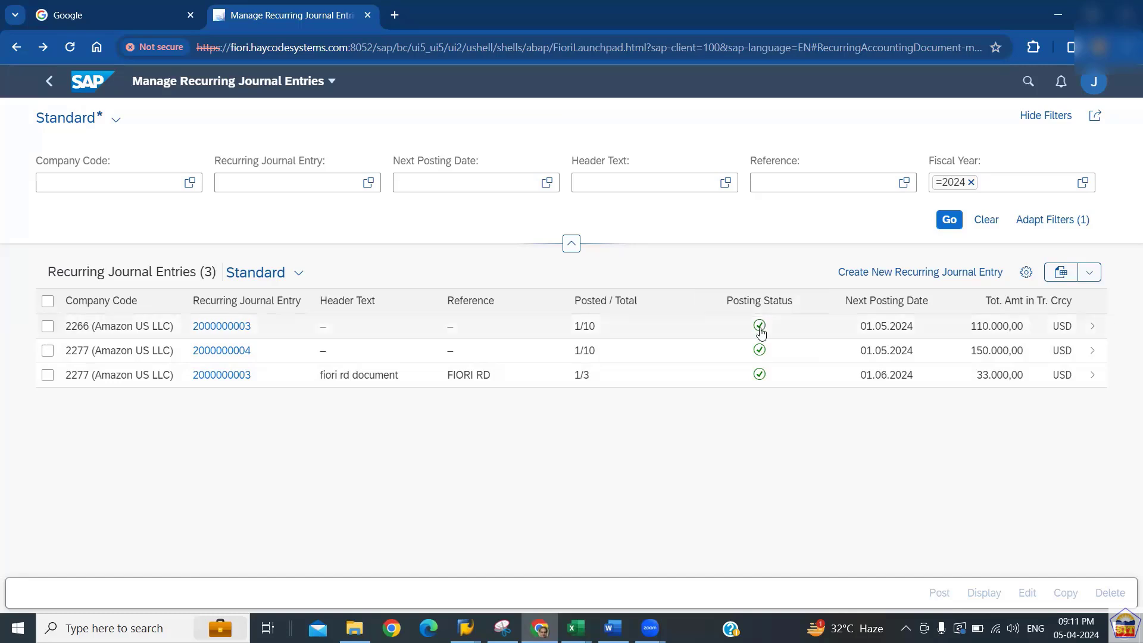
# Open the recurring journal entry of company code 2266 and review its line items, recurrence rule and postings
pyautogui.moveTo(761, 333)
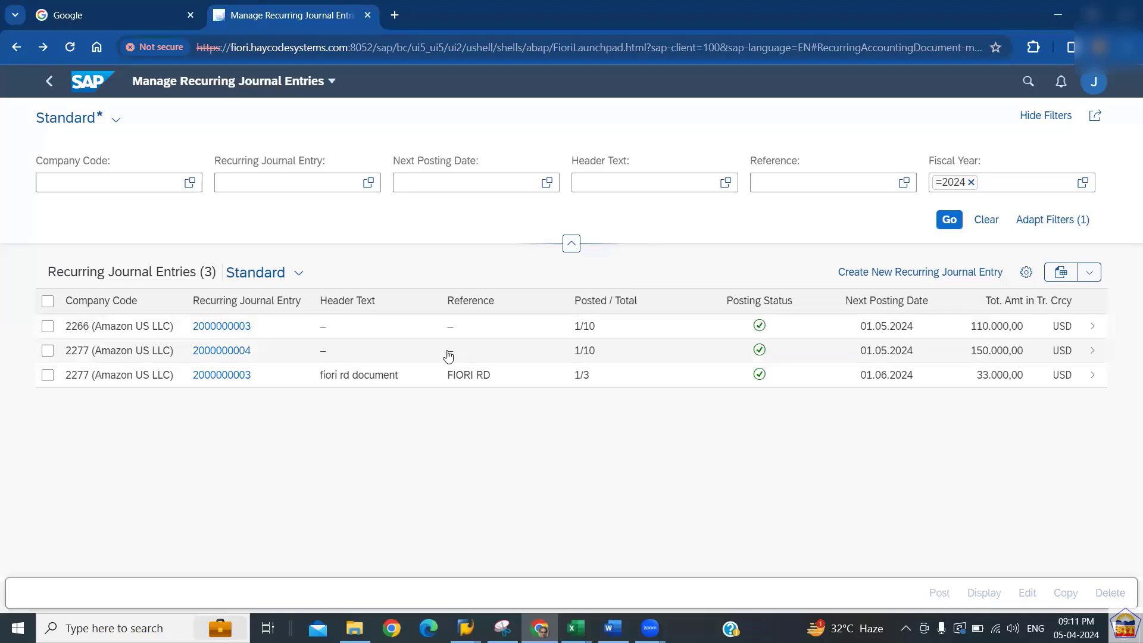
pyautogui.click(228, 332)
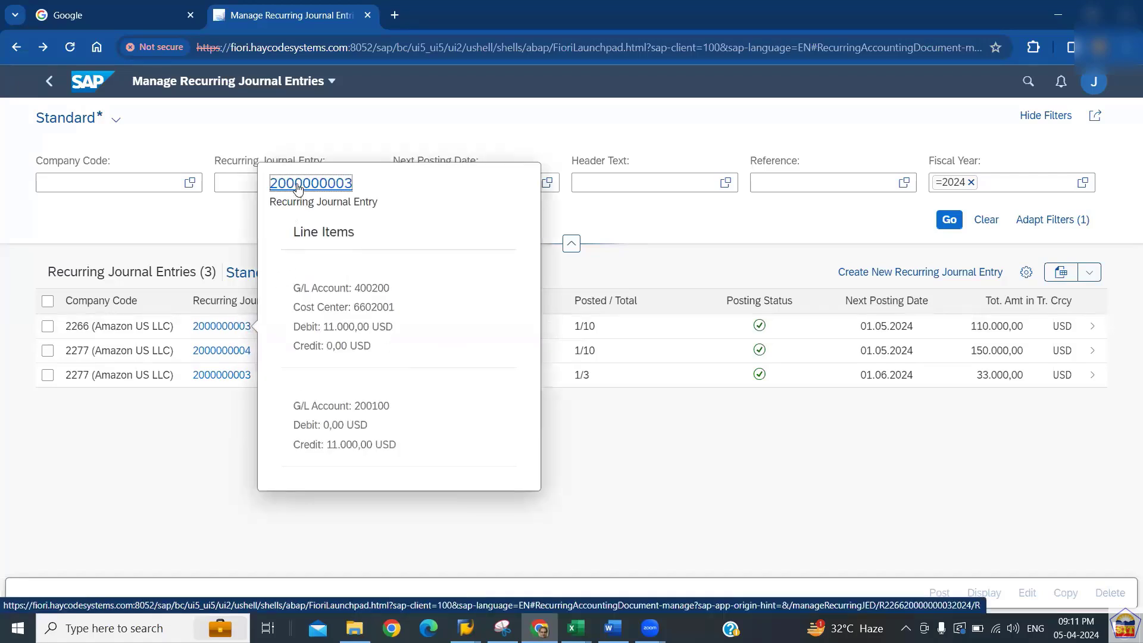
pyautogui.click(298, 188)
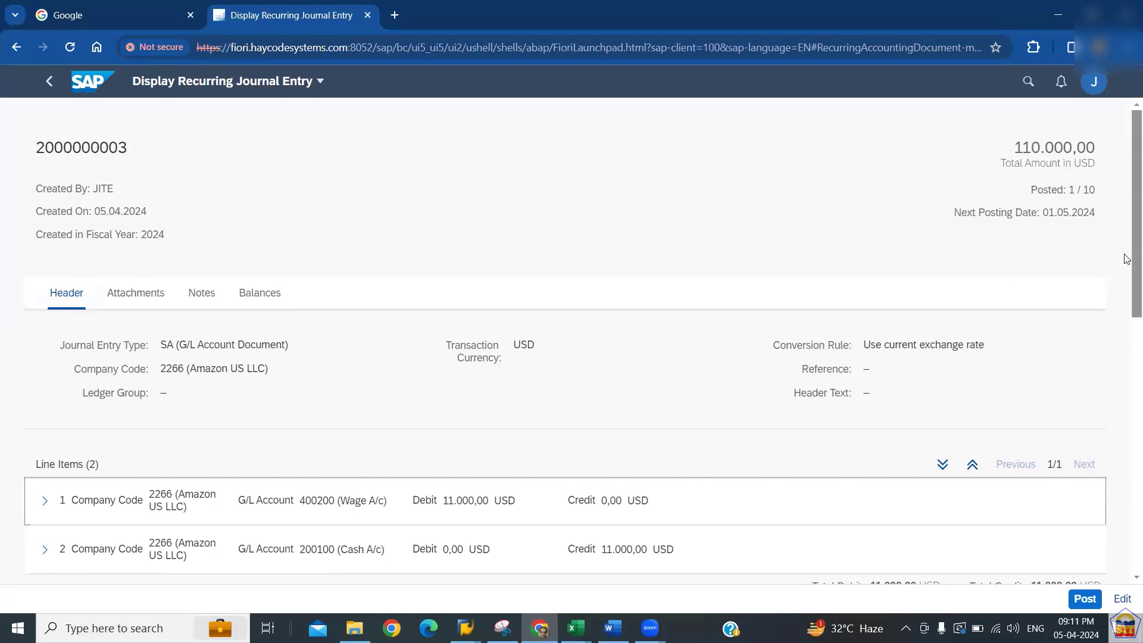
pyautogui.scroll(-2, 1126, 256)
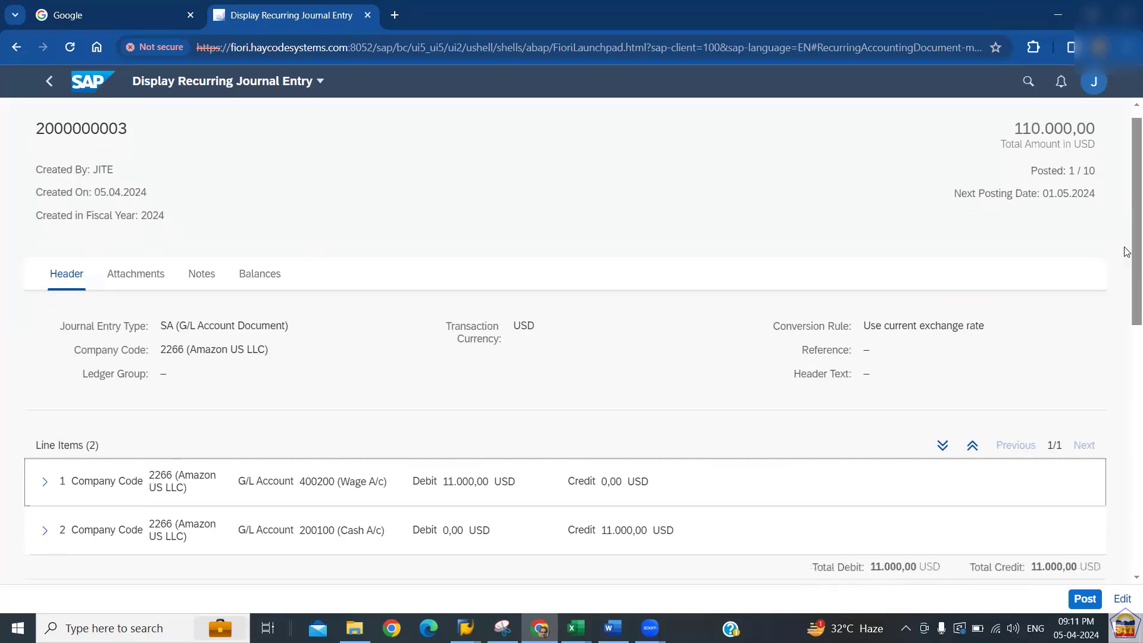
pyautogui.scroll(-6, 1127, 252)
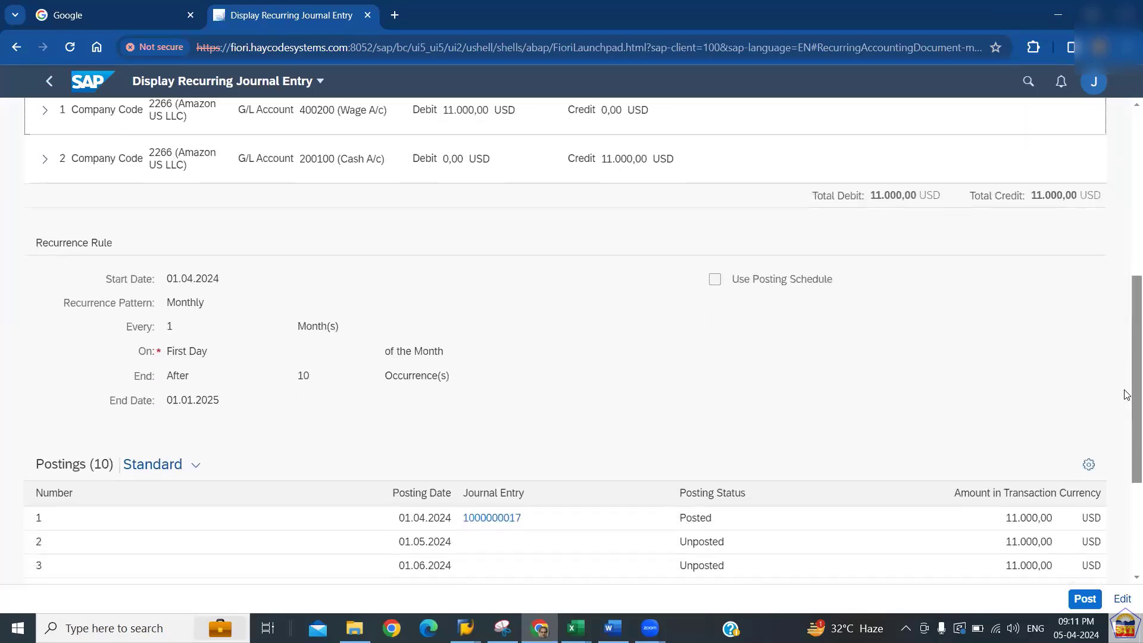
pyautogui.scroll(-3, 1127, 394)
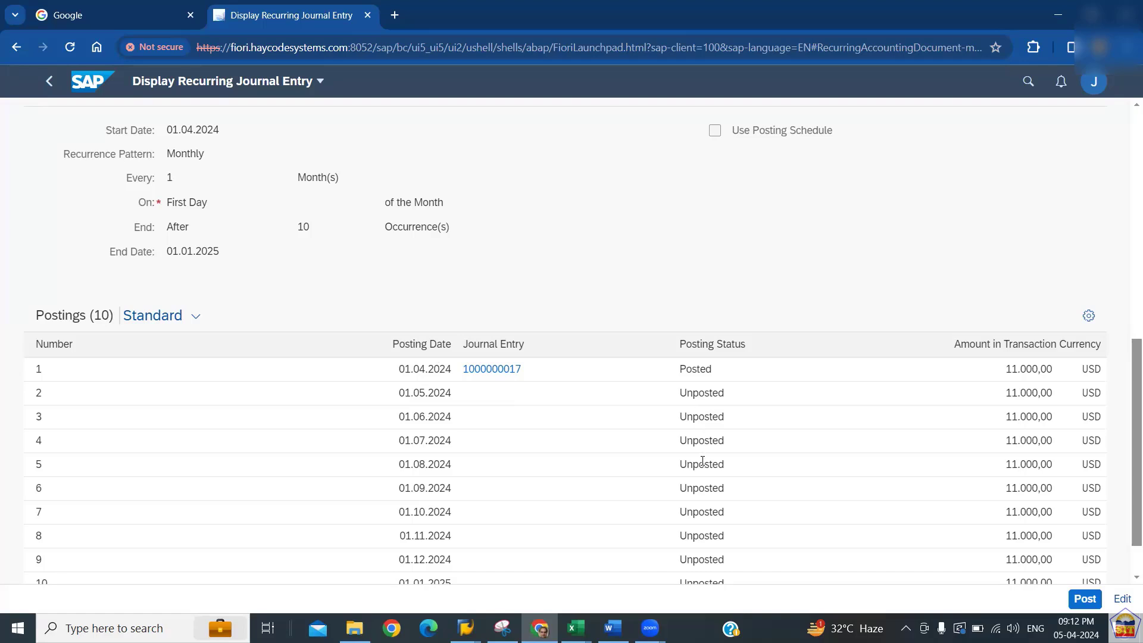
# Open the journal entry created by the first posting and view its related documents
pyautogui.click(479, 370)
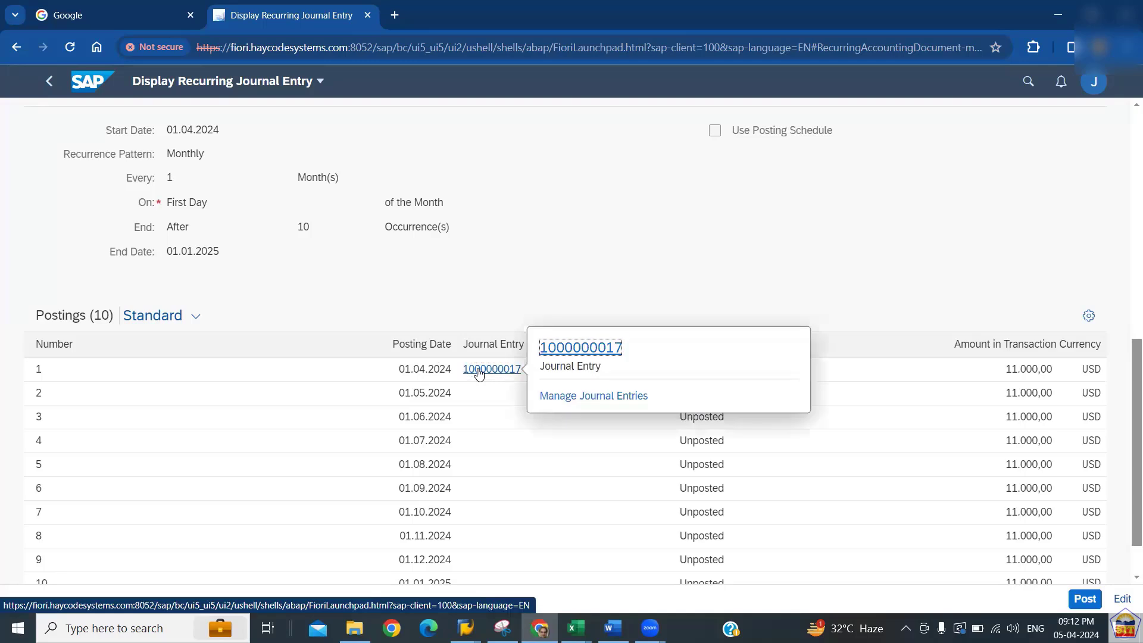
pyautogui.click(556, 350)
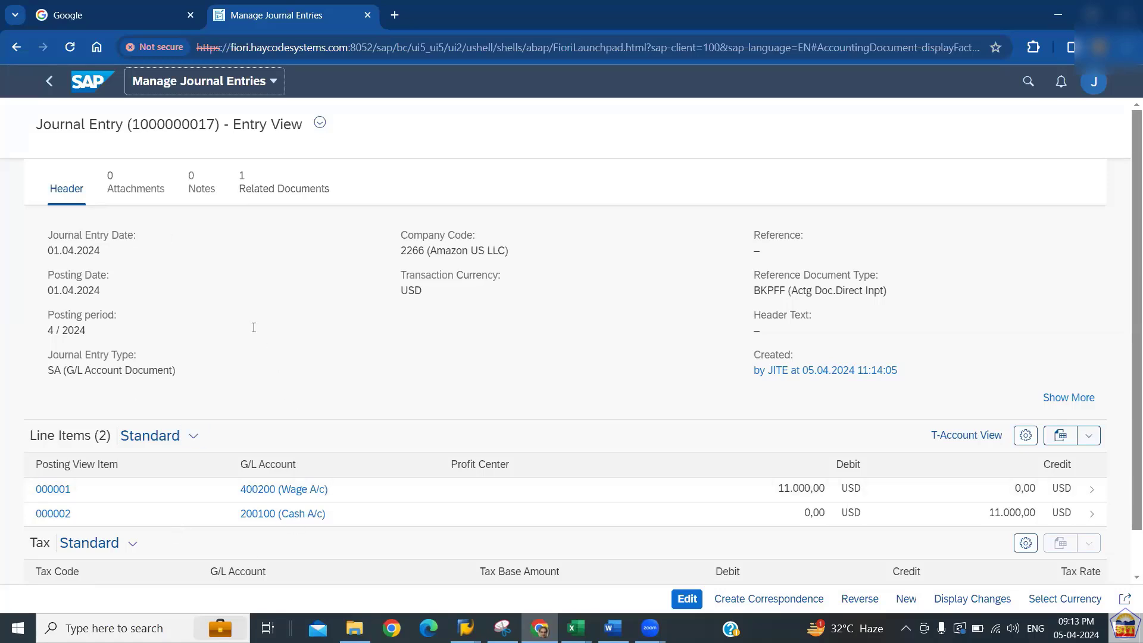
pyautogui.click(250, 195)
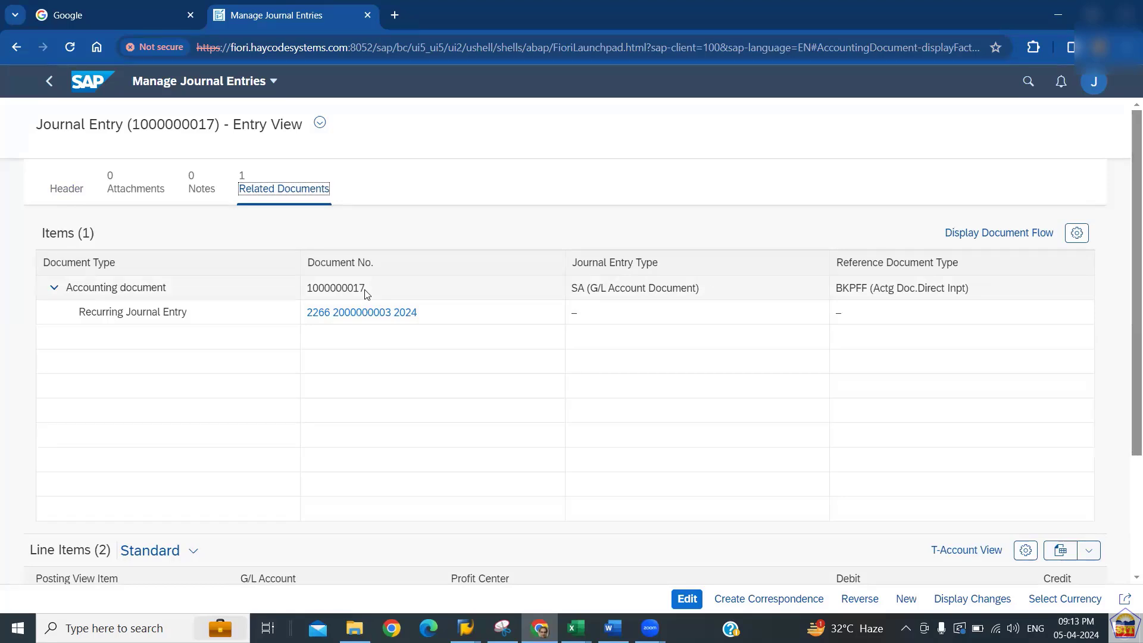
# Switch to the SAP GUI window, leave the current document display and start transaction FB03
pyautogui.click(466, 628)
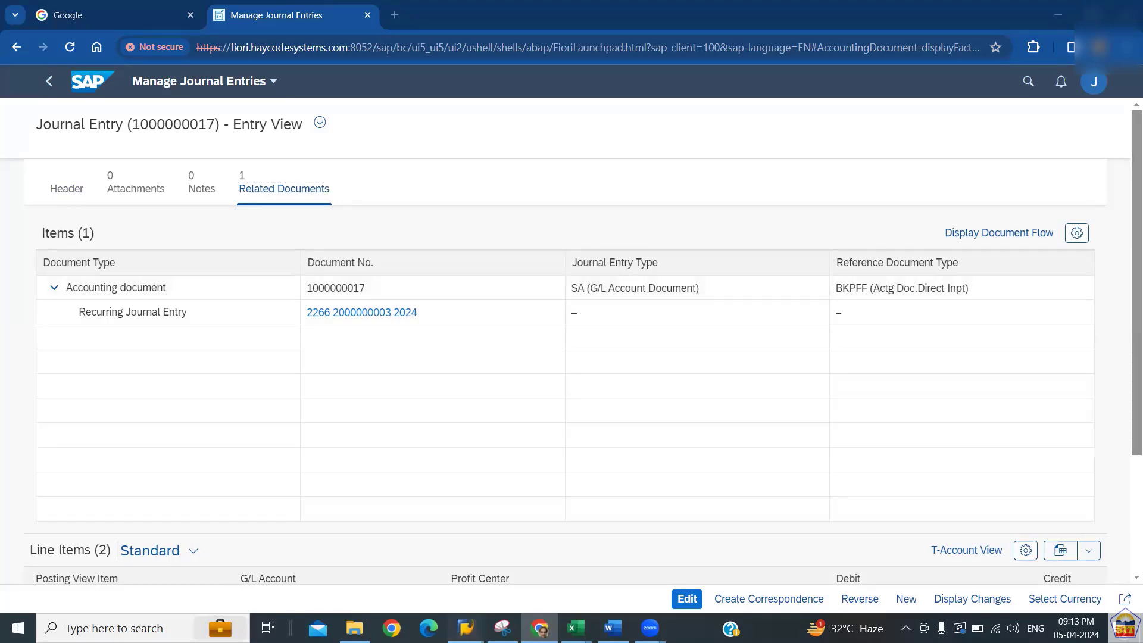
pyautogui.click(465, 573)
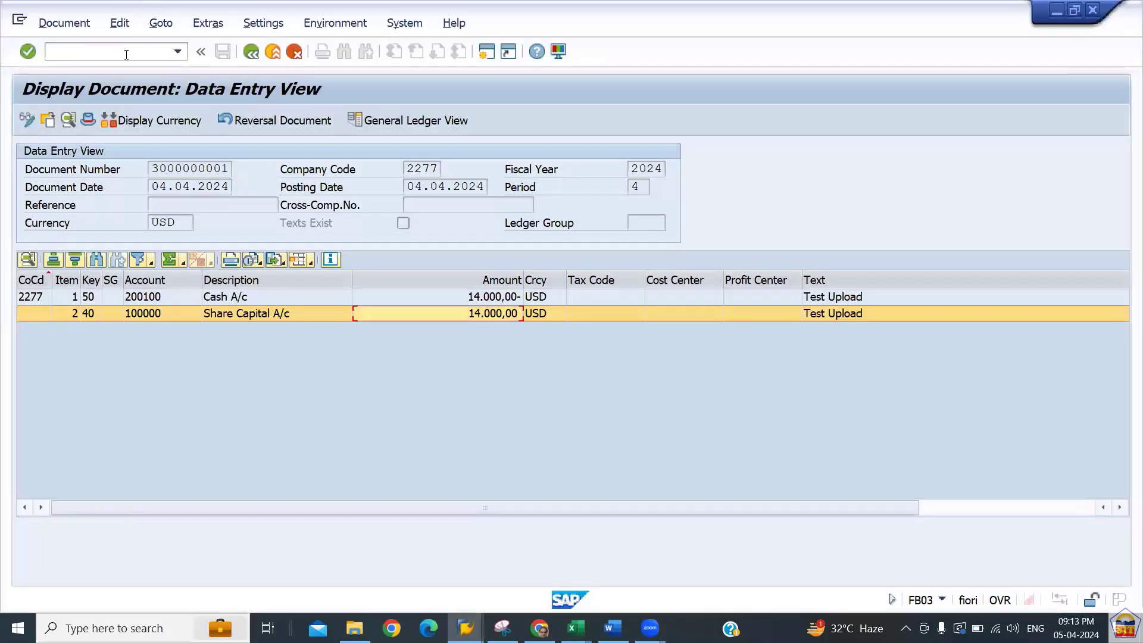
pyautogui.write('/n')
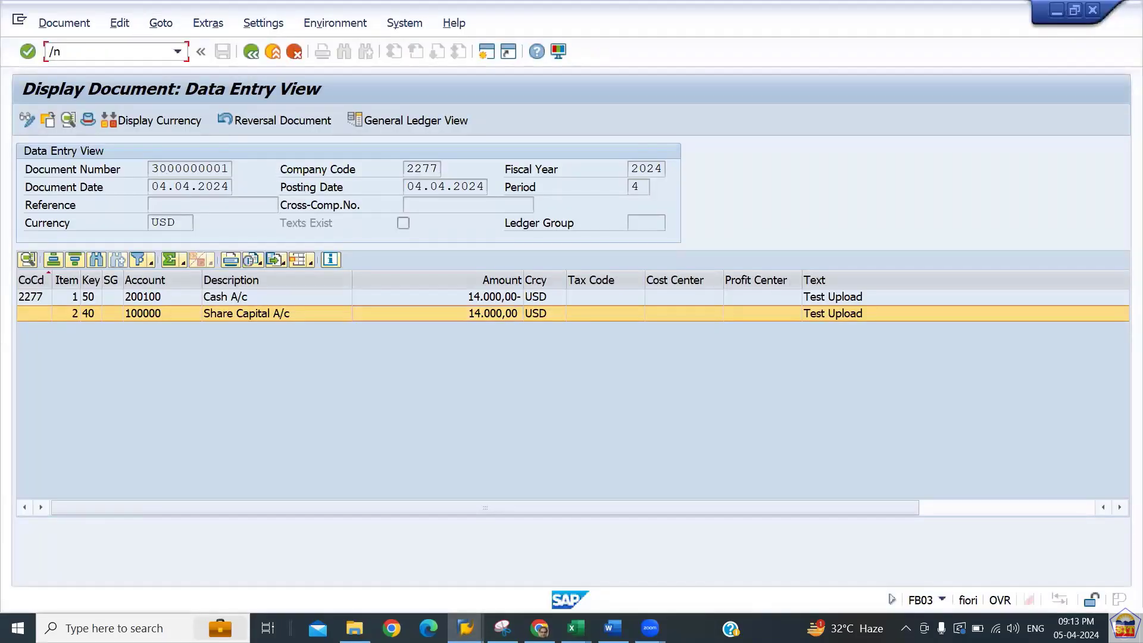
pyautogui.write('fb03')
pyautogui.press('Return')
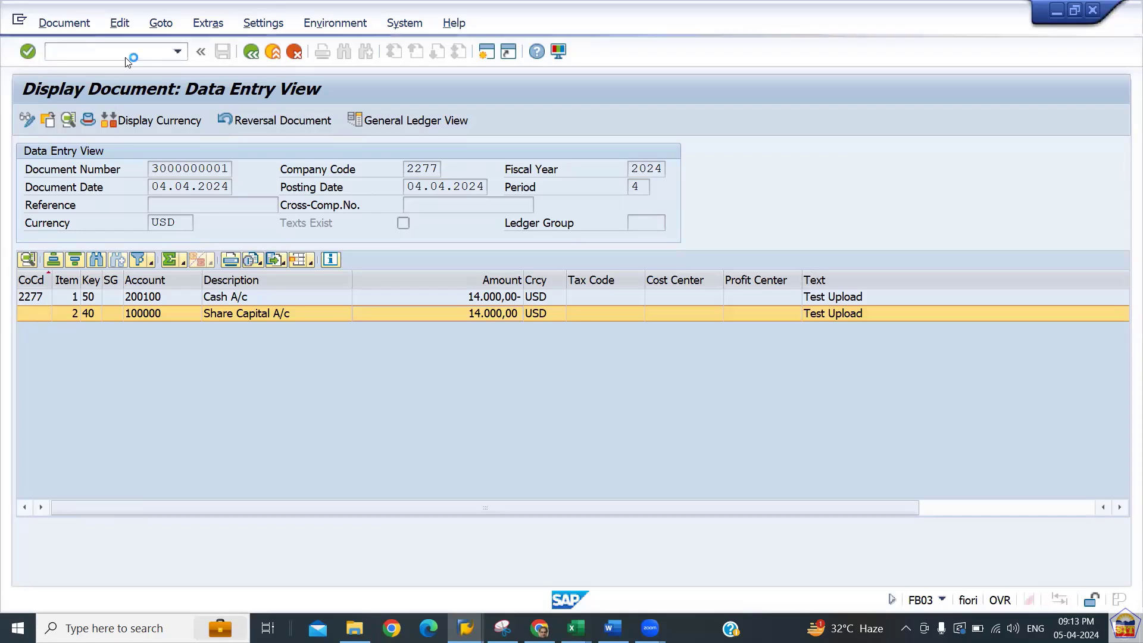
pyautogui.write('fb')
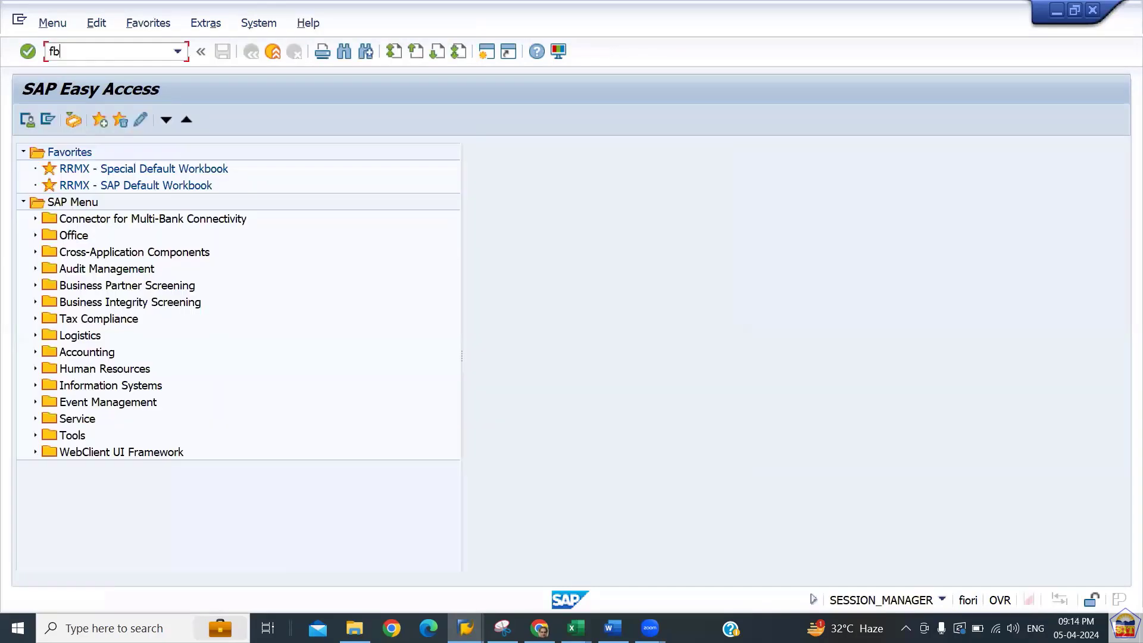
pyautogui.write('03')
pyautogui.press('Return')
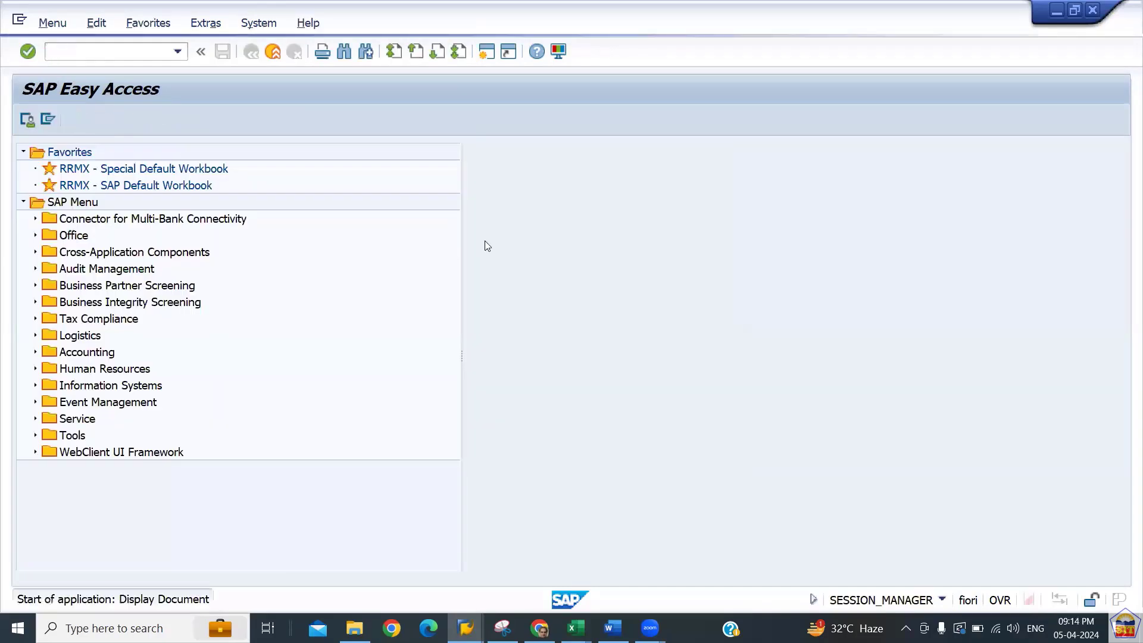
pyautogui.write('01')
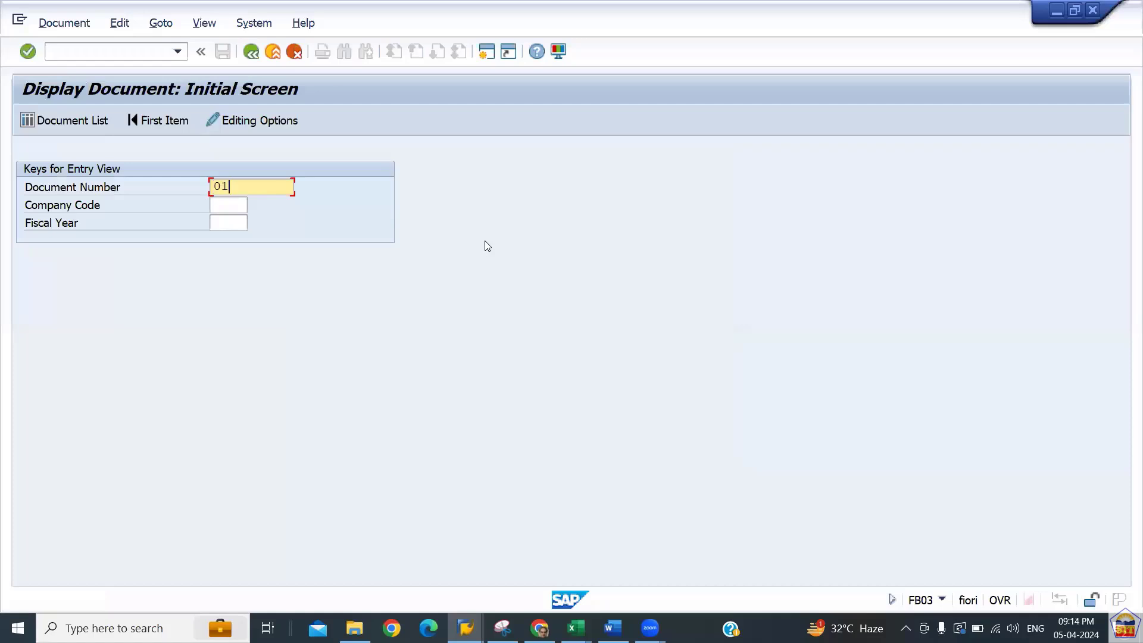
pyautogui.write('1')
pyautogui.press('BackSpace')
pyautogui.press('BackSpace')
pyautogui.press('BackSpace')
pyautogui.write('10')
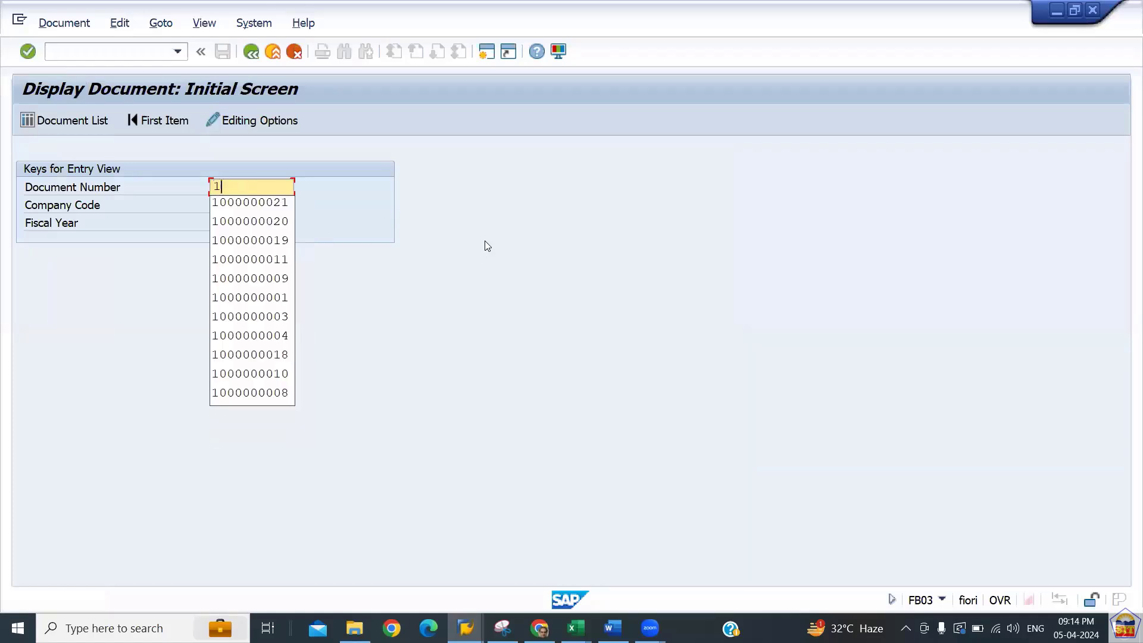
pyautogui.press('Down')
pyautogui.press('Return')
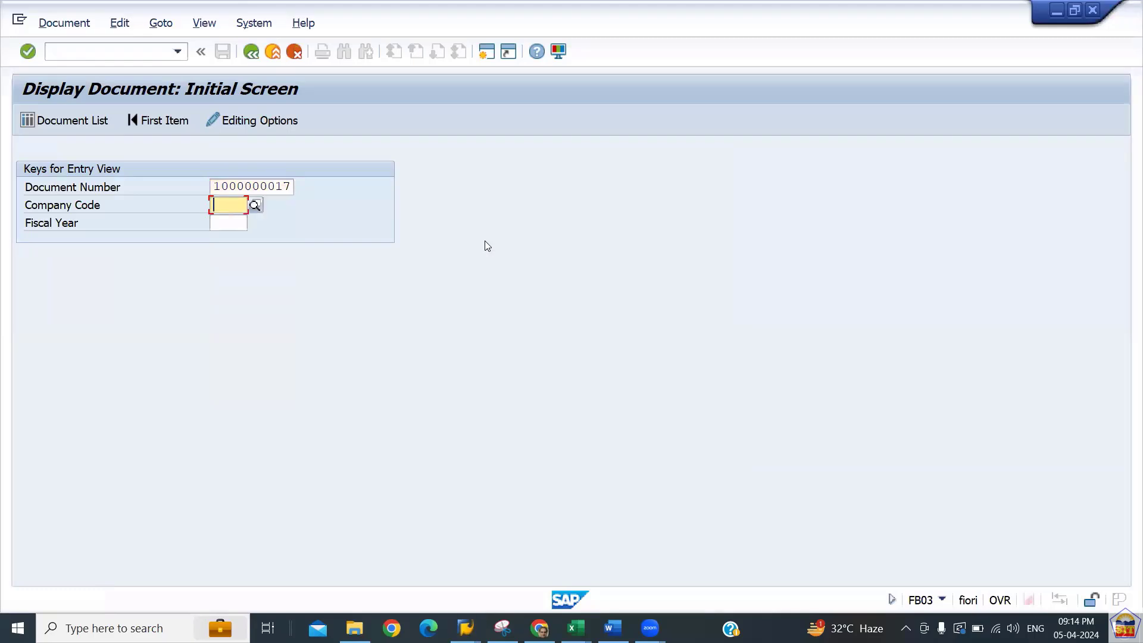
# Set company code 2266 and fiscal year 2024, display the document and check its posting date
pyautogui.write('2266')
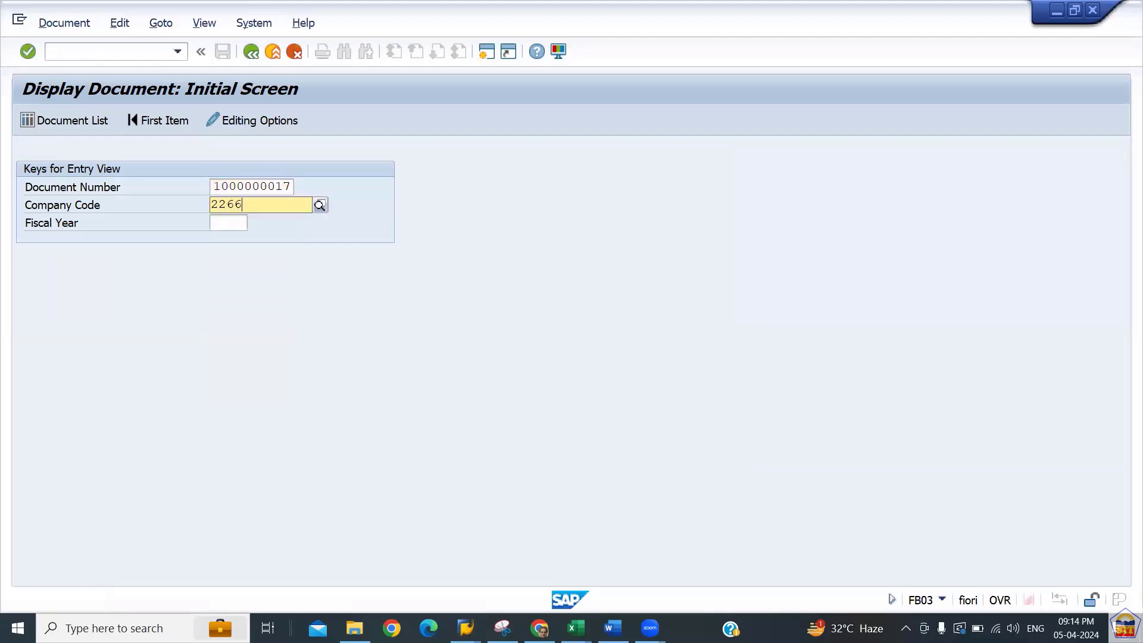
pyautogui.press('Tab')
pyautogui.write('202')
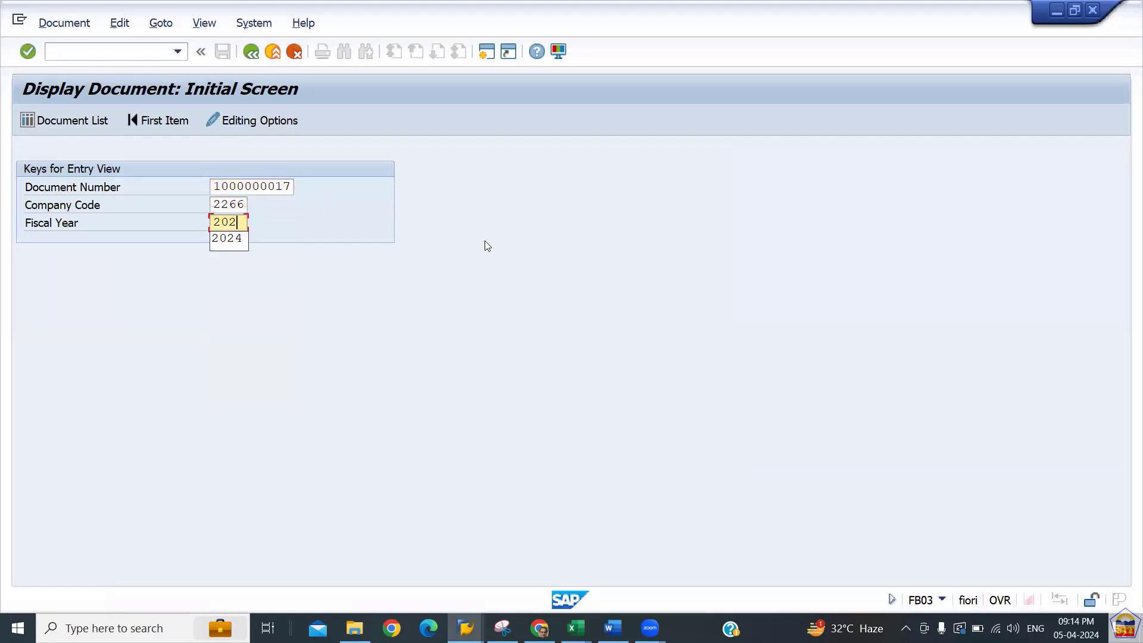
pyautogui.write('4')
pyautogui.press('Return')
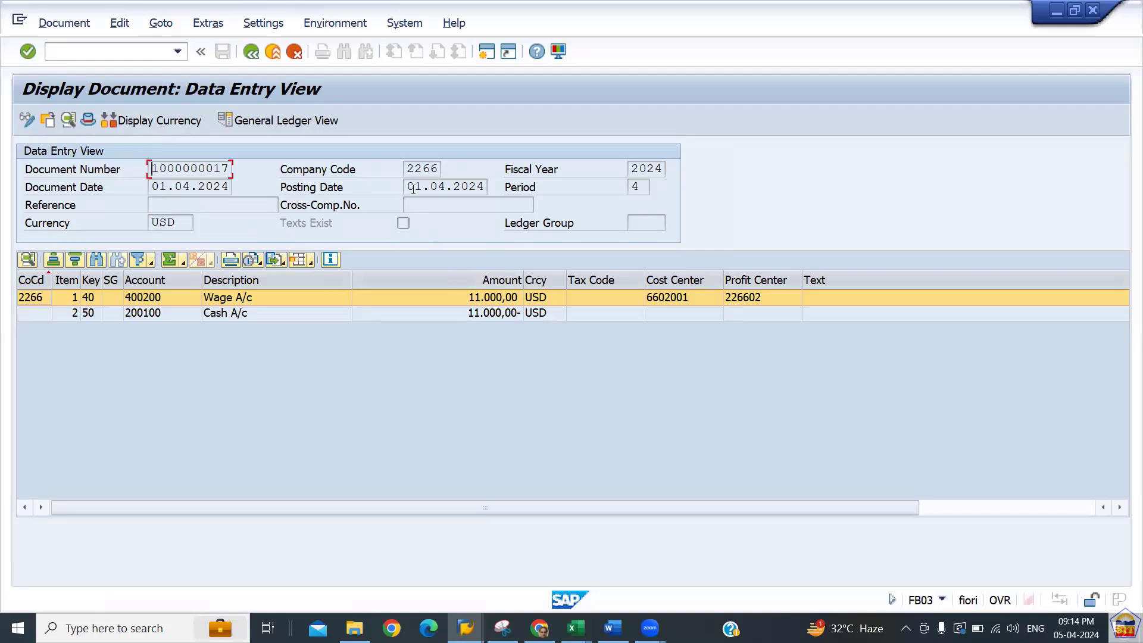
pyautogui.moveTo(413, 187); pyautogui.dragTo(498, 188)
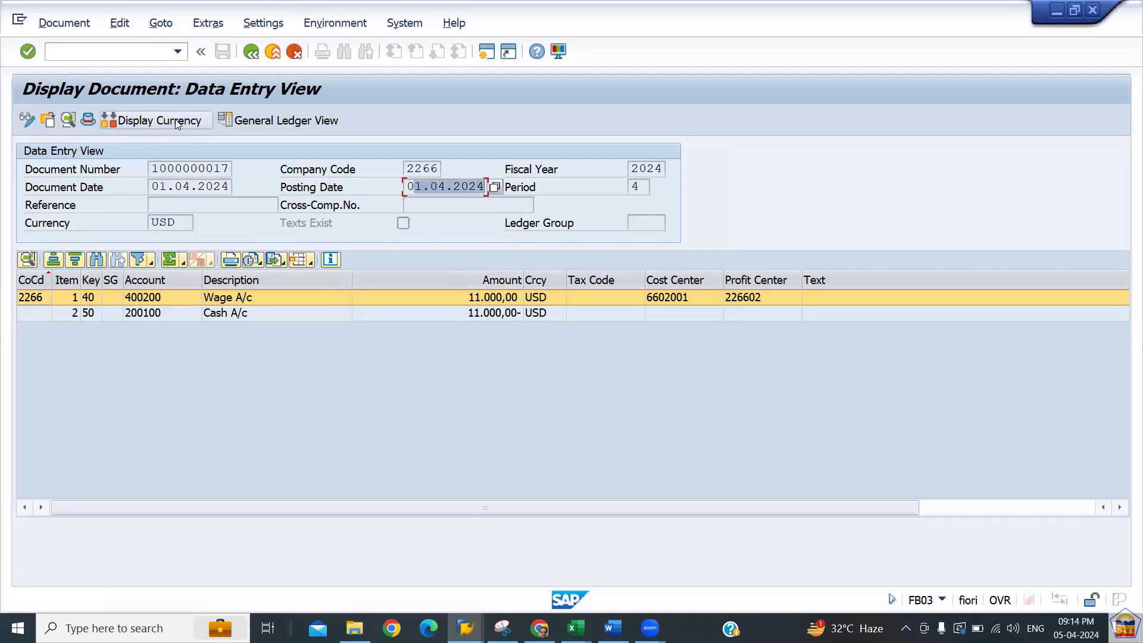
# Leave the document display and start the G/L Account Balance Display transaction
pyautogui.click(143, 53)
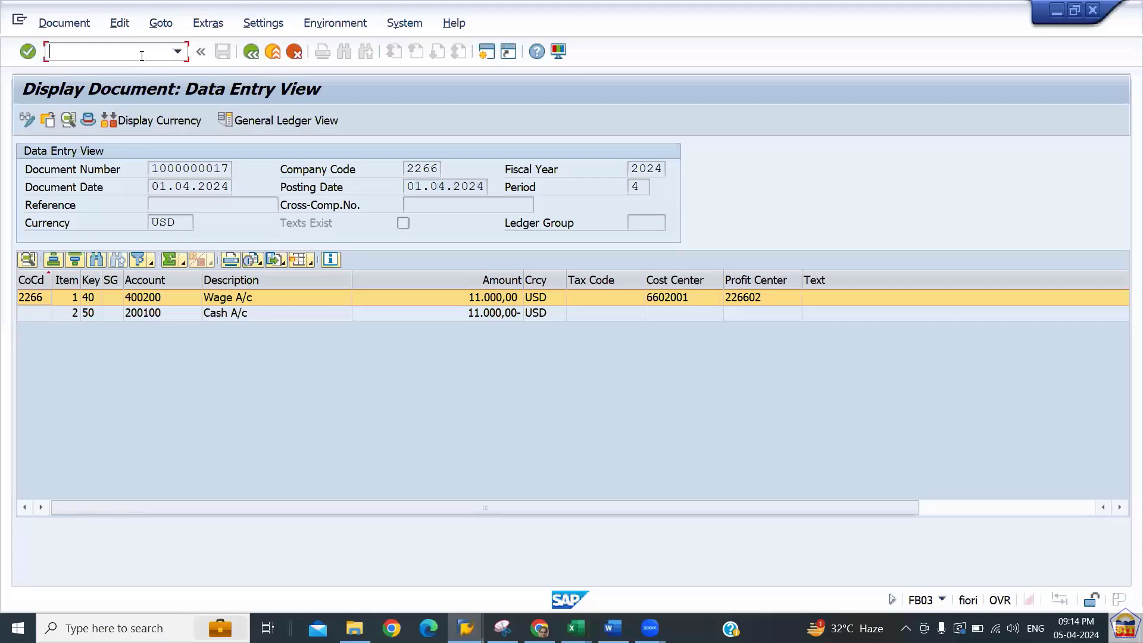
pyautogui.write('/nfs')
pyautogui.write('00')
pyautogui.press('Return')
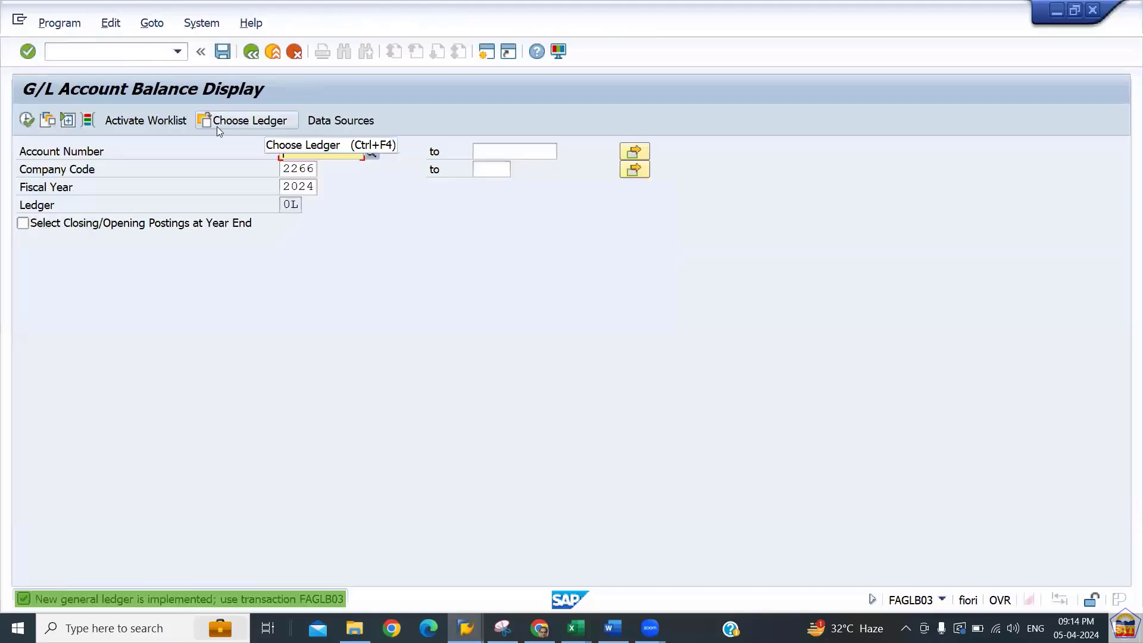
# Display the ledger balance of G/L account 400200 for company code 2266 and fiscal year 2024
pyautogui.write('400200')
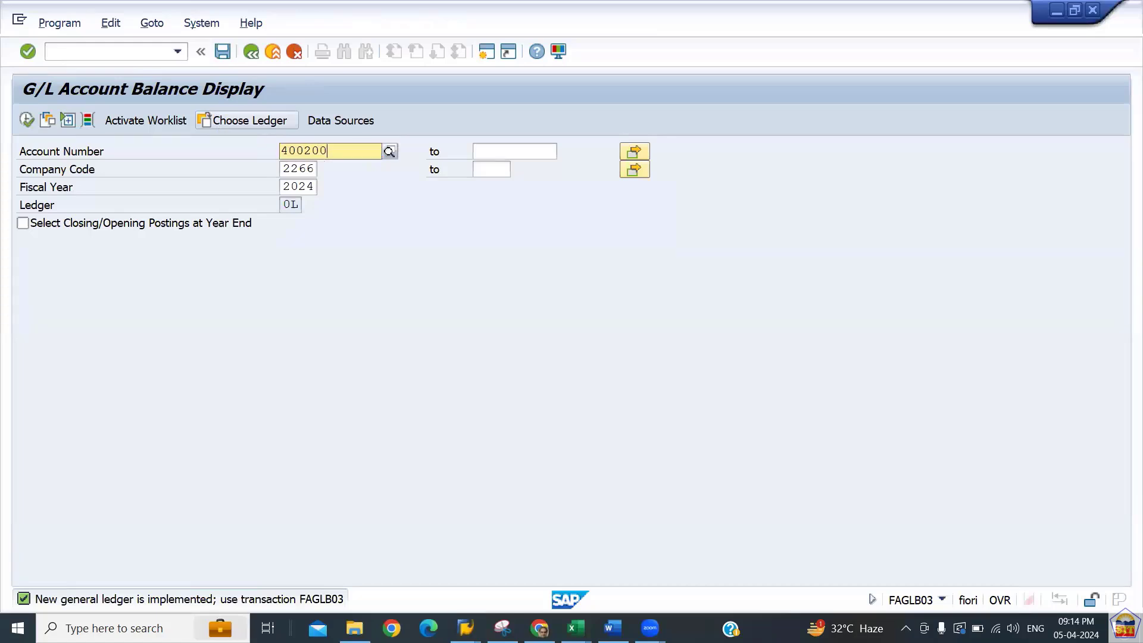
pyautogui.press('Down')
pyautogui.press('Down')
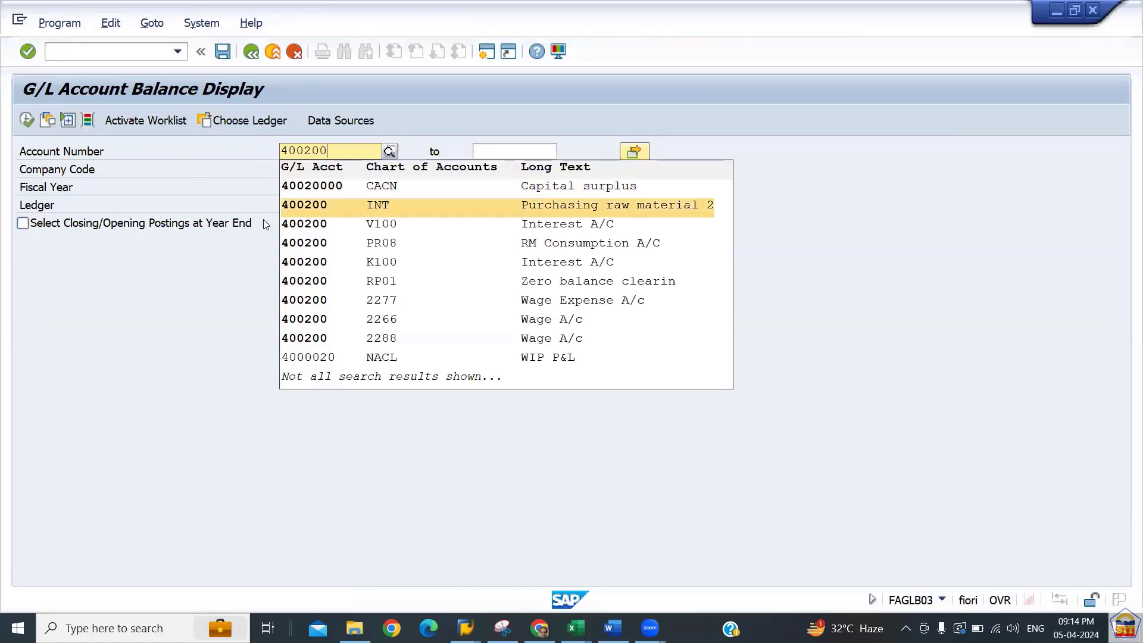
pyautogui.click(190, 229)
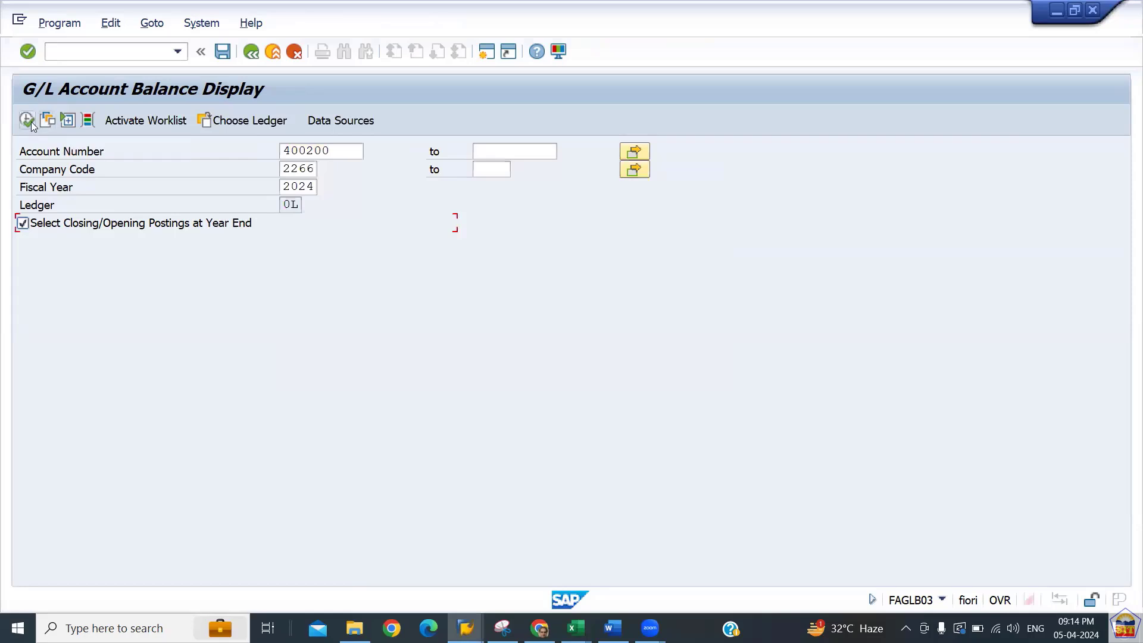
pyautogui.click(42, 229)
pyautogui.click(26, 121)
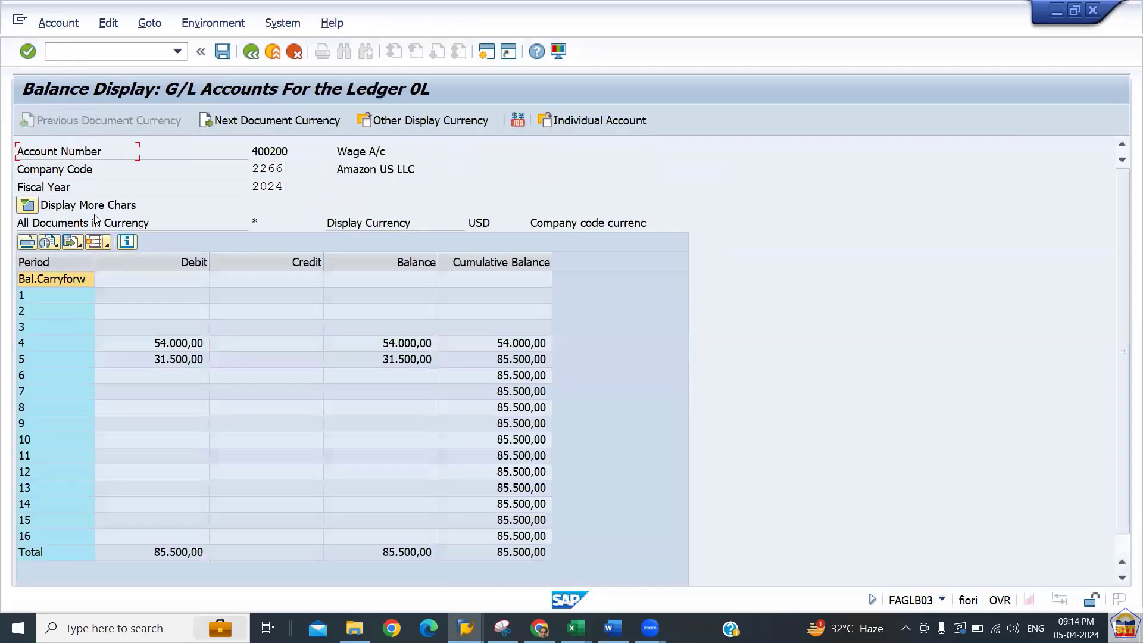
pyautogui.click(179, 346)
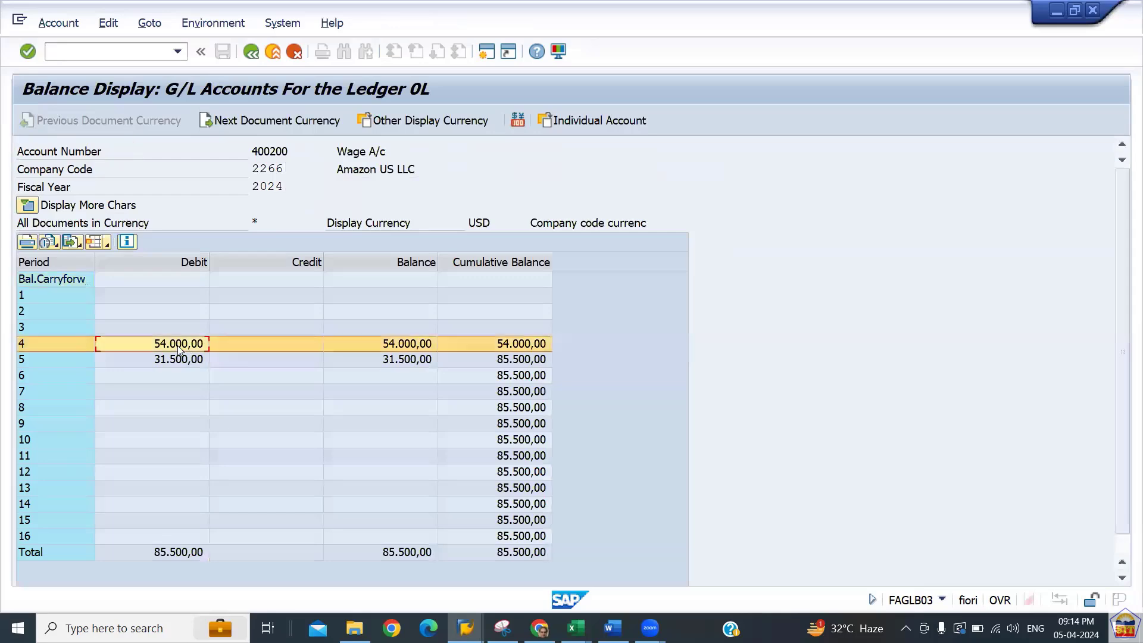
pyautogui.doubleClick(179, 346)
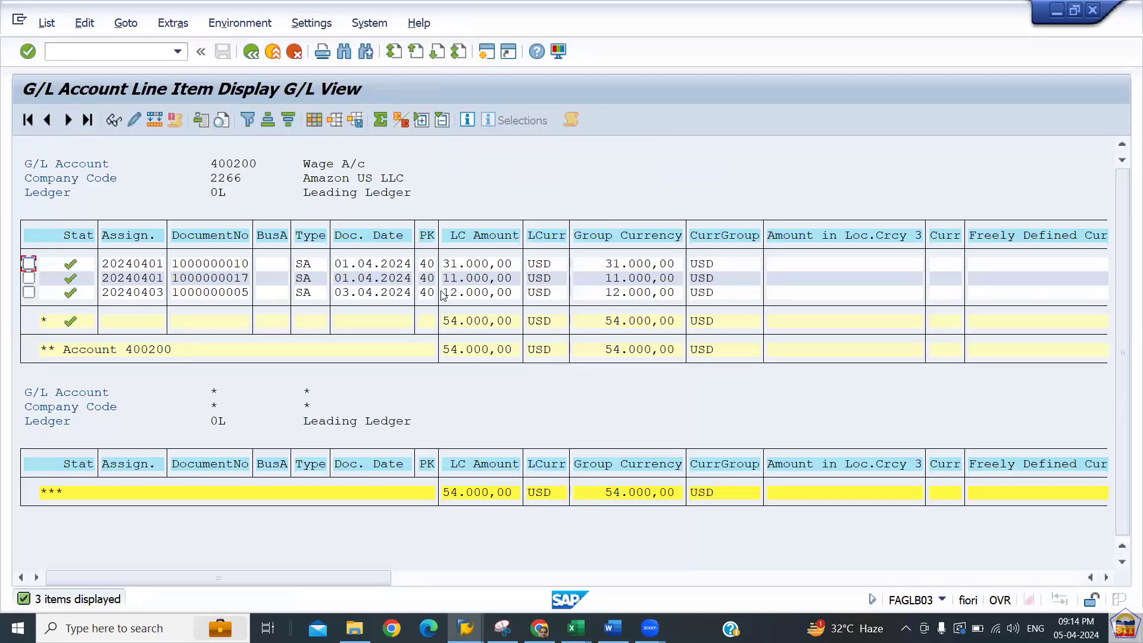
pyautogui.click(461, 280)
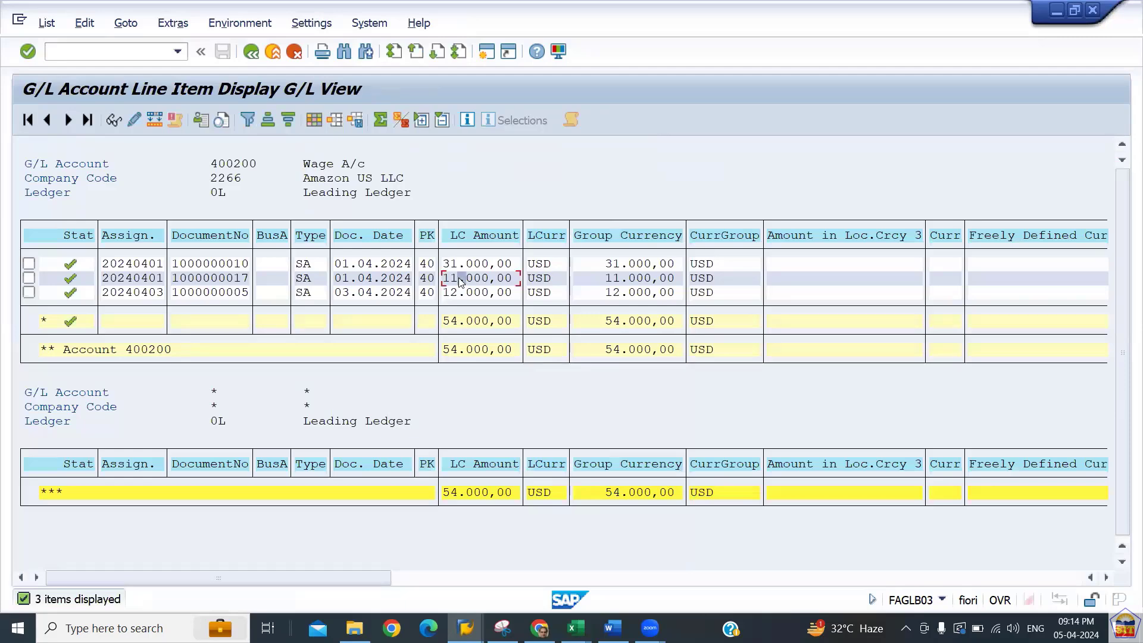
pyautogui.click(362, 281)
# Leave the line item display and start transaction F.15 for listing recurring entry documents
pyautogui.click(110, 53)
pyautogui.write('/nf.14')
pyautogui.press('BackSpace')
pyautogui.write('6')
pyautogui.press('Return')
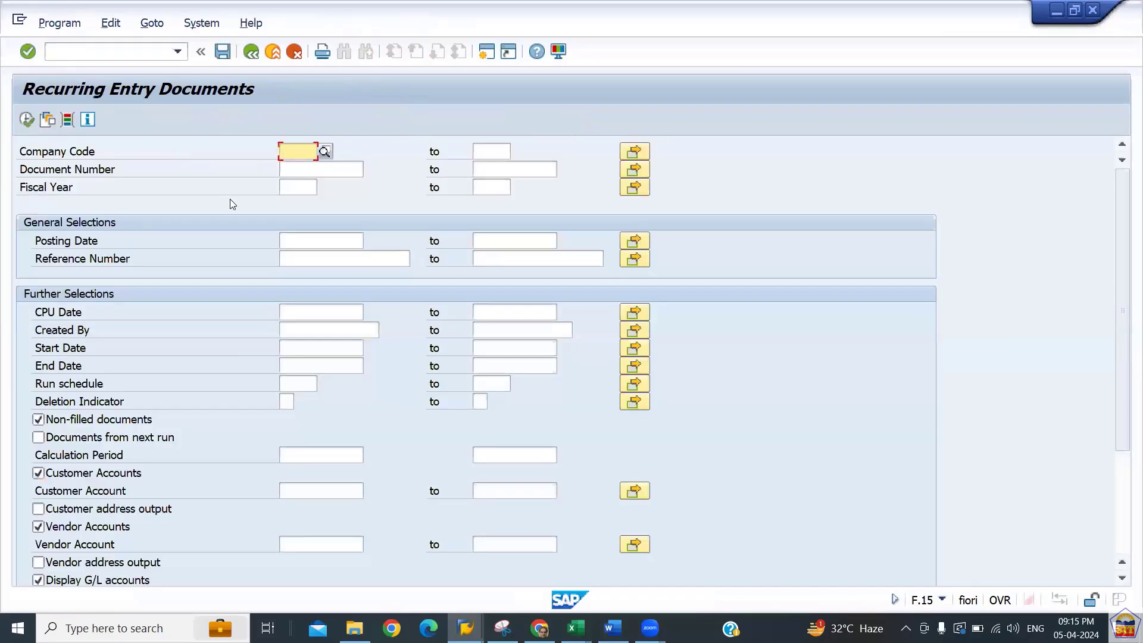
# Set the company code of the recurring entry selection to 2266
pyautogui.write('22')
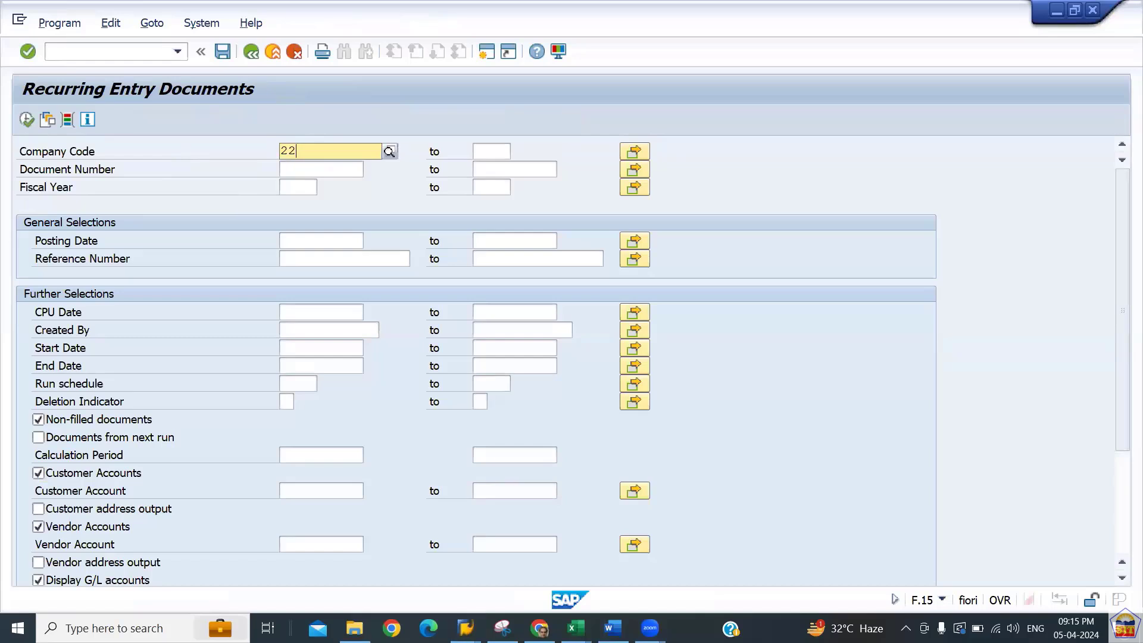
pyautogui.write('77')
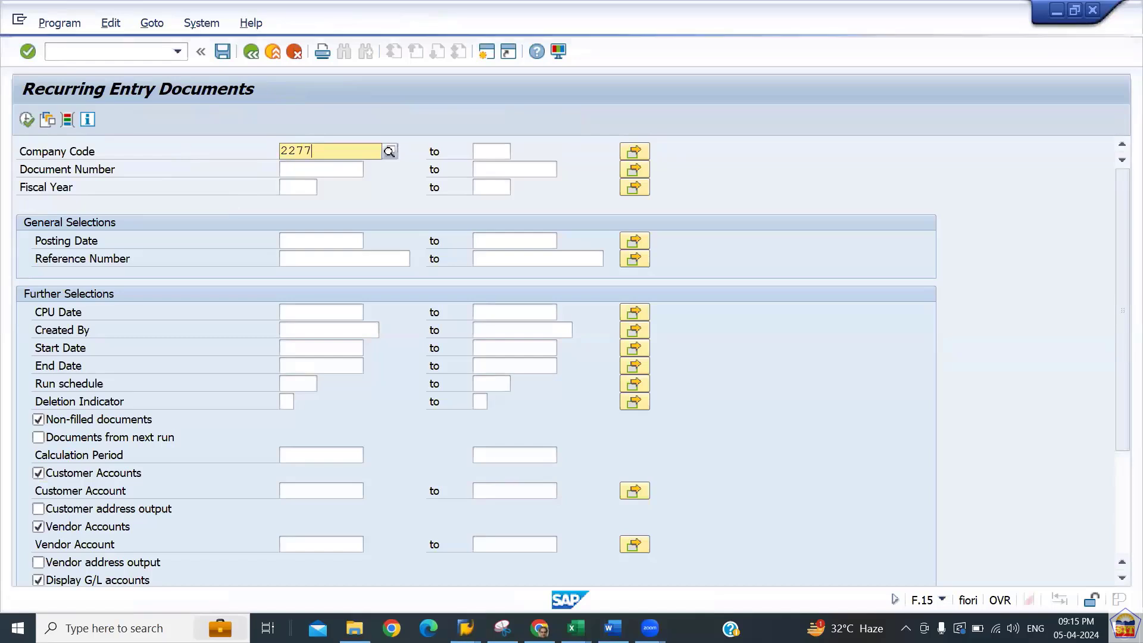
pyautogui.press('BackSpace')
pyautogui.press('BackSpace')
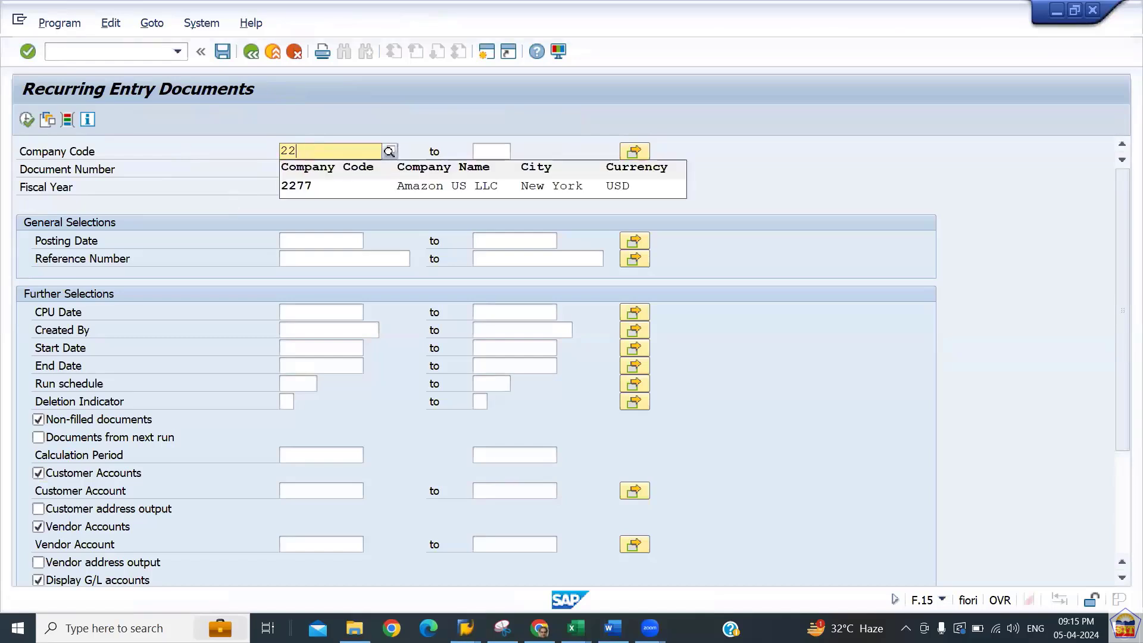
pyautogui.write('66')
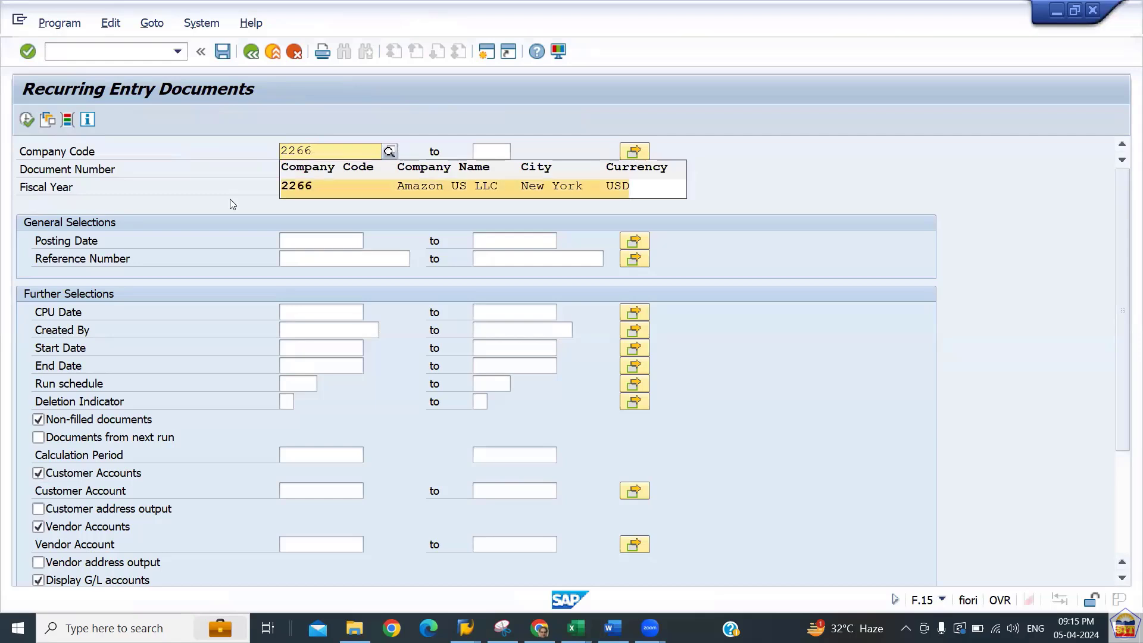
pyautogui.press('Tab')
pyautogui.press('Tab')
pyautogui.press('Tab')
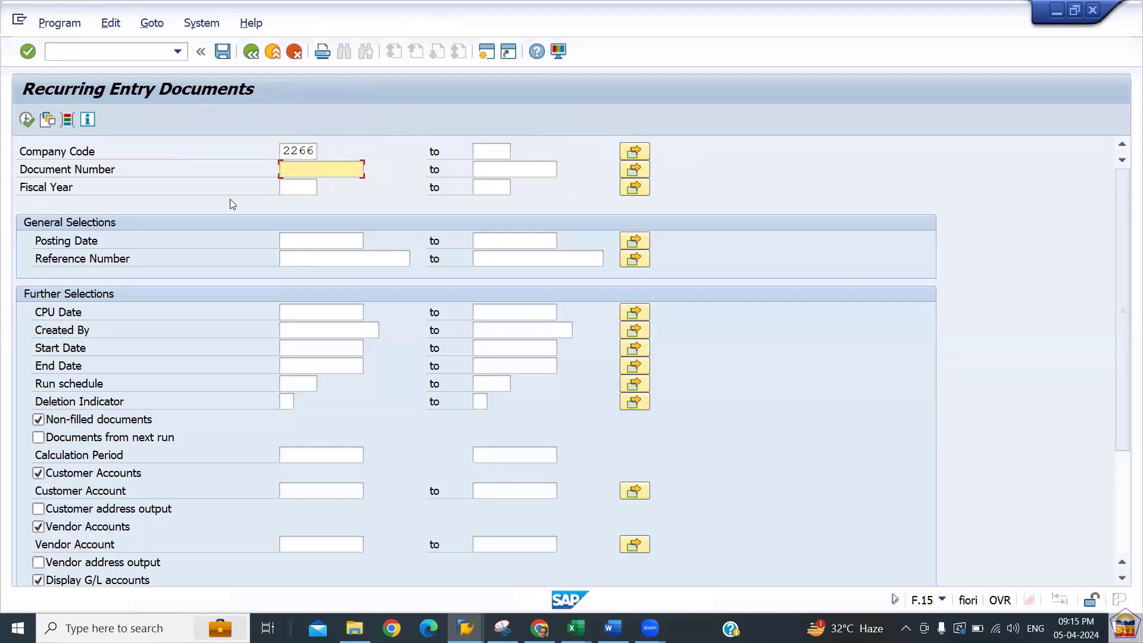
# Set the document number range from 1 to all and fiscal year 2024, and list the recurring entry documents
pyautogui.write('1')
pyautogui.press('Tab')
pyautogui.write('all')
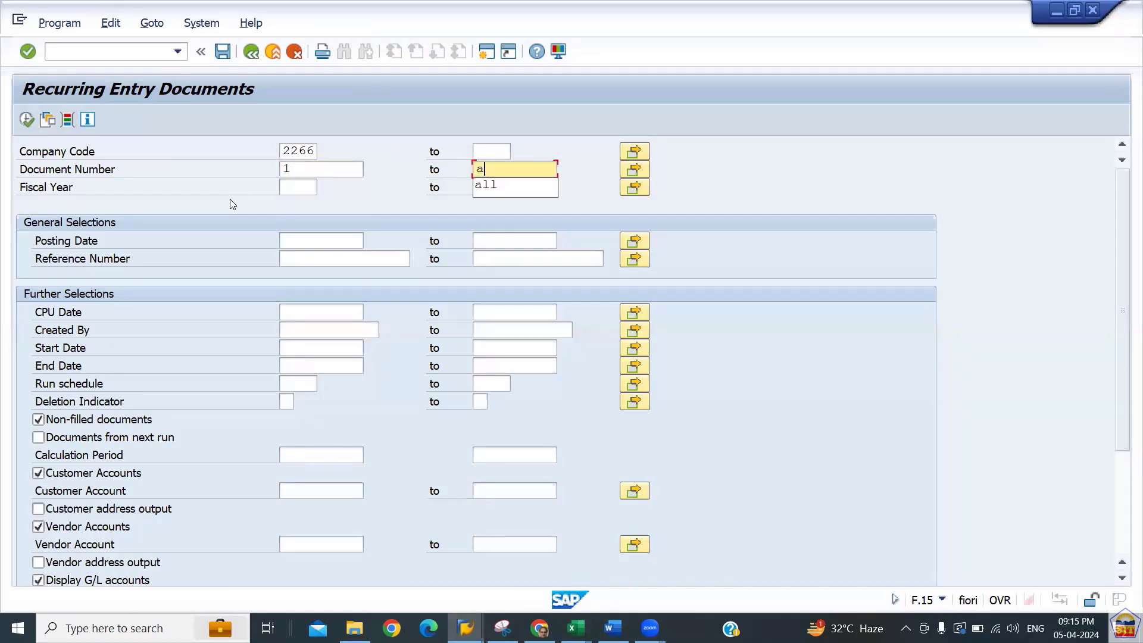
pyautogui.press('Tab')
pyautogui.press('Tab')
pyautogui.write('2024')
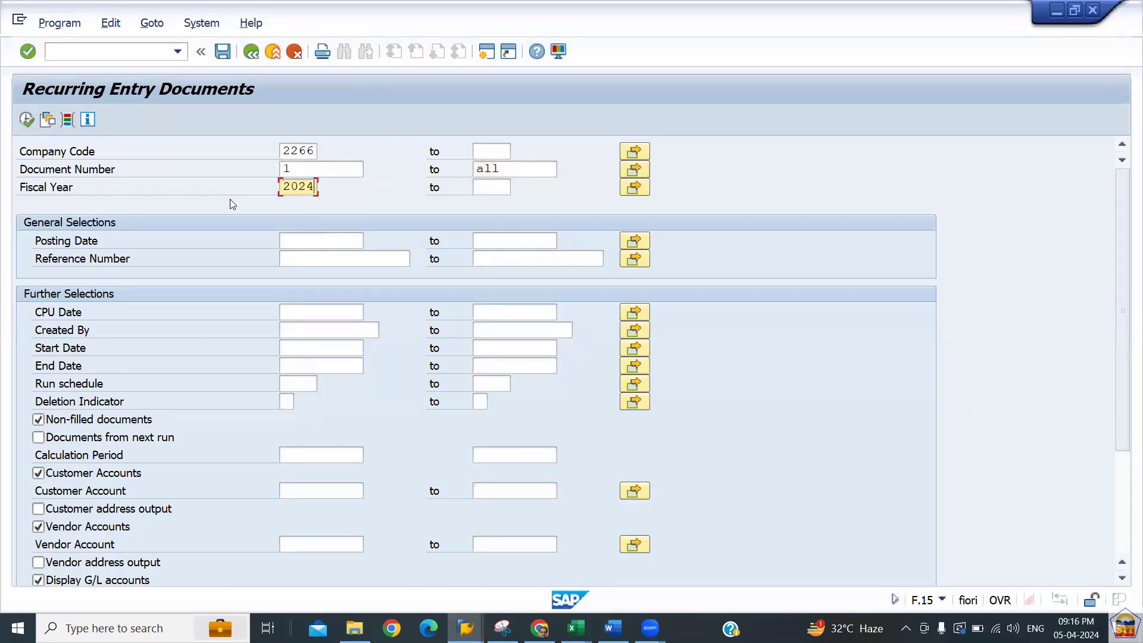
pyautogui.click(27, 120)
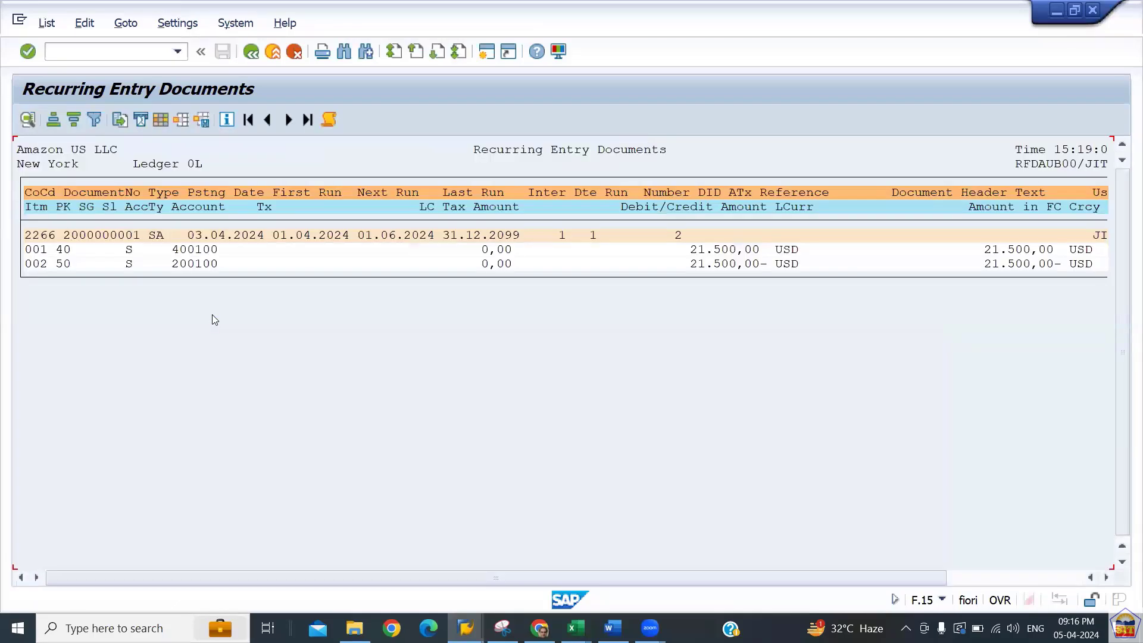
pyautogui.click(113, 237)
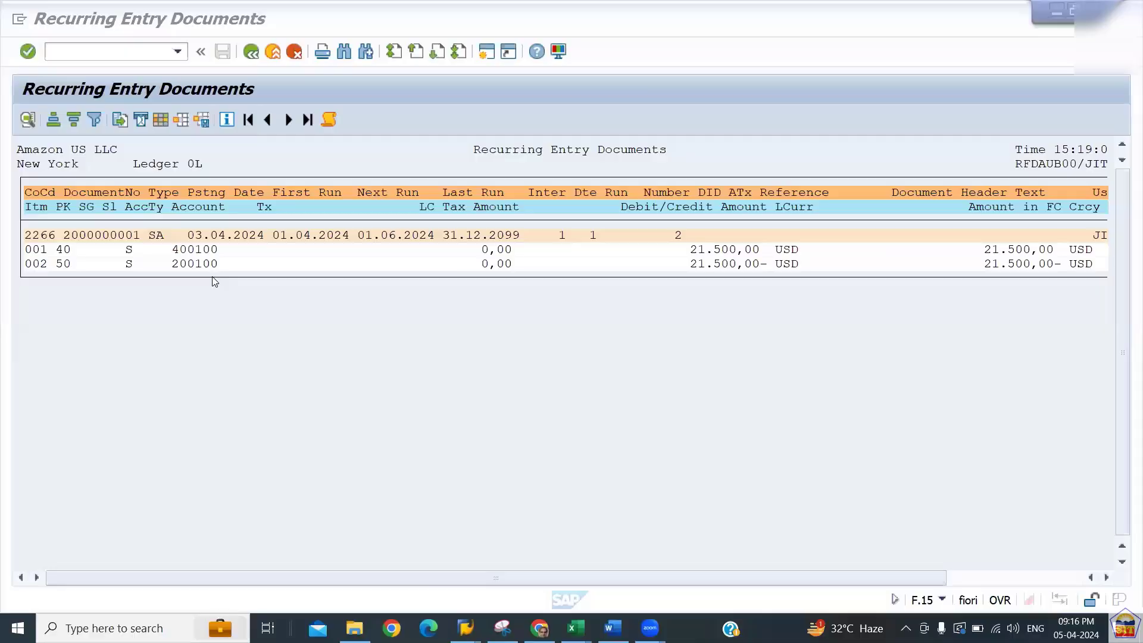
pyautogui.click(91, 236)
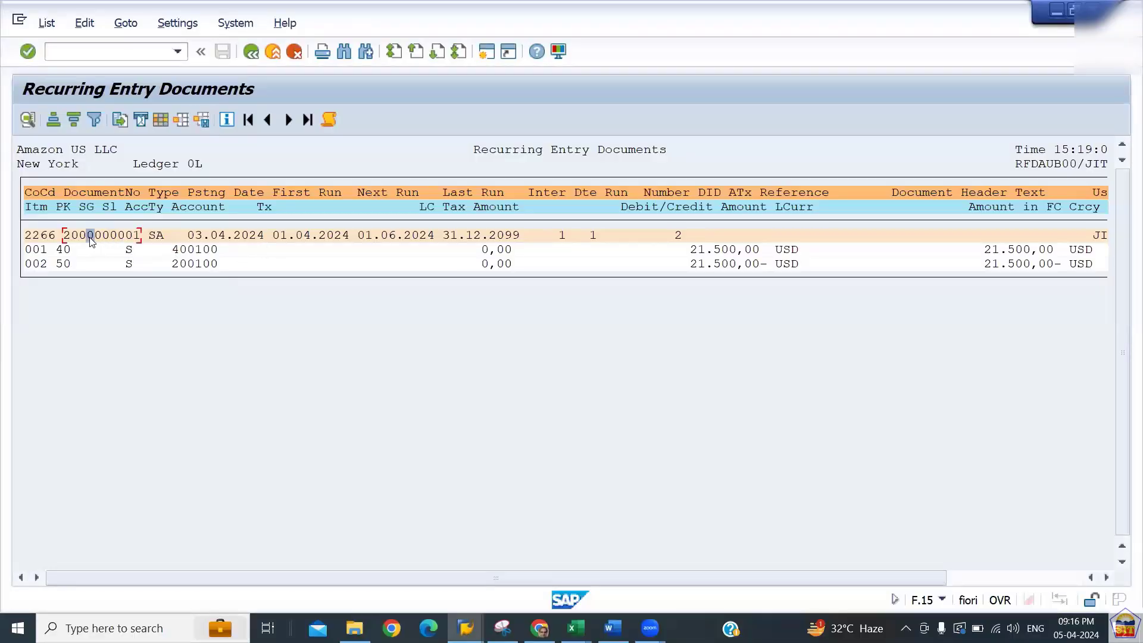
pyautogui.moveTo(64, 236); pyautogui.dragTo(142, 240)
pyautogui.hotkey('ctrl', 'c')
pyautogui.hotkey('alt', 'Tab')
pyautogui.hotkey('alt', 'Tab')
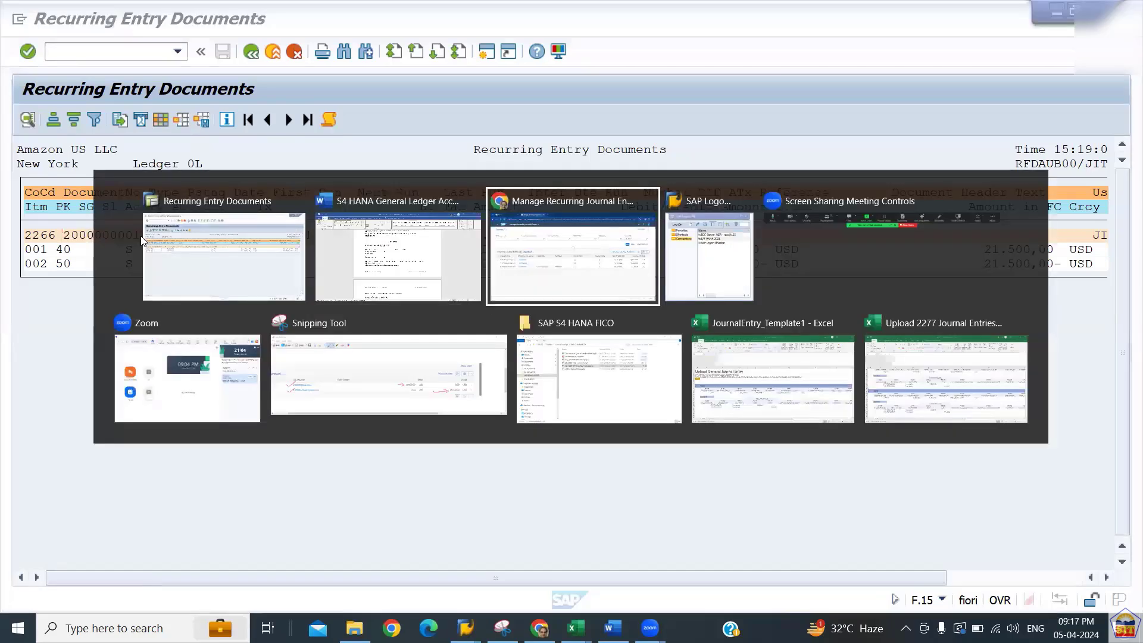
pyautogui.write('2000000001')
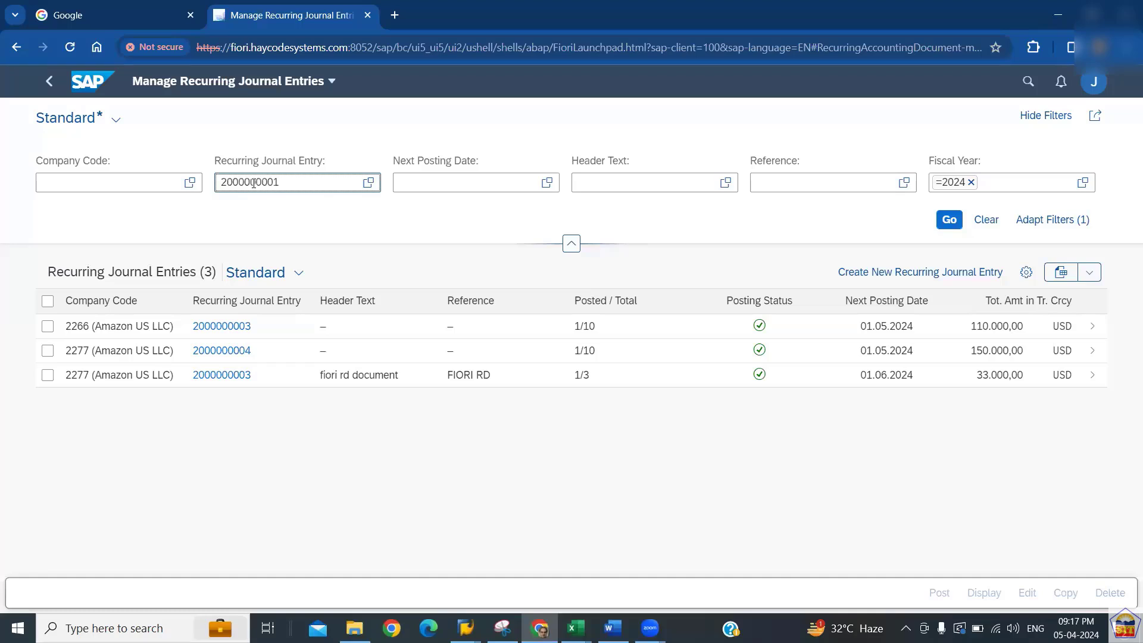
# Add company code 2266 to the filters and run the recurring journal entry search
pyautogui.click(102, 184)
pyautogui.write('2277')
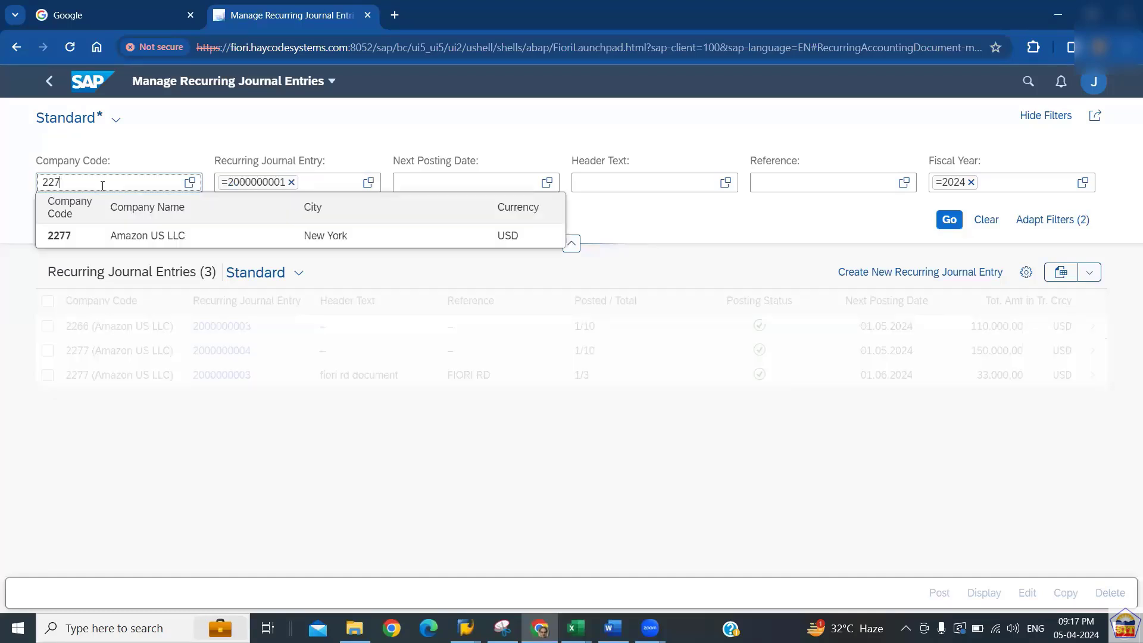
pyautogui.press('BackSpace')
pyautogui.press('BackSpace')
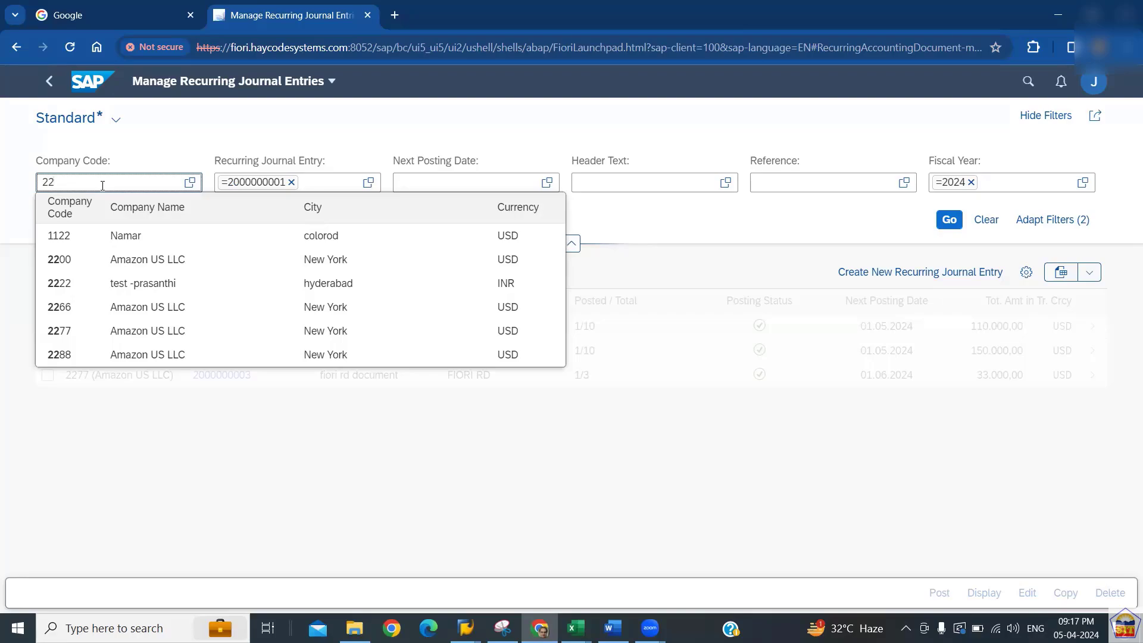
pyautogui.write('66')
pyautogui.press('Down')
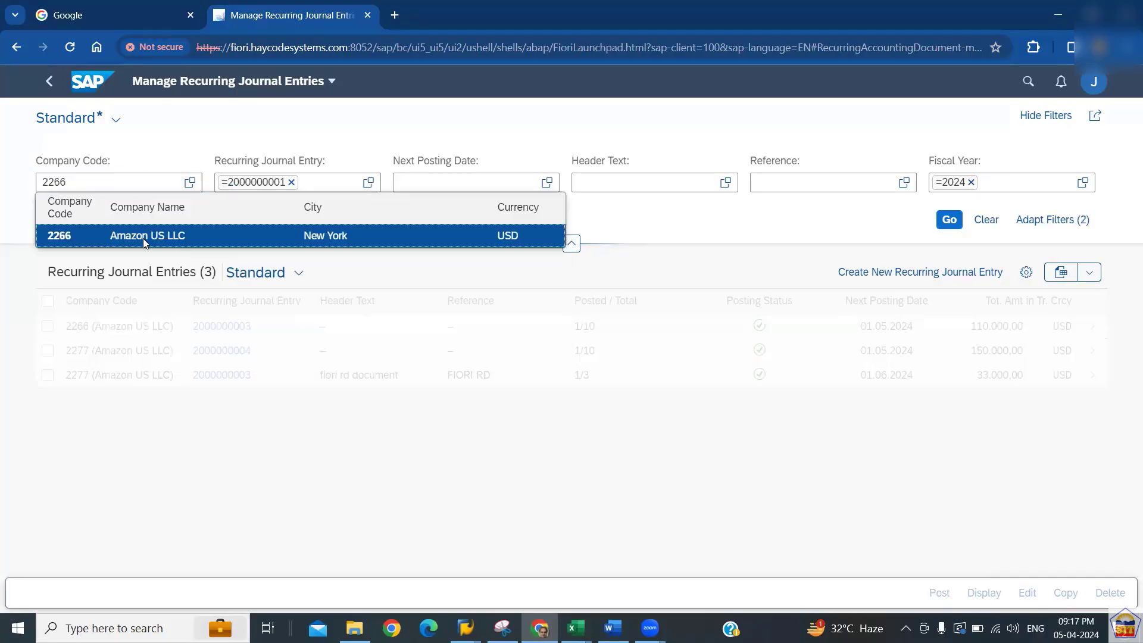
pyautogui.press('Return')
pyautogui.click(949, 219)
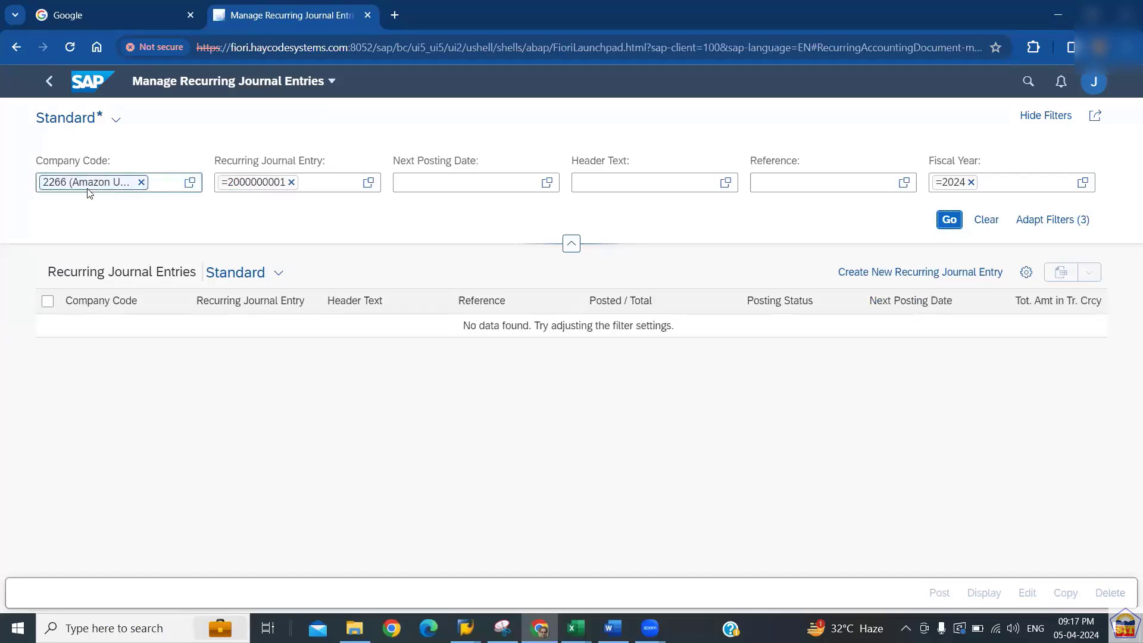
# Glance at the course notes in Word, return to Chrome and open Post General Journal Entries from the Fiori home page
pyautogui.click(614, 628)
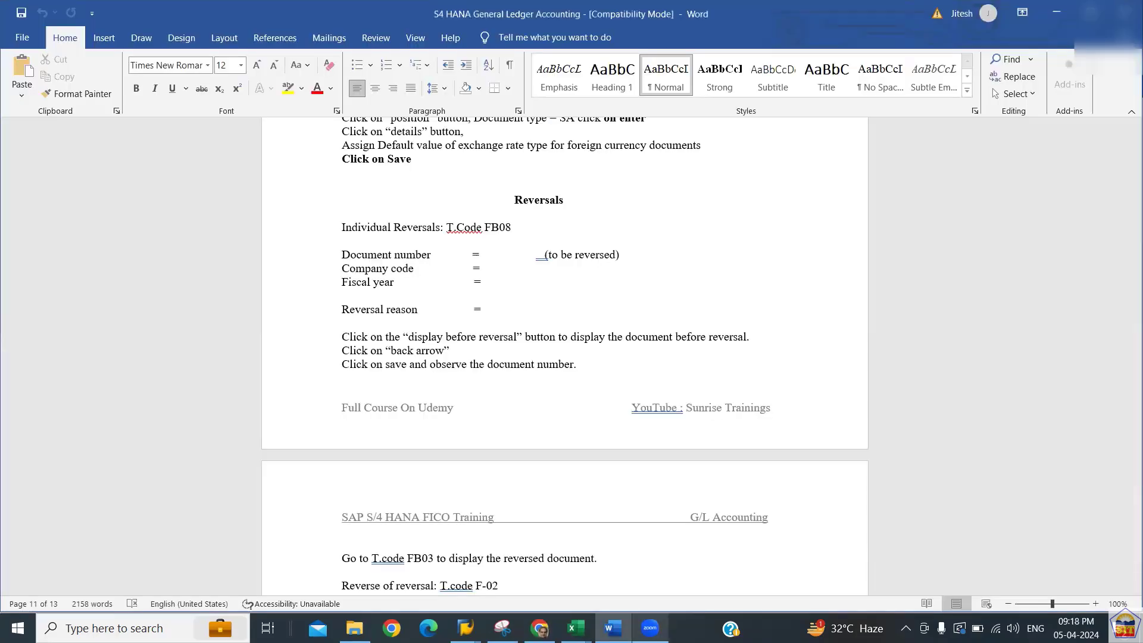
pyautogui.hotkey('alt', 'Tab')
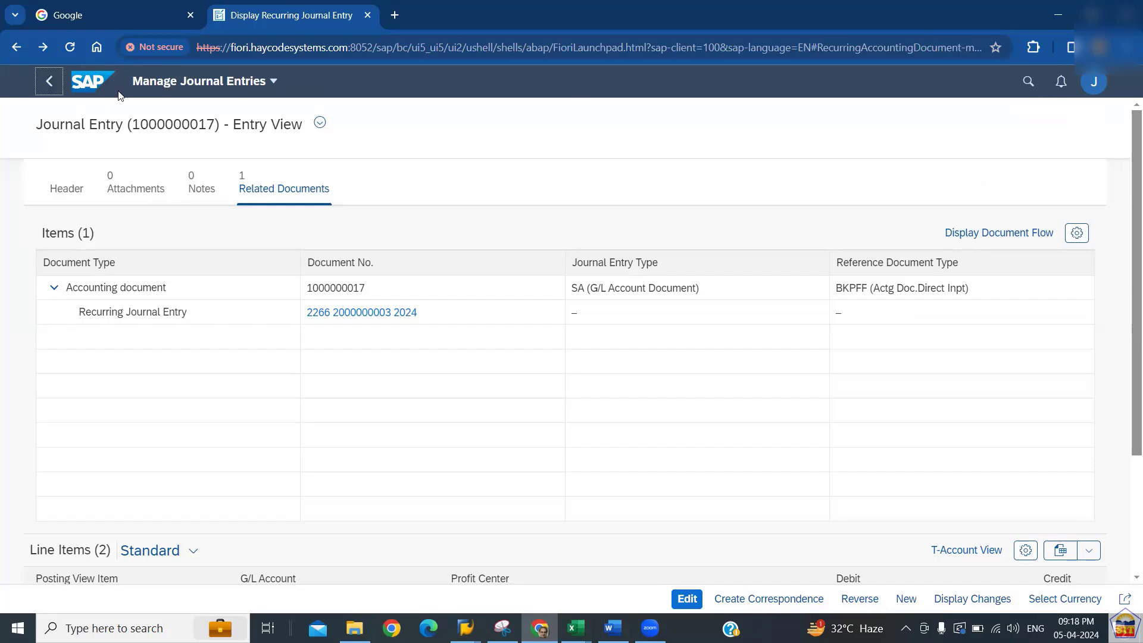
pyautogui.click(86, 88)
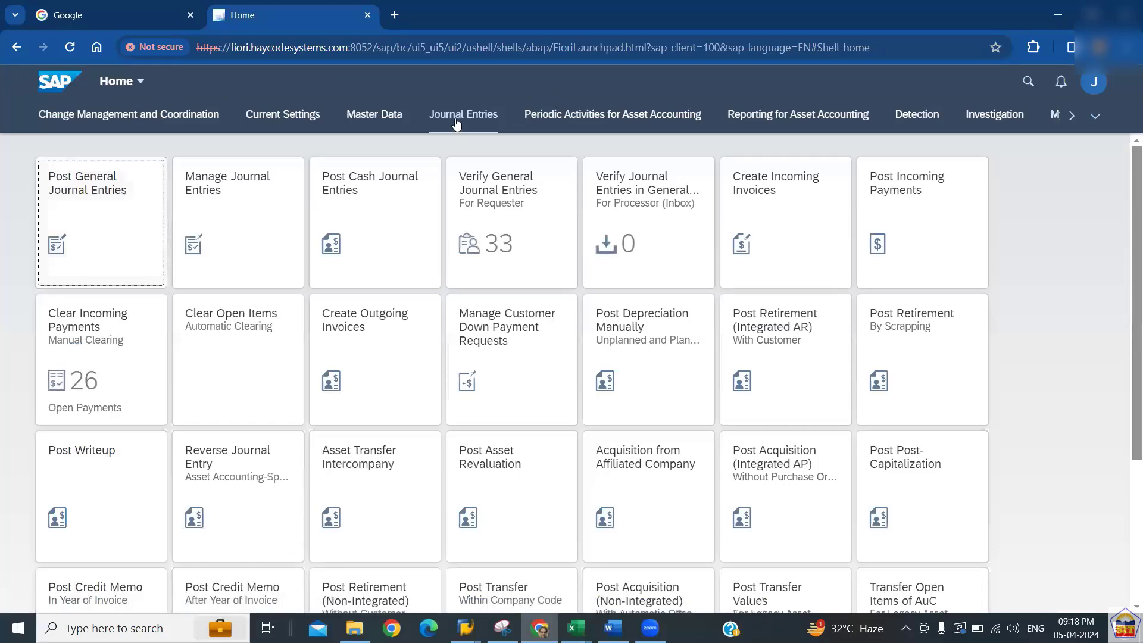
pyautogui.click(105, 209)
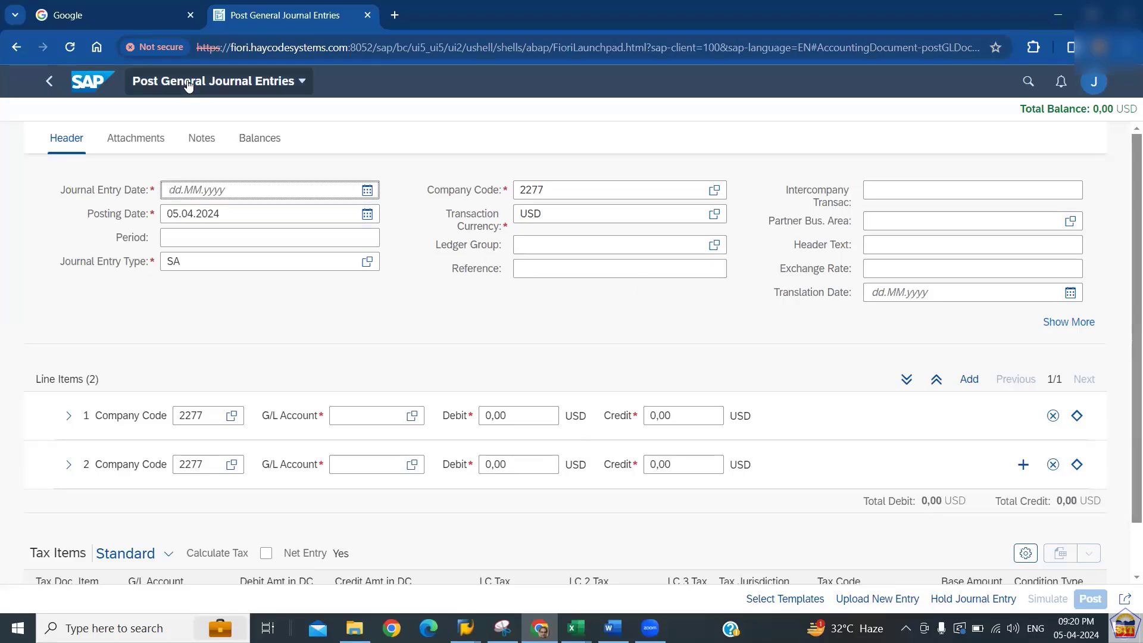
# Go to the upload of new general journal entries and download the English template in spreadsheet (*.xlsx) format
pyautogui.click(512, 415)
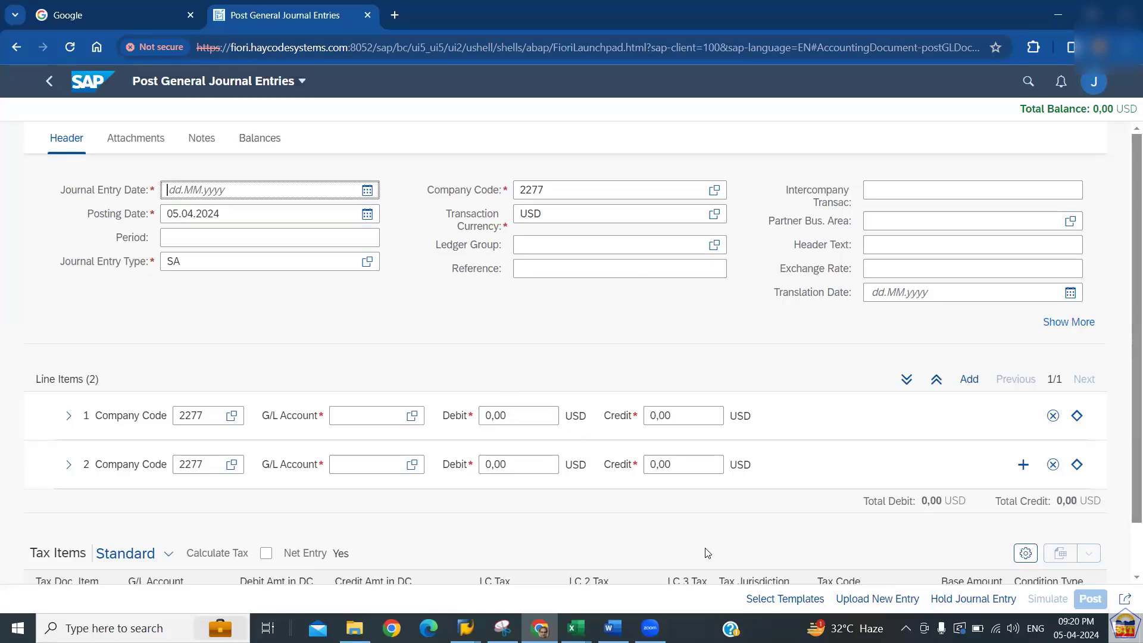
pyautogui.click(858, 602)
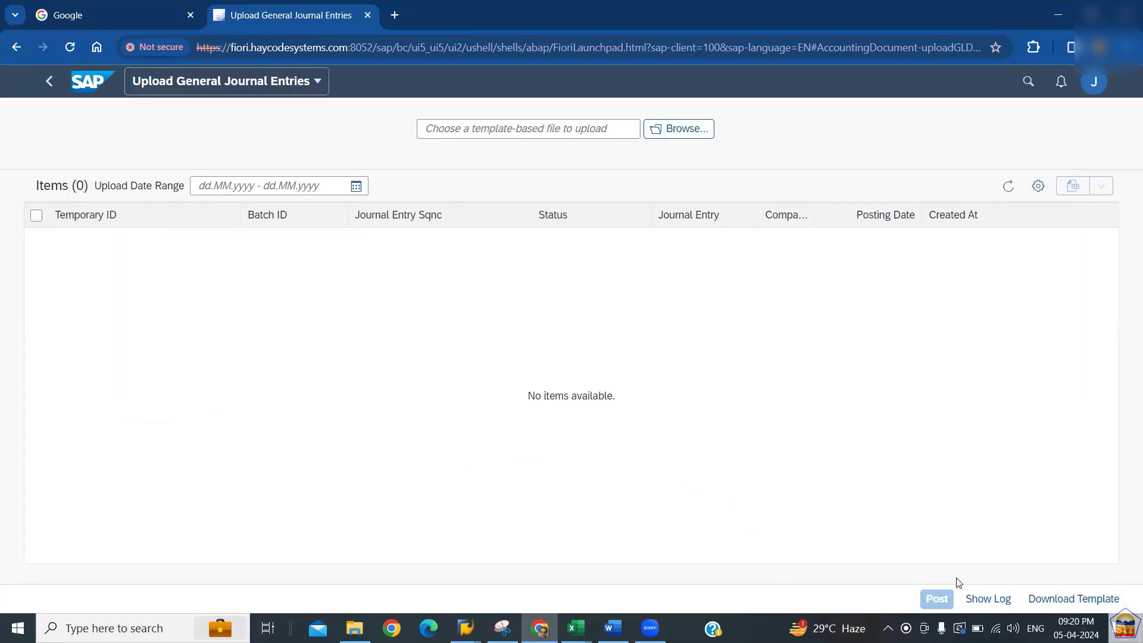
pyautogui.click(1045, 605)
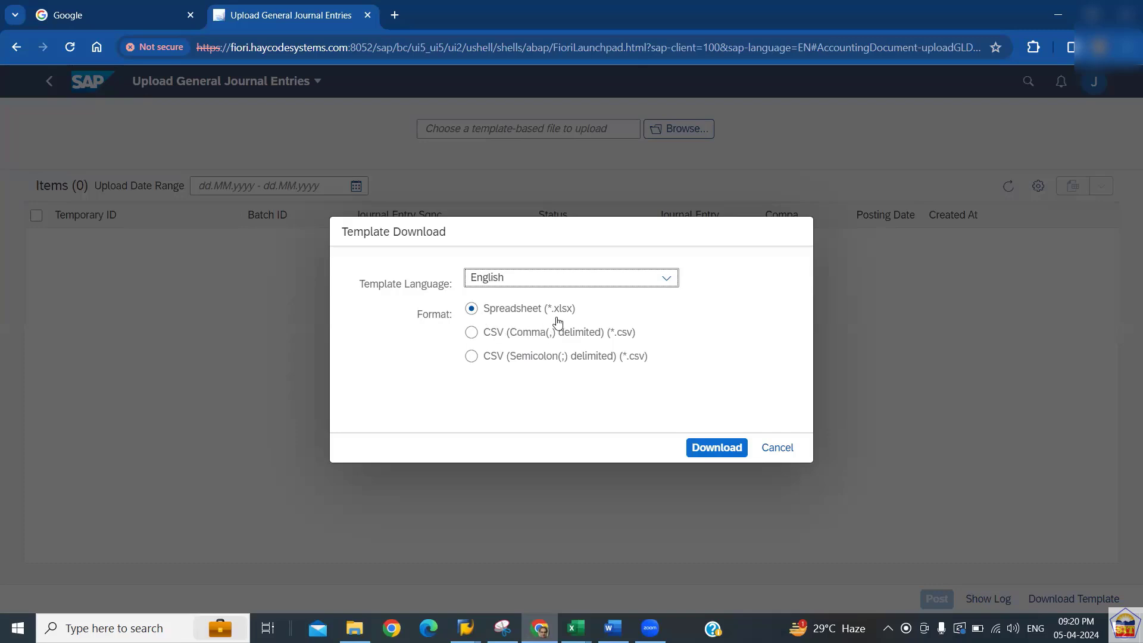
pyautogui.click(710, 450)
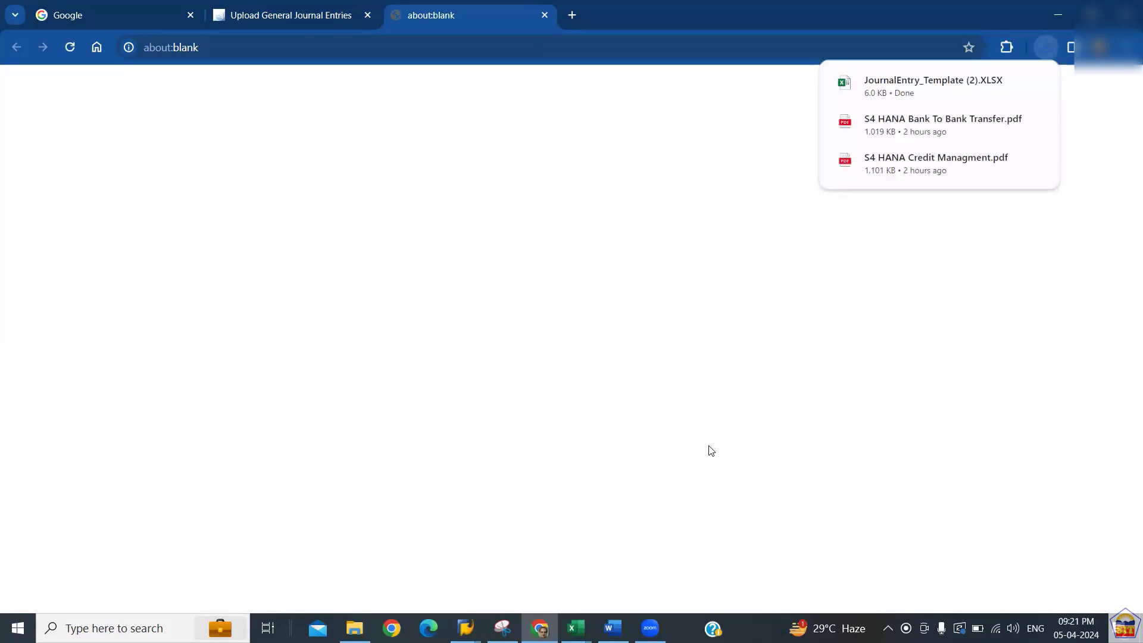
# Open the downloaded file JournalEntry_Template (2).XLSX in Excel and enable editing
pyautogui.moveTo(1019, 85)
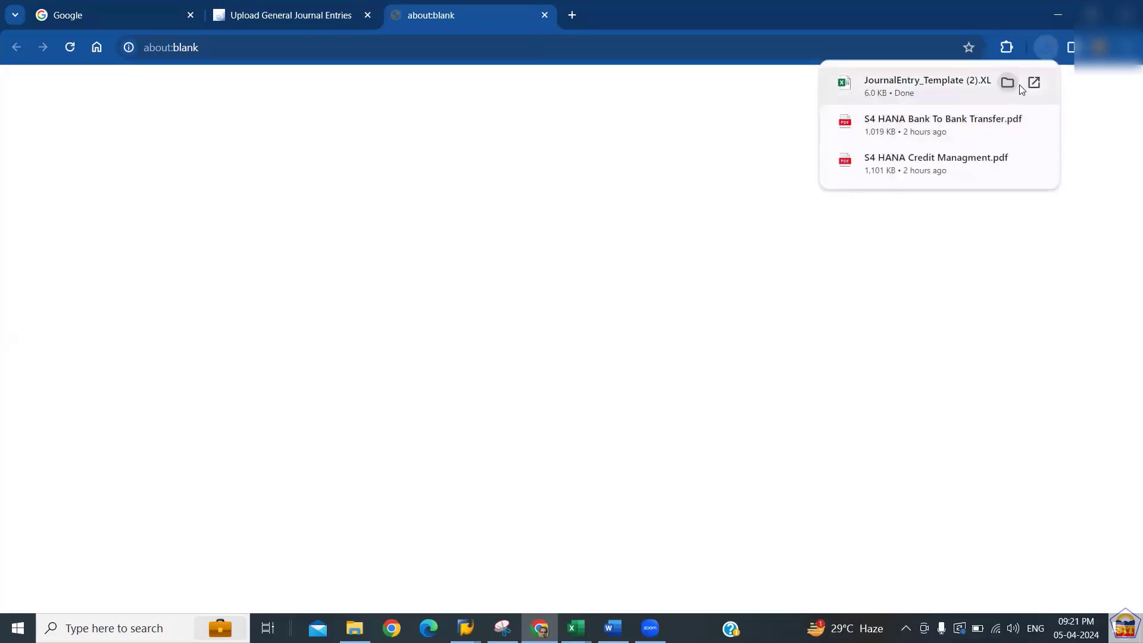
pyautogui.click(1034, 82)
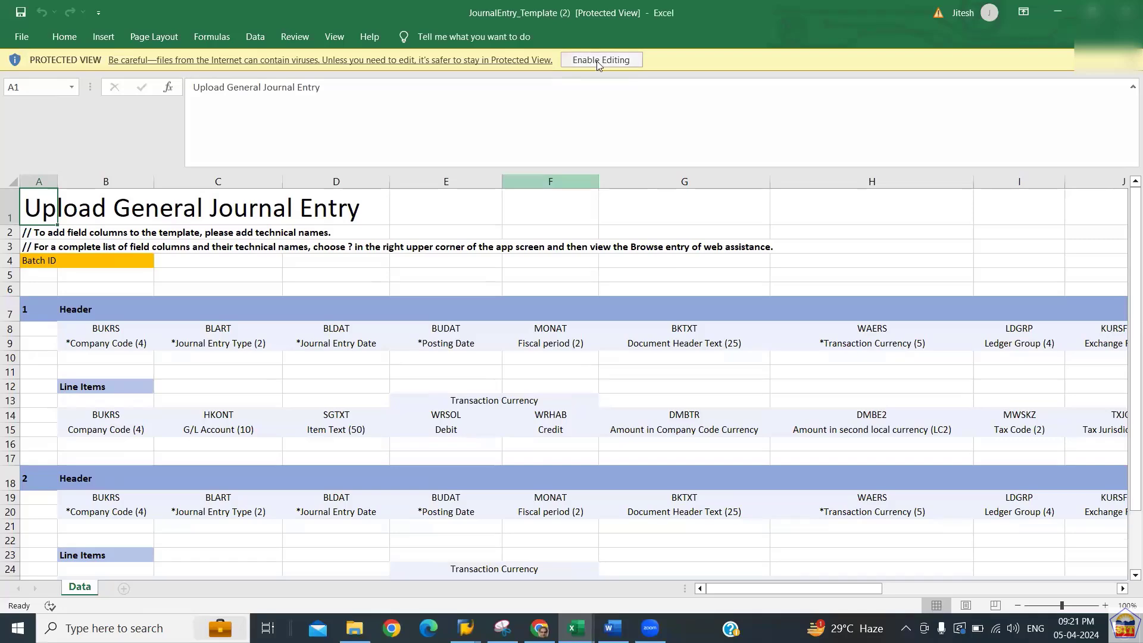
pyautogui.click(598, 61)
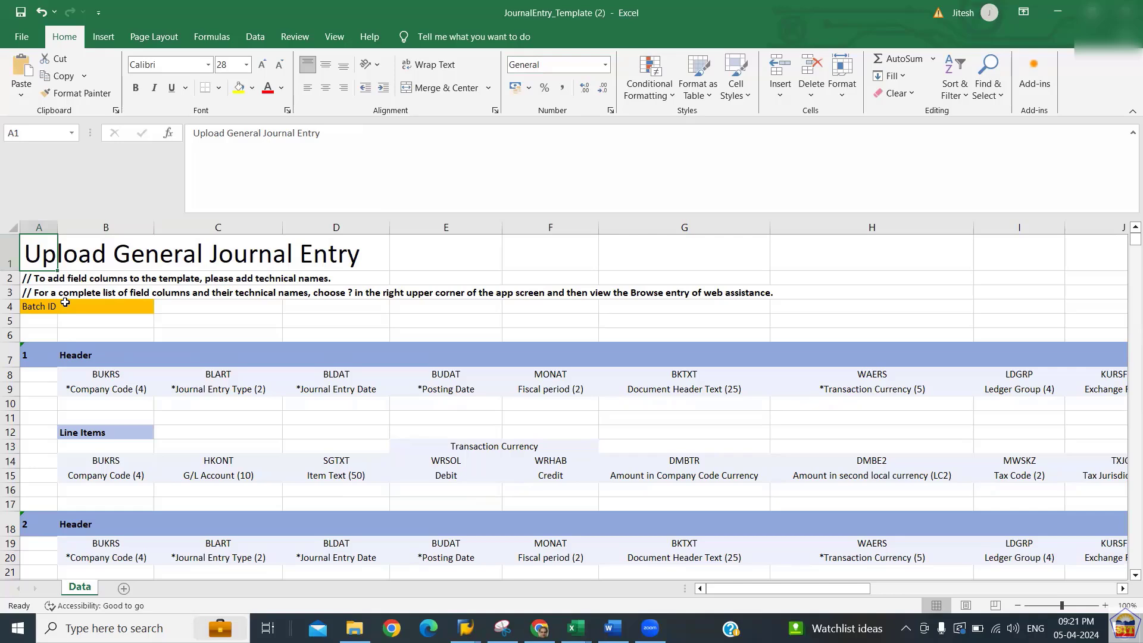
# Examine the Batch ID row and the first journal entry's Header block in the upload template
pyautogui.press('Down')
pyautogui.press('Down')
pyautogui.press('Down')
pyautogui.press('Down')
pyautogui.press('Down')
pyautogui.press('Down')
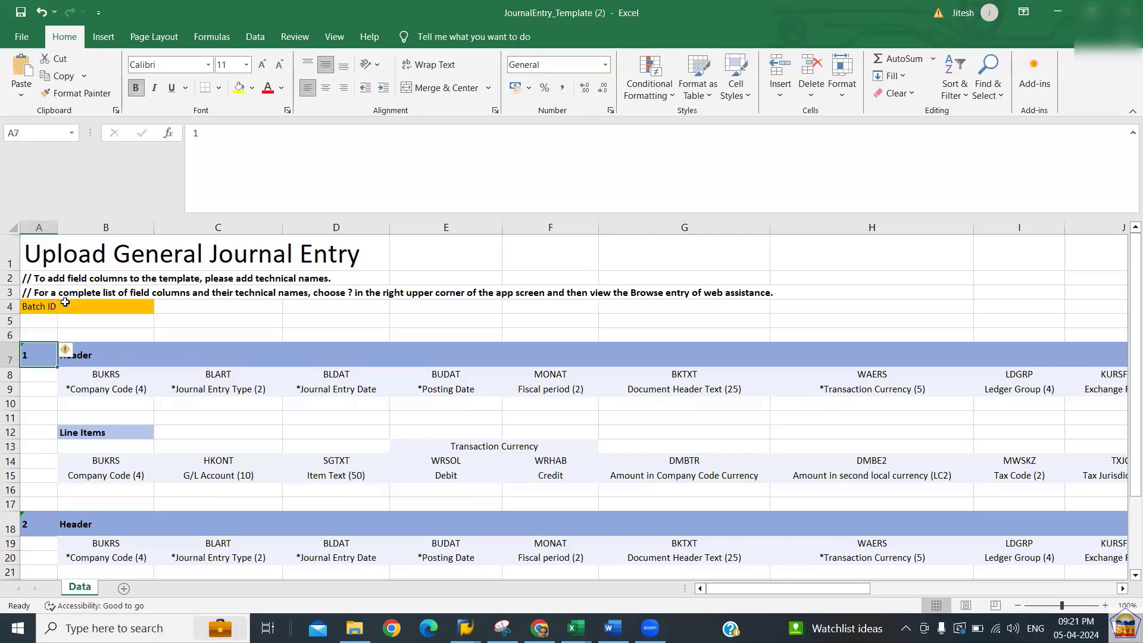
pyautogui.press('Right')
pyautogui.press('Left')
pyautogui.press('Down')
pyautogui.press('Down')
pyautogui.press('Down')
pyautogui.press('Down')
pyautogui.press('Down')
pyautogui.press('Down')
pyautogui.press('Down')
pyautogui.press('Down')
pyautogui.press('Down')
pyautogui.press('Down')
pyautogui.press('Down')
pyautogui.press('Down')
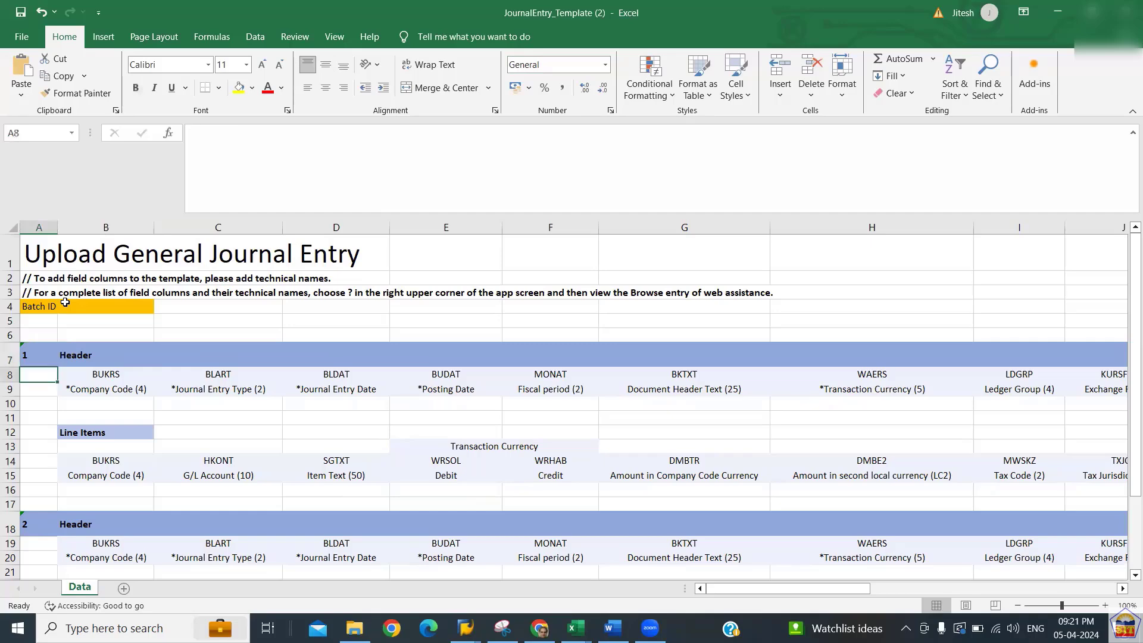
# Look through both journal entry blocks down to the empty rows beneath them and return to the title in cell A1
pyautogui.press('Down')
pyautogui.press('Down')
pyautogui.press('Down')
pyautogui.press('Down')
pyautogui.press('Down')
pyautogui.press('Down')
pyautogui.press('Down')
pyautogui.press('Down')
pyautogui.press('Down')
pyautogui.press('Down')
pyautogui.press('Down')
pyautogui.press('Down')
pyautogui.press('Down')
pyautogui.press('Down')
pyautogui.press('Down')
pyautogui.press('Down')
pyautogui.press('Down')
pyautogui.press('Down')
pyautogui.press('Down')
pyautogui.press('Down')
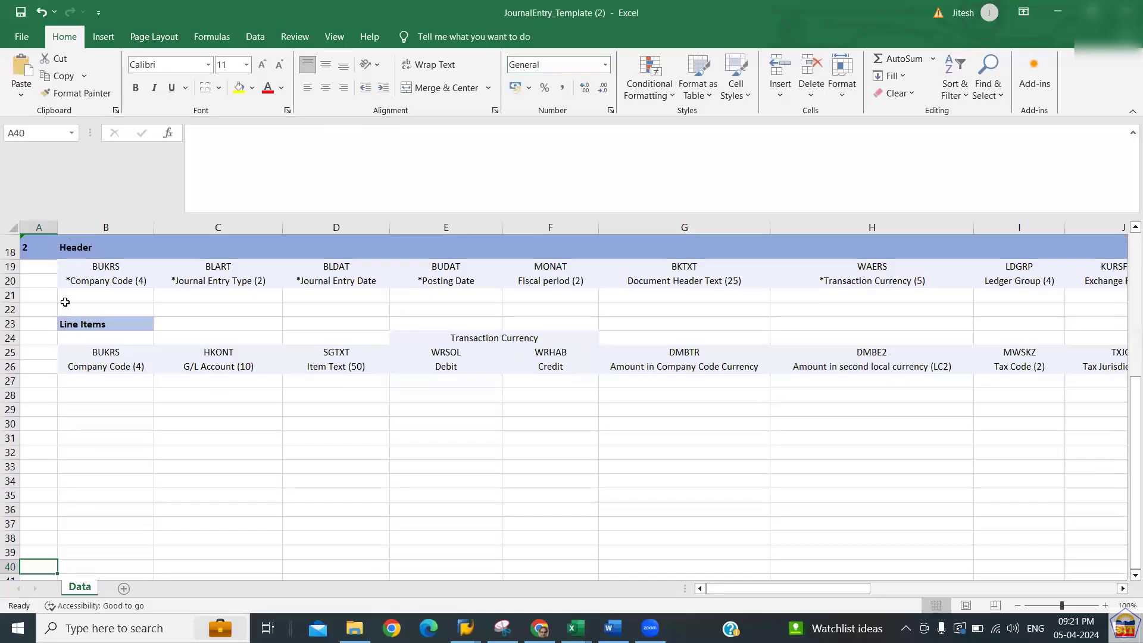
pyautogui.press('Up')
pyautogui.press('Up')
pyautogui.press('Up')
pyautogui.press('Up')
pyautogui.press('Up')
pyautogui.press('Up')
pyautogui.press('Up')
pyautogui.press('Up')
pyautogui.press('Up')
pyautogui.press('Up')
pyautogui.press('Up')
pyautogui.press('Up')
pyautogui.press('Up')
pyautogui.press('Up')
pyautogui.press('Up')
pyautogui.press('Up')
pyautogui.press('Up')
pyautogui.press('Up')
pyautogui.press('Up')
pyautogui.press('Up')
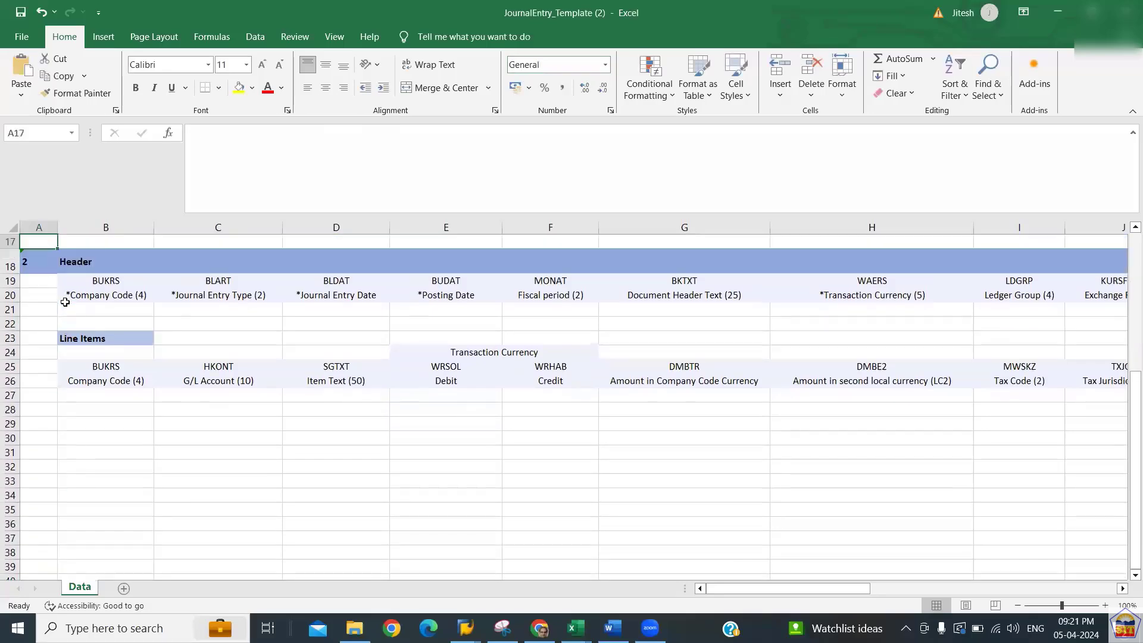
pyautogui.press('Up')
pyautogui.press('Up')
pyautogui.press('Up')
pyautogui.press('Up')
pyautogui.press('Up')
pyautogui.press('Up')
pyautogui.press('Up')
pyautogui.press('Up')
pyautogui.press('Up')
pyautogui.press('Up')
pyautogui.press('Up')
pyautogui.press('Up')
pyautogui.press('Up')
pyautogui.press('Up')
pyautogui.press('Up')
pyautogui.press('Up')
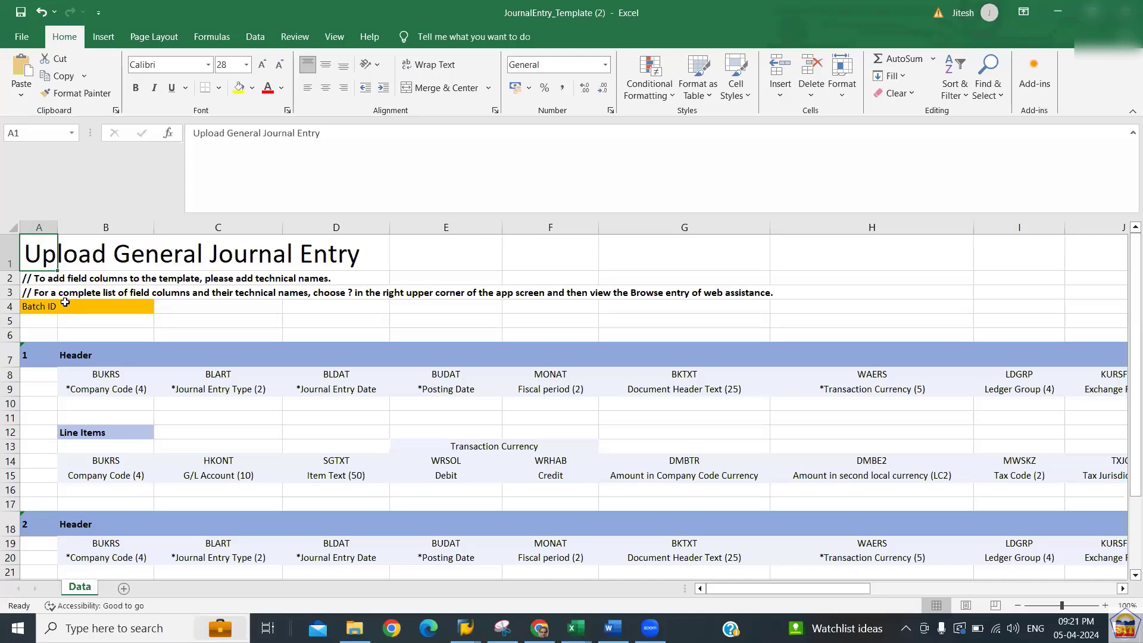
# Review the Header and Line Items sections of entries 1 and 2 along the company code column
pyautogui.press('Down')
pyautogui.press('Down')
pyautogui.press('Down')
pyautogui.press('Down')
pyautogui.press('Down')
pyautogui.press('Down')
pyautogui.press('Down')
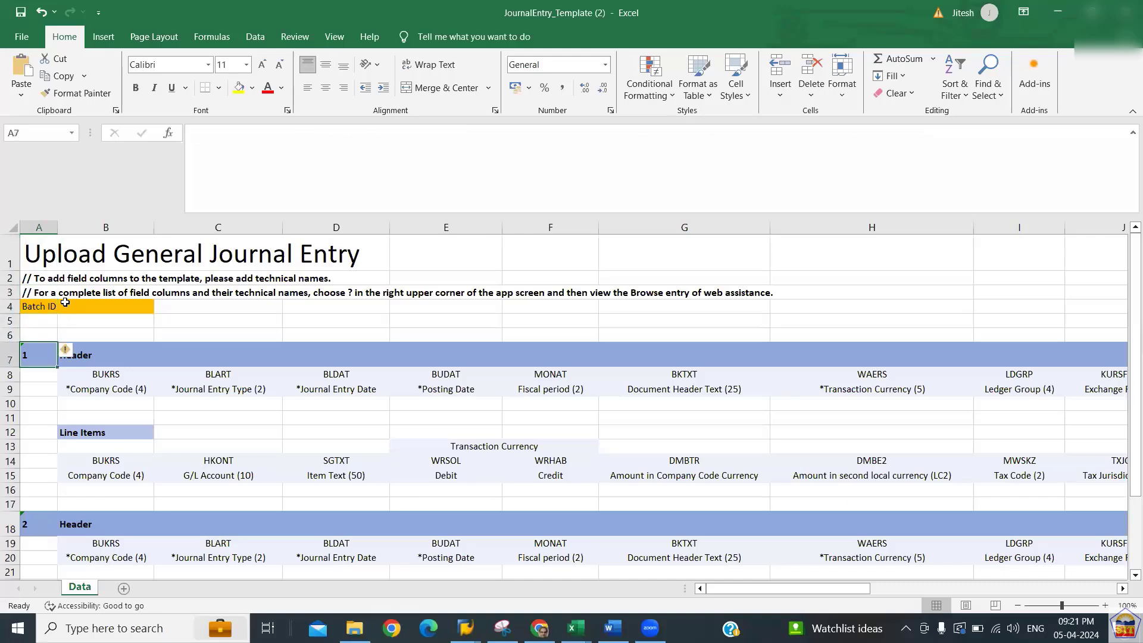
pyautogui.press('Up')
pyautogui.press('Right')
pyautogui.press('Down')
pyautogui.press('Down')
pyautogui.press('Down')
pyautogui.press('Down')
pyautogui.press('Down')
pyautogui.press('Down')
pyautogui.press('Down')
pyautogui.press('Down')
pyautogui.press('Down')
pyautogui.press('Down')
pyautogui.press('Down')
pyautogui.press('Down')
pyautogui.press('Down')
pyautogui.press('Down')
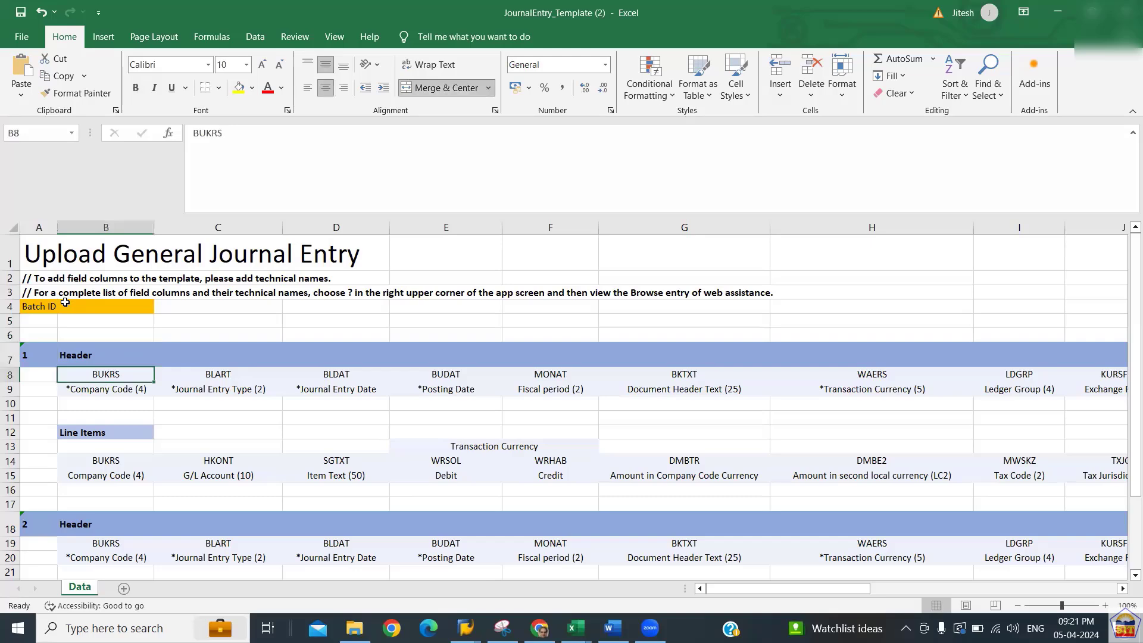
pyautogui.press('Down')
pyautogui.press('Down')
pyautogui.press('Down')
pyautogui.press('Down')
pyautogui.press('Down')
pyautogui.press('Down')
pyautogui.press('Down')
pyautogui.press('Down')
pyautogui.press('Down')
pyautogui.press('Down')
pyautogui.press('Down')
pyautogui.press('Down')
pyautogui.press('Down')
pyautogui.press('Down')
pyautogui.press('Up')
pyautogui.press('Up')
pyautogui.press('Up')
pyautogui.press('Up')
pyautogui.press('Up')
pyautogui.press('Up')
pyautogui.press('Up')
pyautogui.press('Up')
pyautogui.press('Up')
pyautogui.press('Up')
pyautogui.press('Up')
pyautogui.press('Up')
pyautogui.press('Up')
pyautogui.press('Up')
pyautogui.press('Up')
pyautogui.press('Up')
pyautogui.press('Up')
pyautogui.press('Up')
pyautogui.press('Up')
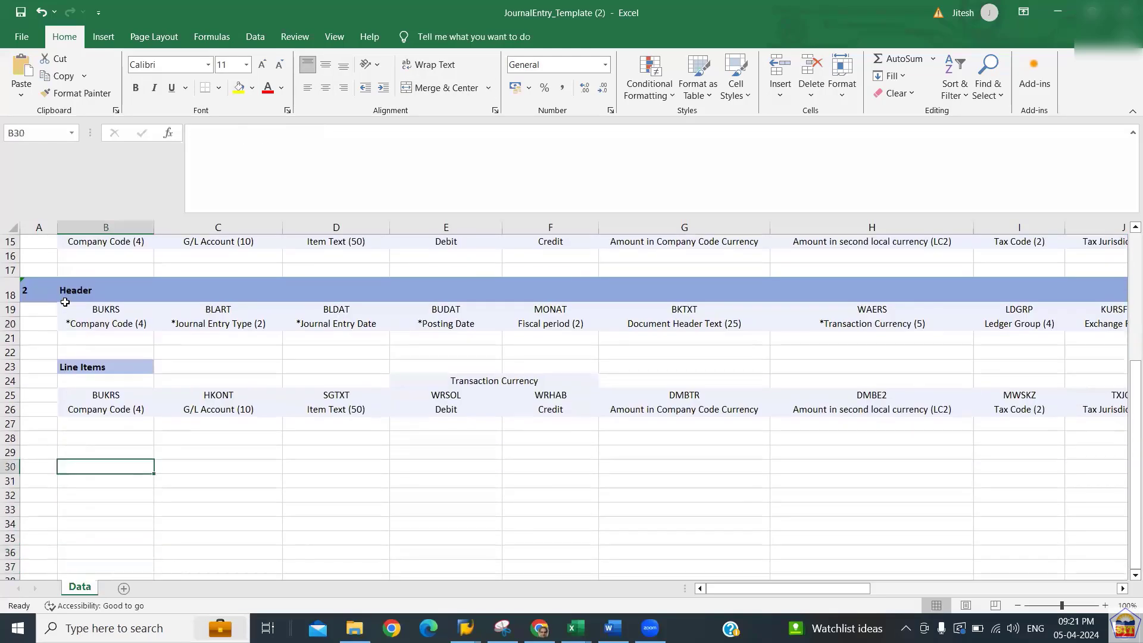
pyautogui.press('Up')
pyautogui.press('Up')
pyautogui.press('Down')
pyautogui.press('Down')
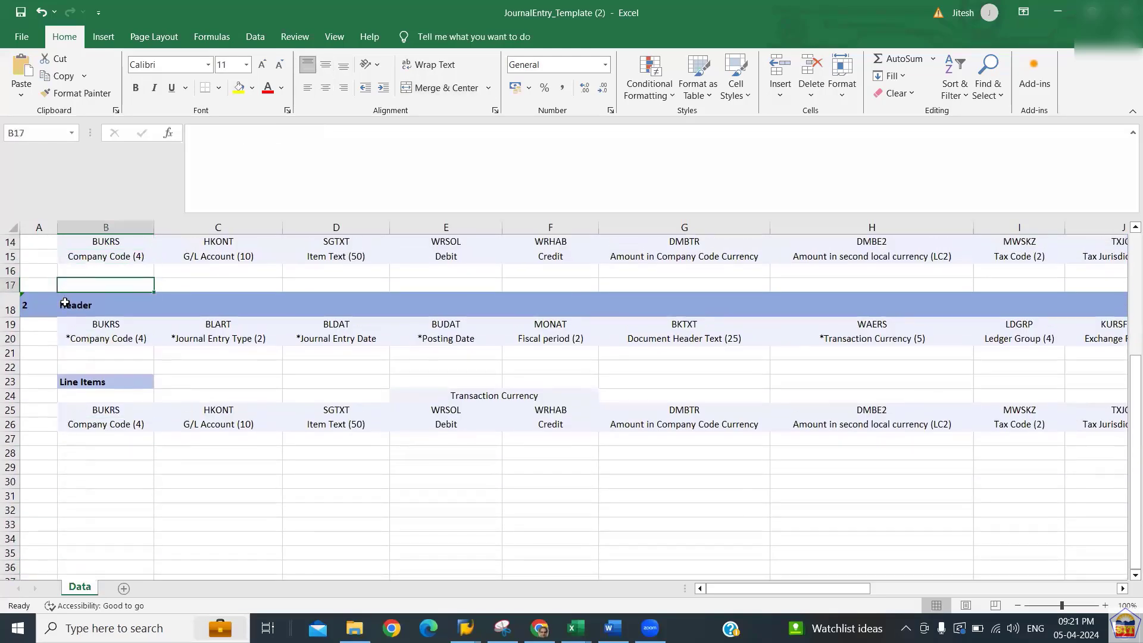
# Examine the first entry's Line Items rows and where the second Header begins, then return to the start of block 1
pyautogui.press('Up')
pyautogui.press('Up')
pyautogui.press('Up')
pyautogui.press('Up')
pyautogui.press('Up')
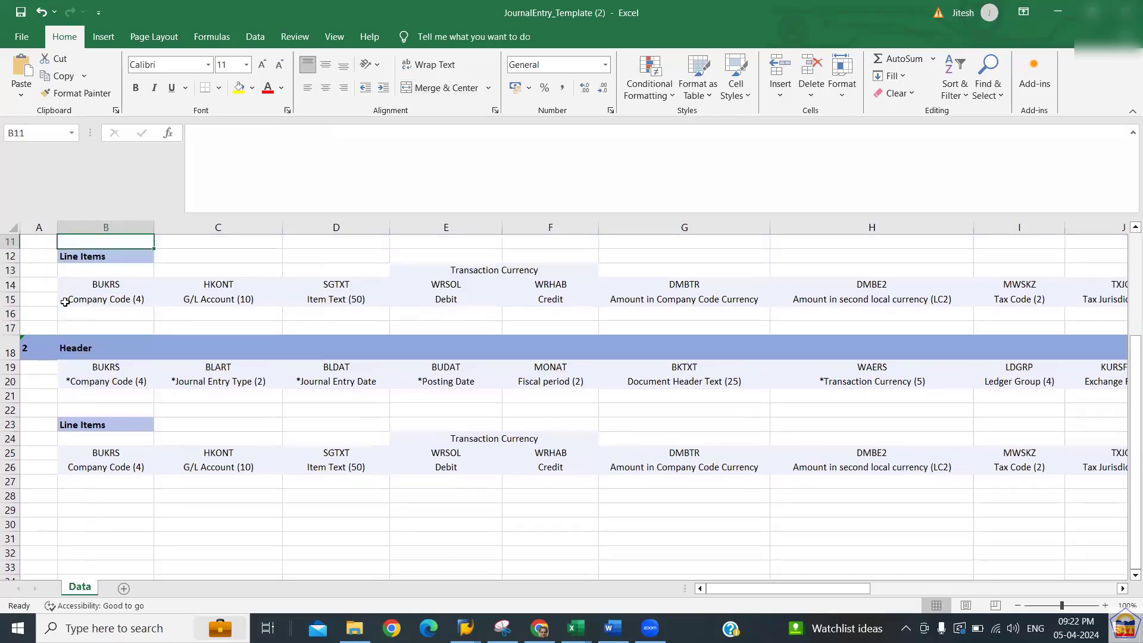
pyautogui.press('Down')
pyautogui.press('Down')
pyautogui.press('Down')
pyautogui.press('Down')
pyautogui.press('Down')
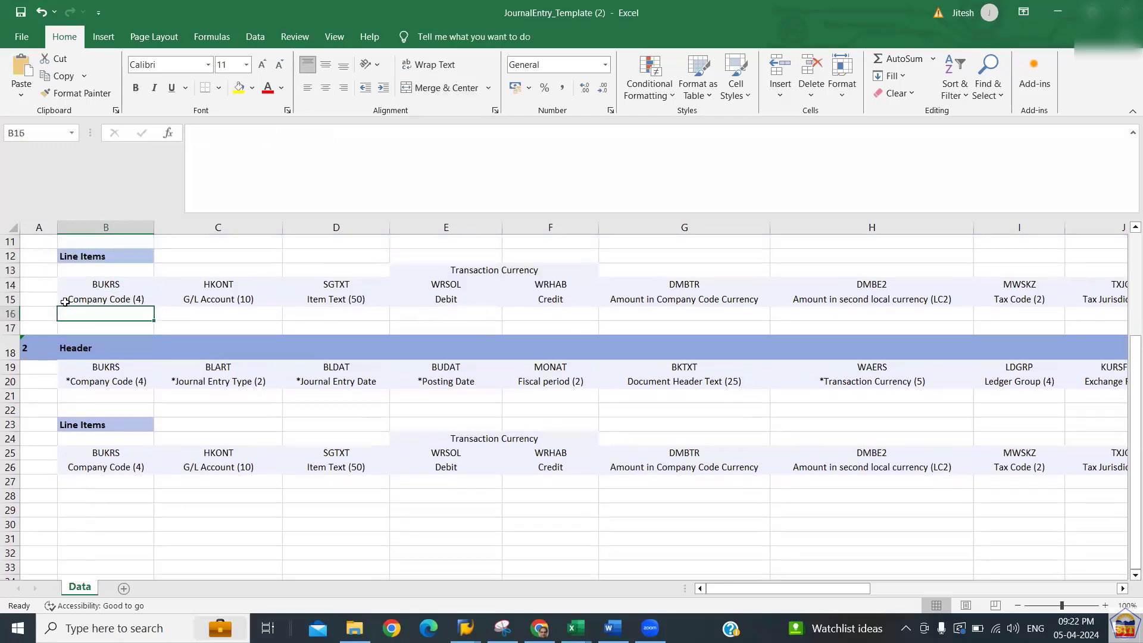
pyautogui.press('Down')
pyautogui.press('Left')
pyautogui.press('Up')
pyautogui.press('Up')
pyautogui.press('Up')
pyautogui.press('Up')
pyautogui.press('Up')
pyautogui.press('Up')
pyautogui.press('Up')
pyautogui.press('Up')
pyautogui.press('Up')
pyautogui.press('Up')
pyautogui.press('Up')
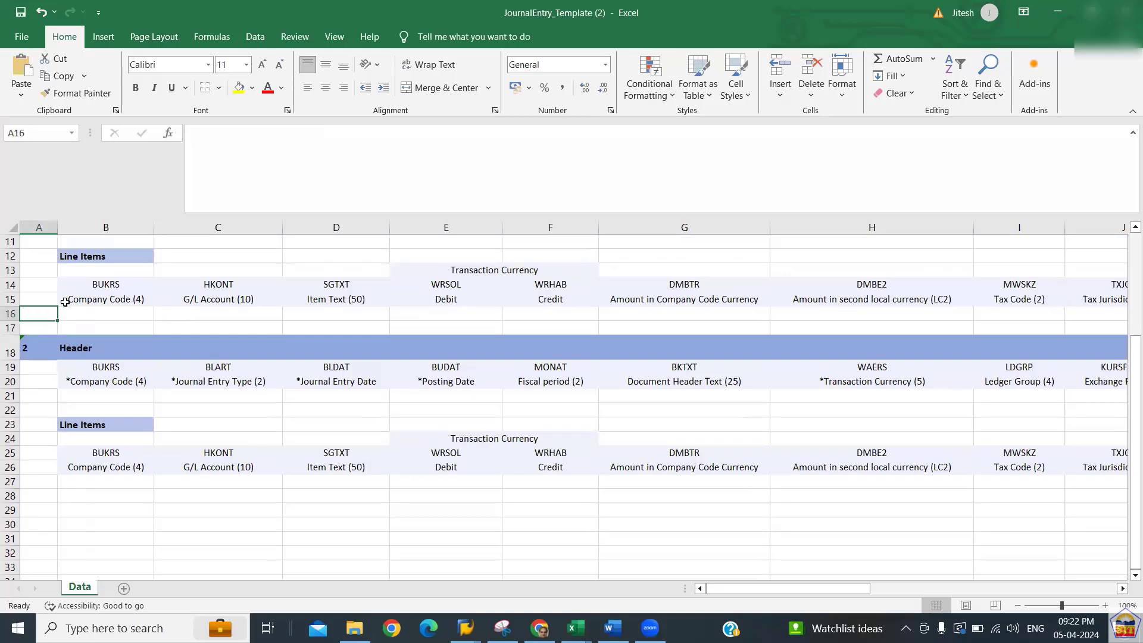
pyautogui.press('Up')
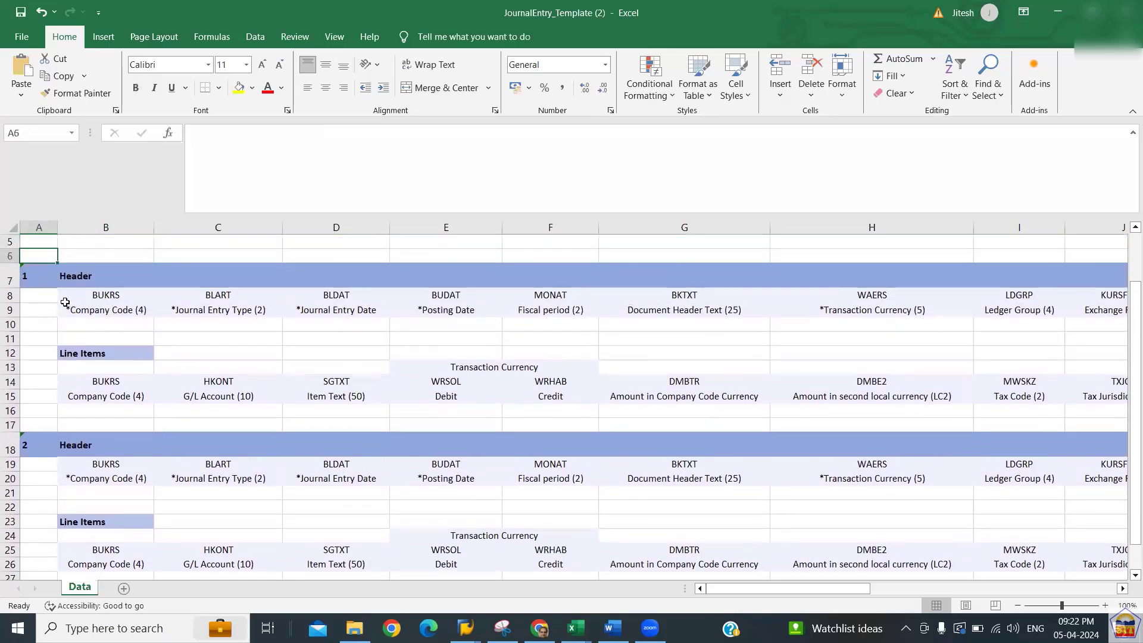
# Review the numbered blocks 1 and 2 down column A to the second Line Items section, returning to the first Header block
pyautogui.press('Down')
pyautogui.press('Down')
pyautogui.press('Right')
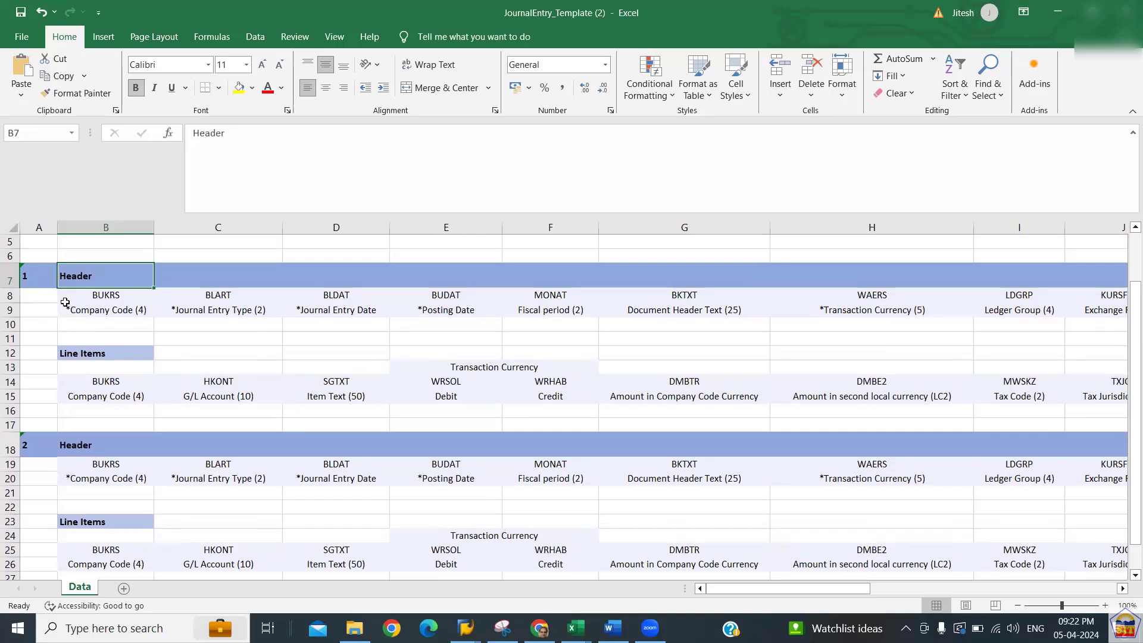
pyautogui.press('Left')
pyautogui.press('Down')
pyautogui.press('Down')
pyautogui.press('Down')
pyautogui.press('Down')
pyautogui.press('Down')
pyautogui.press('Down')
pyautogui.press('Down')
pyautogui.press('Down')
pyautogui.press('Down')
pyautogui.press('Down')
pyautogui.press('Down')
pyautogui.press('Down')
pyautogui.press('Down')
pyautogui.press('Down')
pyautogui.press('Down')
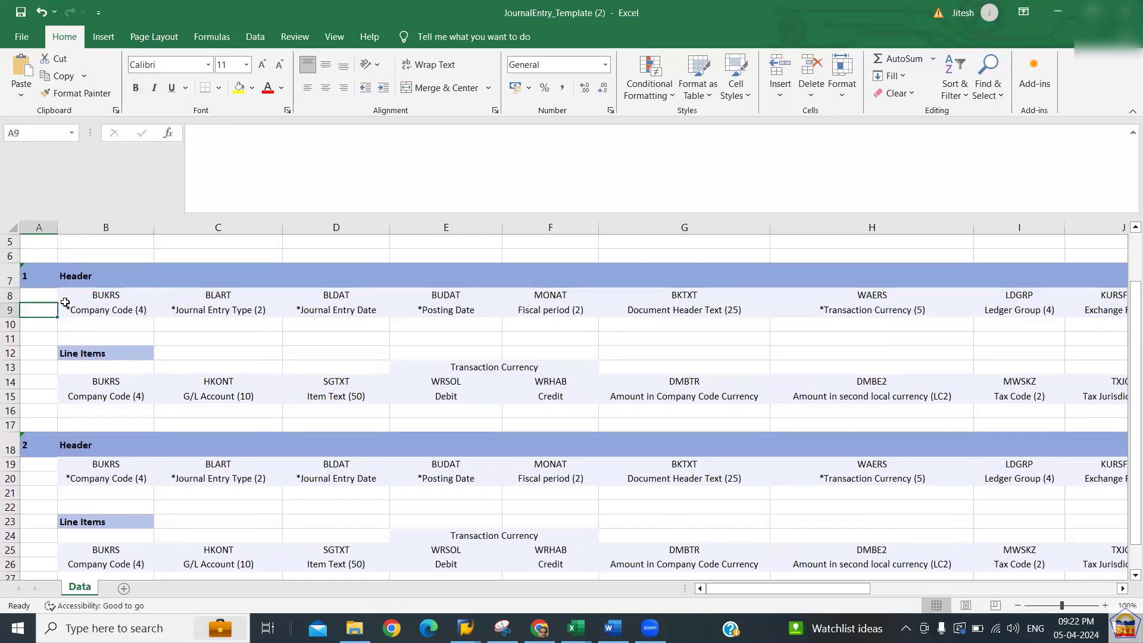
pyautogui.press('Down')
pyautogui.press('Down')
pyautogui.press('Down')
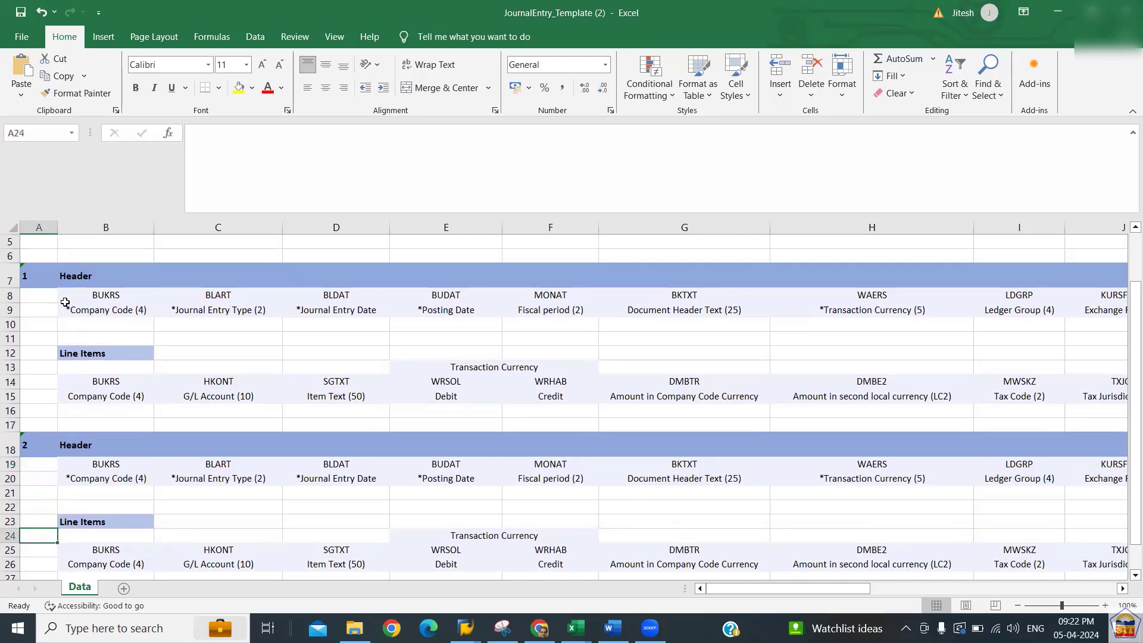
pyautogui.press('Up')
pyautogui.press('Up')
pyautogui.press('Up')
pyautogui.press('Up')
pyautogui.press('Up')
pyautogui.press('Up')
pyautogui.press('Up')
pyautogui.press('Up')
pyautogui.press('Up')
pyautogui.press('Up')
pyautogui.press('Up')
pyautogui.press('Up')
pyautogui.press('Up')
pyautogui.press('Up')
pyautogui.press('Up')
pyautogui.press('Up')
pyautogui.press('Up')
pyautogui.press('Up')
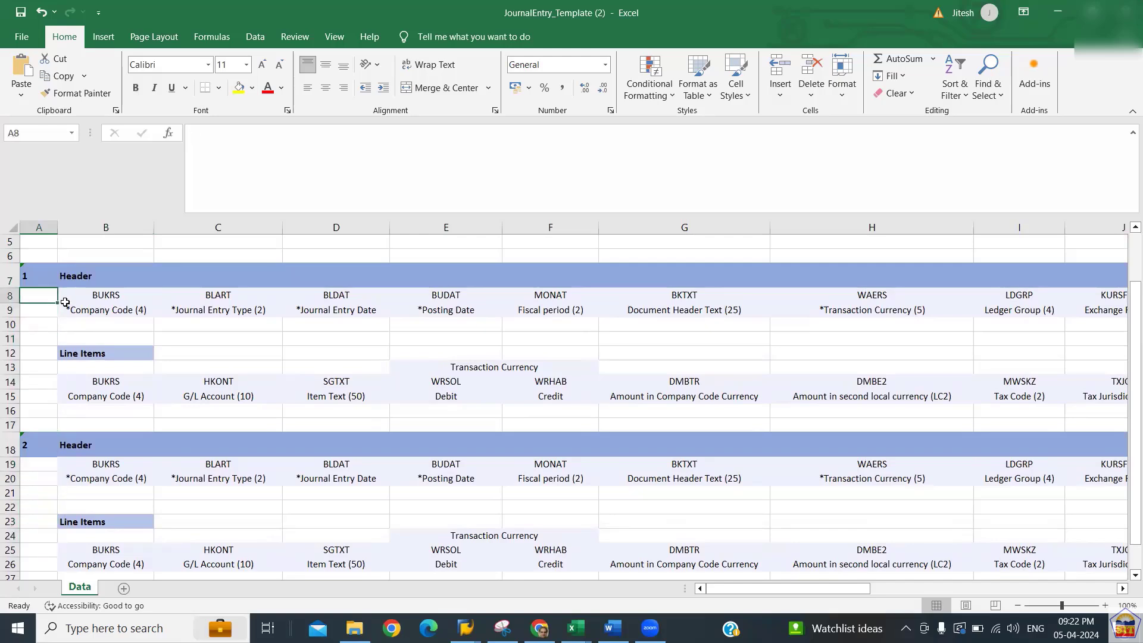
# Trace column B from the first Header through both entries' Line Items, then return to BUKRS in row 8
pyautogui.press('Right')
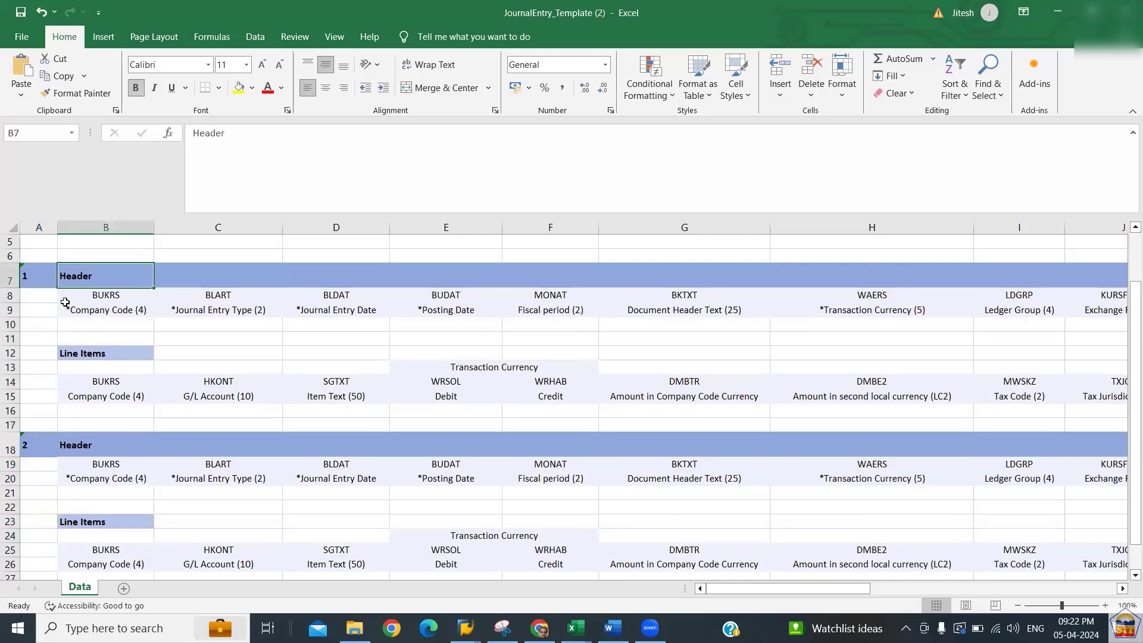
pyautogui.press('Down')
pyautogui.press('Down')
pyautogui.press('Down')
pyautogui.press('Down')
pyautogui.press('Down')
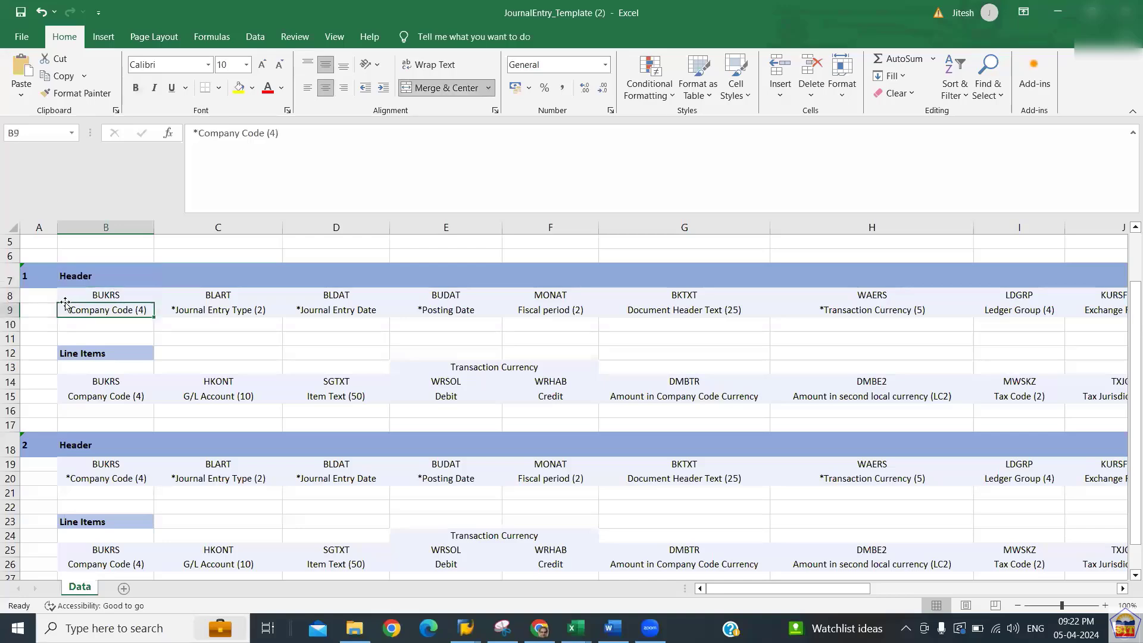
pyautogui.press('Down')
pyautogui.press('Down')
pyautogui.press('Down')
pyautogui.press('Down')
pyautogui.press('Down')
pyautogui.press('Down')
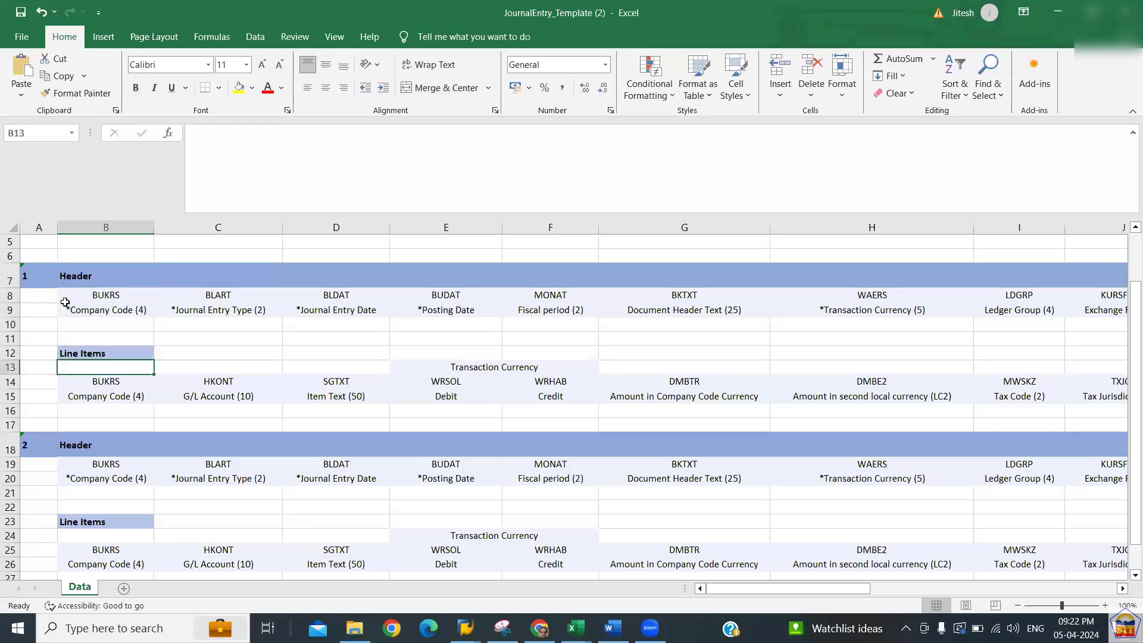
pyautogui.press('Down')
pyautogui.press('Down')
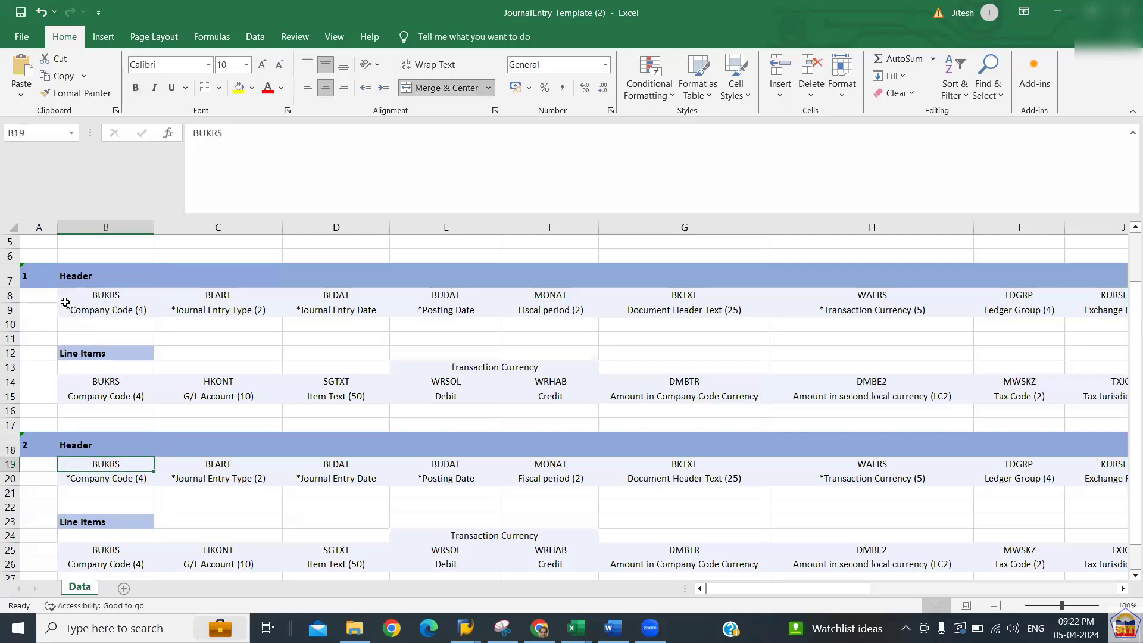
pyautogui.press('Down')
pyautogui.press('Down')
pyautogui.press('Down')
pyautogui.press('Down')
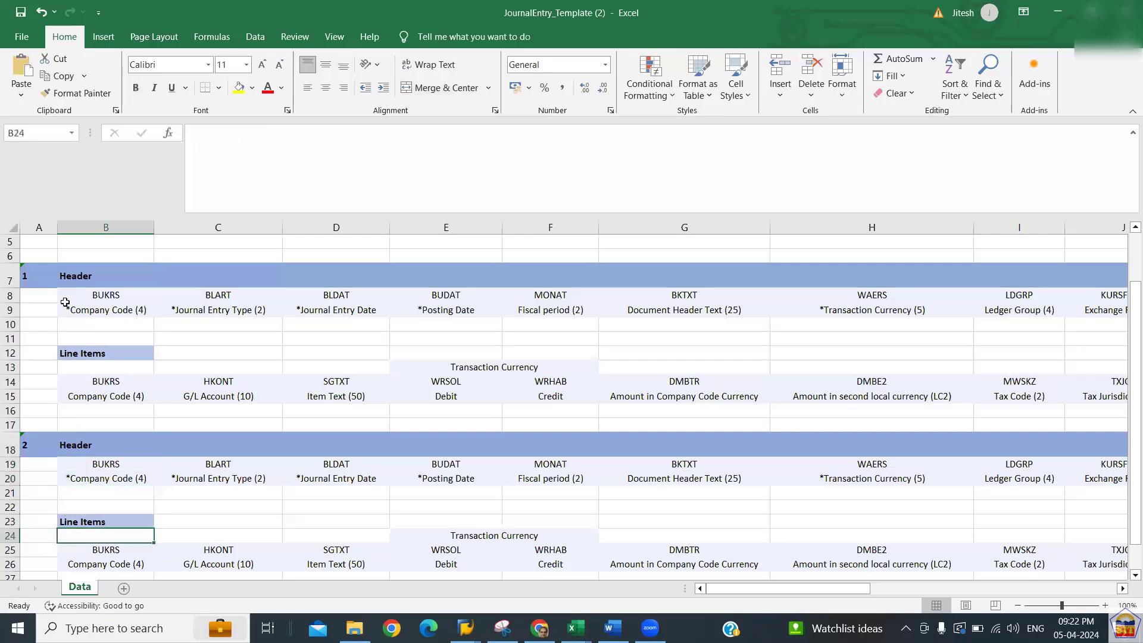
pyautogui.press('Up')
pyautogui.press('Up')
pyautogui.press('Up')
pyautogui.press('Up')
pyautogui.press('Up')
pyautogui.press('Up')
pyautogui.press('Up')
pyautogui.press('Up')
pyautogui.press('Up')
pyautogui.press('Up')
pyautogui.press('Up')
pyautogui.press('Up')
pyautogui.press('Up')
pyautogui.press('Up')
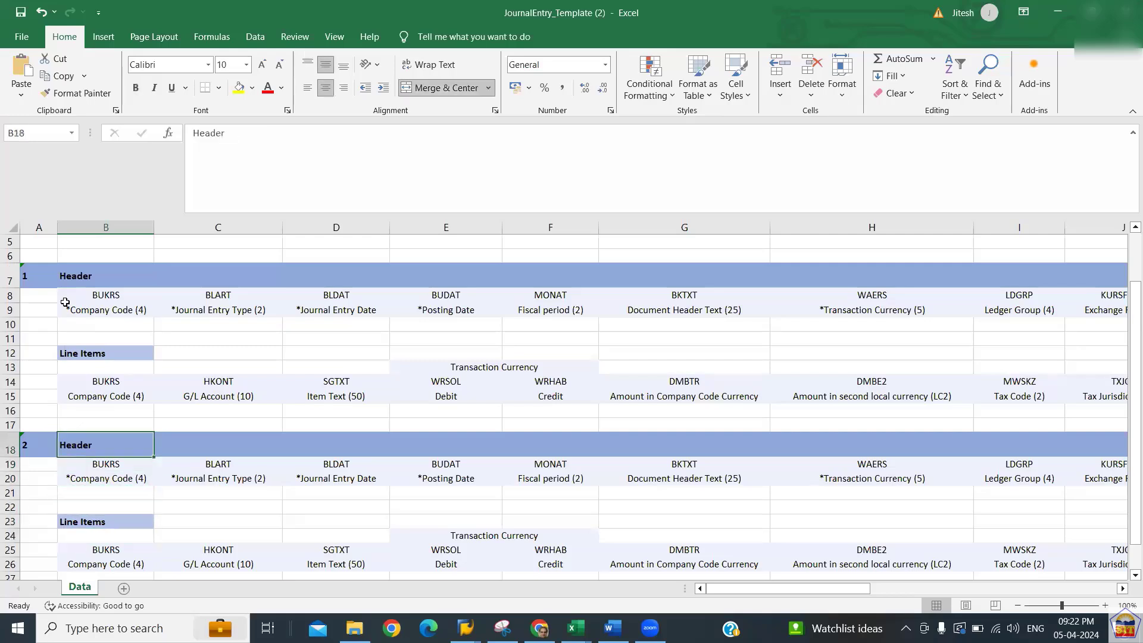
pyautogui.press('Up')
pyautogui.press('Up')
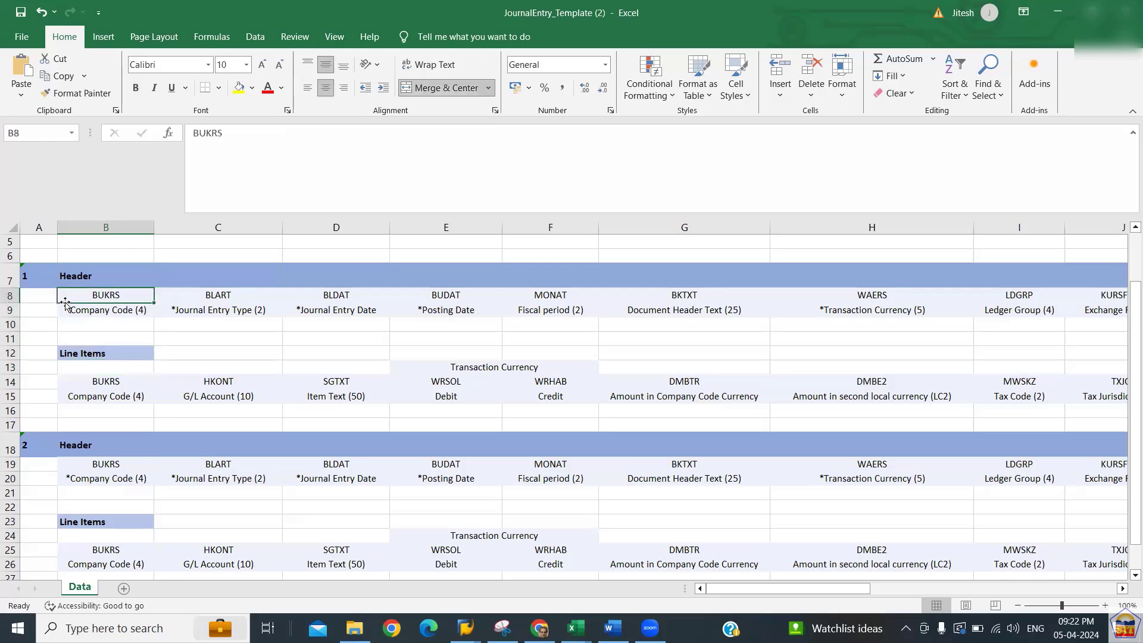
# Examine the technical field names across row 8 of the first Header, from BUKRS through XMWST
pyautogui.hotkey('shift', 'Right')
pyautogui.hotkey('shift', 'Right')
pyautogui.hotkey('shift', 'Right')
pyautogui.hotkey('shift', 'Right')
pyautogui.hotkey('shift', 'Right')
pyautogui.hotkey('shift', 'Right')
pyautogui.hotkey('shift', 'Right')
pyautogui.hotkey('shift', 'Right')
pyautogui.hotkey('shift', 'Right')
pyautogui.hotkey('shift', 'Right')
pyautogui.hotkey('shift', 'Right')
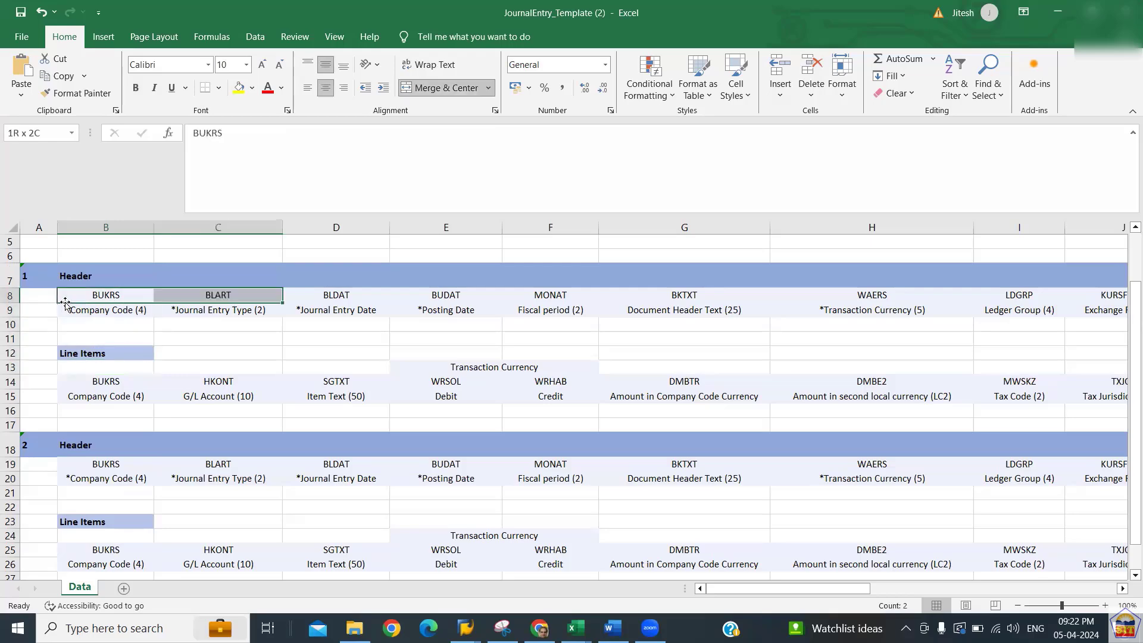
pyautogui.hotkey('shift', 'Right')
pyautogui.hotkey('shift', 'Right')
pyautogui.hotkey('shift', 'Right')
pyautogui.hotkey('shift', 'Right')
pyautogui.hotkey('shift', 'Right')
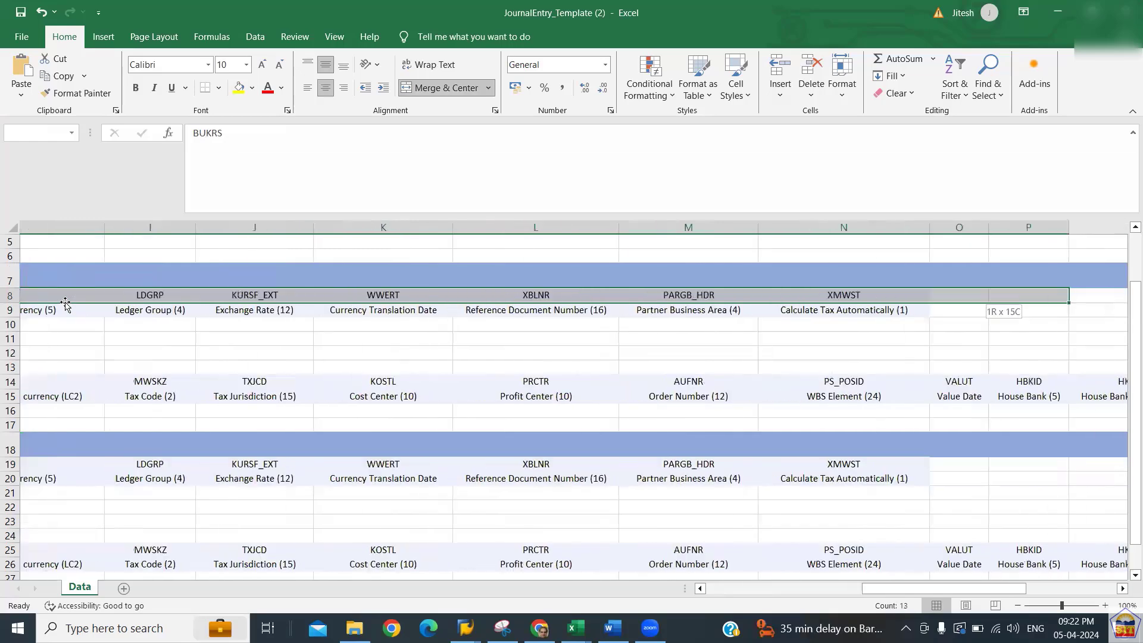
pyautogui.hotkey('shift', 'Left')
pyautogui.hotkey('shift', 'Left')
pyautogui.hotkey('shift', 'Left')
pyautogui.hotkey('shift', 'Left')
pyautogui.hotkey('shift', 'Left')
pyautogui.hotkey('shift', 'Left')
pyautogui.hotkey('shift', 'Left')
pyautogui.hotkey('shift', 'Left')
pyautogui.hotkey('shift', 'Left')
pyautogui.hotkey('shift', 'Left')
pyautogui.hotkey('shift', 'Left')
pyautogui.hotkey('shift', 'Left')
pyautogui.hotkey('shift', 'Left')
pyautogui.hotkey('shift', 'Left')
pyautogui.hotkey('shift', 'Left')
pyautogui.hotkey('shift', 'Left')
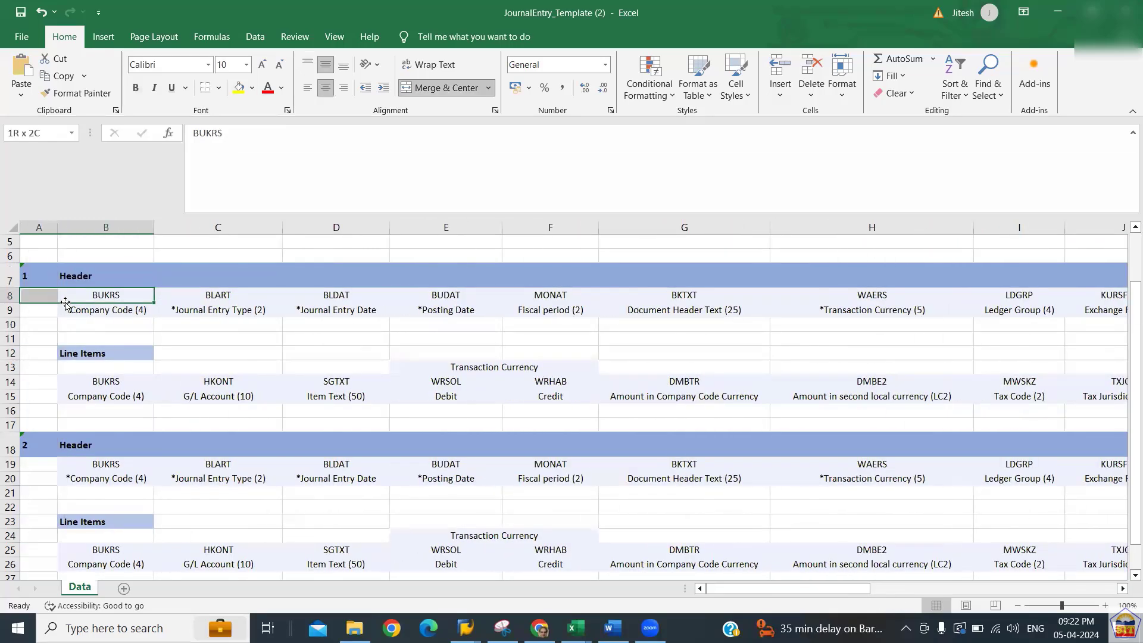
pyautogui.hotkey('shift', 'Right')
pyautogui.hotkey('shift', 'Right')
pyautogui.hotkey('shift', 'Right')
pyautogui.hotkey('shift', 'Right')
pyautogui.hotkey('shift', 'Right')
pyautogui.hotkey('shift', 'Right')
pyautogui.hotkey('shift', 'Right')
pyautogui.hotkey('shift', 'Right')
pyautogui.hotkey('shift', 'Right')
pyautogui.hotkey('shift', 'Right')
pyautogui.hotkey('shift', 'Right')
pyautogui.hotkey('shift', 'Right')
pyautogui.hotkey('shift', 'Right')
pyautogui.hotkey('shift', 'Right')
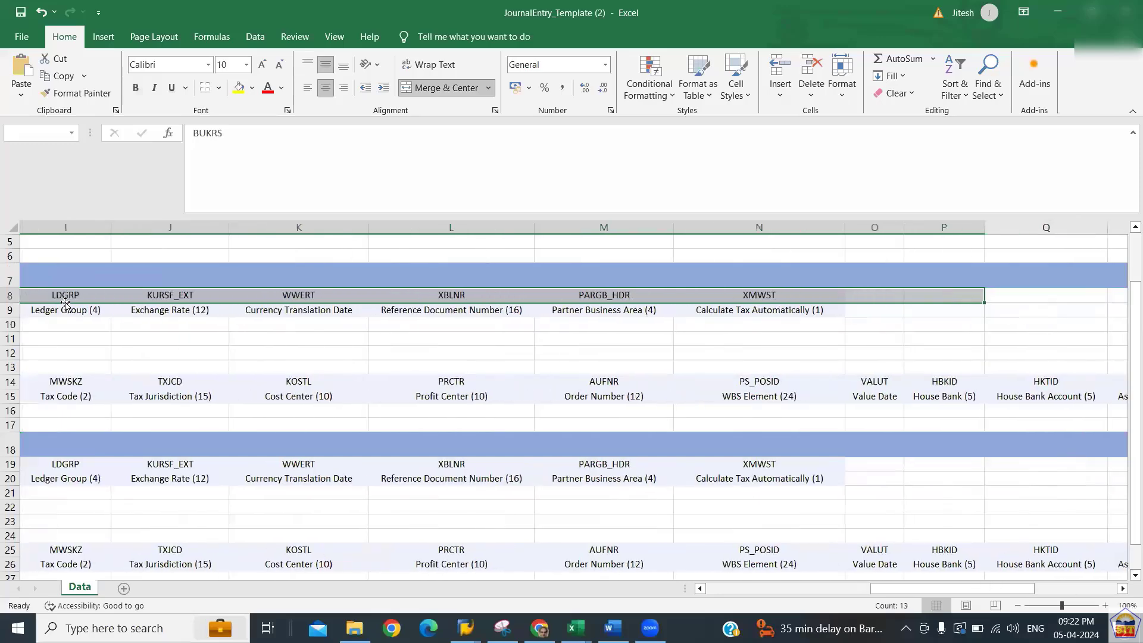
# Examine the field descriptions across row 9 of the first Header, from Company Code to Partner Business Area
pyautogui.press('Down')
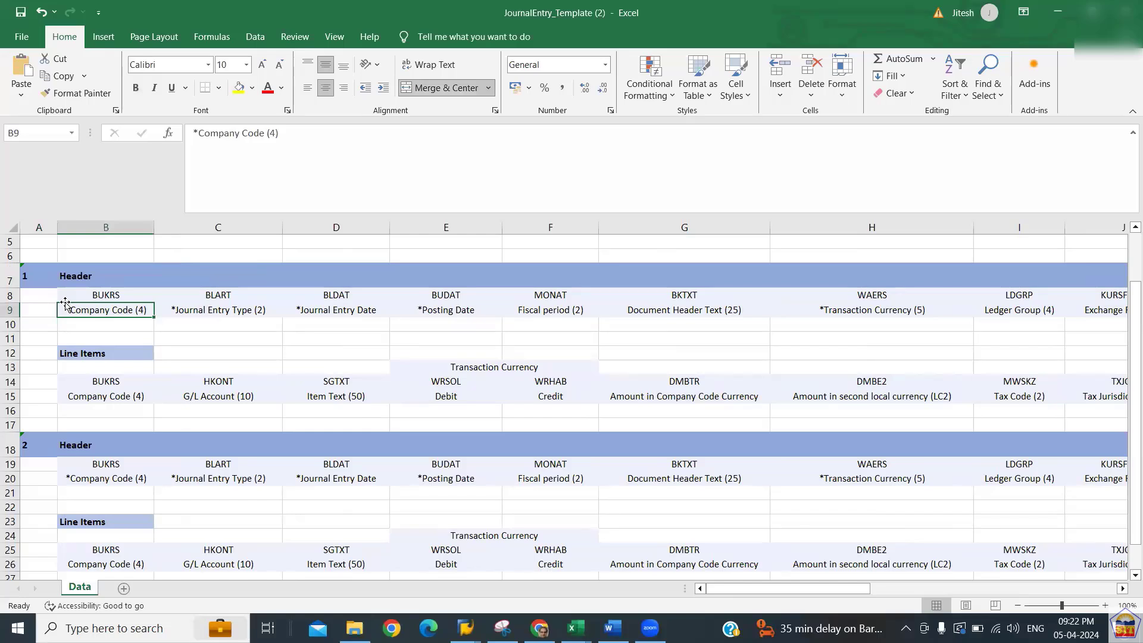
pyautogui.hotkey('shift', 'Right')
pyautogui.hotkey('shift', 'Right')
pyautogui.hotkey('shift', 'Right')
pyautogui.hotkey('shift', 'Right')
pyautogui.hotkey('shift', 'Right')
pyautogui.hotkey('shift', 'Right')
pyautogui.hotkey('shift', 'Right')
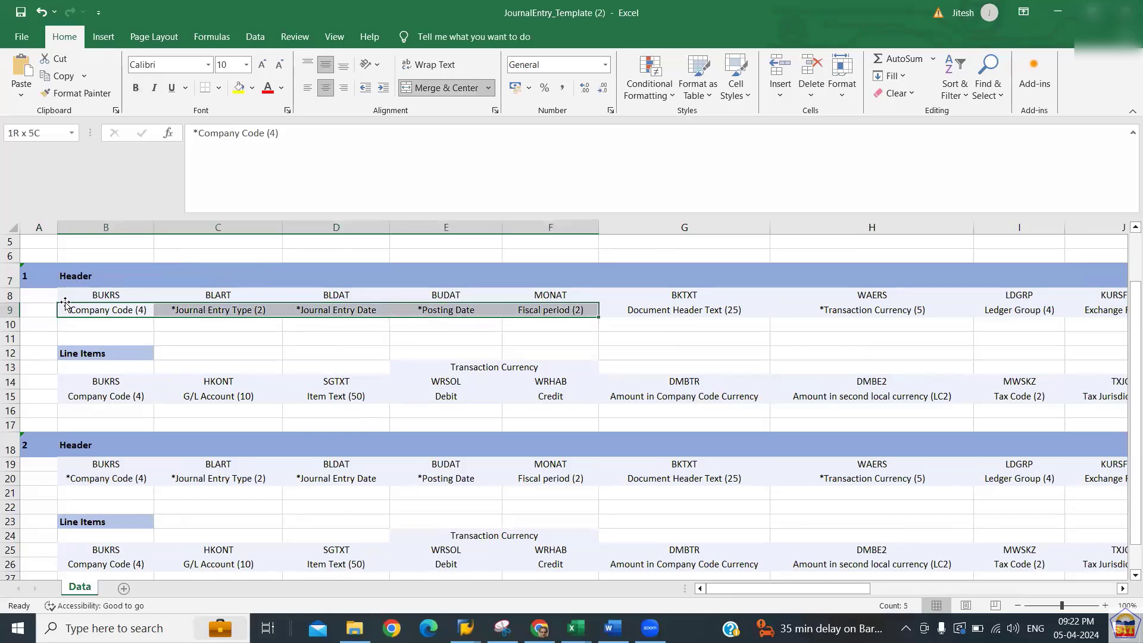
pyautogui.hotkey('shift', 'Right')
pyautogui.hotkey('shift', 'Right')
pyautogui.hotkey('shift', 'Right')
pyautogui.hotkey('shift', 'Right')
pyautogui.hotkey('shift', 'Right')
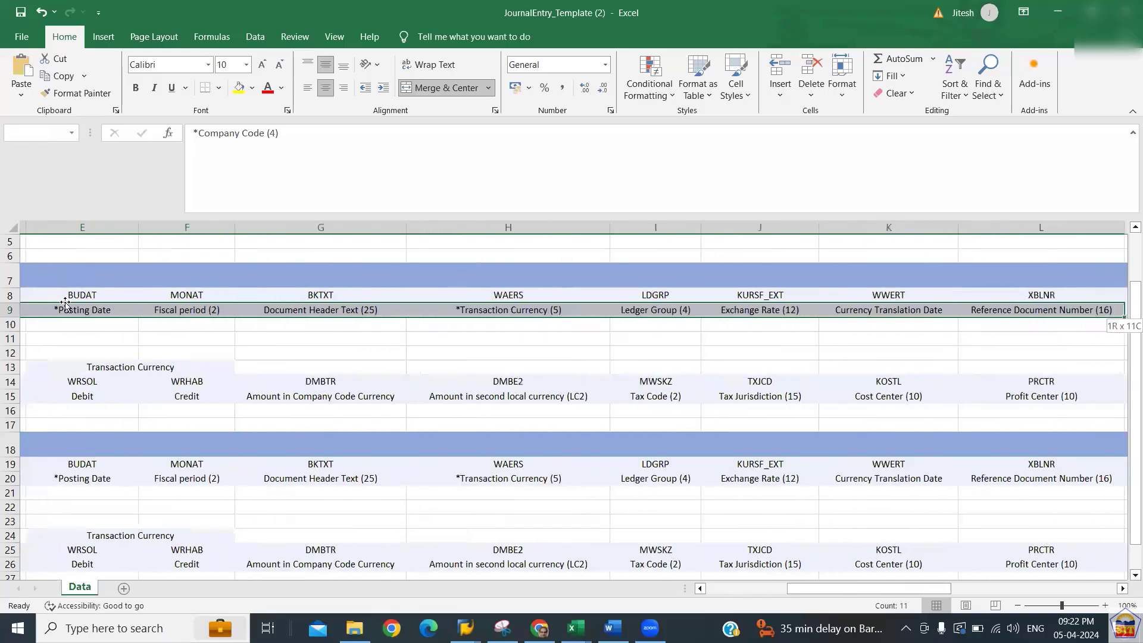
pyautogui.hotkey('shift', 'Right')
pyautogui.hotkey('shift', 'Left')
pyautogui.hotkey('shift', 'Left')
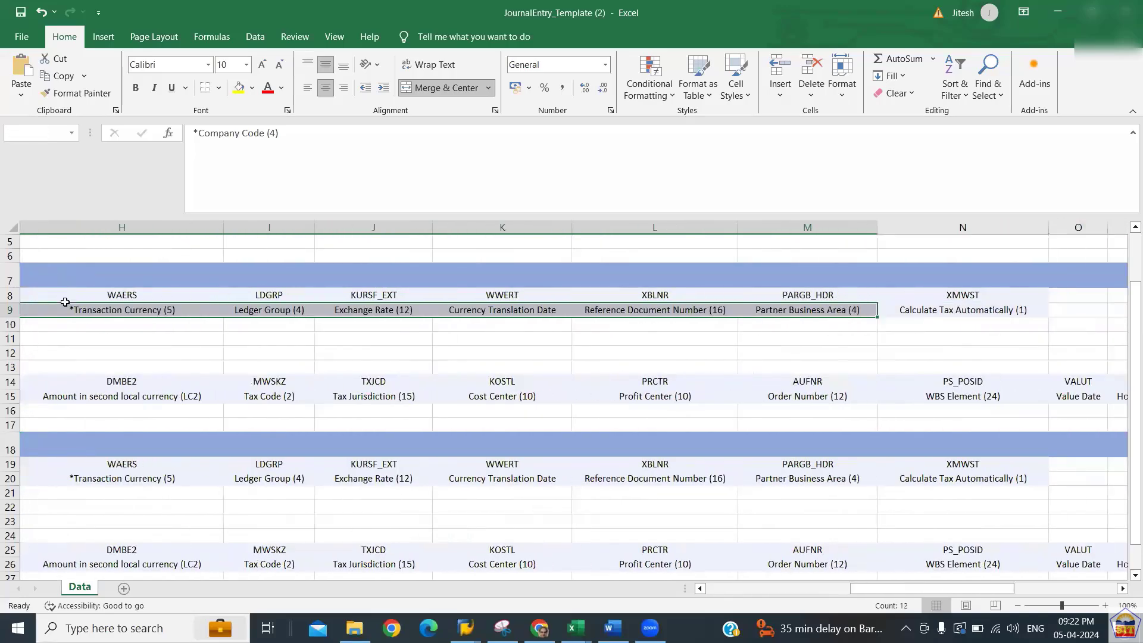
# Check which Header fields in row 9 are marked with an asterisk, from Company Code through Transaction Currency
pyautogui.press('Left')
pyautogui.press('Right')
pyautogui.hotkey('shift', 'Right')
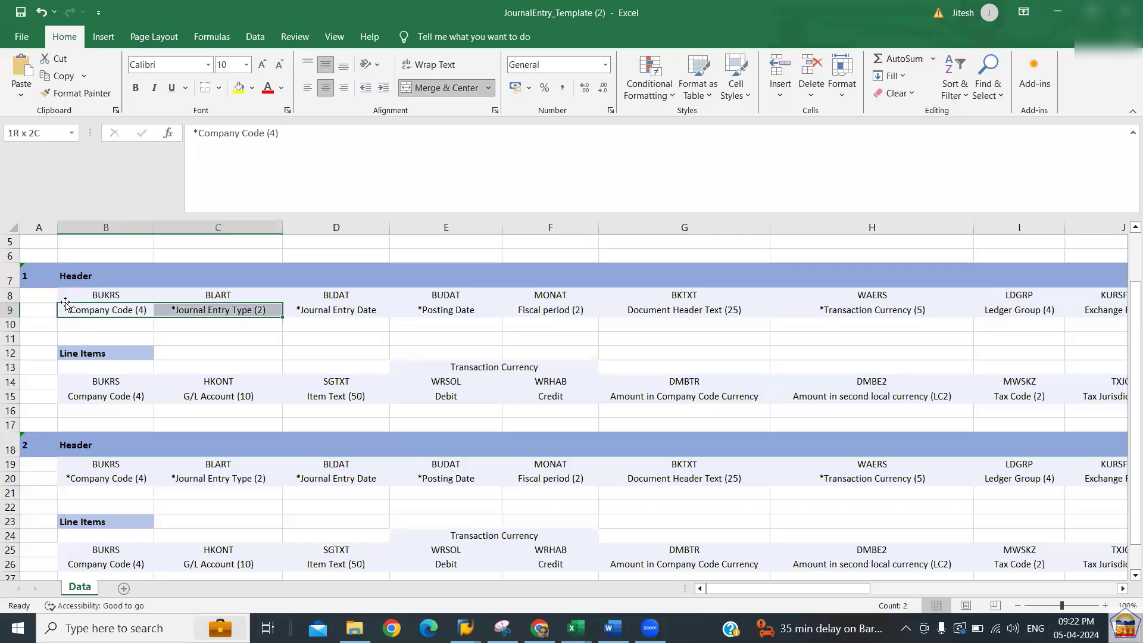
pyautogui.hotkey('shift', 'Right')
pyautogui.hotkey('shift', 'Right')
pyautogui.hotkey('shift', 'Right')
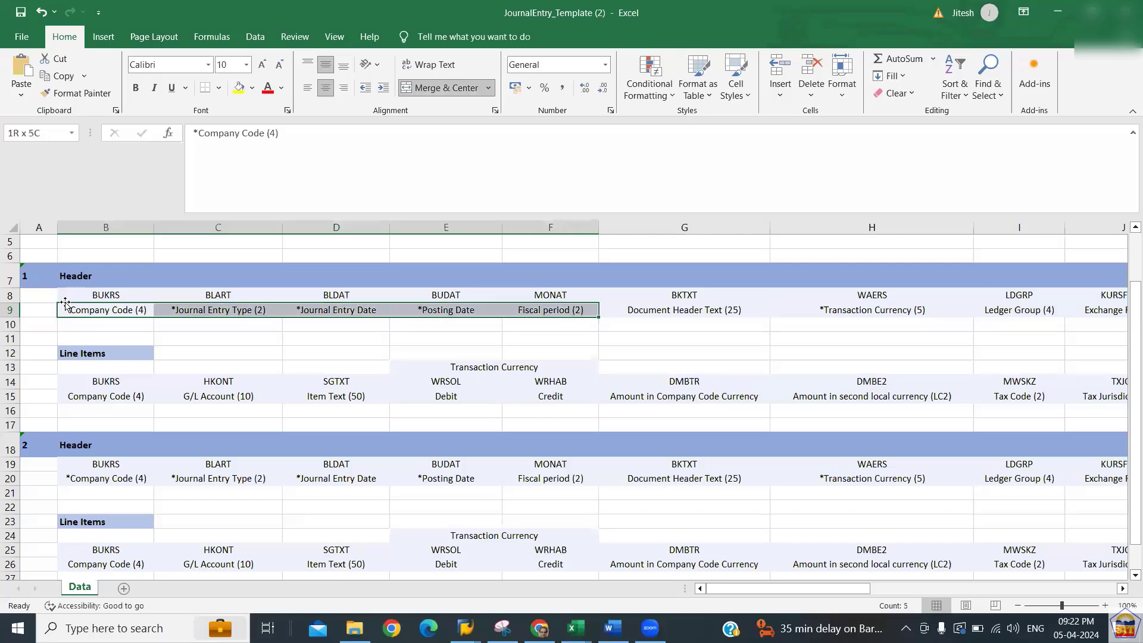
pyautogui.hotkey('shift', 'Right')
pyautogui.hotkey('shift', 'Right')
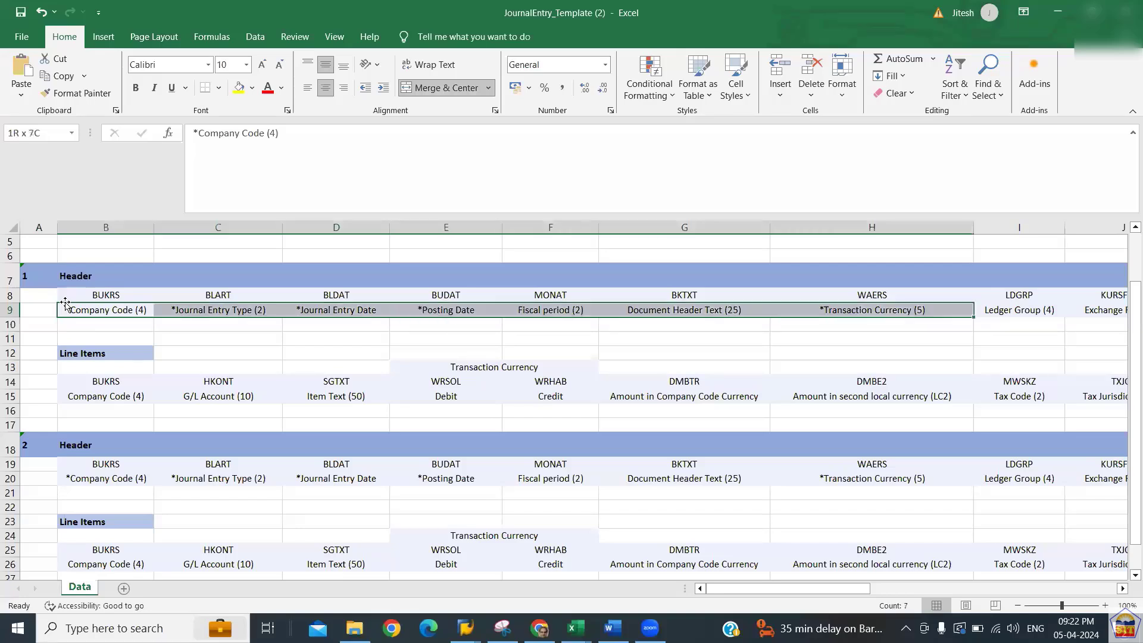
pyautogui.press('Left')
pyautogui.press('Right')
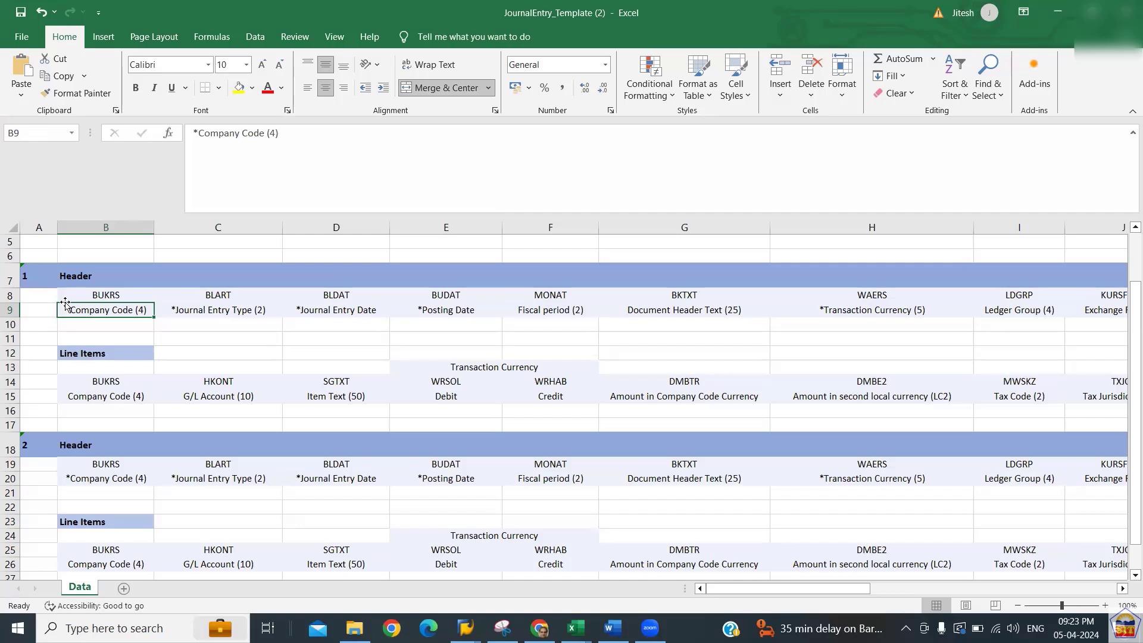
# Go through the first Header's row 9 fields one by one, from Journal Entry Type to Reference Document Number
pyautogui.press('Right')
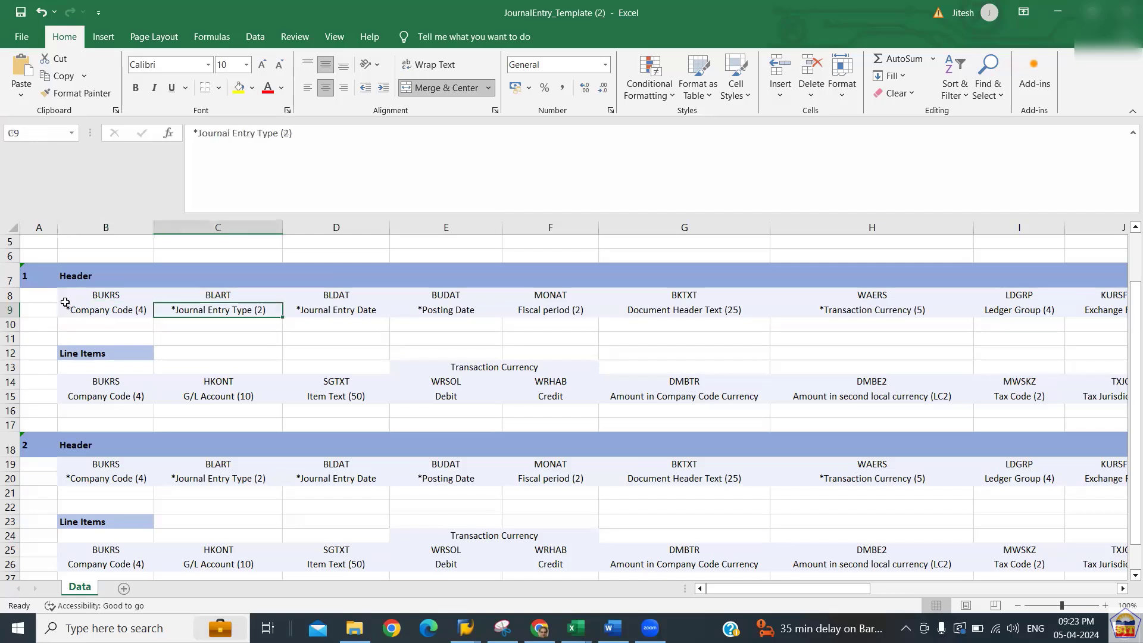
pyautogui.press('Right')
pyautogui.press('Right')
pyautogui.press('Right')
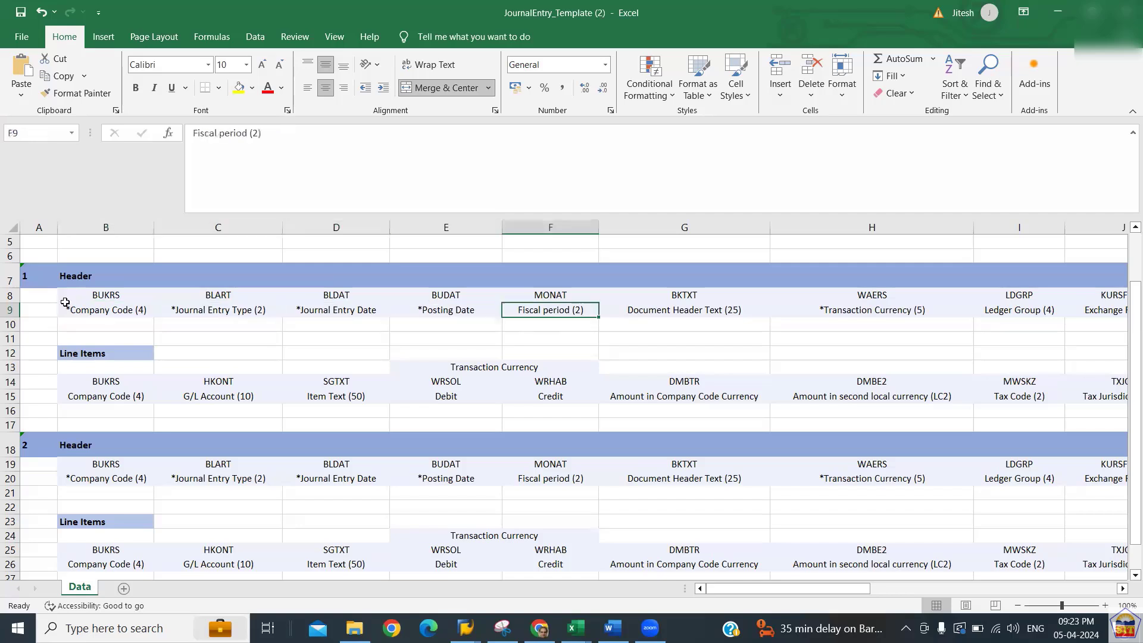
pyautogui.press('Right')
pyautogui.press('Right')
pyautogui.press('Left')
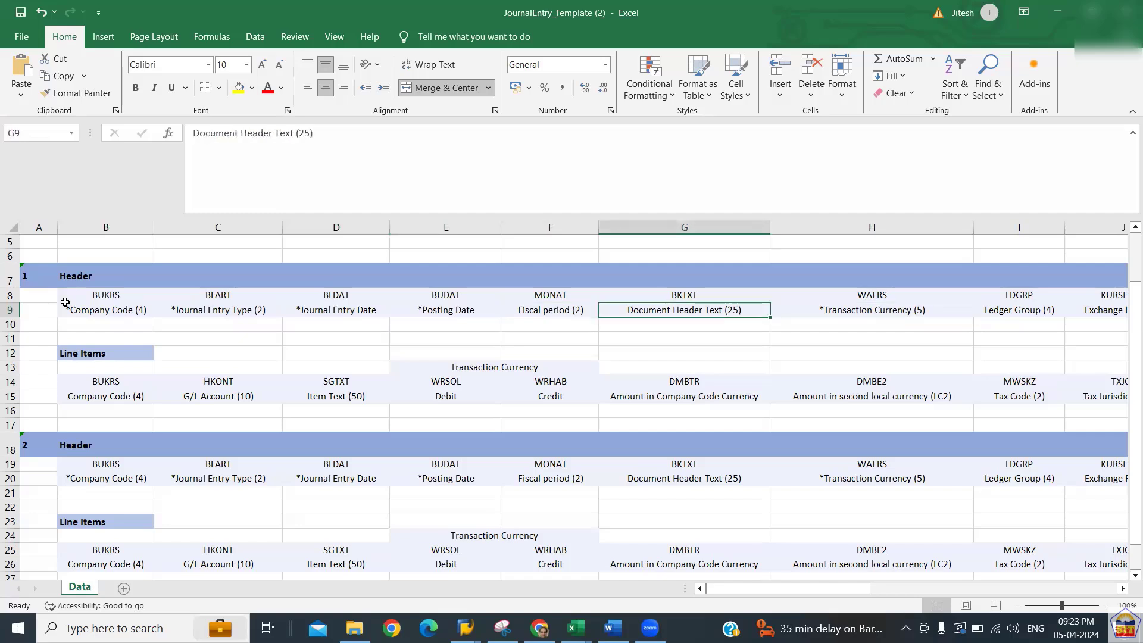
pyautogui.press('Right')
pyautogui.press('Right')
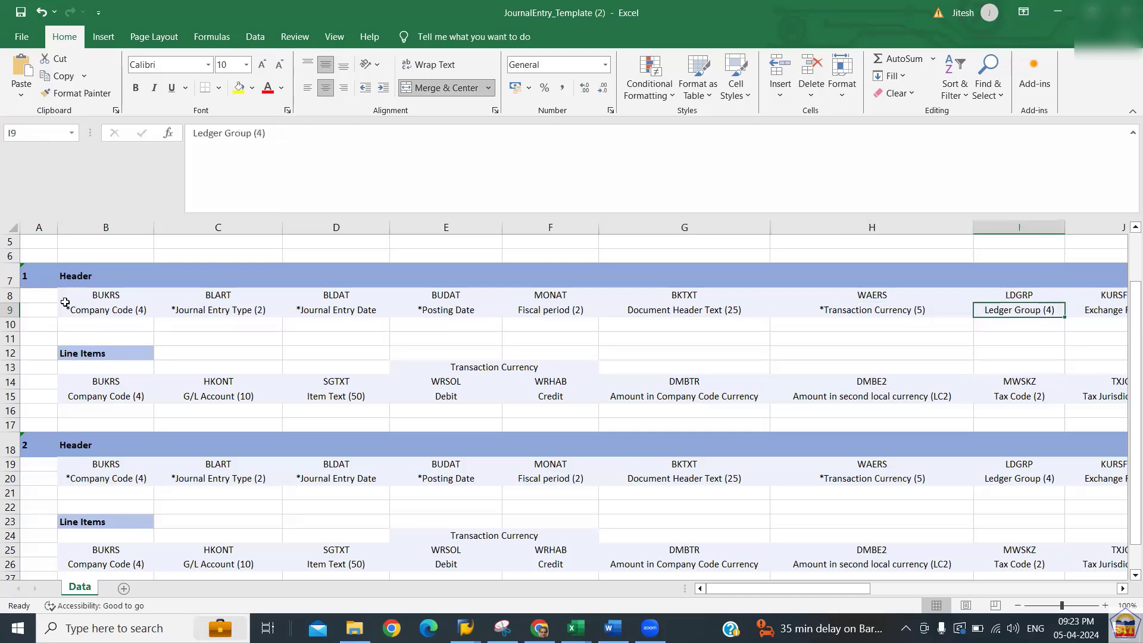
pyautogui.press('Right')
pyautogui.press('Right')
pyautogui.press('Right')
pyautogui.press('Right')
pyautogui.press('Left')
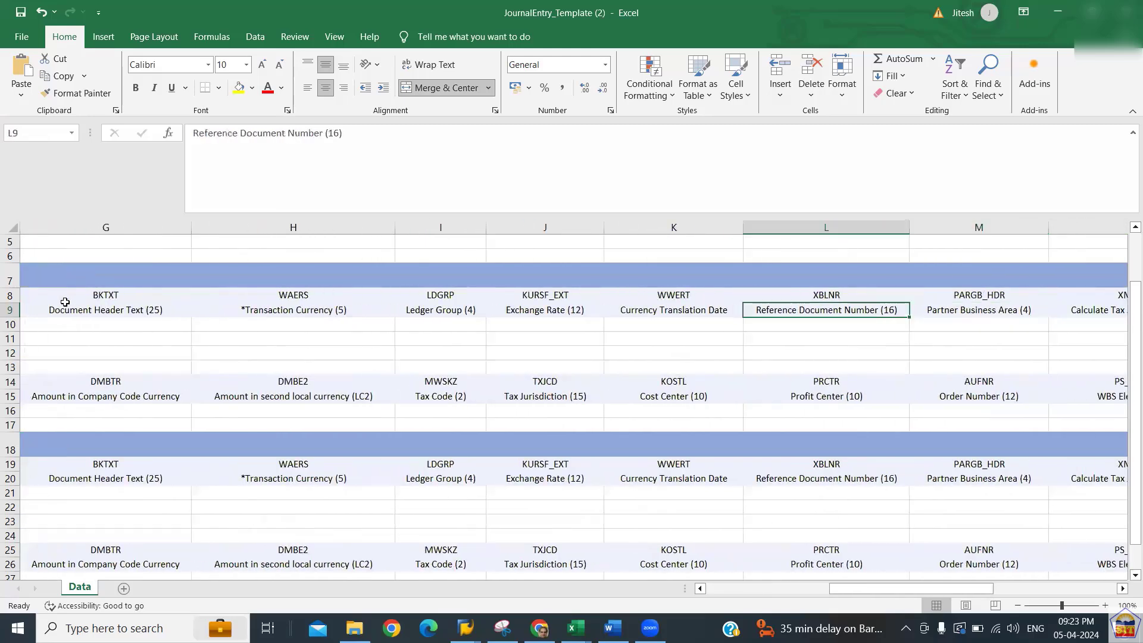
# Examine the first Line Items block's row 15 fields Company Code, G/L Account and Item Text
pyautogui.press('Left')
pyautogui.press('Left')
pyautogui.press('Left')
pyautogui.press('Left')
pyautogui.press('Left')
pyautogui.press('Left')
pyautogui.press('Left')
pyautogui.press('Left')
pyautogui.press('Left')
pyautogui.press('Left')
pyautogui.press('Left')
pyautogui.press('Down')
pyautogui.press('Down')
pyautogui.press('Down')
pyautogui.press('Down')
pyautogui.press('Down')
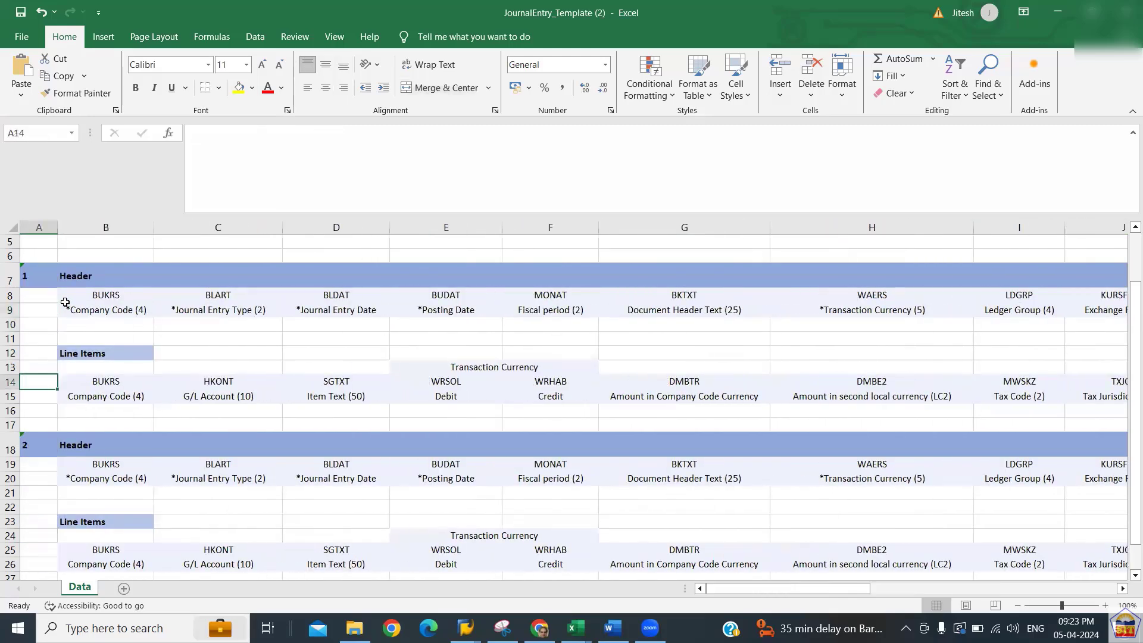
pyautogui.press('Right')
pyautogui.press('Down')
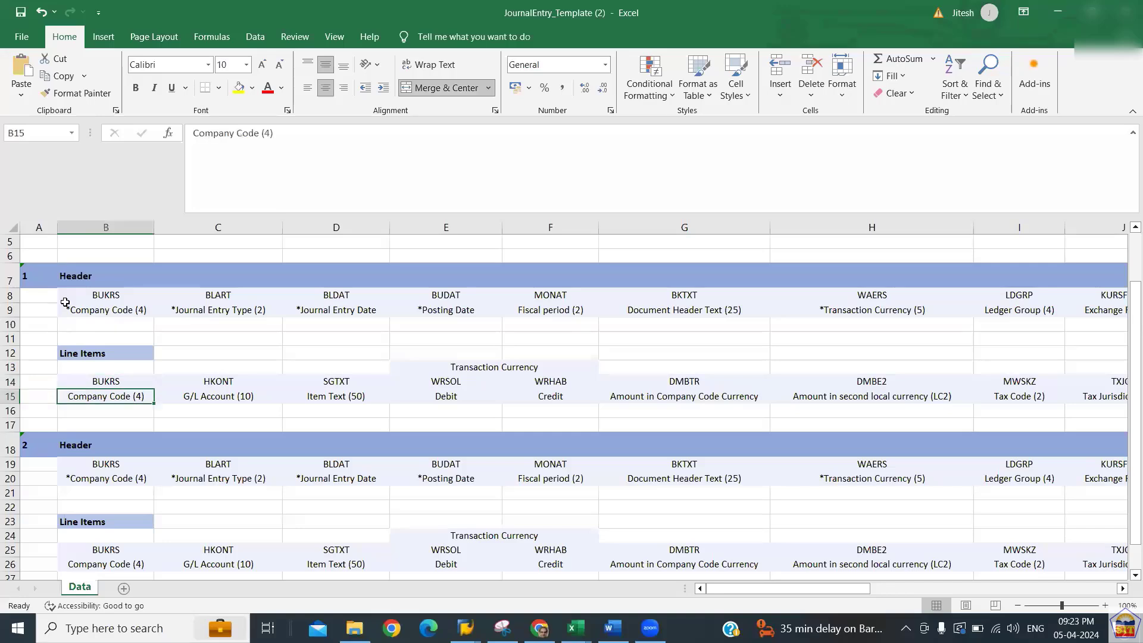
pyautogui.press('Right')
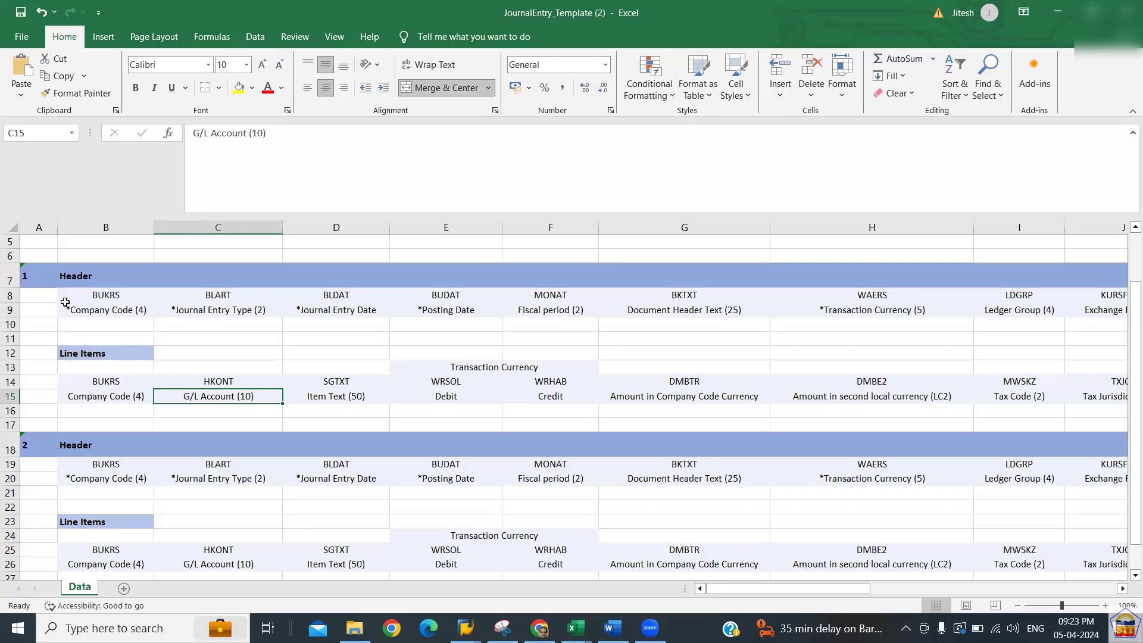
pyautogui.press('Right')
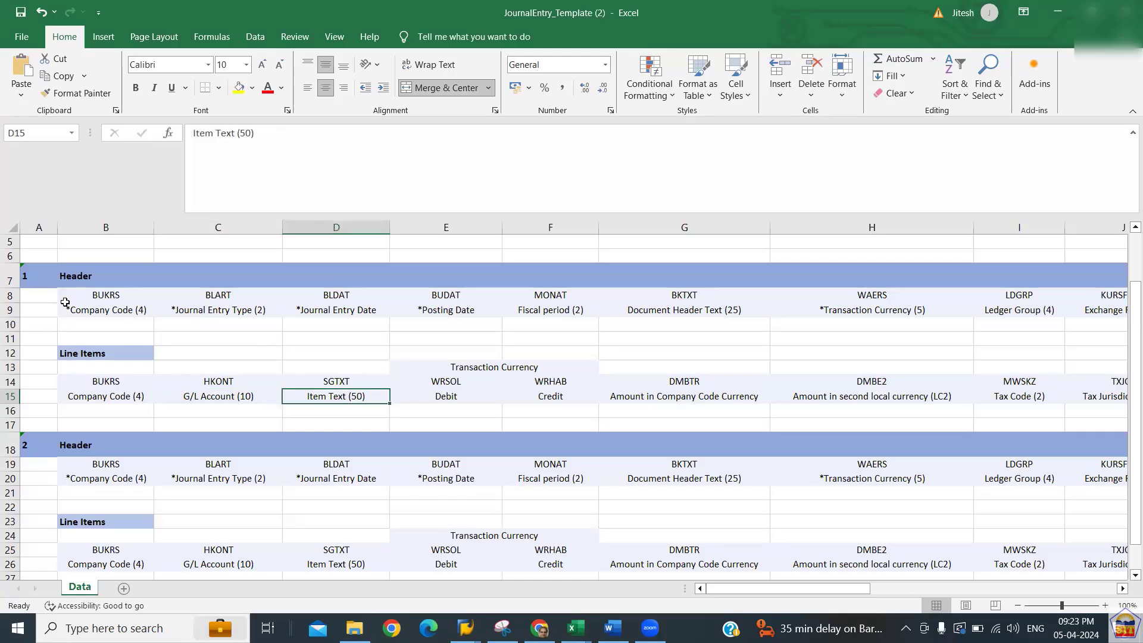
# Go through the first Line Items block's row 15 fields from G/L Account to Amount in Company Code Currency
pyautogui.press('Left')
pyautogui.press('Right')
pyautogui.press('Right')
pyautogui.press('Right')
pyautogui.press('Right')
pyautogui.press('Right')
pyautogui.press('Right')
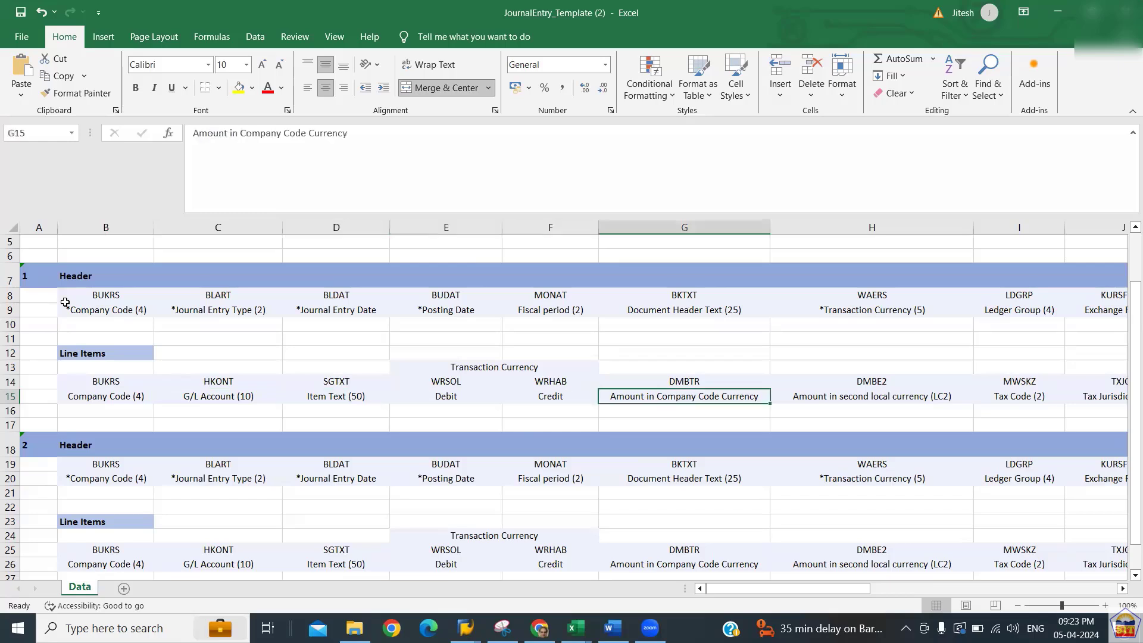
pyautogui.press('Left')
pyautogui.hotkey('ctrl', 'Left')
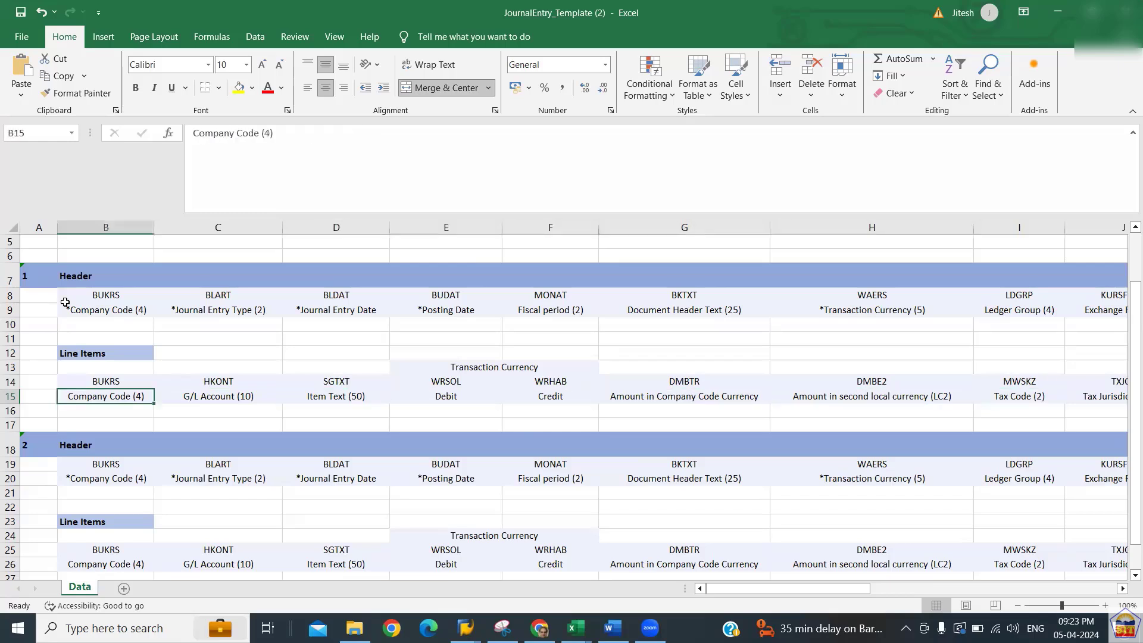
# Enter company code 2266 and journal entry type SA in row 10 of the first Header
pyautogui.press('Left')
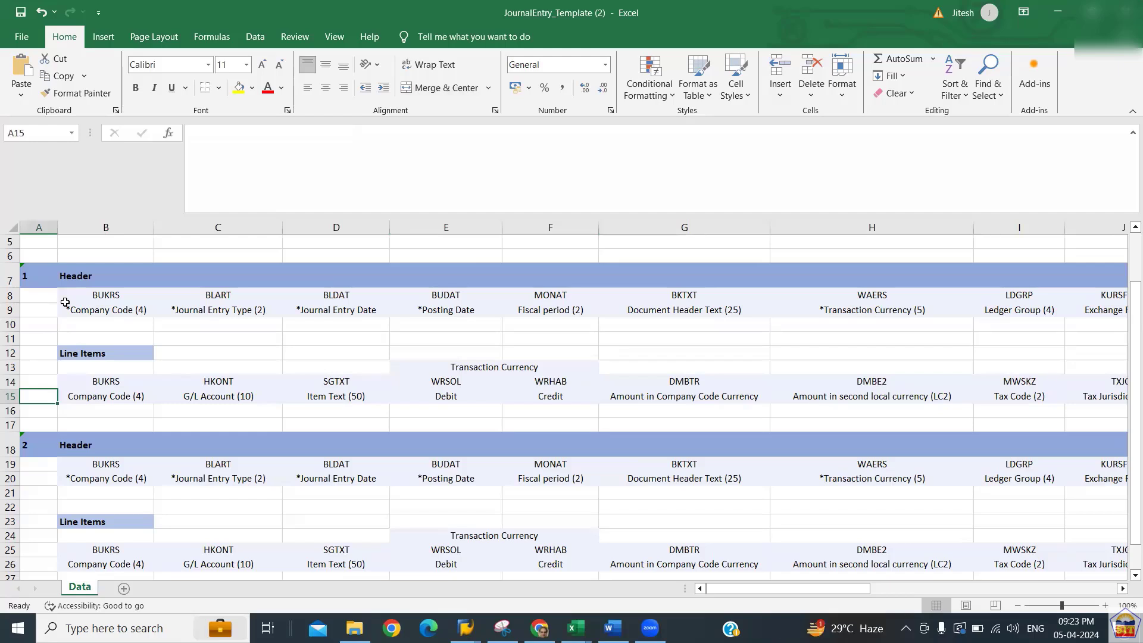
pyautogui.press('Up')
pyautogui.press('Up')
pyautogui.press('Up')
pyautogui.press('Up')
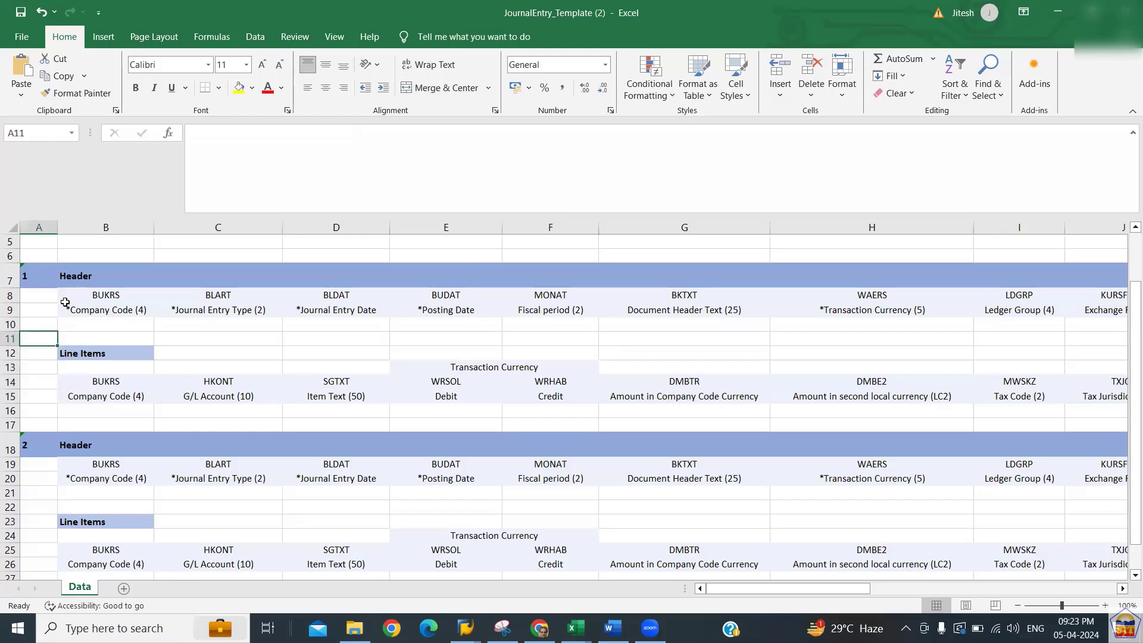
pyautogui.press('Up')
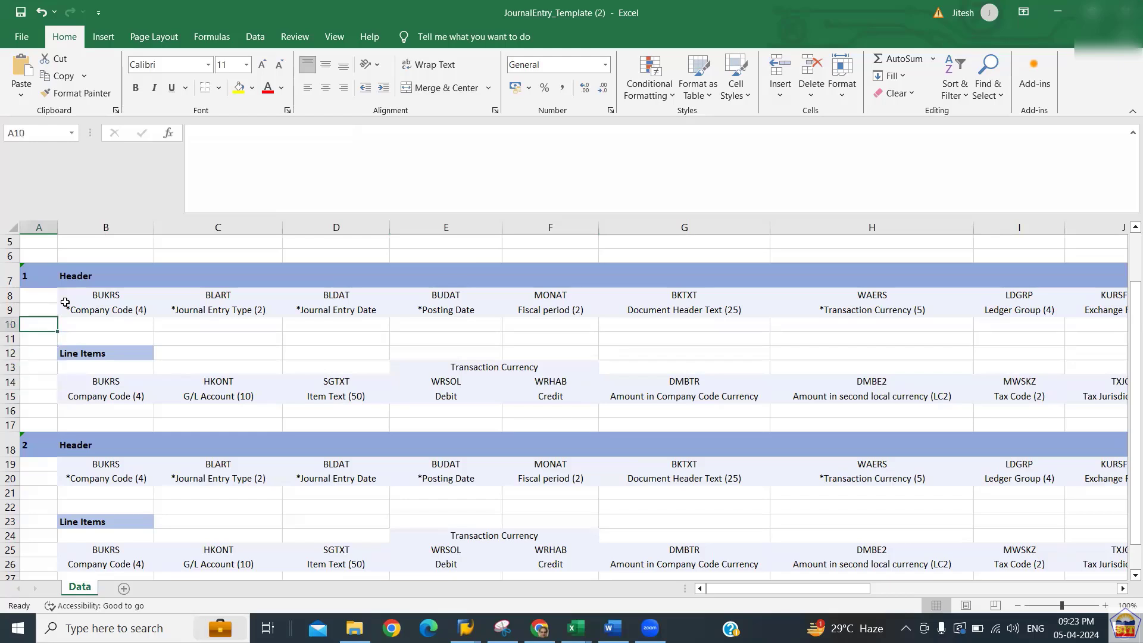
pyautogui.press('Right')
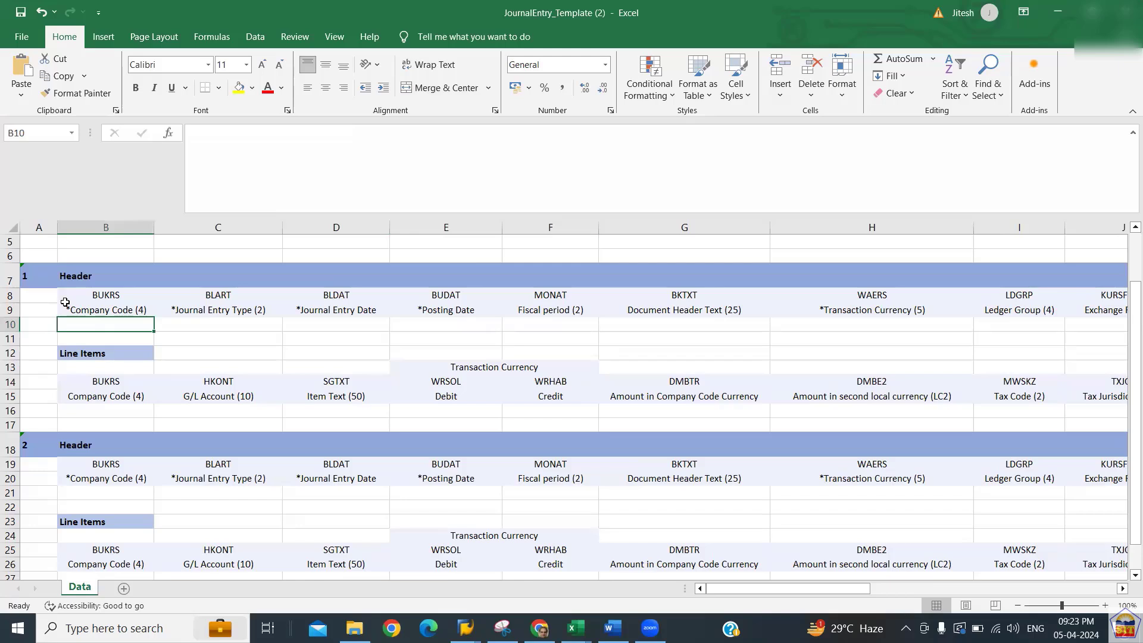
pyautogui.write('2266')
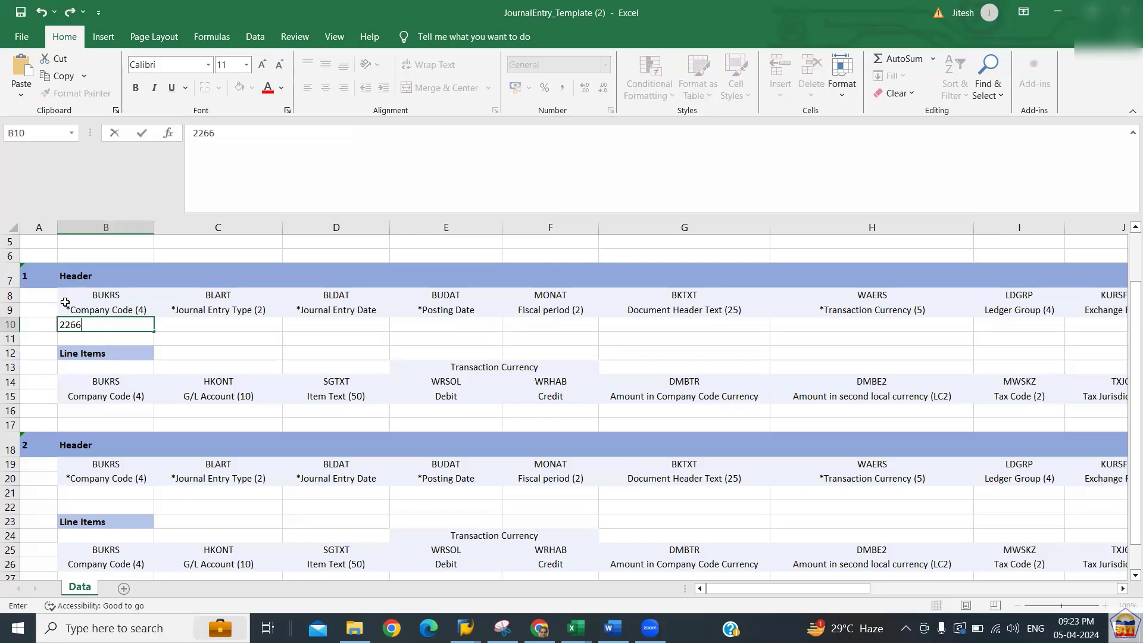
pyautogui.press('Tab')
pyautogui.write('SA')
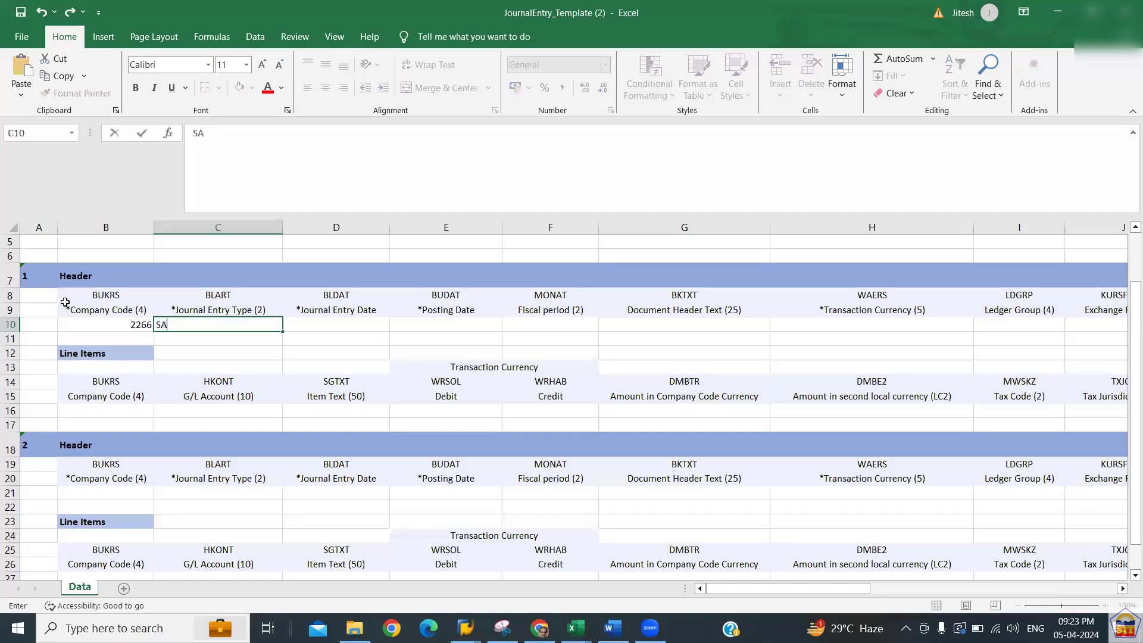
pyautogui.press('Tab')
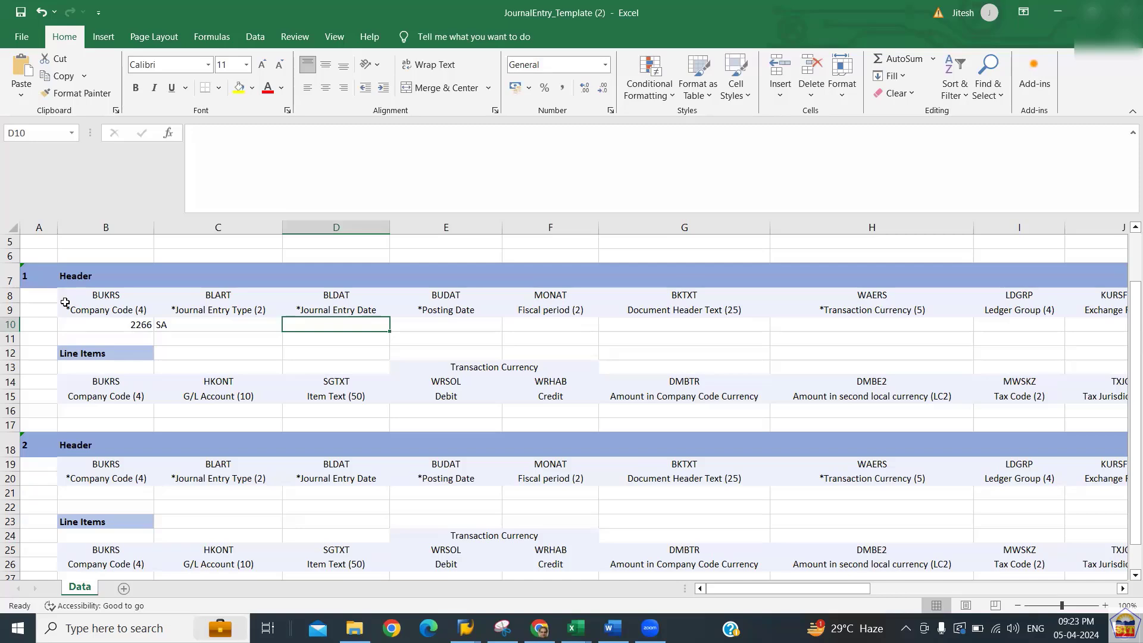
# Enter 05-04-2024 as the Journal Entry Date in row 10 of the first Header
pyautogui.write('04')
pyautogui.press('BackSpace')
pyautogui.write('5')
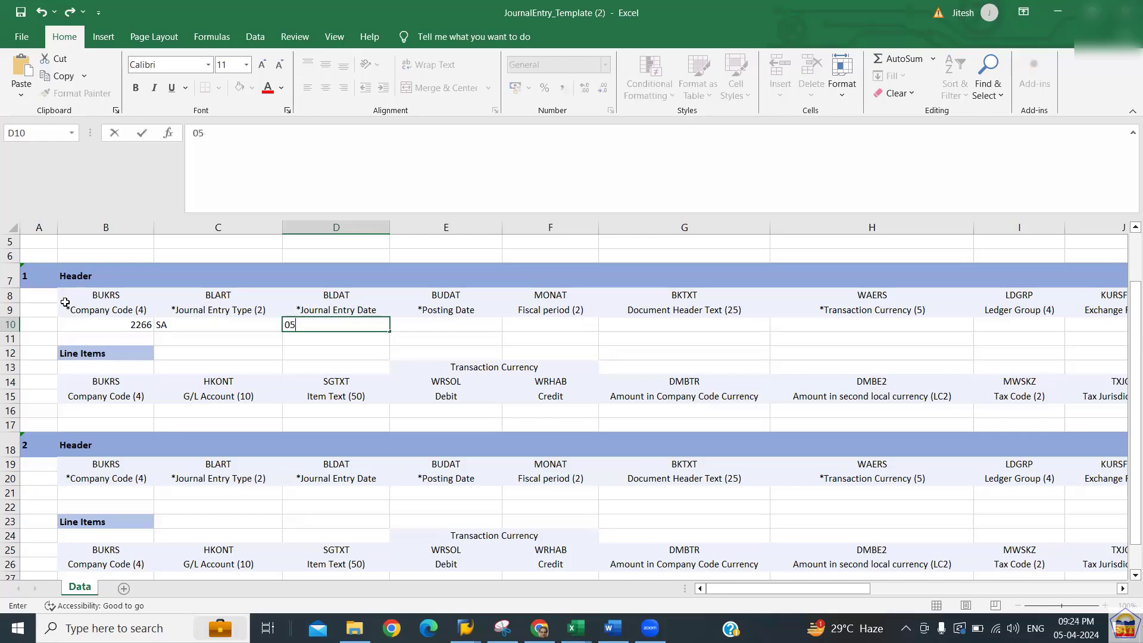
pyautogui.write('-04-2024')
pyautogui.press('Tab')
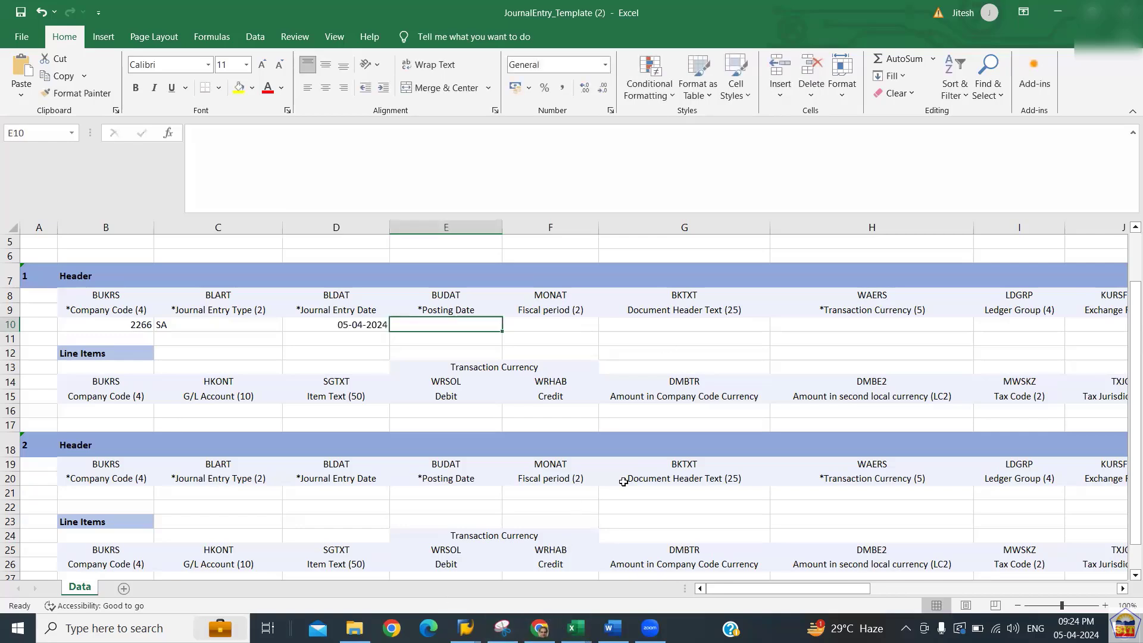
# Switch to SAP Fiori in the browser and check the date format in the user's Language & Region settings
pyautogui.click(437, 625)
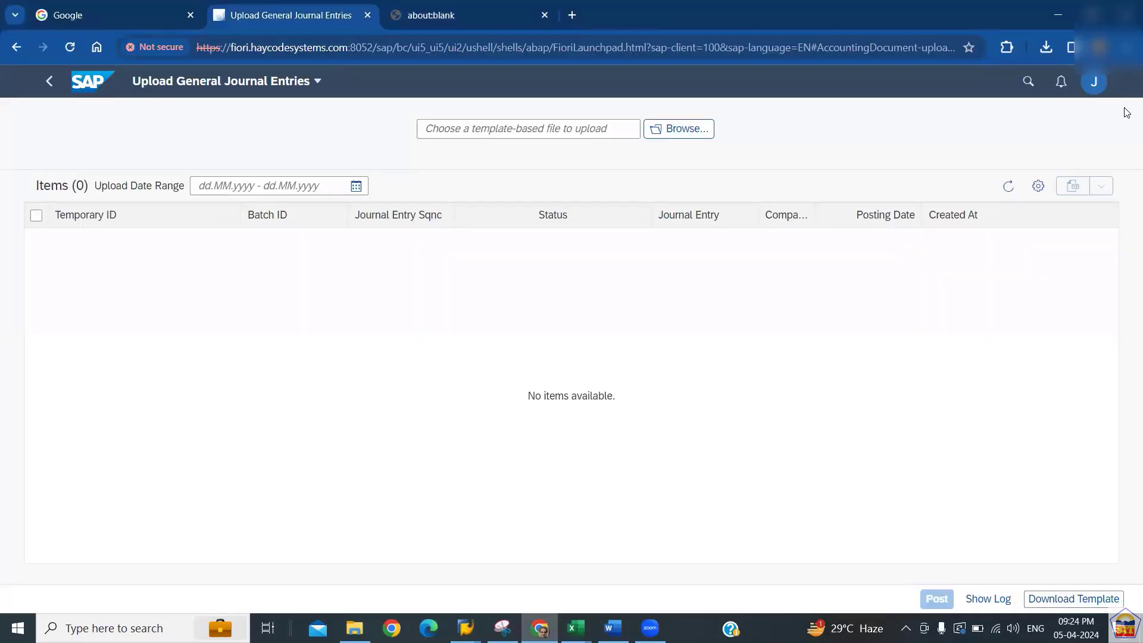
pyautogui.click(1090, 83)
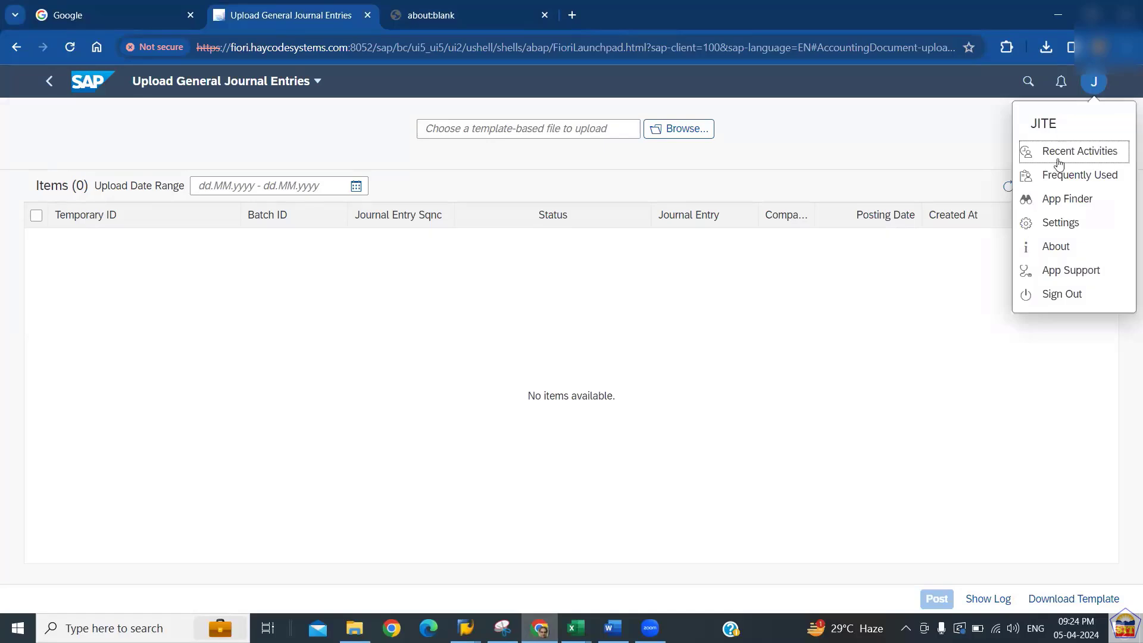
pyautogui.click(1062, 226)
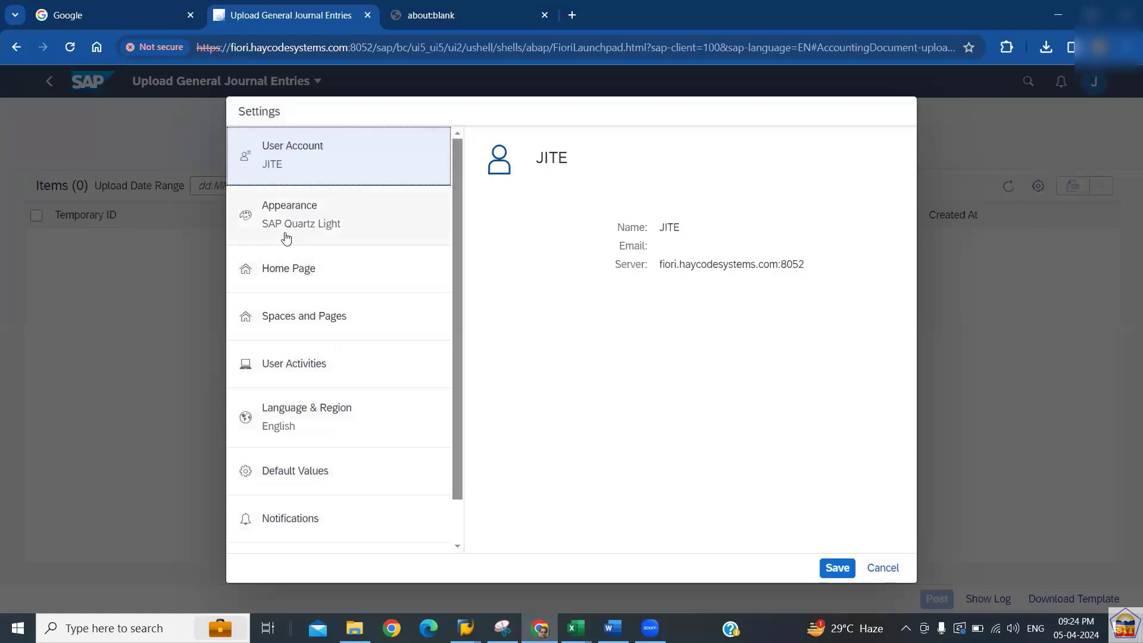
pyautogui.click(288, 428)
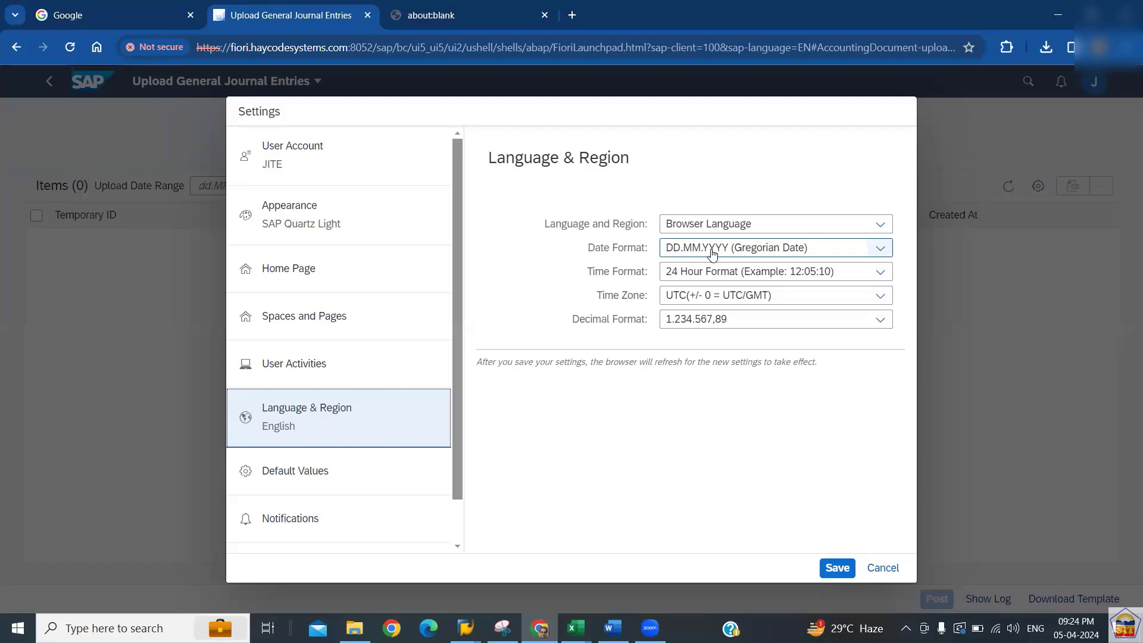
pyautogui.click(871, 570)
# Switch to the JournalEntry_Template (2) workbook and copy the Journal Entry Date 05-04-2024 into the first Header's Posting Date cell
pyautogui.hotkey('alt', 'Tab')
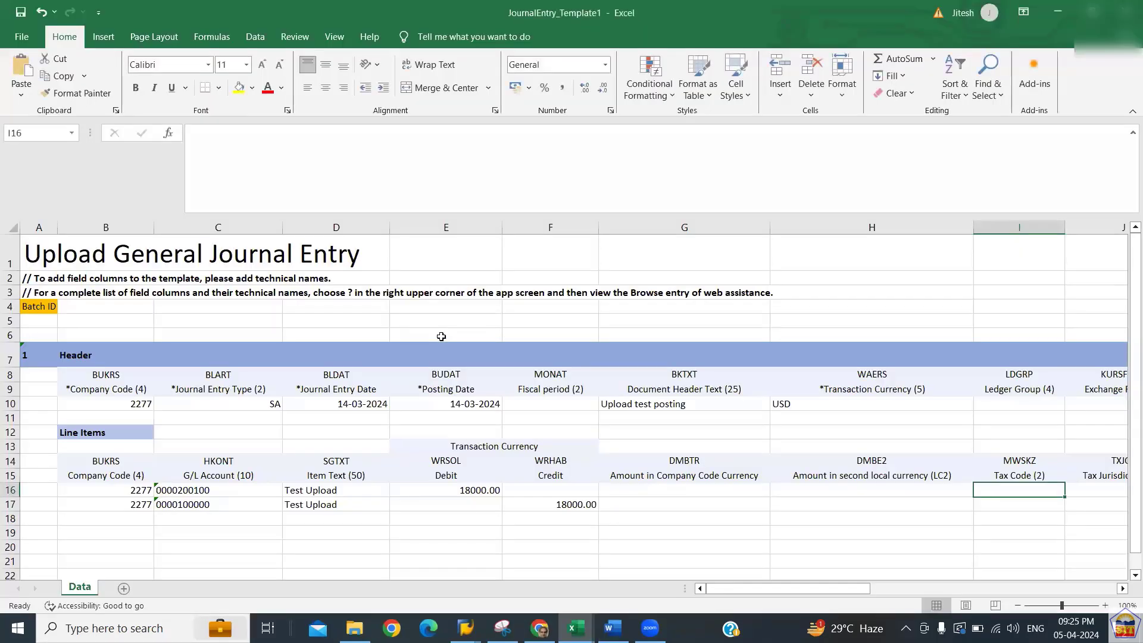
pyautogui.press('Up')
pyautogui.press('Up')
pyautogui.hotkey('alt', 'Tab')
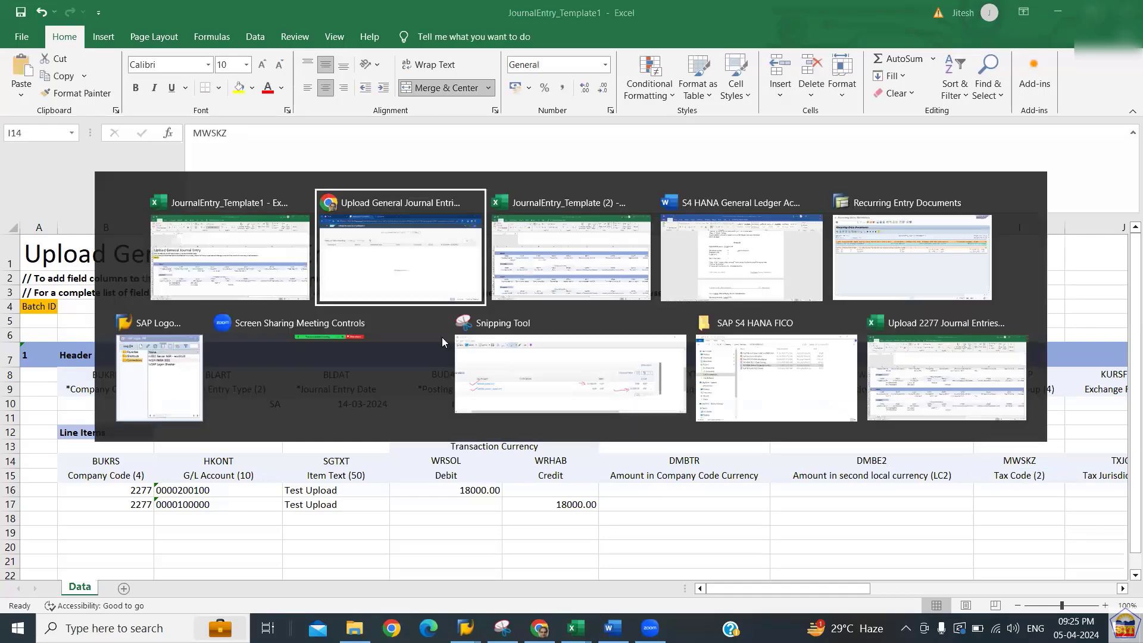
pyautogui.hotkey('alt', 'Tab')
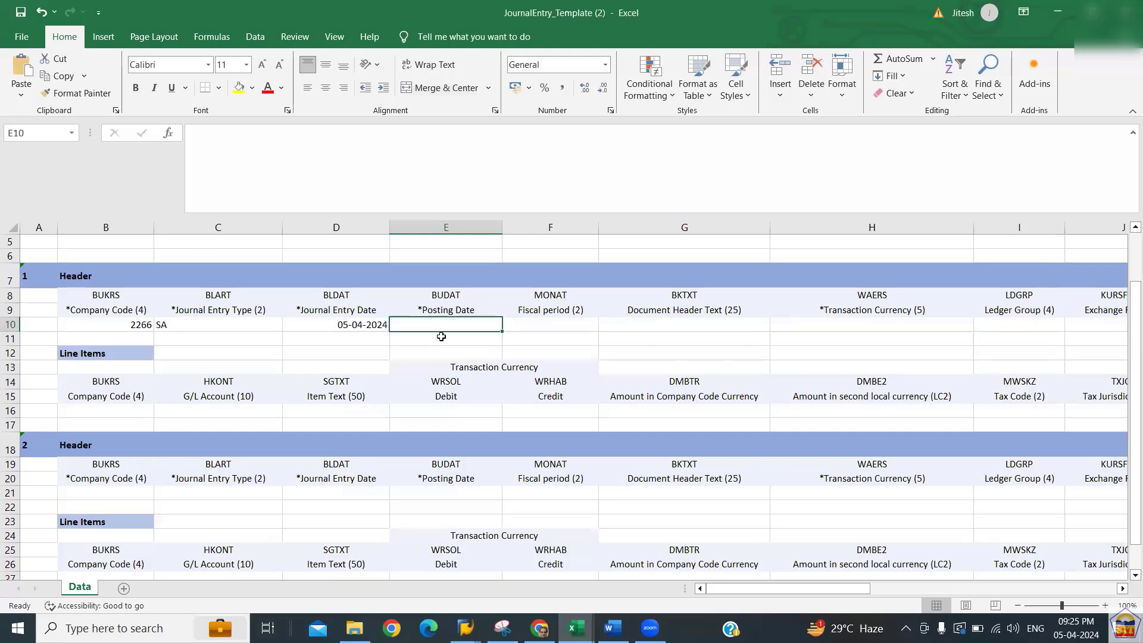
pyautogui.press('Left')
pyautogui.hotkey('ctrl', 'c')
pyautogui.press('Right')
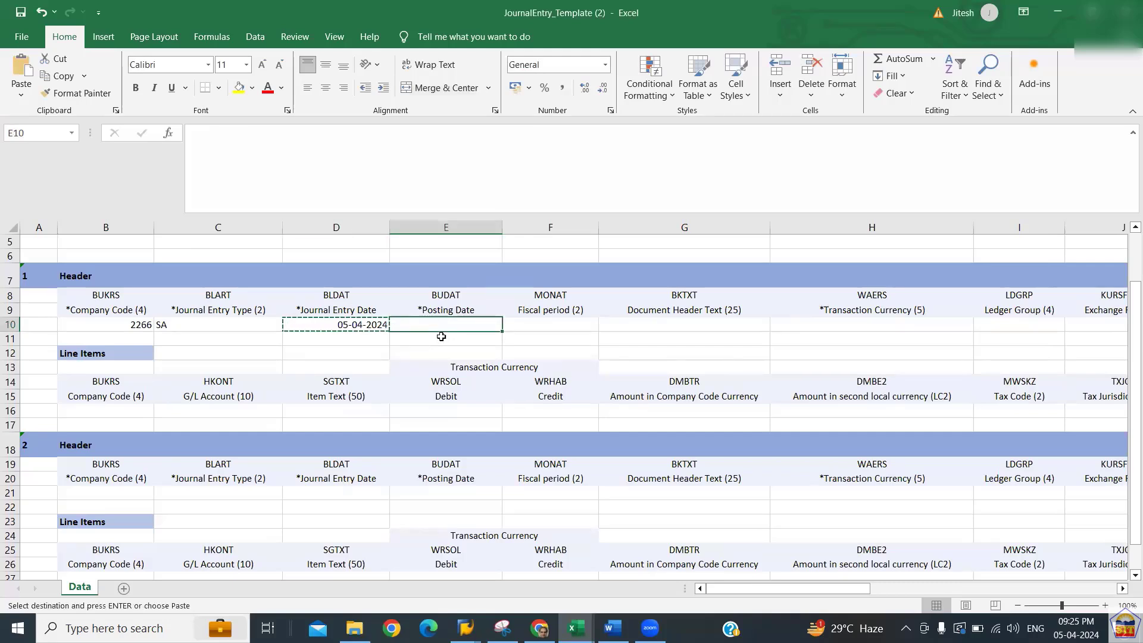
pyautogui.press('Left')
pyautogui.press('Up')
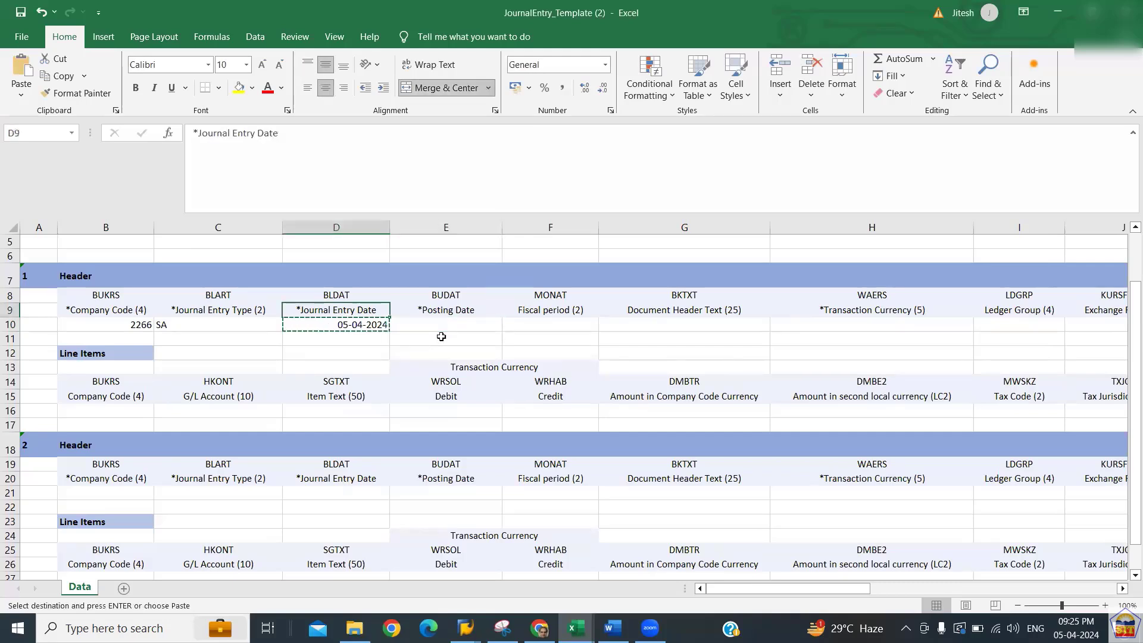
pyautogui.press('Down')
pyautogui.press('Right')
pyautogui.hotkey('ctrl', 'v')
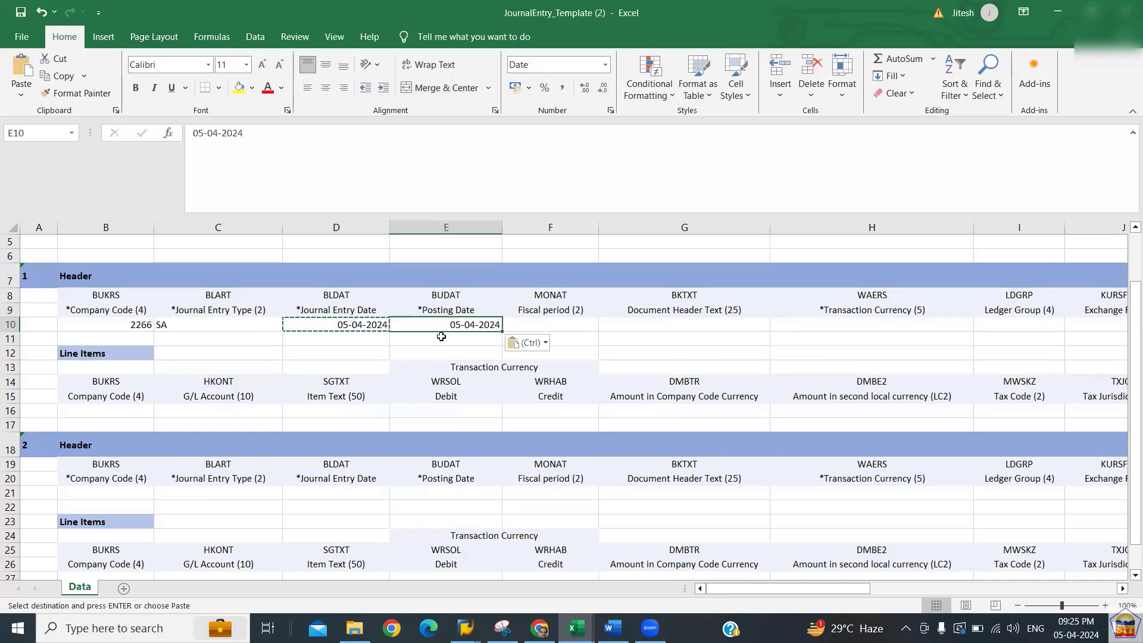
pyautogui.press('Right')
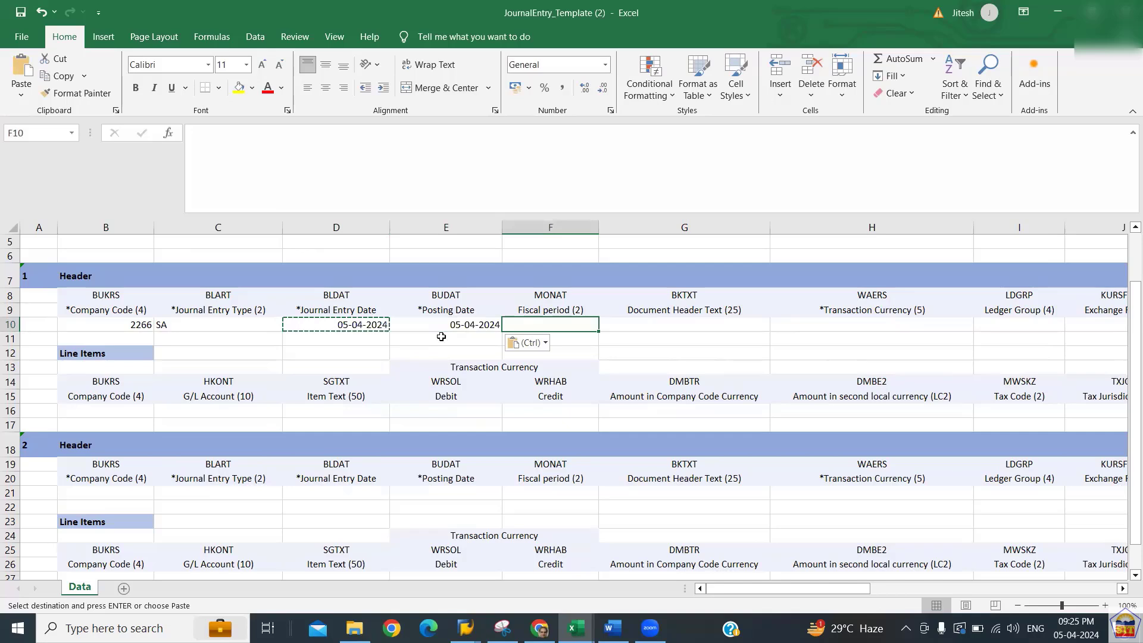
# Check the first Header's mandatory Company Code and Journal Entry Type fields in row 9 against the entries in row 10
pyautogui.click(112, 308)
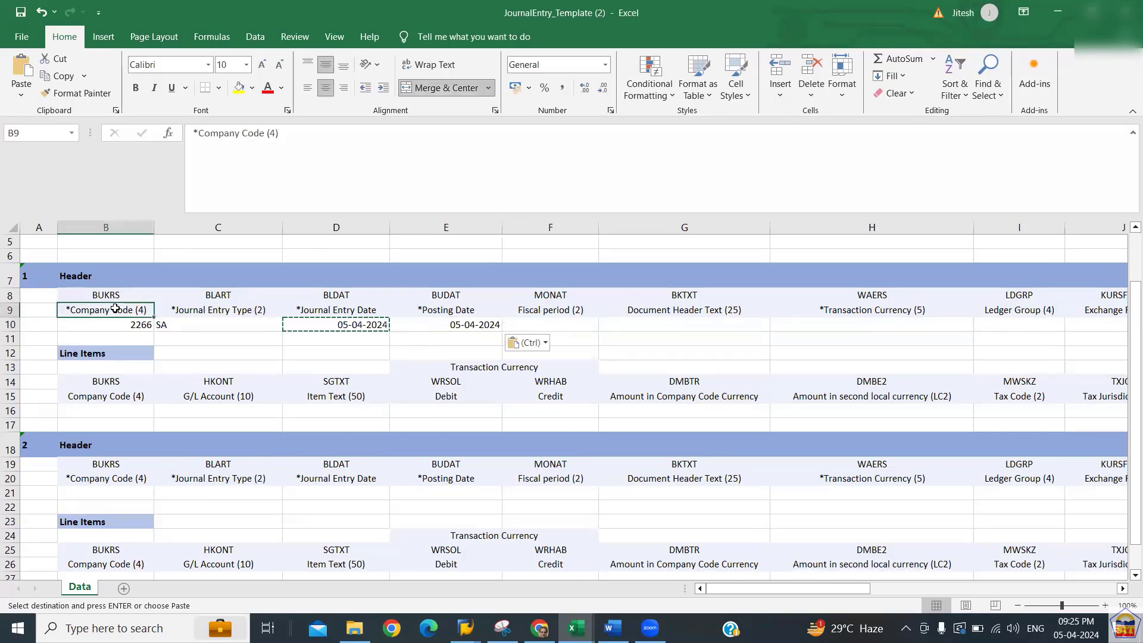
pyautogui.press('Right')
pyautogui.press('Right')
pyautogui.press('Left')
pyautogui.press('Left')
pyautogui.press('Left')
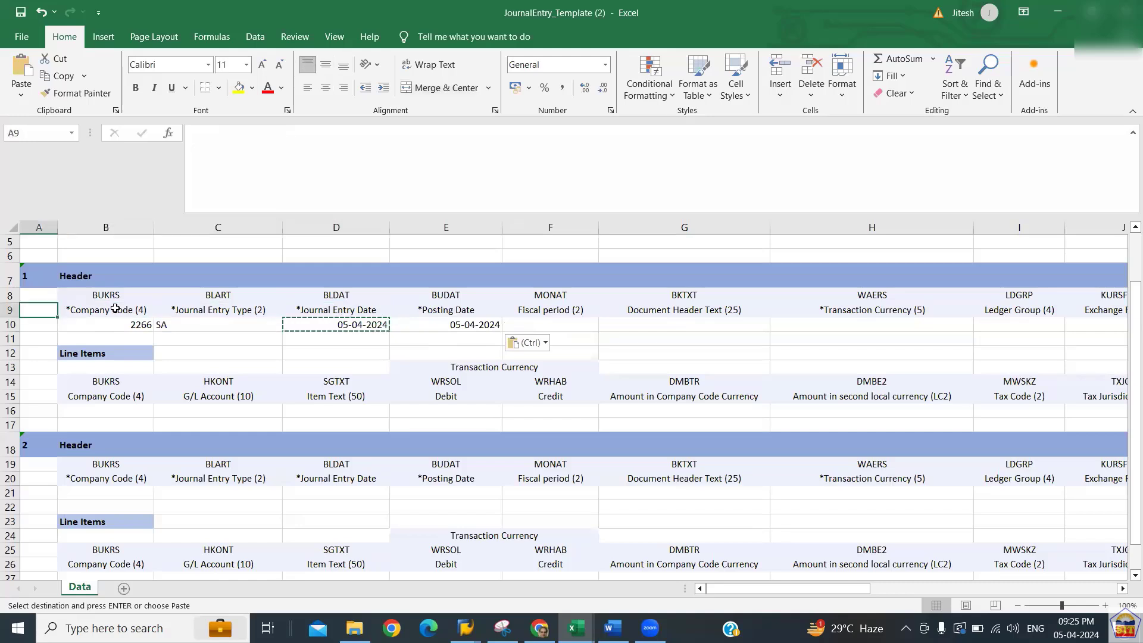
pyautogui.press('Down')
pyautogui.press('Right')
pyautogui.press('Up')
pyautogui.press('Down')
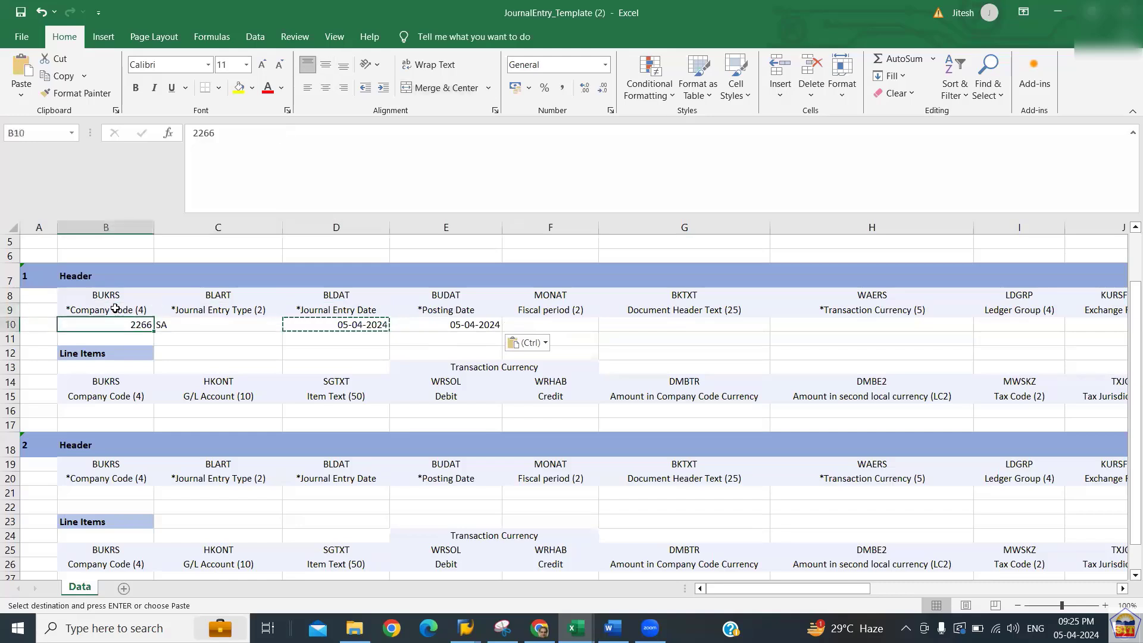
pyautogui.press('Up')
pyautogui.press('Right')
pyautogui.press('Right')
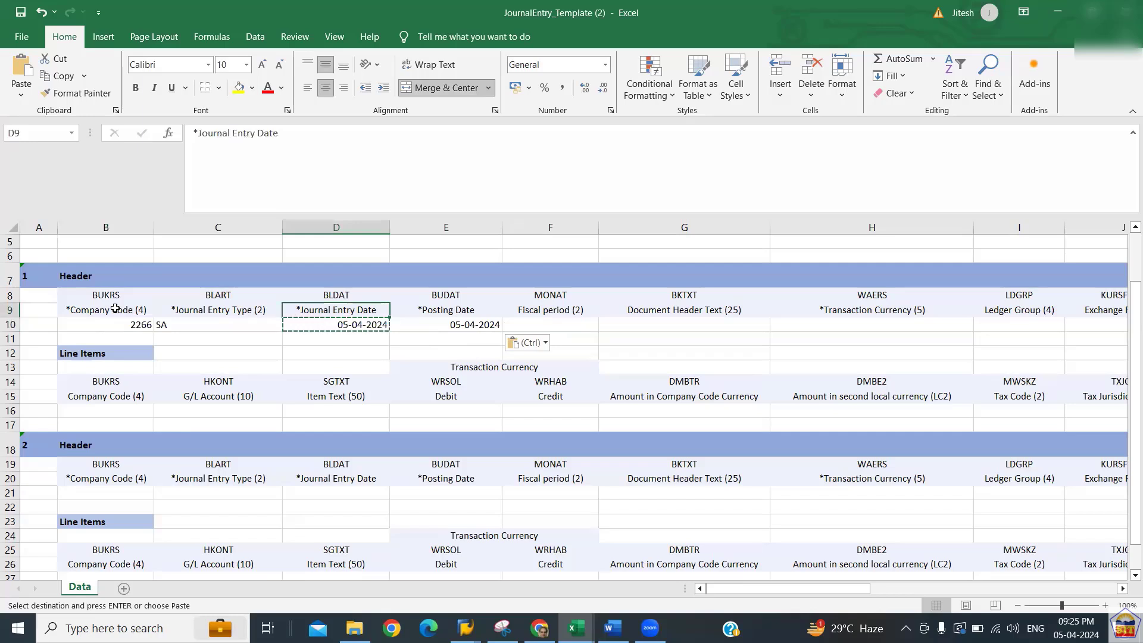
# Check the first Header's mandatory Journal Entry Date and Posting Date fields against the dates in row 10
pyautogui.press('Down')
pyautogui.press('Up')
pyautogui.press('Down')
pyautogui.press('Right')
pyautogui.press('Left')
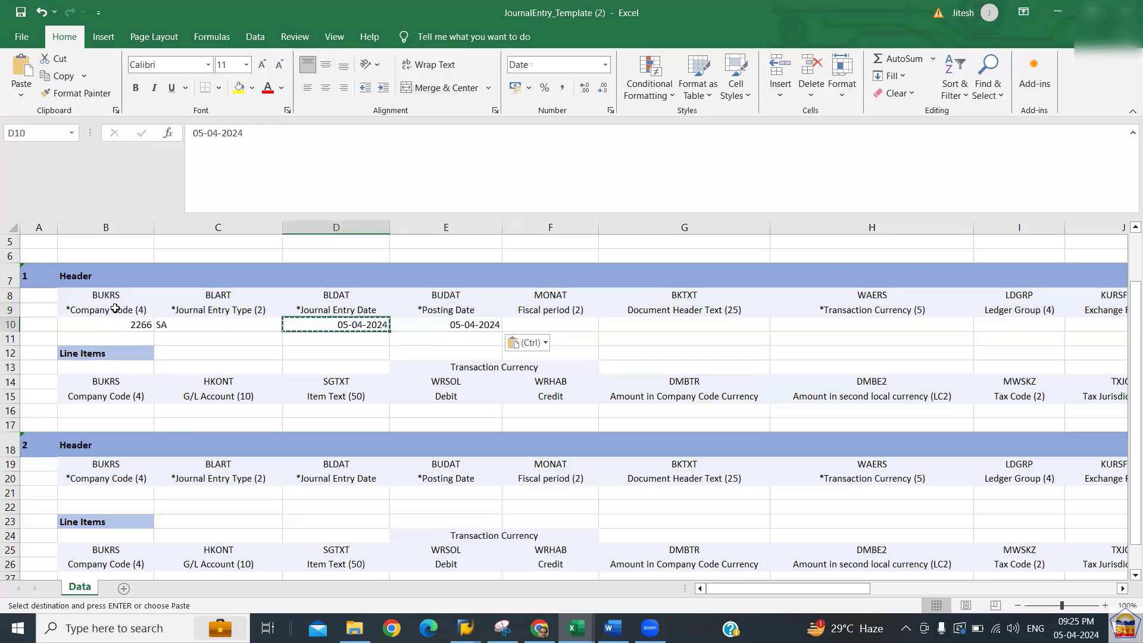
pyautogui.press('Up')
pyautogui.press('Right')
pyautogui.press('Down')
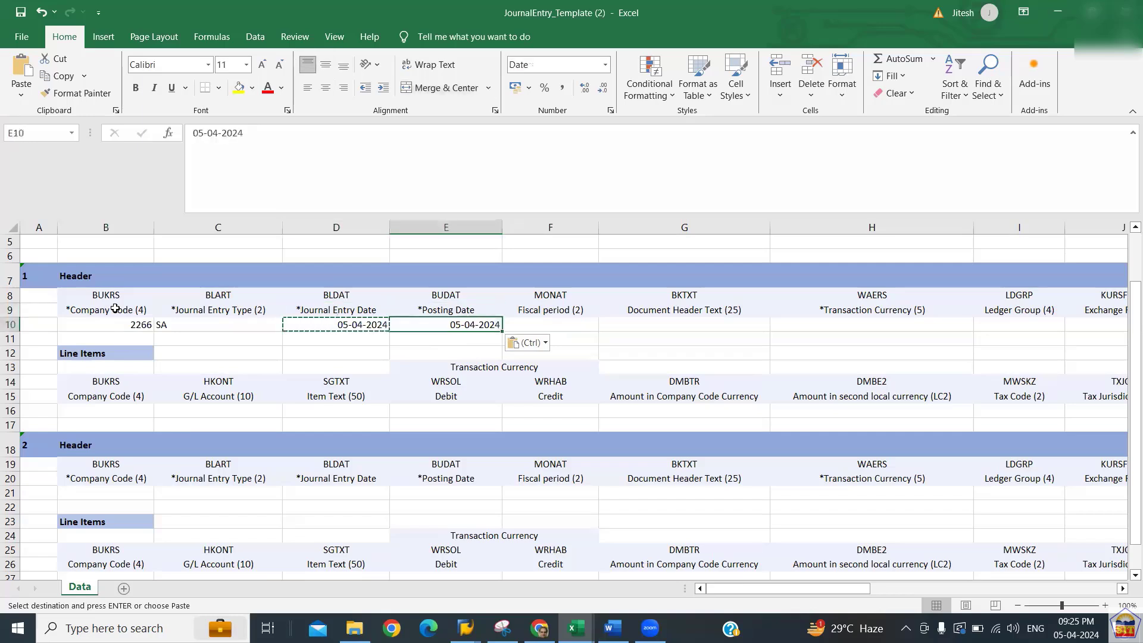
pyautogui.press('Left')
pyautogui.press('Up')
pyautogui.press('Right')
pyautogui.press('Down')
pyautogui.press('Up')
pyautogui.press('Down')
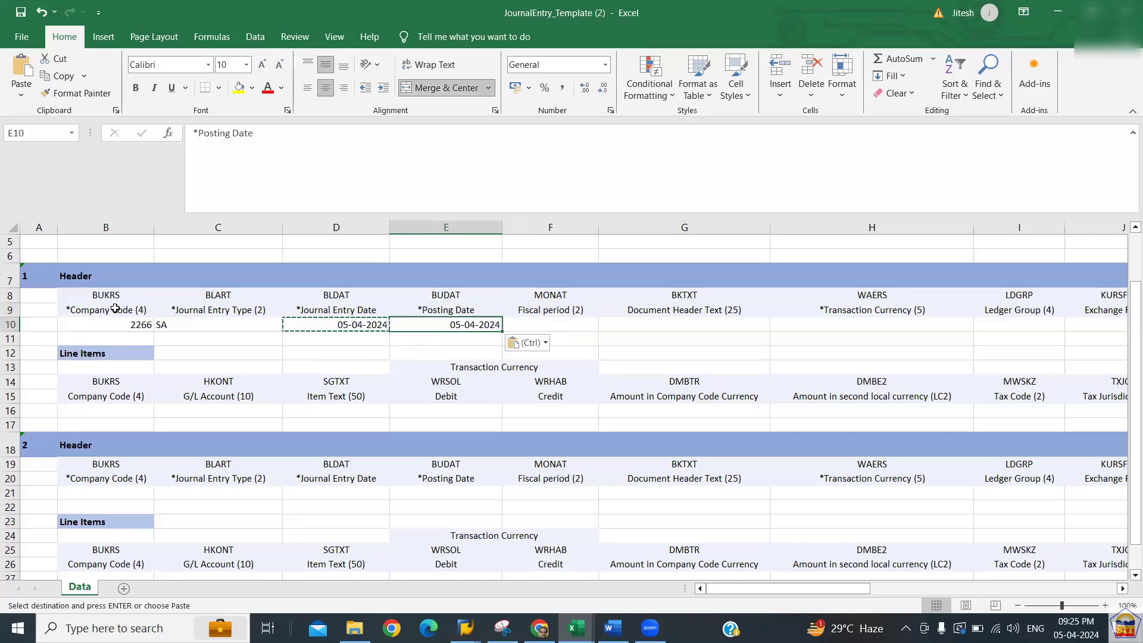
pyautogui.press('Up')
pyautogui.press('Down')
pyautogui.press('Up')
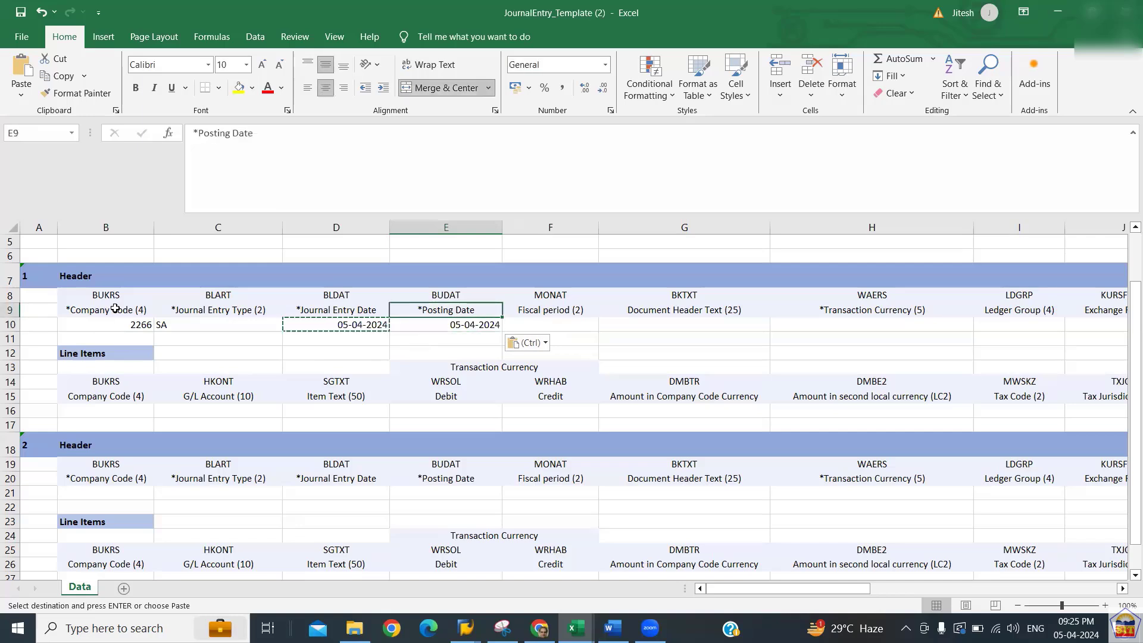
# Check which of the first Header's fields from Posting Date to Transaction Currency are marked as mandatory
pyautogui.press('Right')
pyautogui.press('Right')
pyautogui.press('Right')
pyautogui.press('Right')
pyautogui.press('Left')
pyautogui.press('Down')
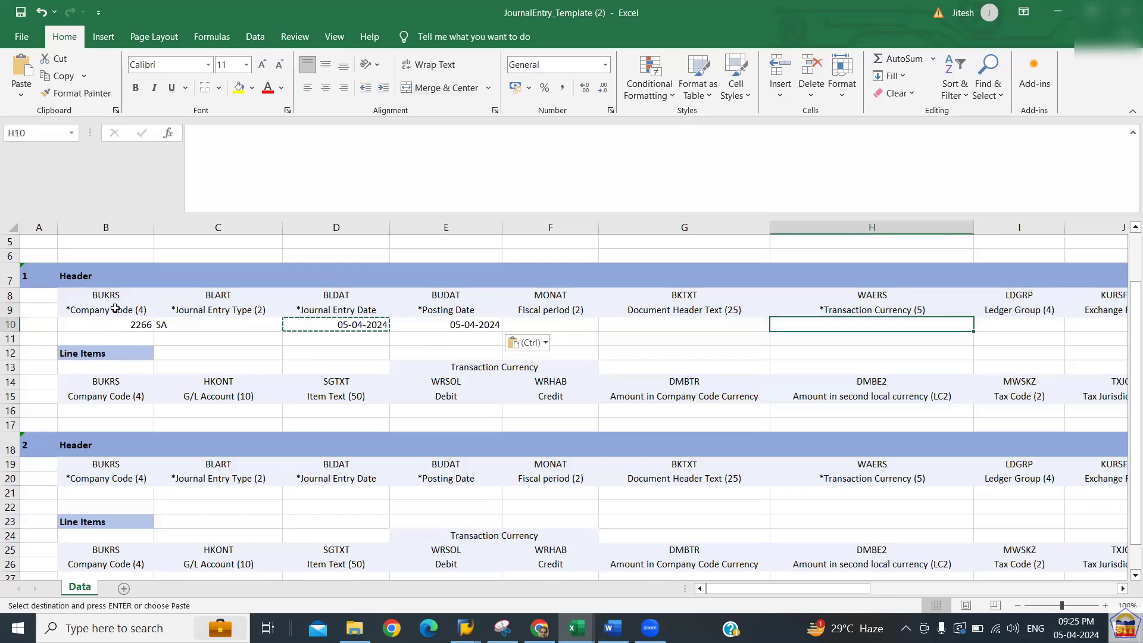
pyautogui.press('Left')
pyautogui.press('Left')
pyautogui.press('Left')
pyautogui.press('Up')
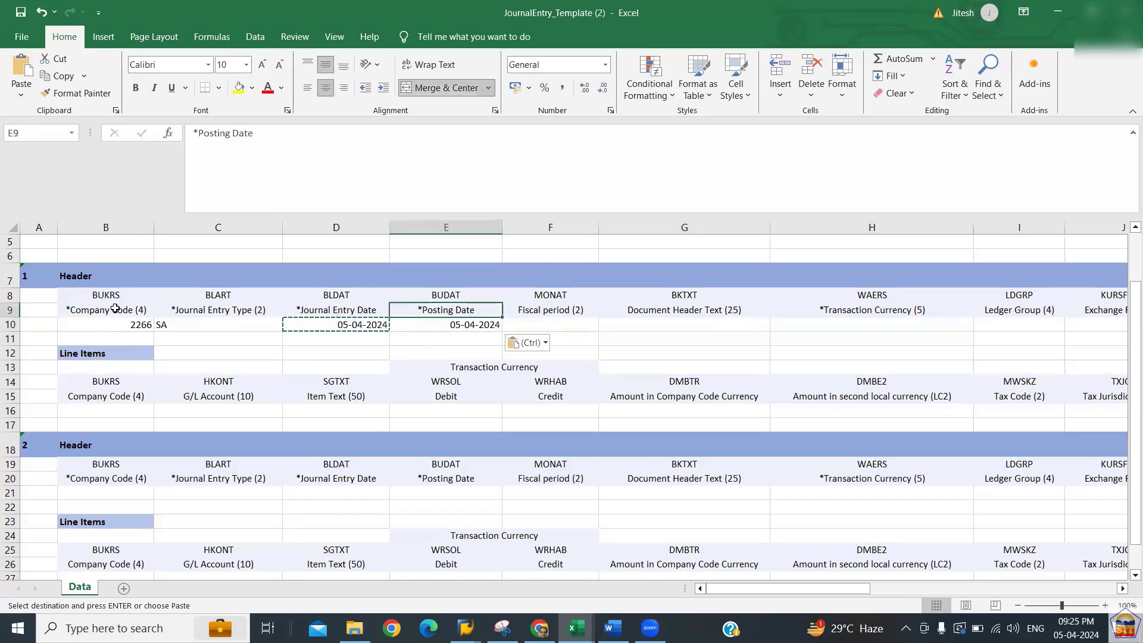
pyautogui.press('Right')
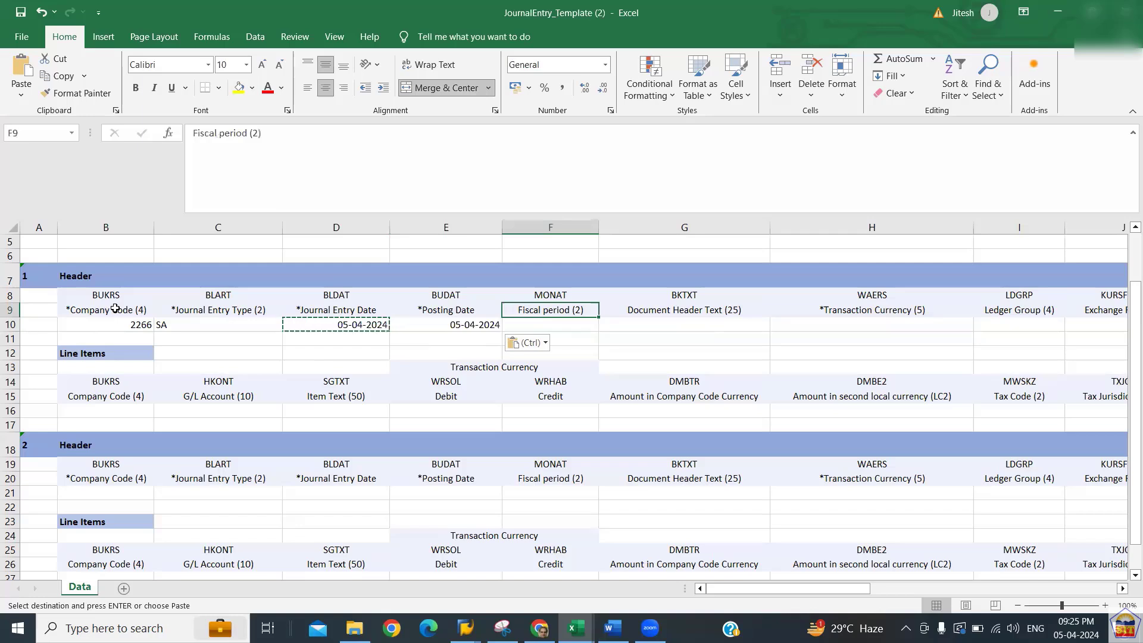
pyautogui.press('Left')
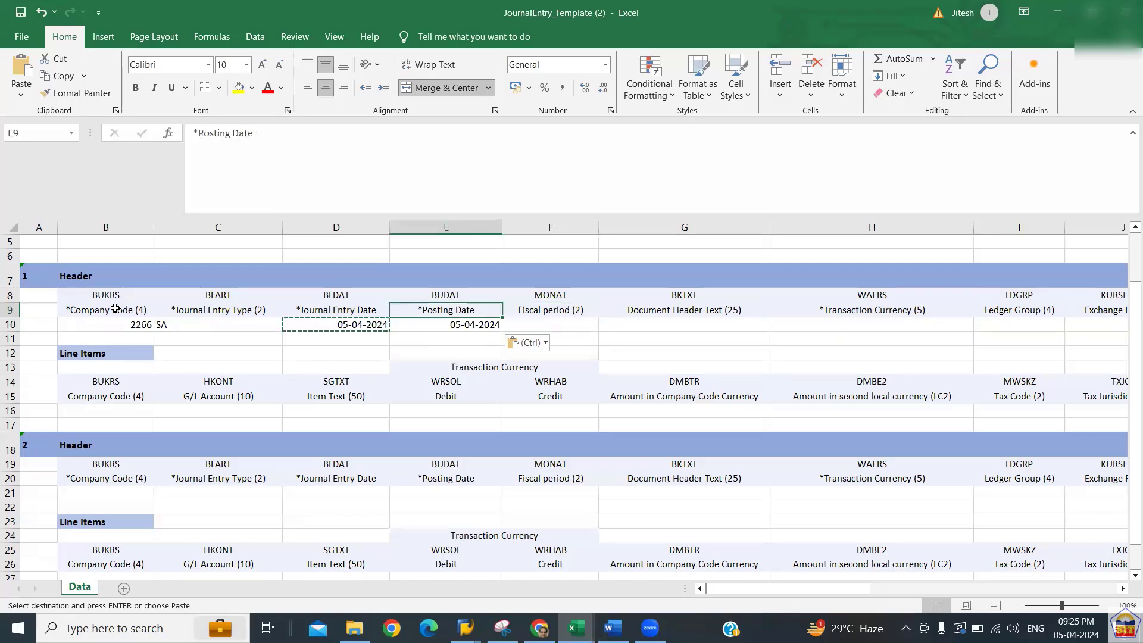
pyautogui.press('Right')
pyautogui.press('Down')
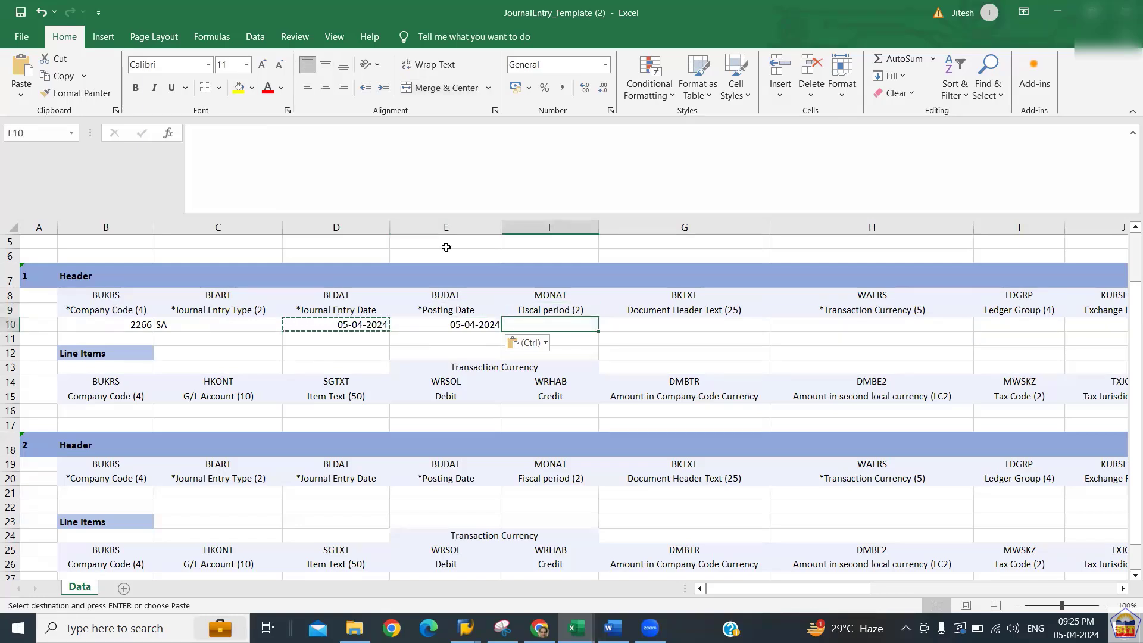
pyautogui.press('Right')
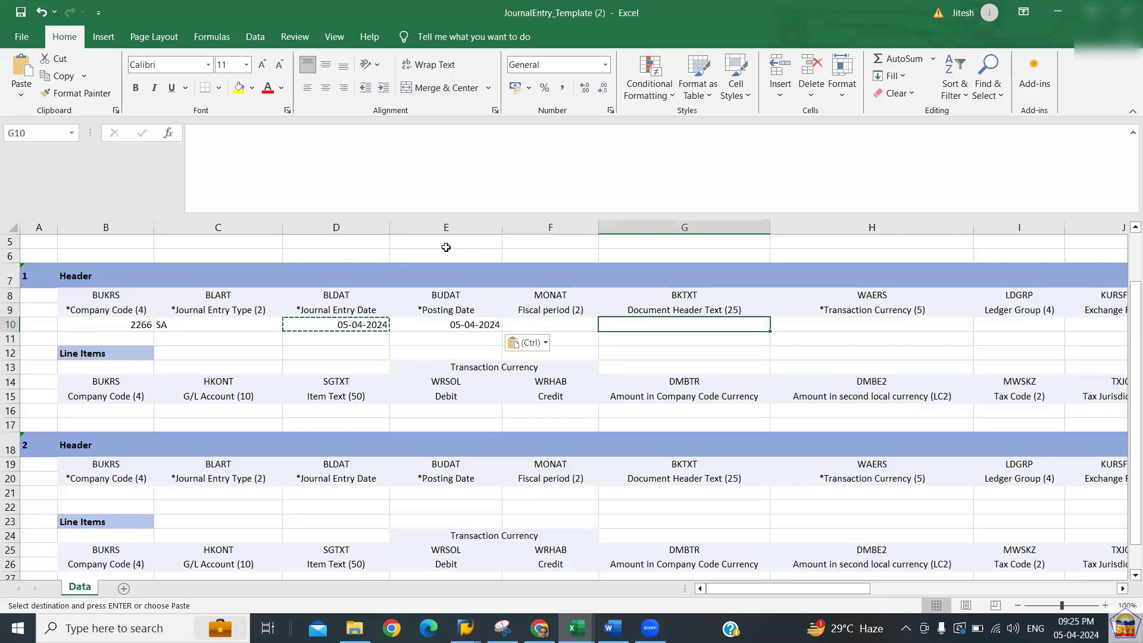
# Enter USD as the first Header's Transaction Currency in cell H10
pyautogui.press('Right')
pyautogui.press('Up')
pyautogui.press('Up')
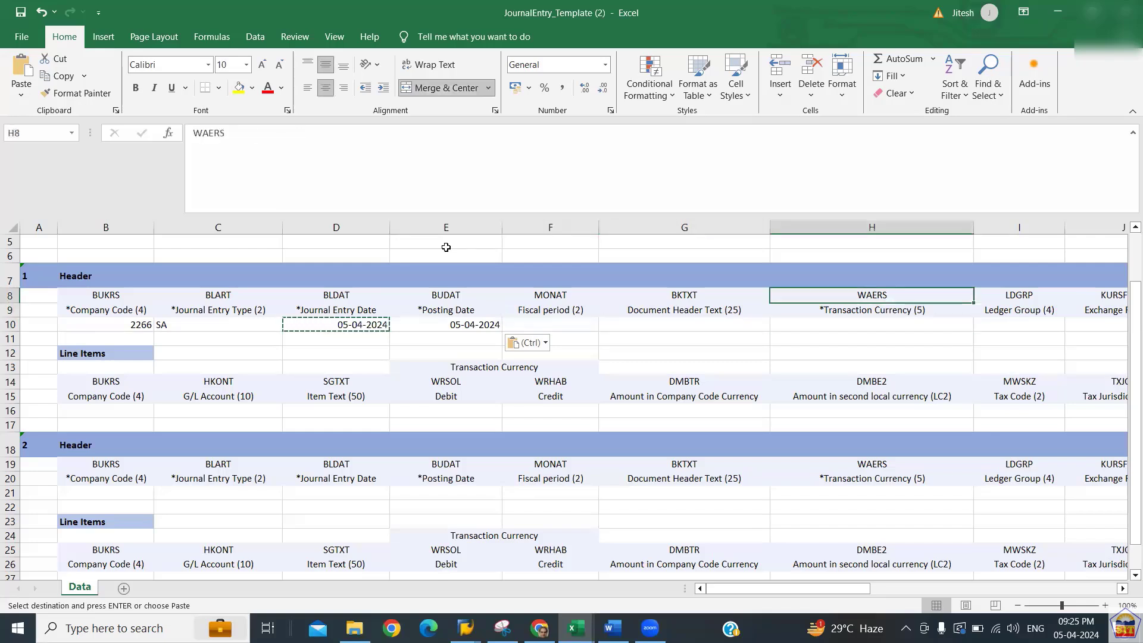
pyautogui.press('Down')
pyautogui.press('Down')
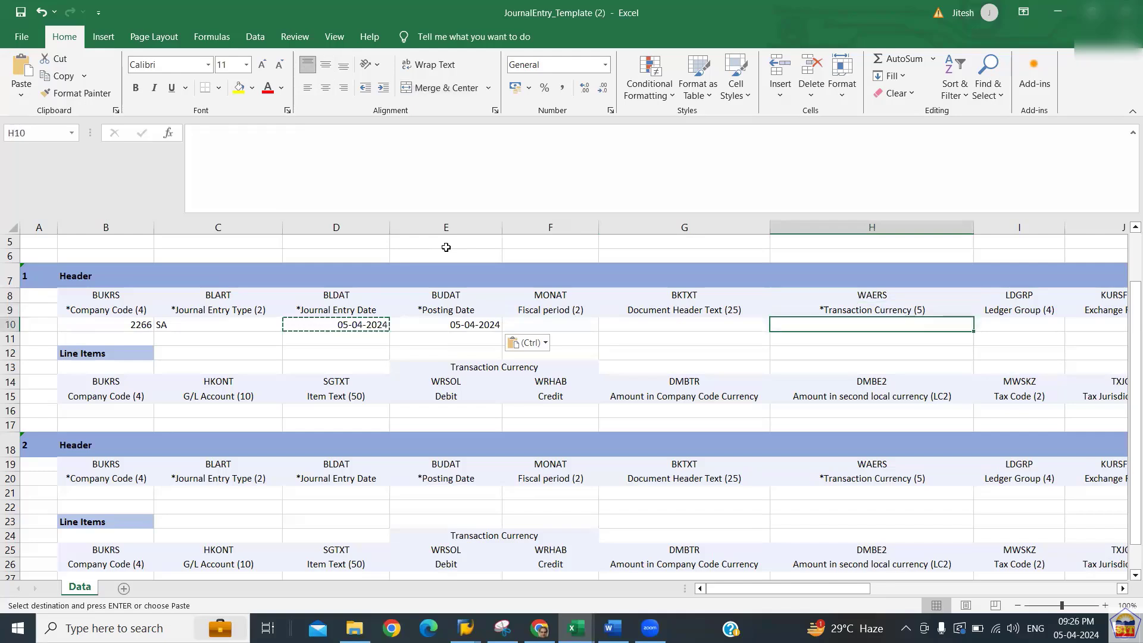
pyautogui.write('USD')
pyautogui.press('Right')
# Review the first Header's remaining fields from Ledger Group through Calculate Tax Automatically, and go to the first line item's Company Code cell
pyautogui.press('Right')
pyautogui.press('Right')
pyautogui.press('Right')
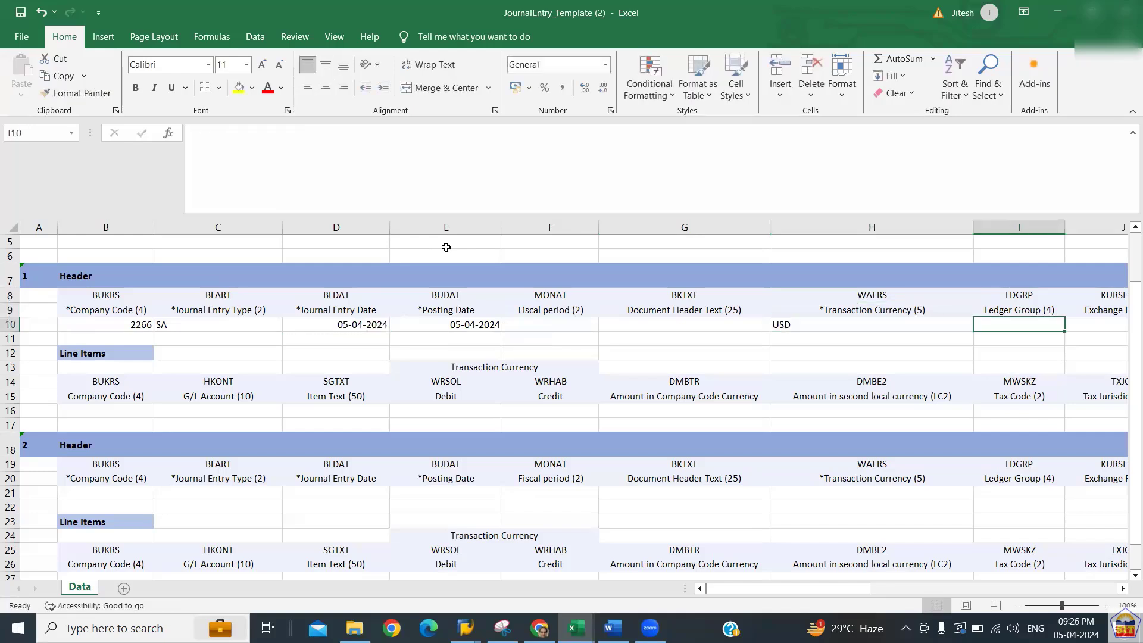
pyautogui.press('Right')
pyautogui.press('Right')
pyautogui.press('Right')
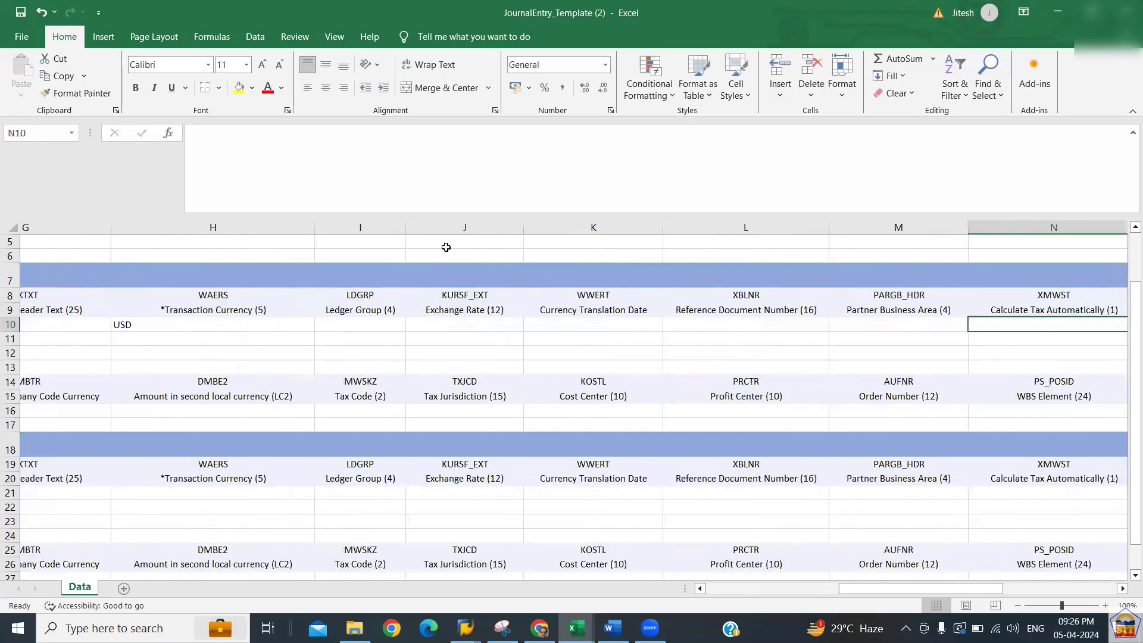
pyautogui.press('Left')
pyautogui.press('Left')
pyautogui.press('Left')
pyautogui.press('Left')
pyautogui.press('Left')
pyautogui.press('Left')
pyautogui.press('Left')
pyautogui.press('Left')
pyautogui.press('Left')
pyautogui.press('Left')
pyautogui.press('Left')
pyautogui.press('Left')
pyautogui.press('Left')
pyautogui.press('Left')
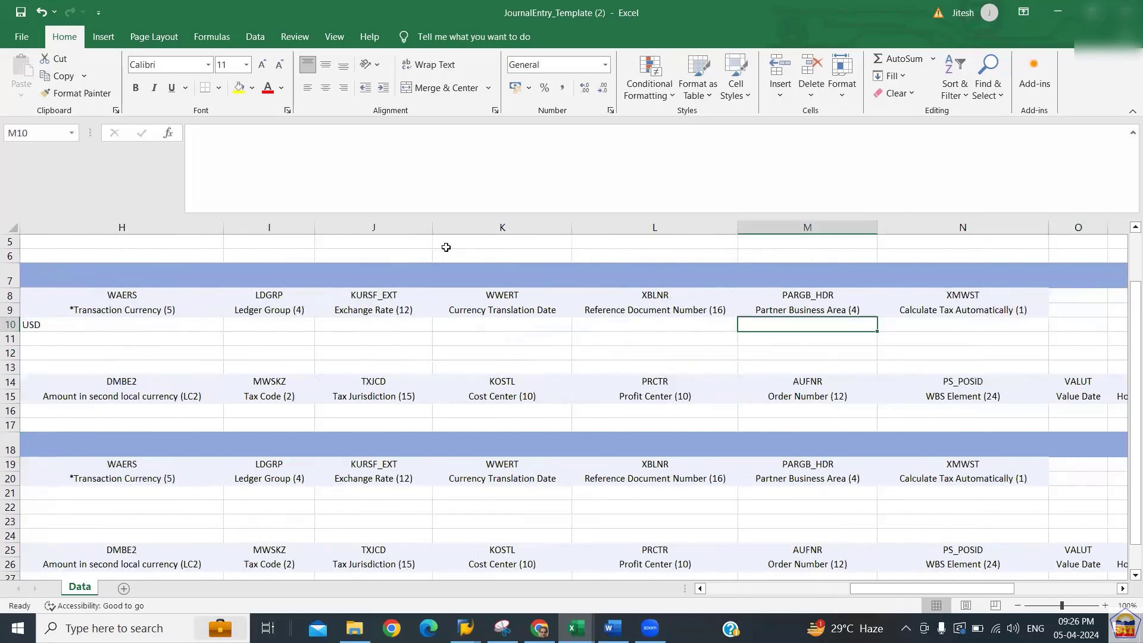
pyautogui.press('Down')
pyautogui.press('Down')
pyautogui.press('Down')
pyautogui.press('Down')
pyautogui.press('Down')
pyautogui.press('Down')
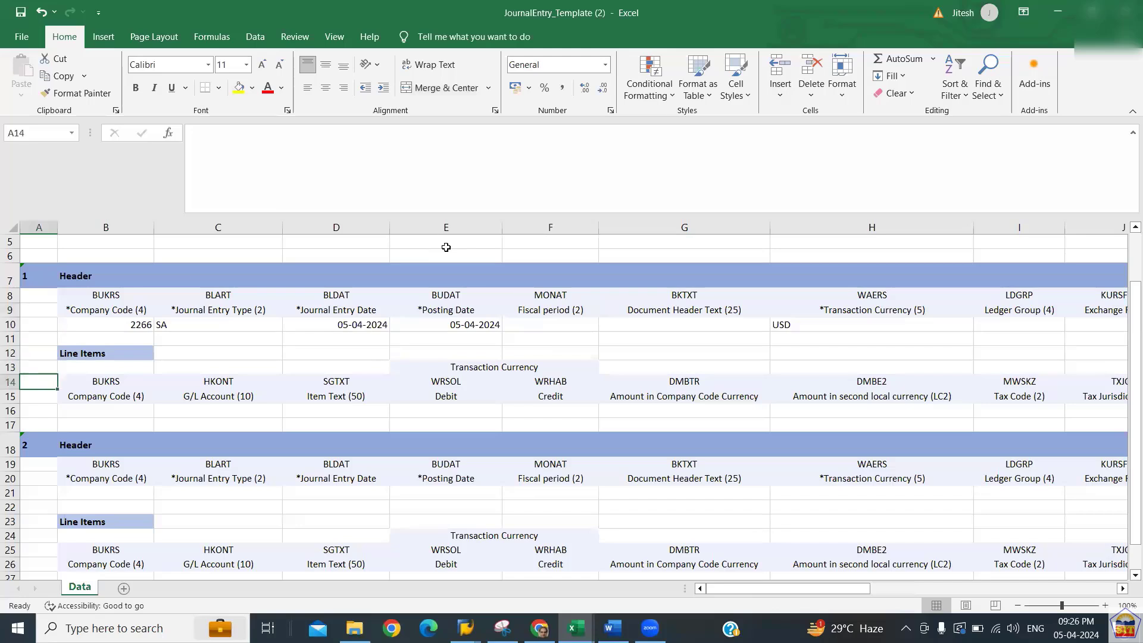
pyautogui.press('Right')
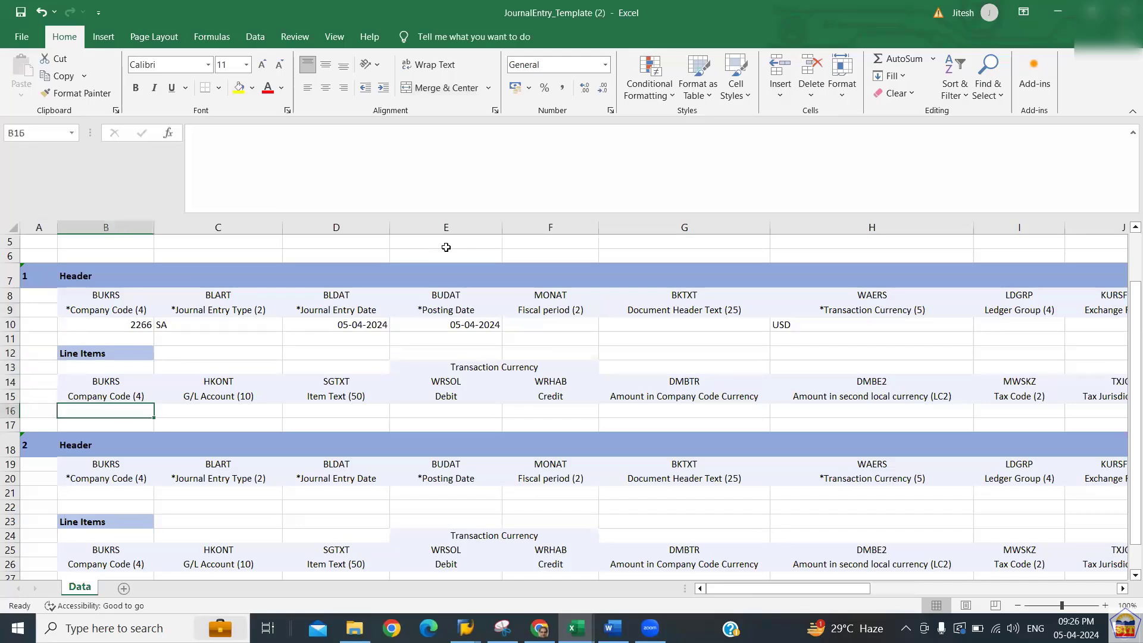
# Try inserting a blank row at row 16 of the first Line Items section, and undo the insertion
pyautogui.press('alt')
pyautogui.press('i')
pyautogui.press('r')
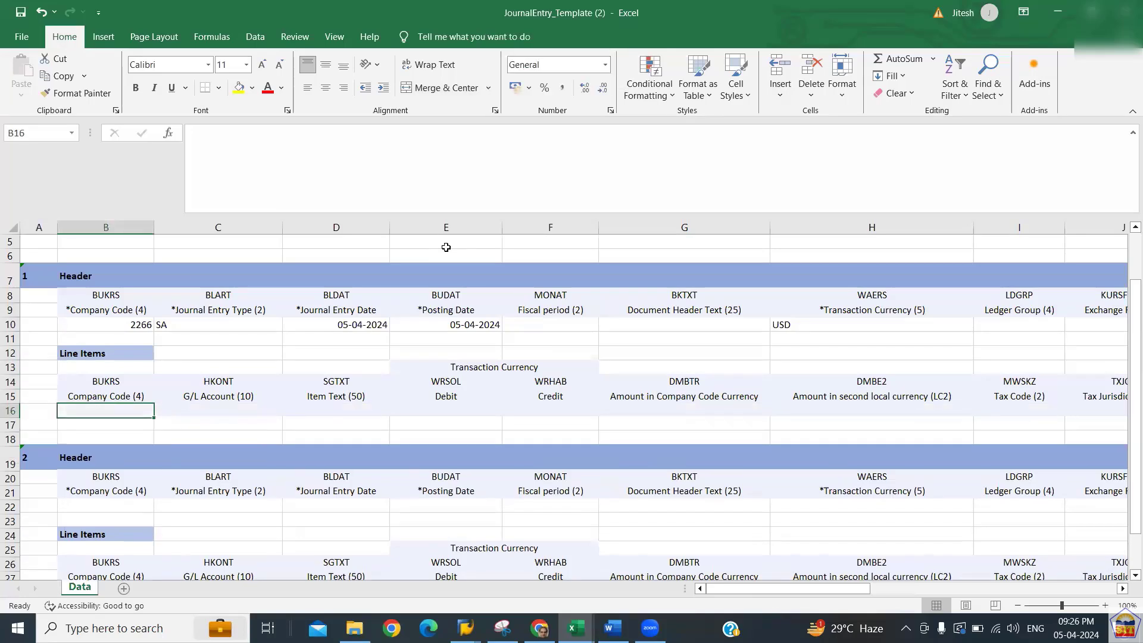
pyautogui.press('alt')
pyautogui.press('r')
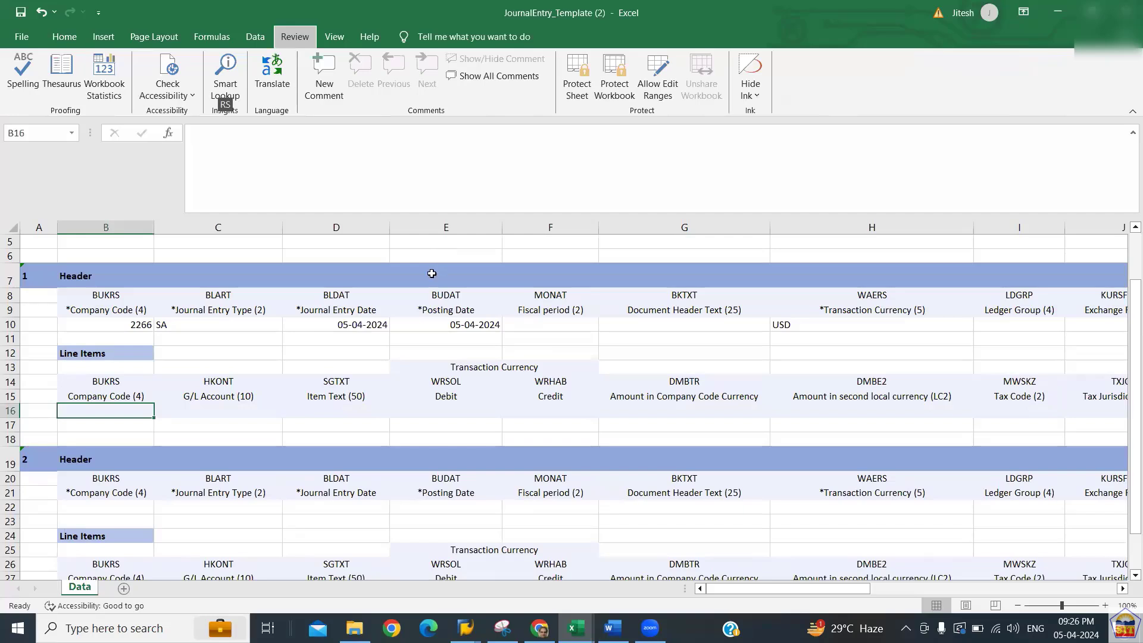
pyautogui.press('alt')
pyautogui.click(208, 437)
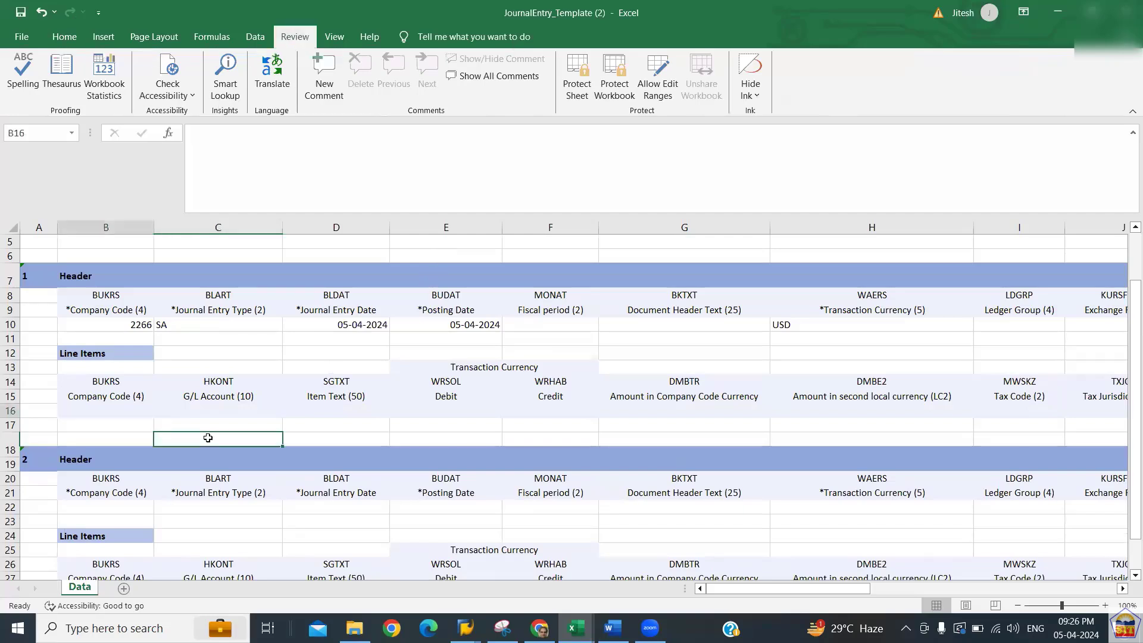
pyautogui.hotkey('ctrl', 'z')
# Insert four blank rows at row 17 of the first Line Items section, above the second Header
pyautogui.press('Down')
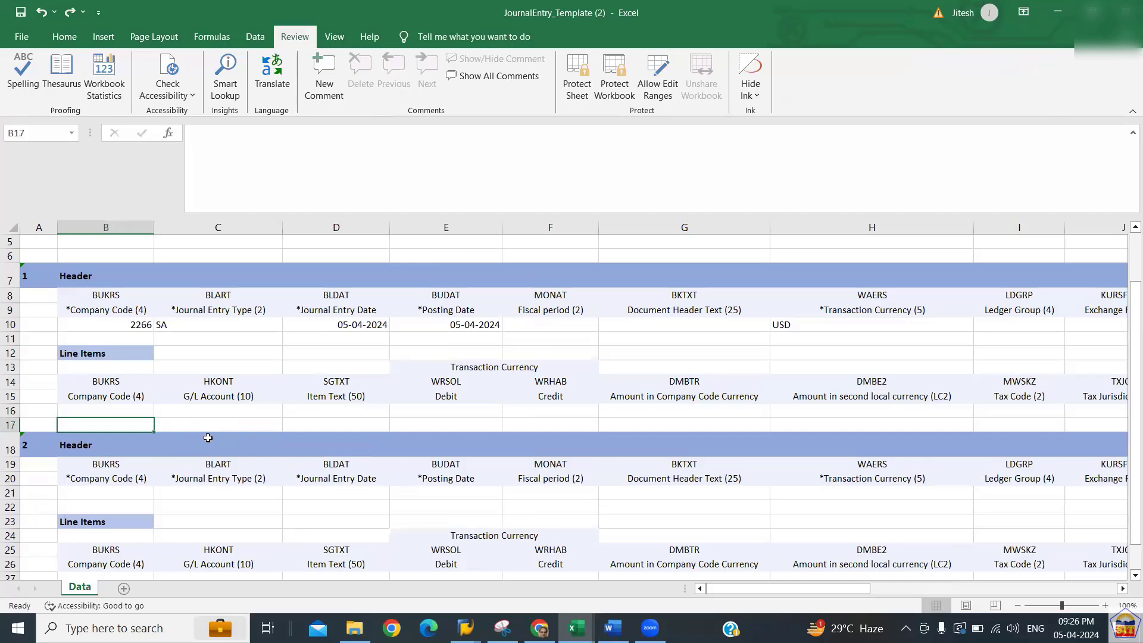
pyautogui.hotkey('ctrl', 'k')
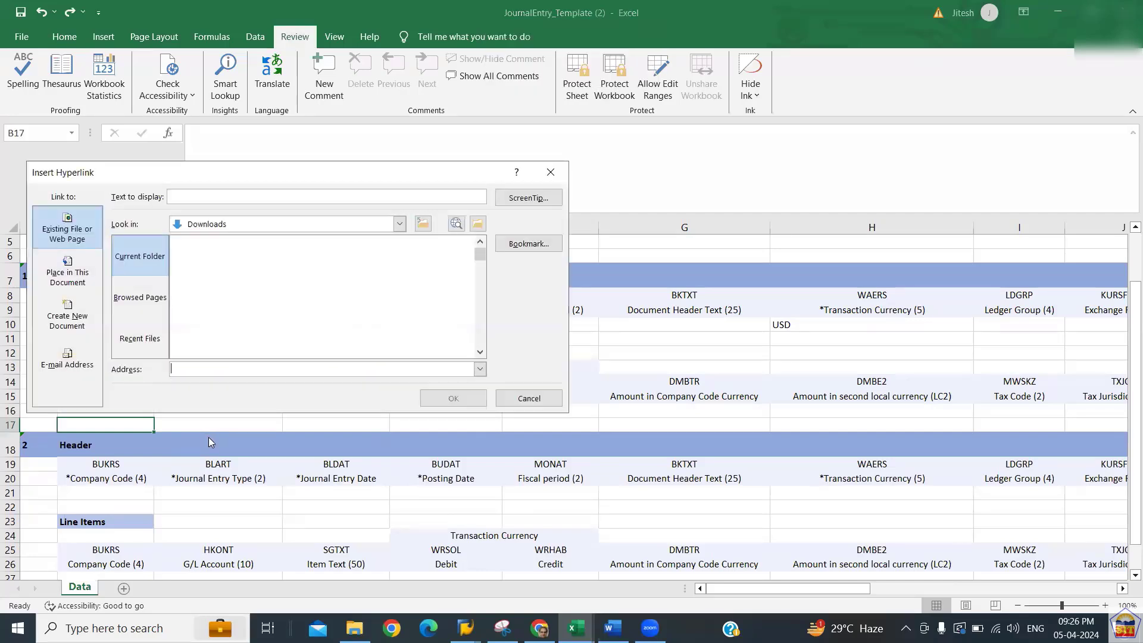
pyautogui.click(528, 397)
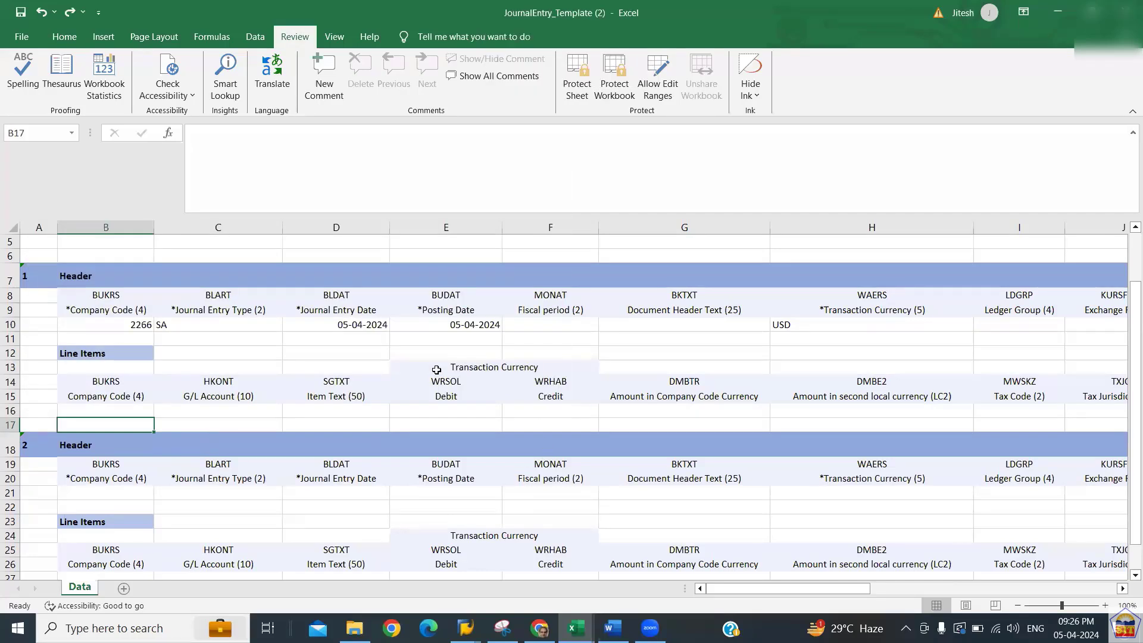
pyautogui.hotkey('alt', 'i')
pyautogui.press('r')
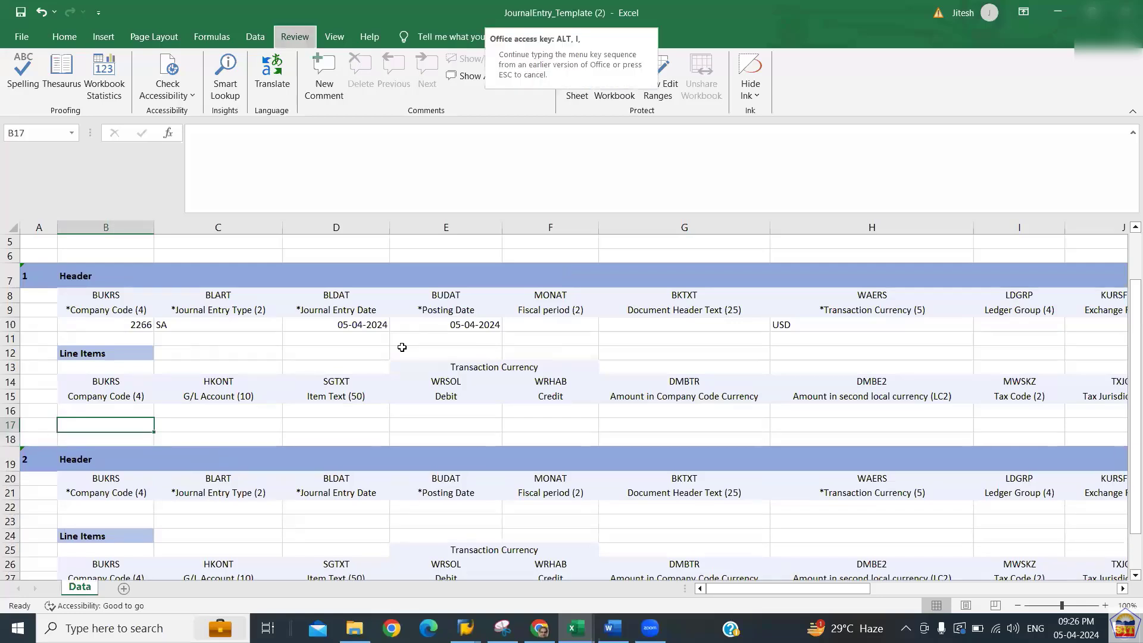
pyautogui.hotkey('alt', 'i')
pyautogui.press('r')
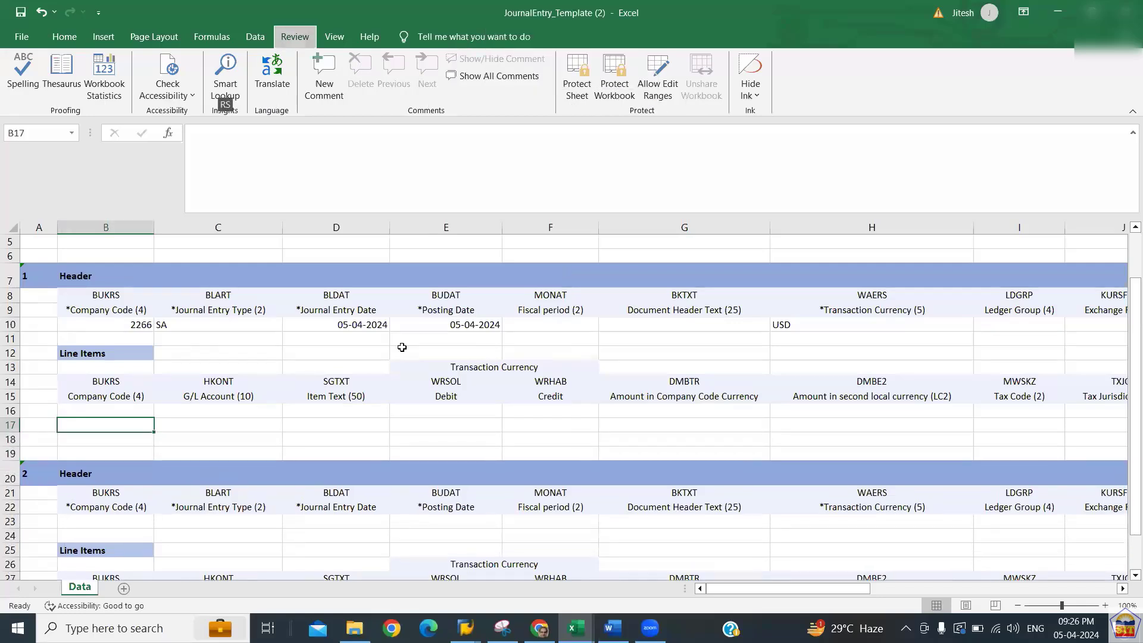
pyautogui.press('alt')
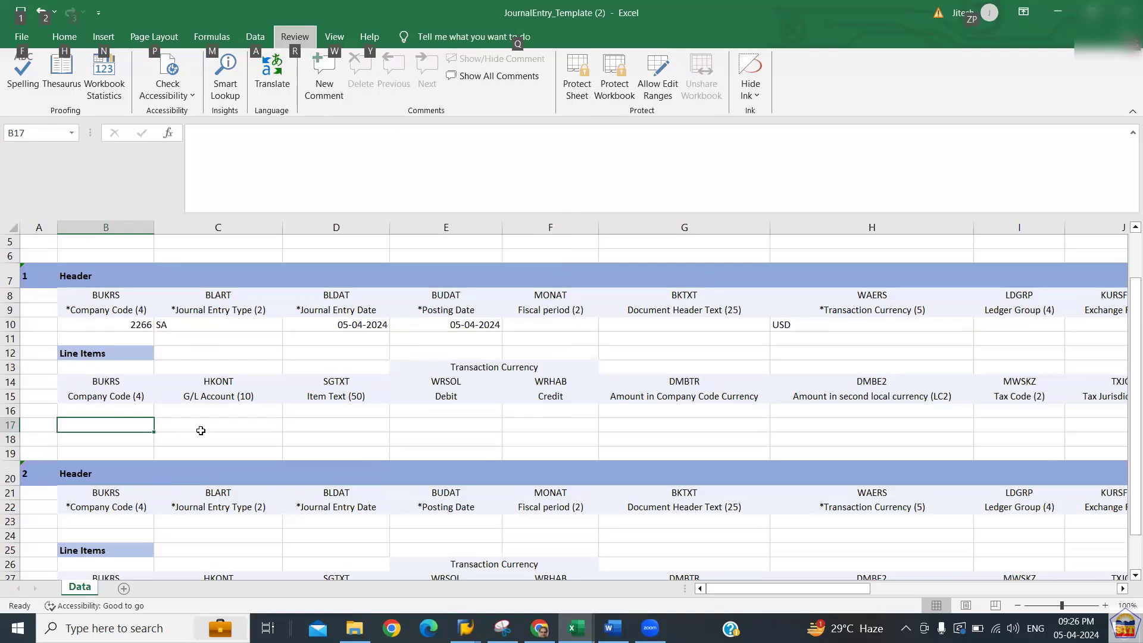
pyautogui.press('Escape')
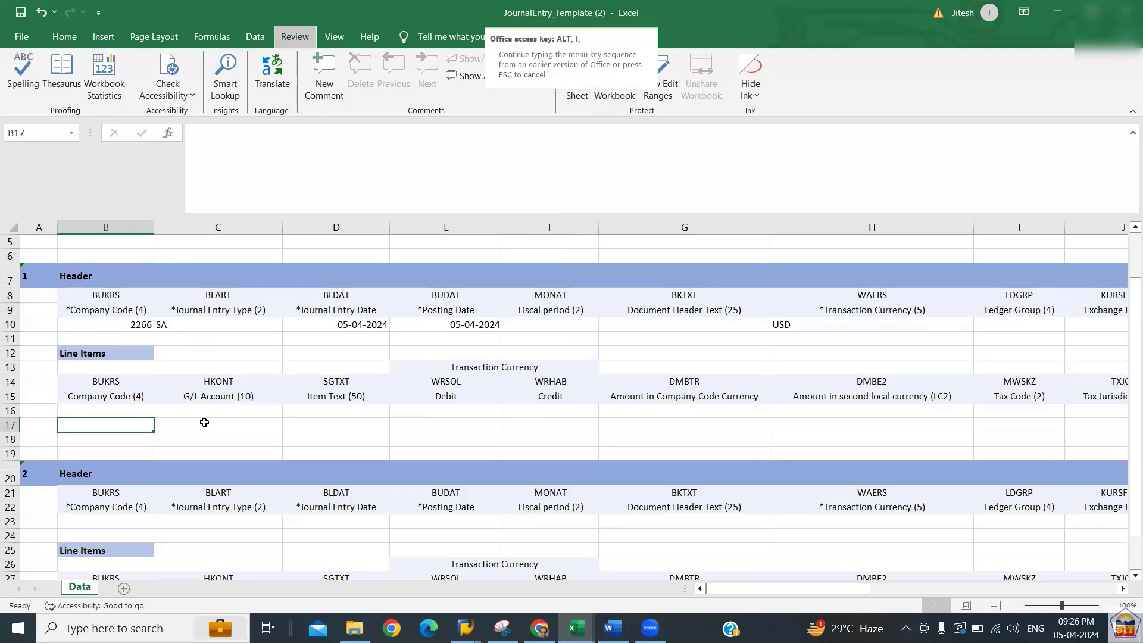
pyautogui.hotkey('alt', 'i')
pyautogui.press('r')
pyautogui.hotkey('alt', 'i')
pyautogui.press('r')
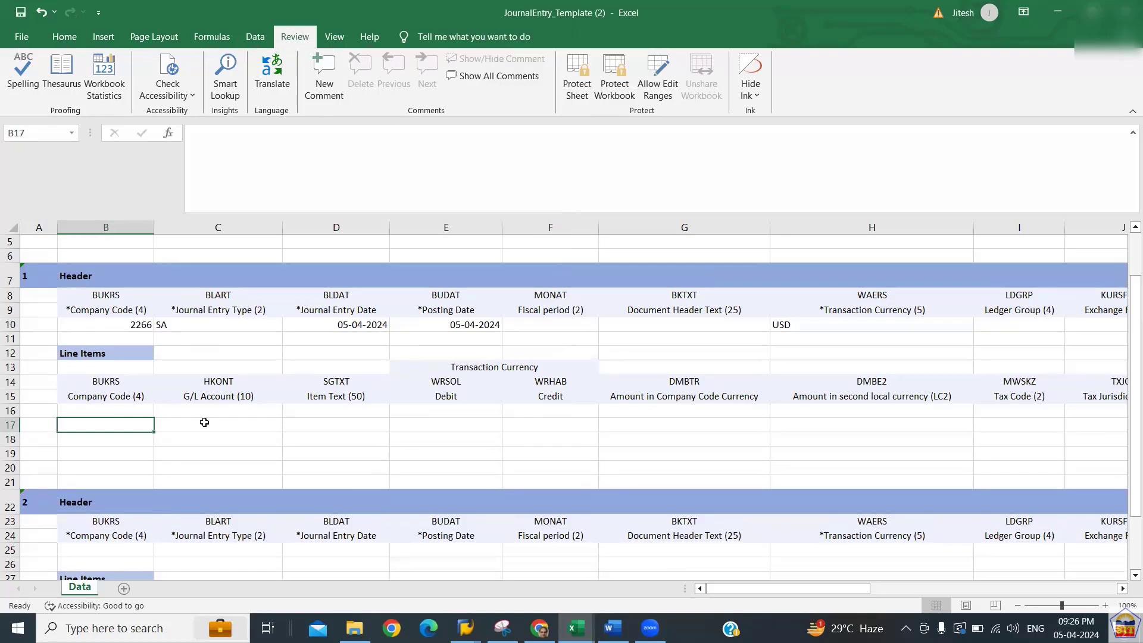
pyautogui.press('Up')
pyautogui.press('Up')
pyautogui.press('Up')
pyautogui.press('Up')
pyautogui.press('Up')
pyautogui.press('Up')
pyautogui.press('Up')
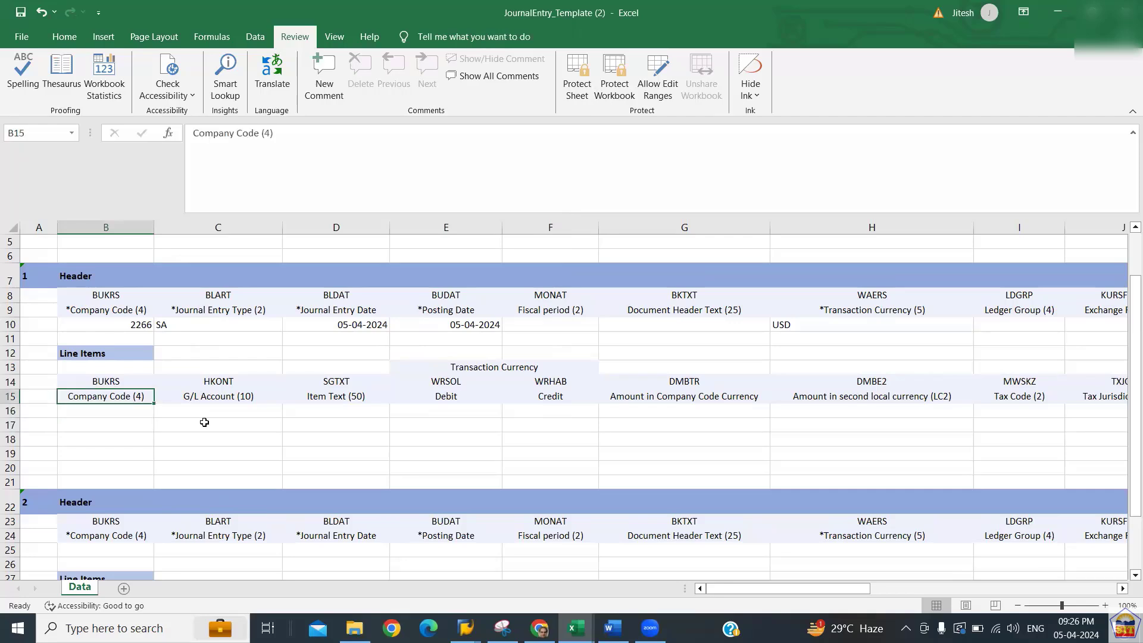
pyautogui.hotkey('ctrl', 'c')
pyautogui.press('Down')
pyautogui.press('Down')
pyautogui.press('Down')
pyautogui.press('Down')
pyautogui.press('Down')
pyautogui.press('Down')
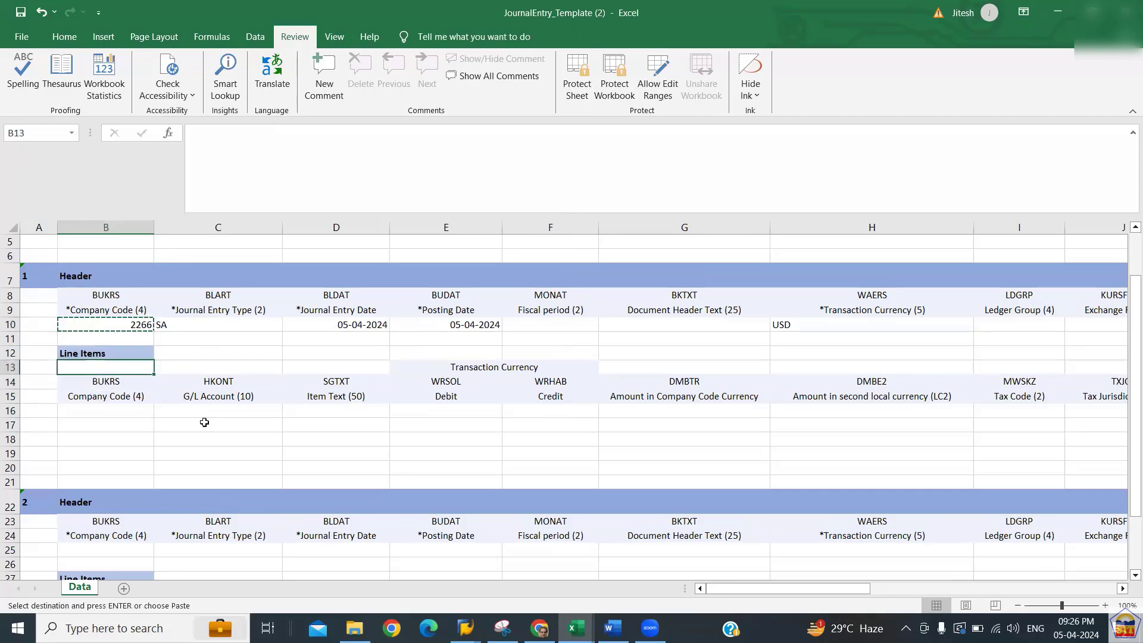
pyautogui.hotkey('shift', 'Down')
pyautogui.hotkey('shift', 'Down')
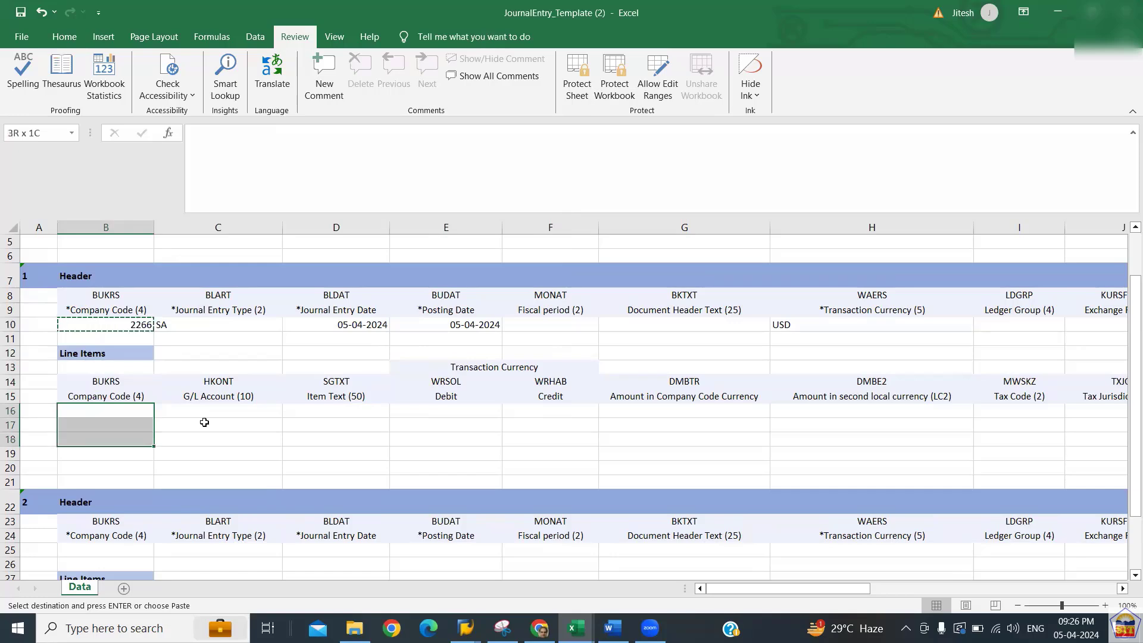
pyautogui.write("'")
pyautogui.press('Escape')
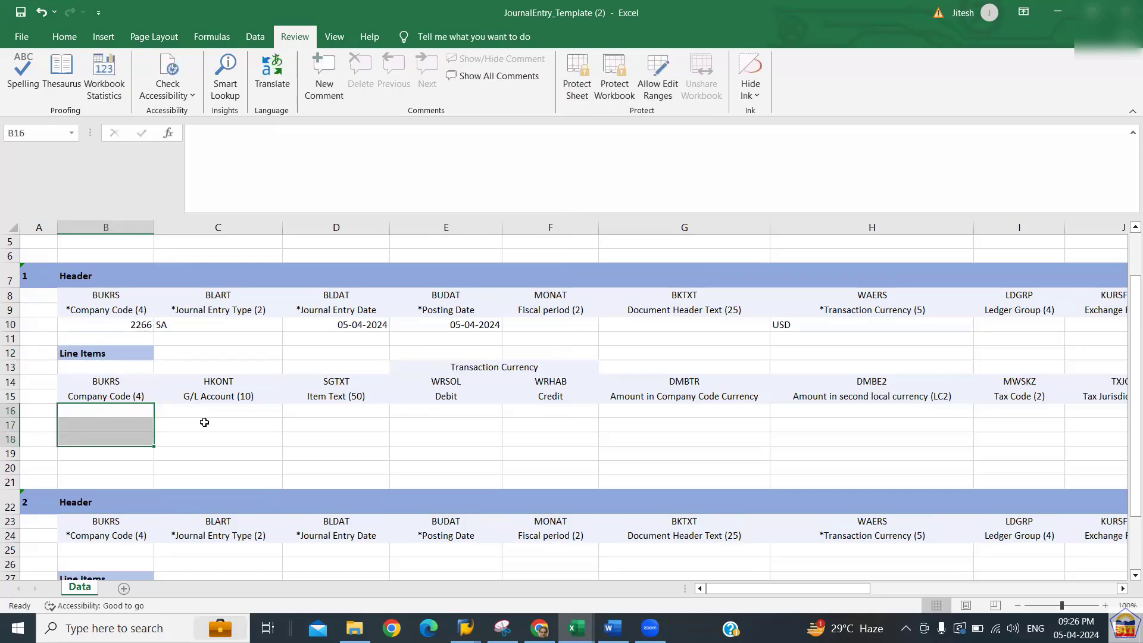
# Copy the first Header's company code 2266 into the Company Code cells B16:B18 of the three line items
pyautogui.press('Up')
pyautogui.press('Up')
pyautogui.press('Up')
pyautogui.press('Up')
pyautogui.press('Up')
pyautogui.press('Up')
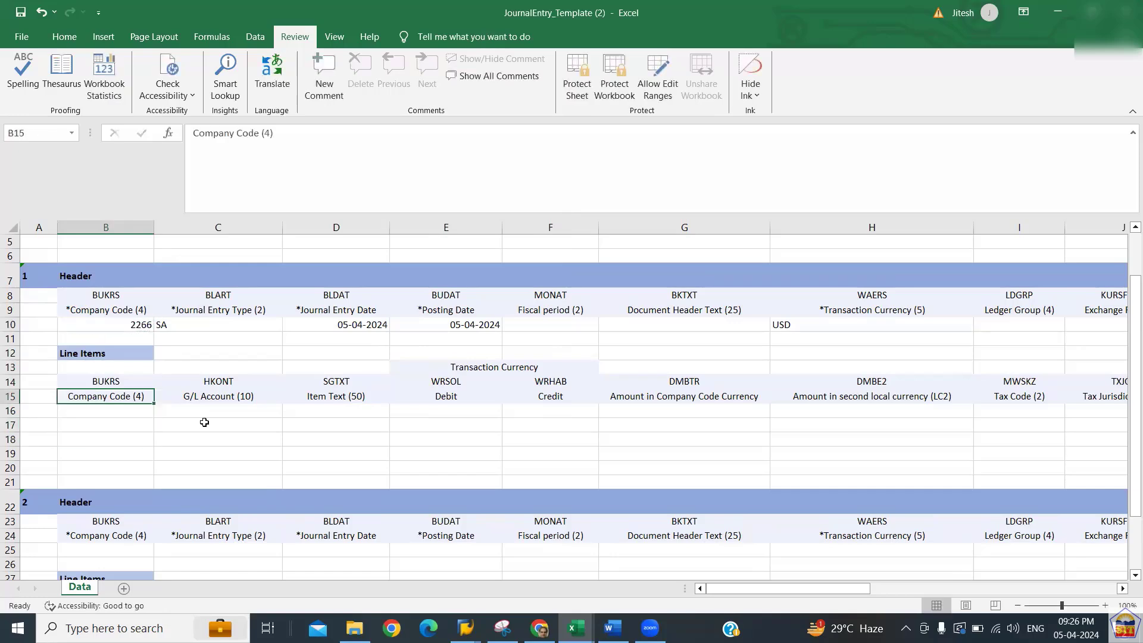
pyautogui.hotkey('ctrl', 'c')
pyautogui.press('Down')
pyautogui.press('Down')
pyautogui.press('Down')
pyautogui.press('Down')
pyautogui.press('Down')
pyautogui.press('Down')
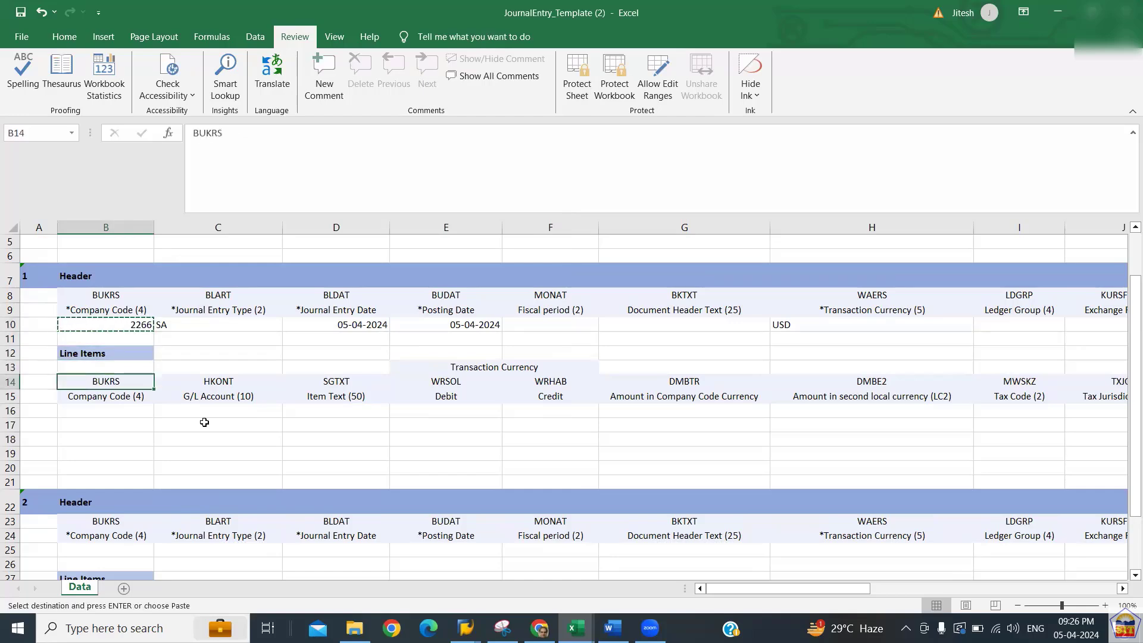
pyautogui.hotkey('shift', 'Down')
pyautogui.hotkey('shift', 'Down')
pyautogui.press('Return')
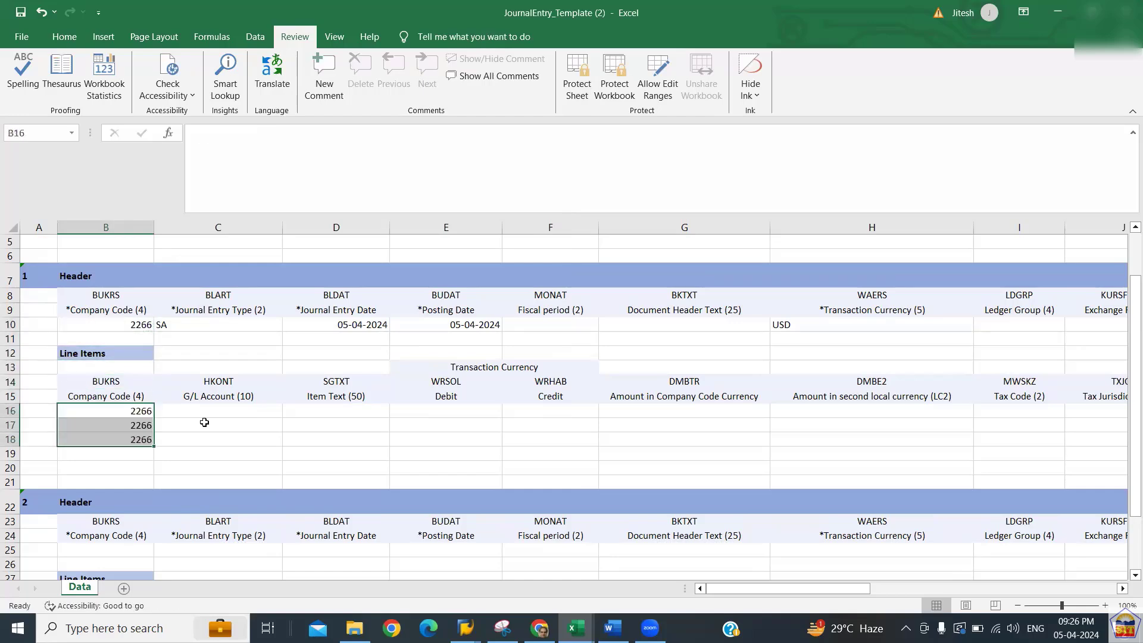
pyautogui.press('Right')
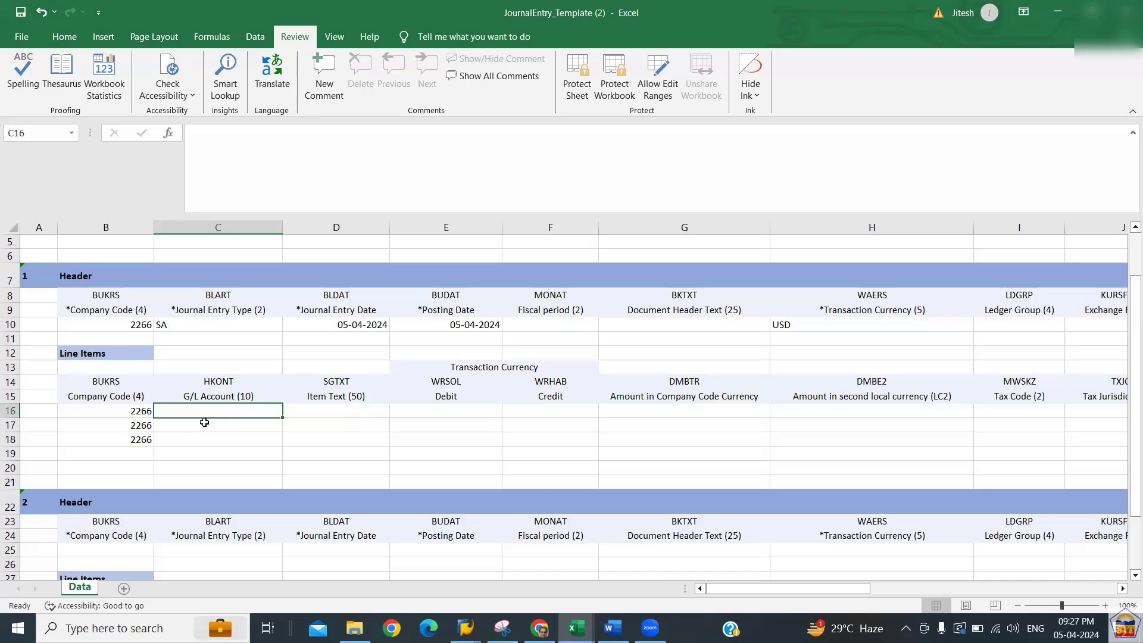
pyautogui.write("'0000")
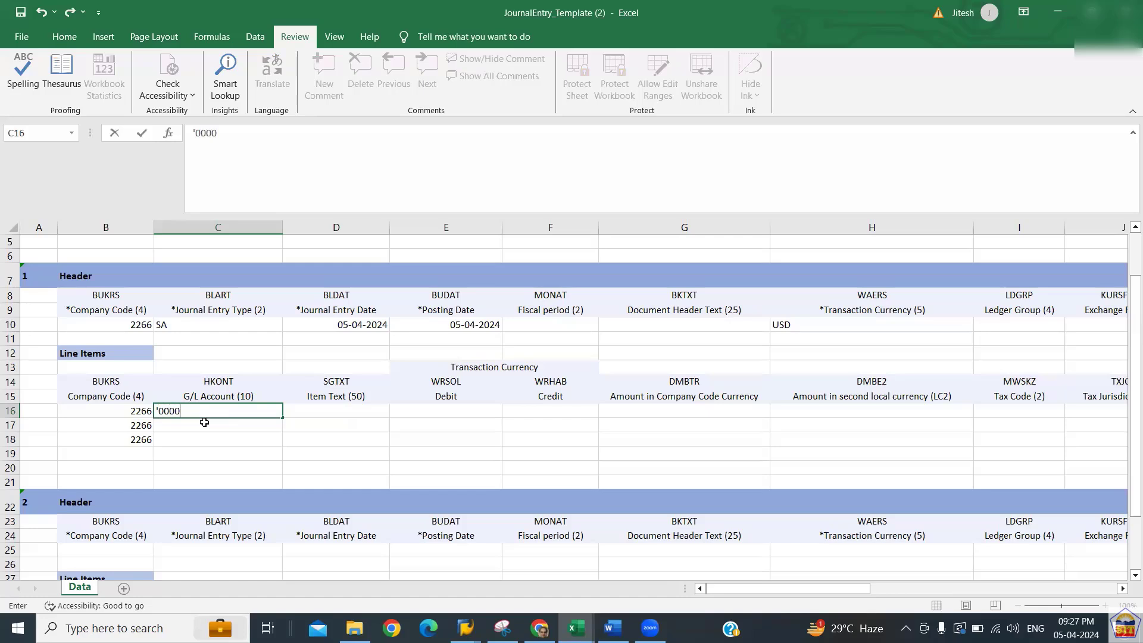
pyautogui.write('400100')
pyautogui.press('Return')
pyautogui.press('Up')
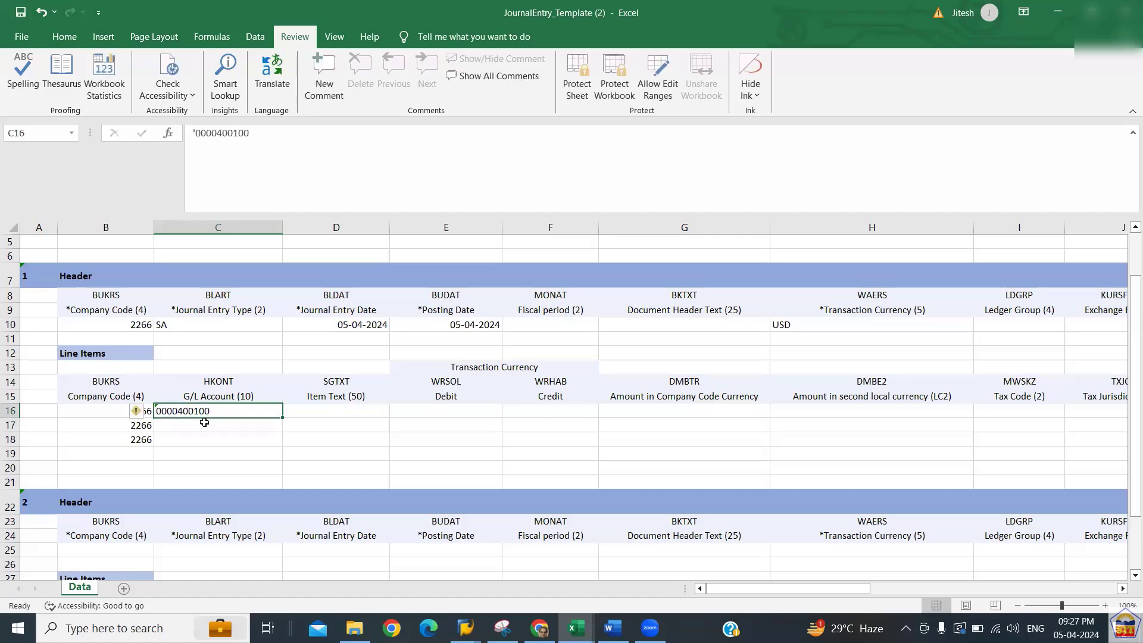
pyautogui.hotkey('shift', 'Down')
pyautogui.hotkey('shift', 'Down')
pyautogui.hotkey('shift', 'Up')
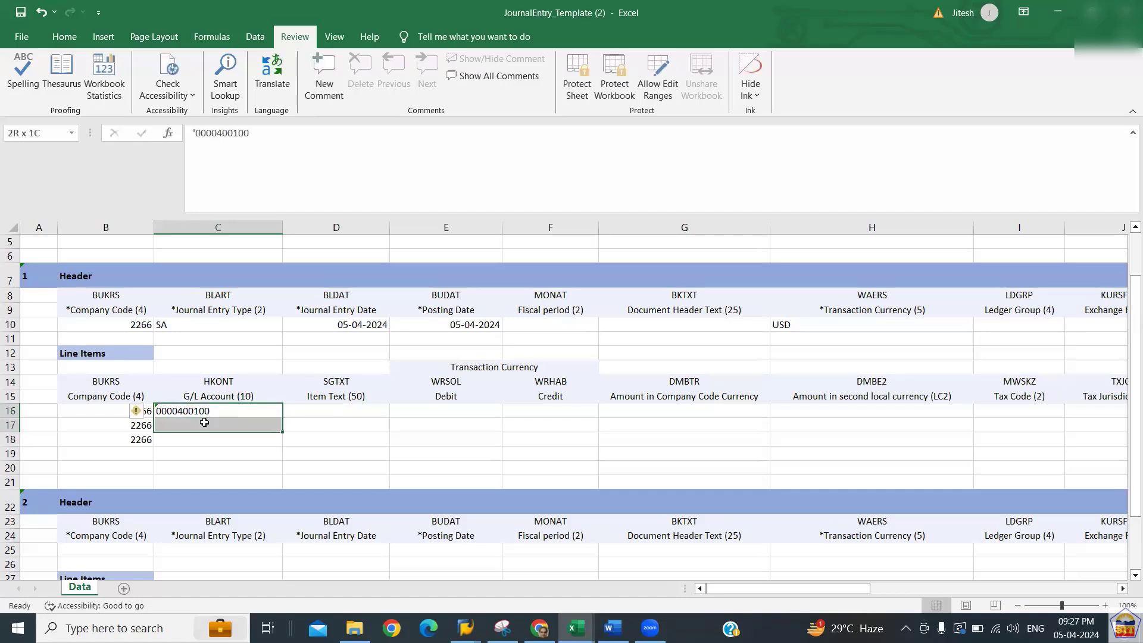
pyautogui.hotkey('shift', 'Down')
pyautogui.hotkey('ctrl', 'd')
pyautogui.click(204, 422)
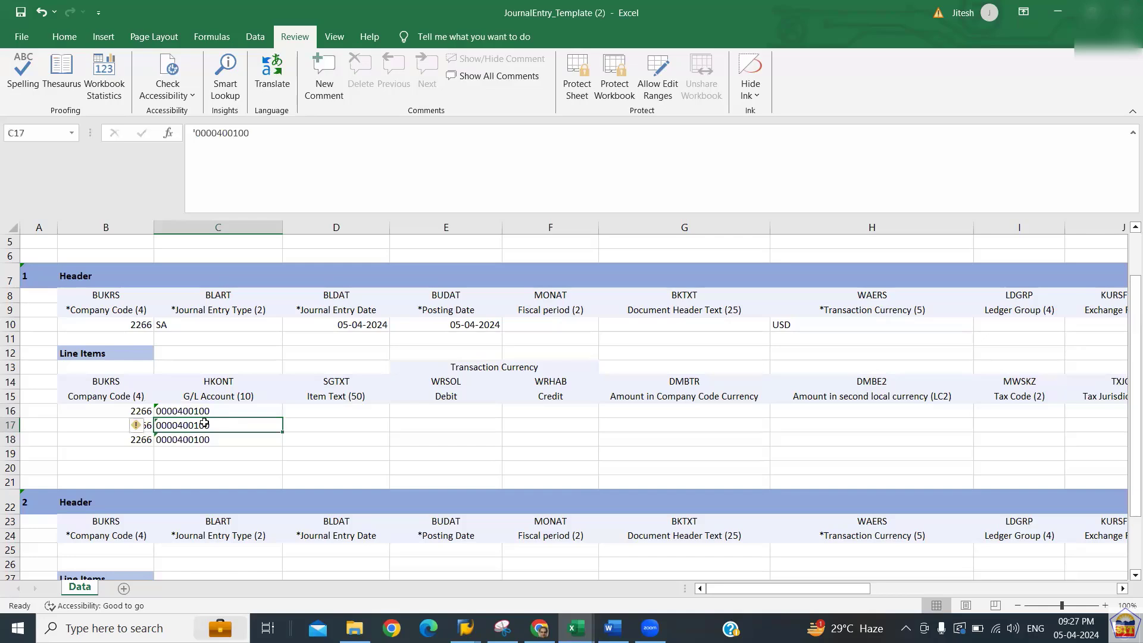
pyautogui.click(272, 131)
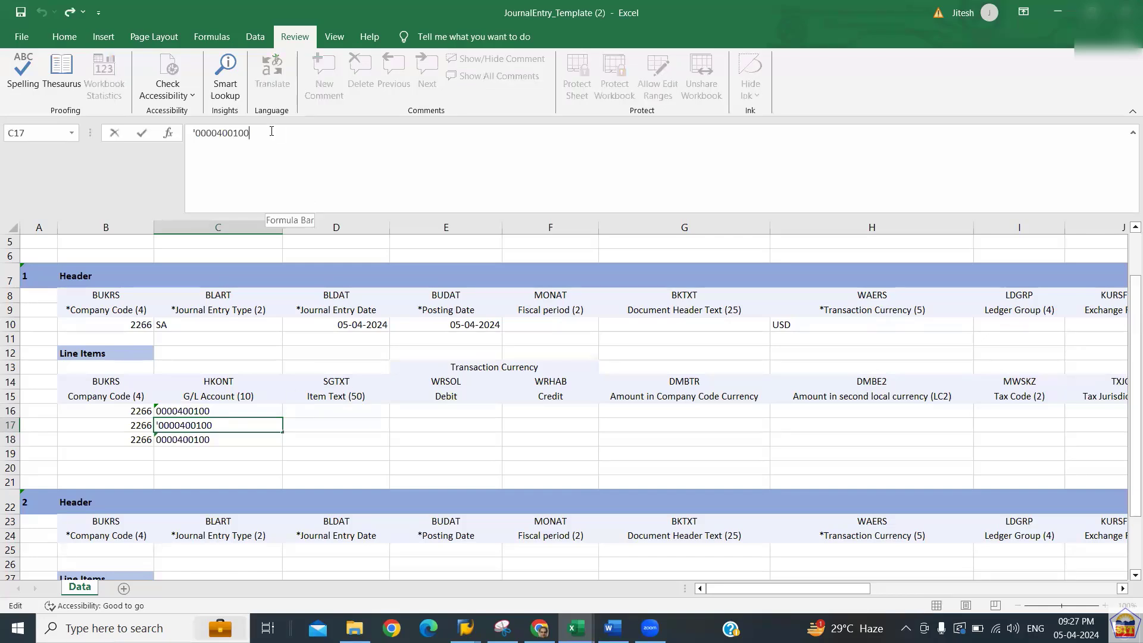
pyautogui.press('BackSpace')
pyautogui.press('BackSpace')
pyautogui.press('BackSpace')
pyautogui.press('BackSpace')
pyautogui.write('0300')
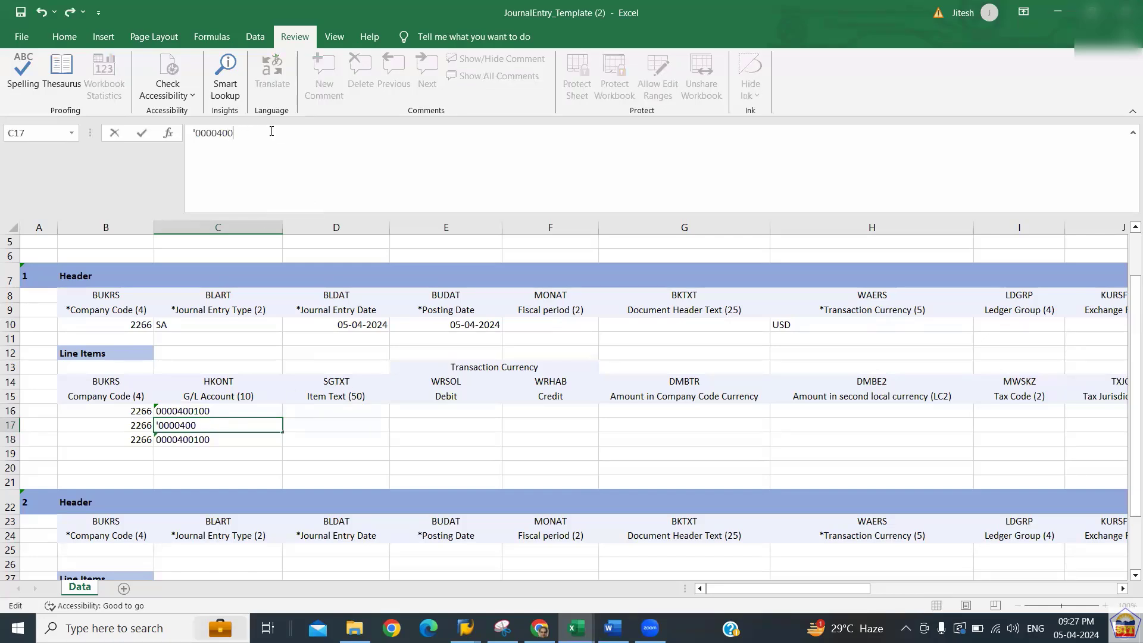
pyautogui.press('Return')
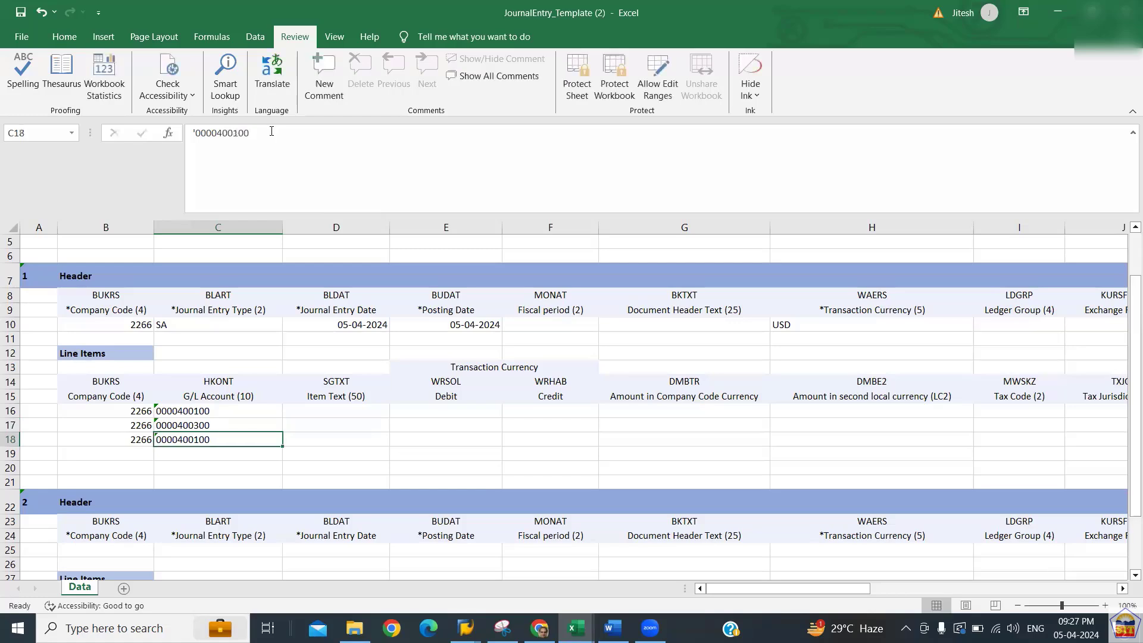
pyautogui.click(271, 132)
pyautogui.press('BackSpace')
pyautogui.press('BackSpace')
pyautogui.press('BackSpace')
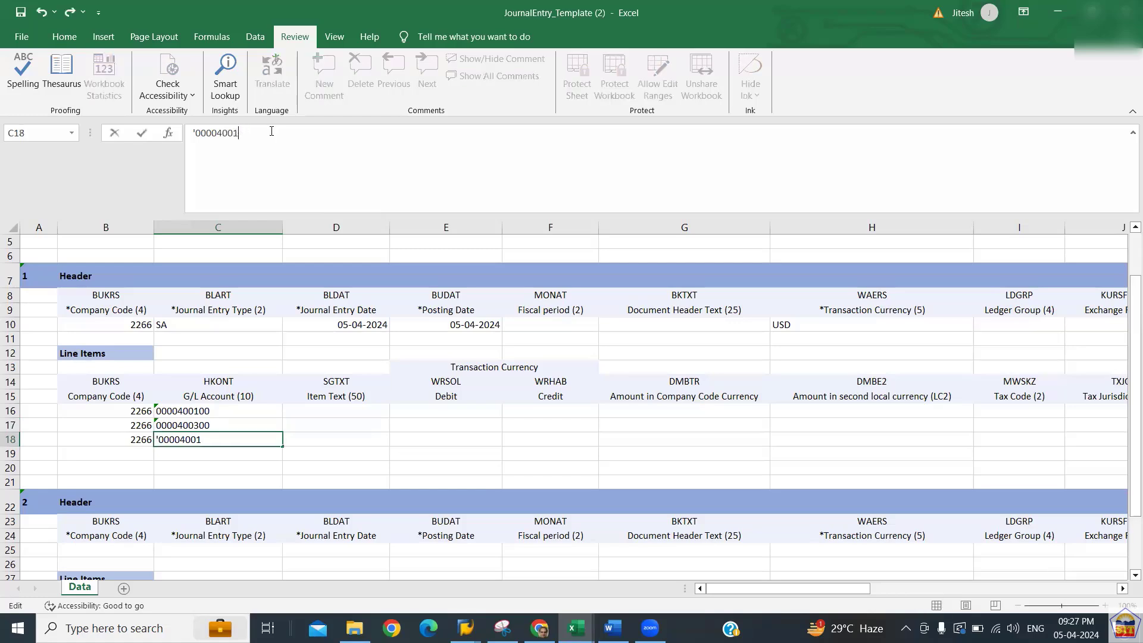
pyautogui.press('BackSpace')
pyautogui.press('BackSpace')
pyautogui.press('BackSpace')
pyautogui.write('100')
pyautogui.press('BackSpace')
pyautogui.press('BackSpace')
pyautogui.press('BackSpace')
pyautogui.write('200100')
pyautogui.press('Return')
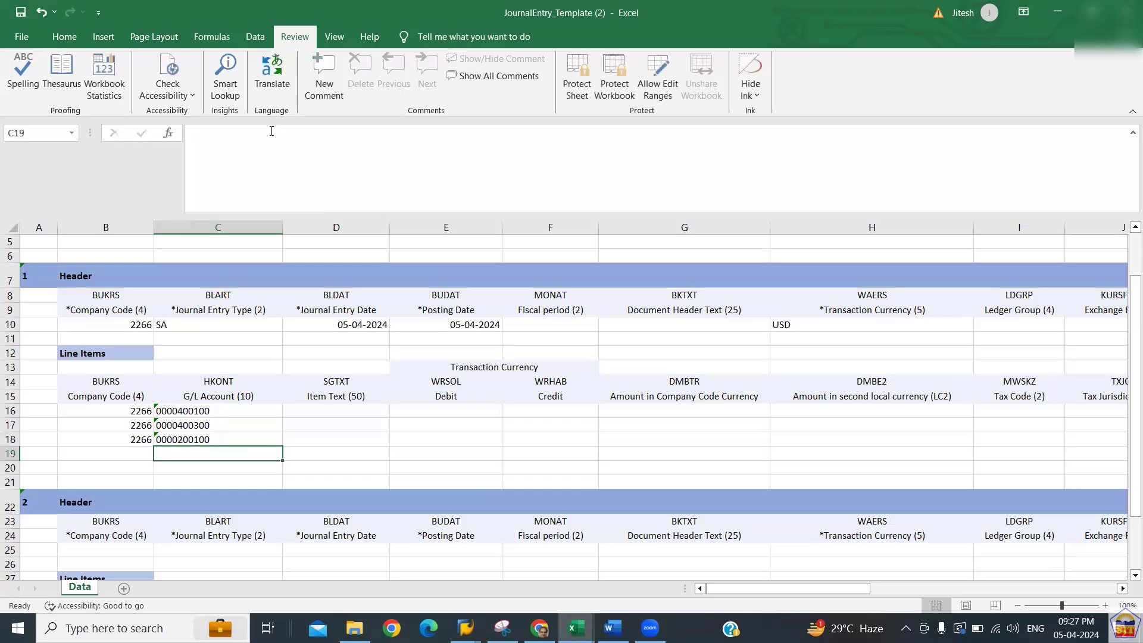
# Enter "Upload Testing 2266" as the first line item's Item Text in cell D16
pyautogui.press('Up')
pyautogui.press('Up')
pyautogui.press('Up')
pyautogui.press('Right')
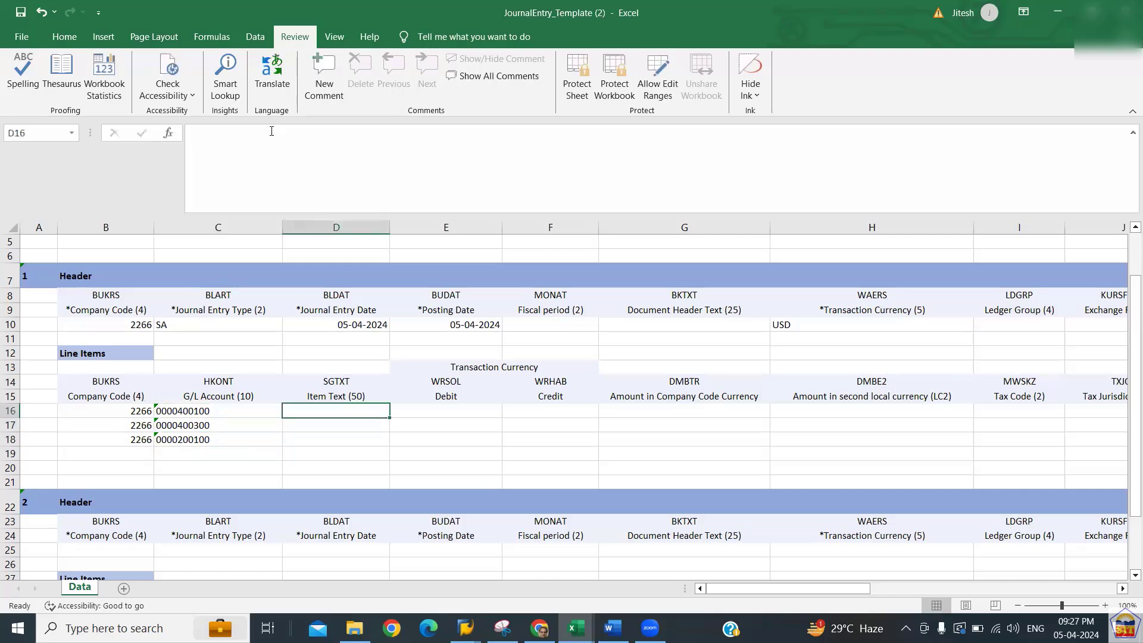
pyautogui.press('Up')
pyautogui.press('Up')
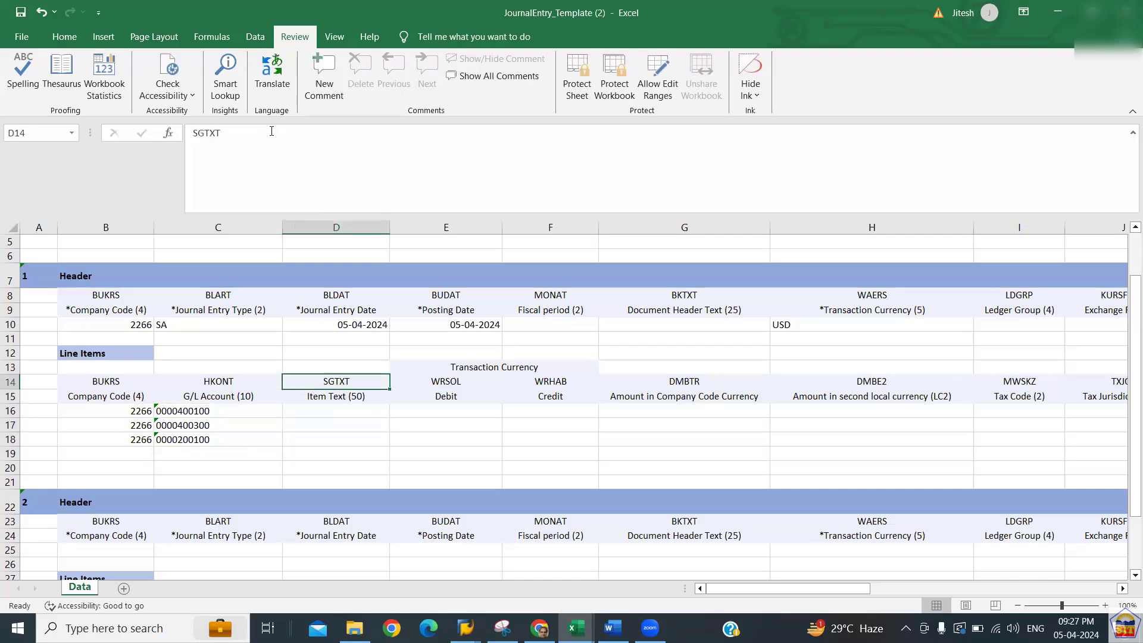
pyautogui.press('Down')
pyautogui.press('Down')
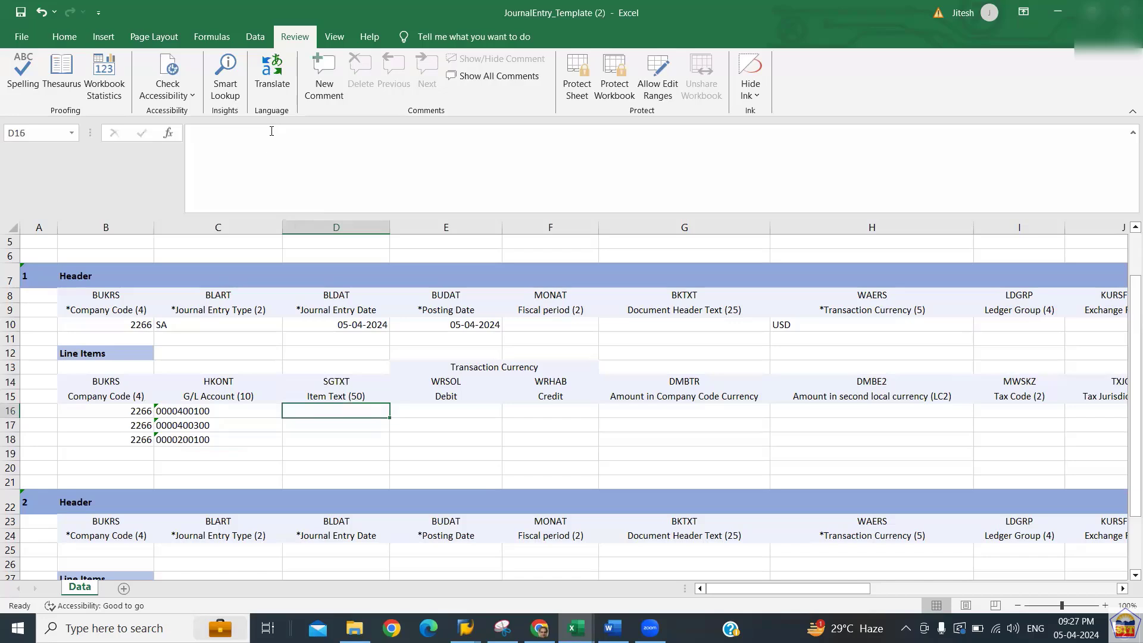
pyautogui.write('Up')
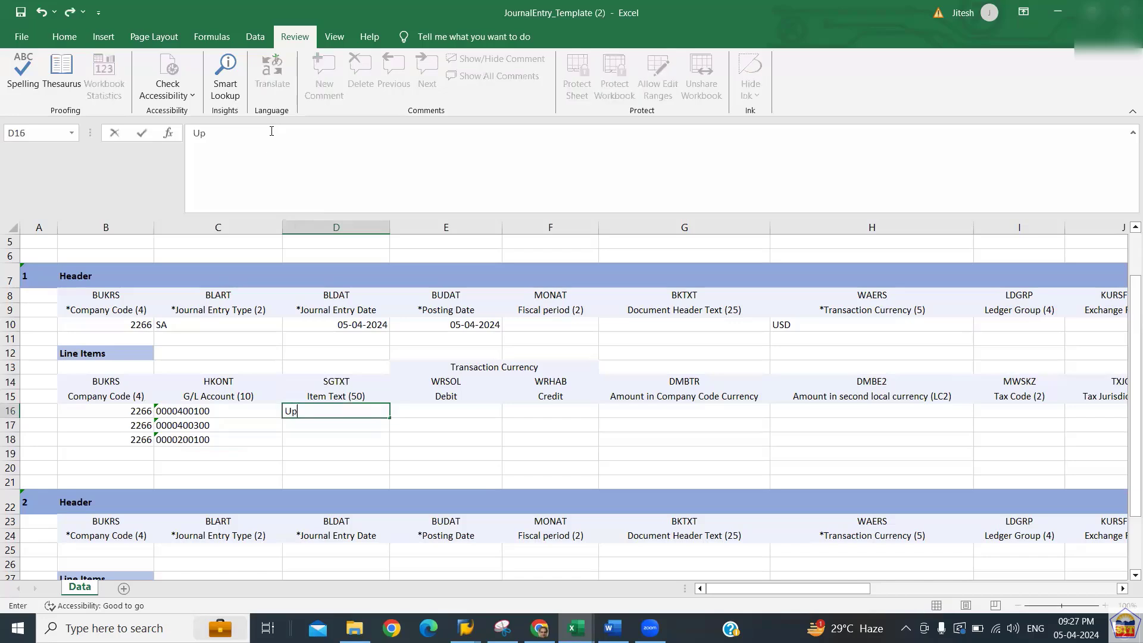
pyautogui.write('load Testing 2266')
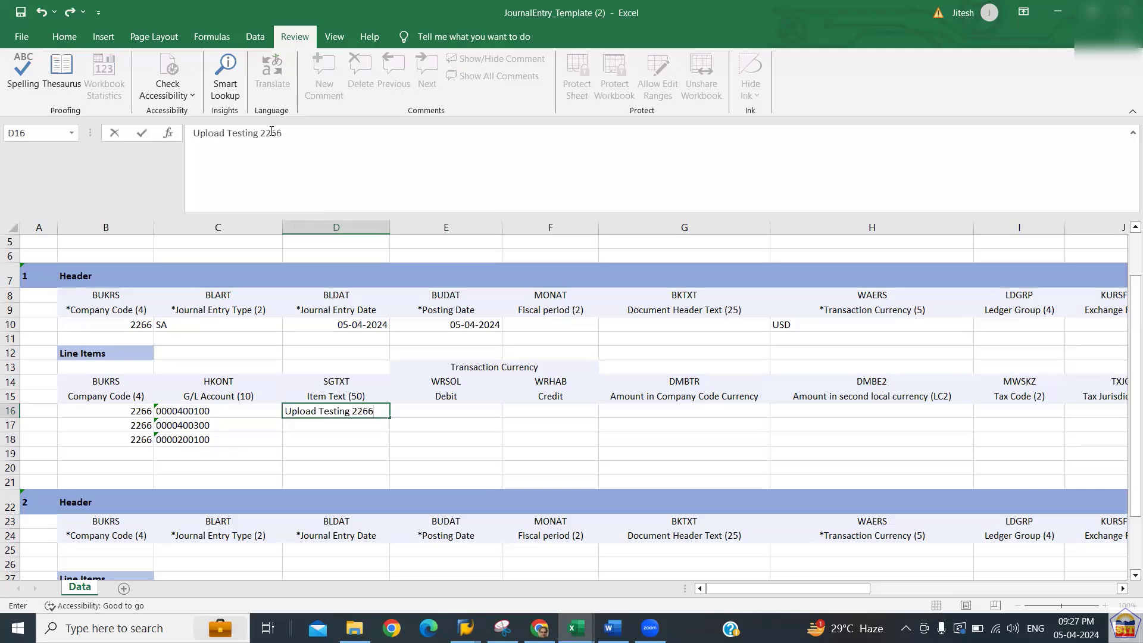
pyautogui.press('Return')
# Fill the Item Text from D16 down into cells D17:D18 for the remaining line items
pyautogui.press('Up')
pyautogui.hotkey('shift', 'Down')
pyautogui.hotkey('shift', 'Down')
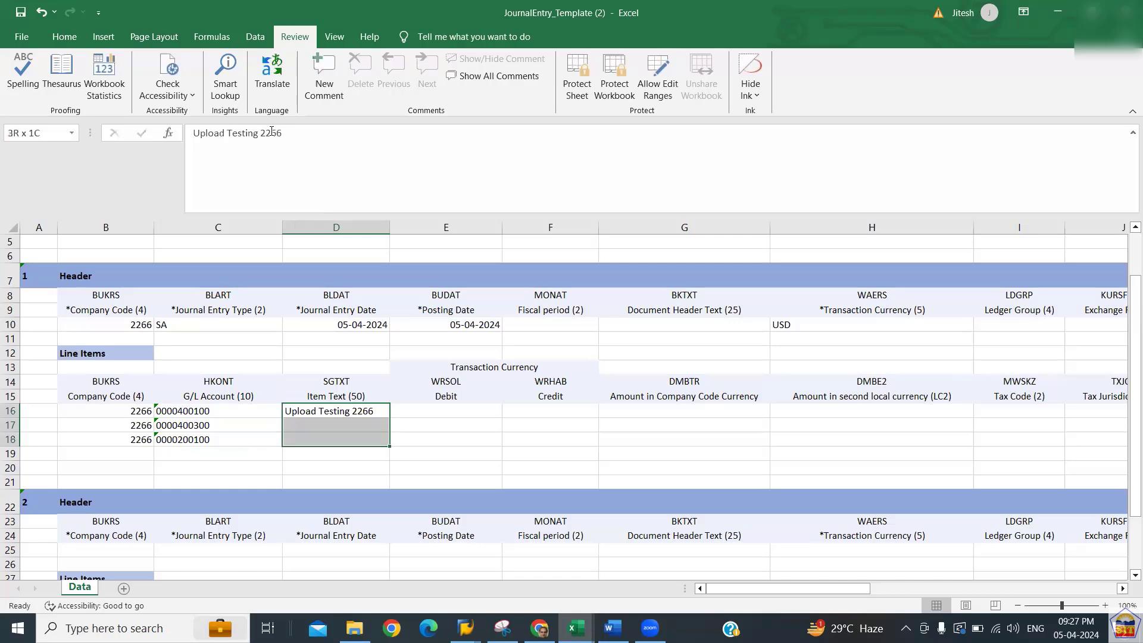
pyautogui.hotkey('ctrl', 'd')
pyautogui.press('Left')
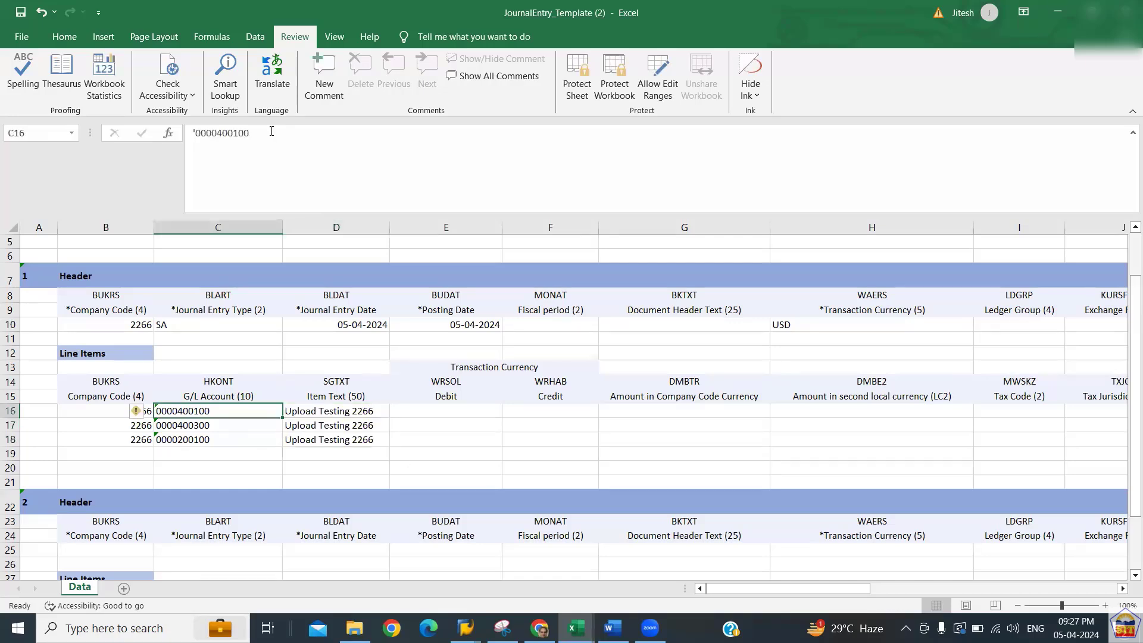
# Enter Debit amounts of 12000 in E16 for the first line item and 13000 in E17 for the second
pyautogui.press('Right')
pyautogui.press('Right')
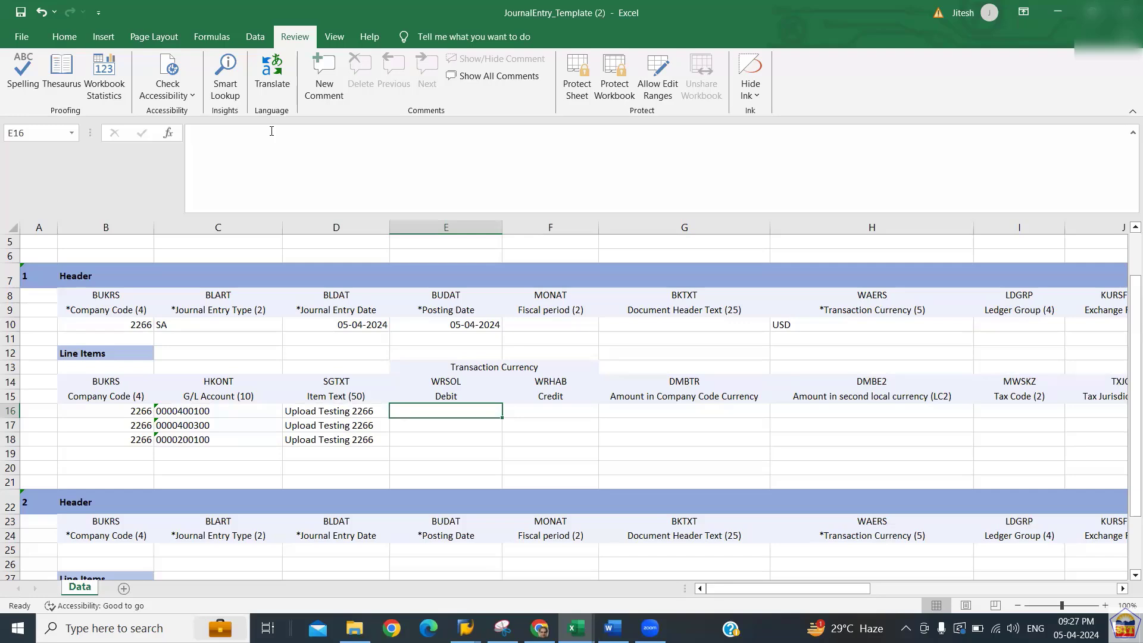
pyautogui.write('11000')
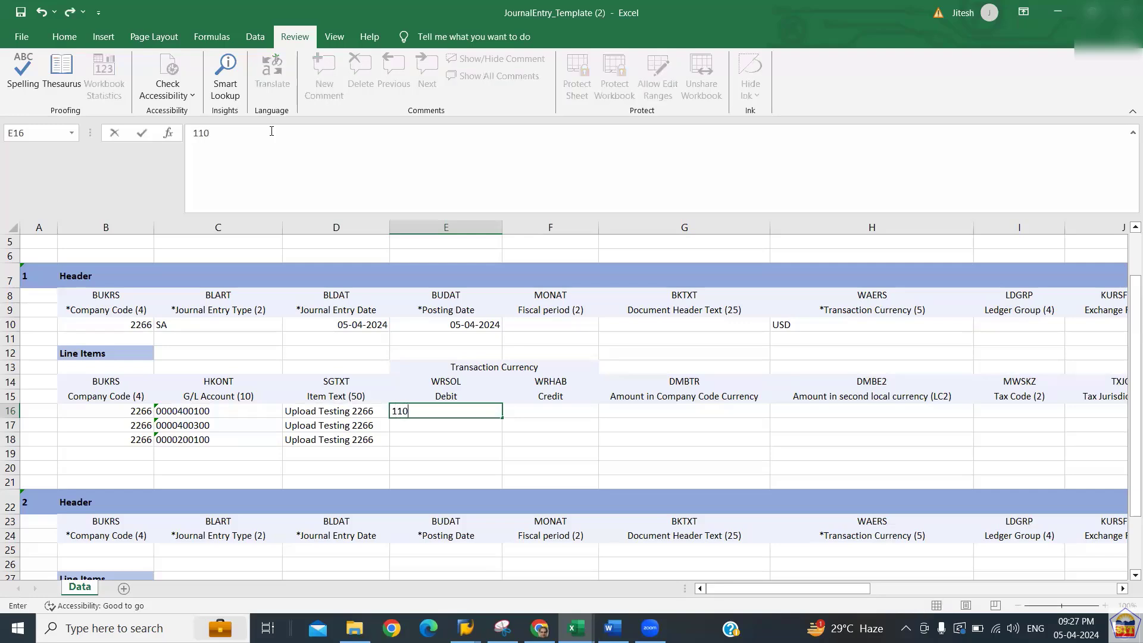
pyautogui.press('BackSpace')
pyautogui.press('BackSpace')
pyautogui.press('BackSpace')
pyautogui.press('BackSpace')
pyautogui.write('2000')
pyautogui.press('Return')
pyautogui.write('13000')
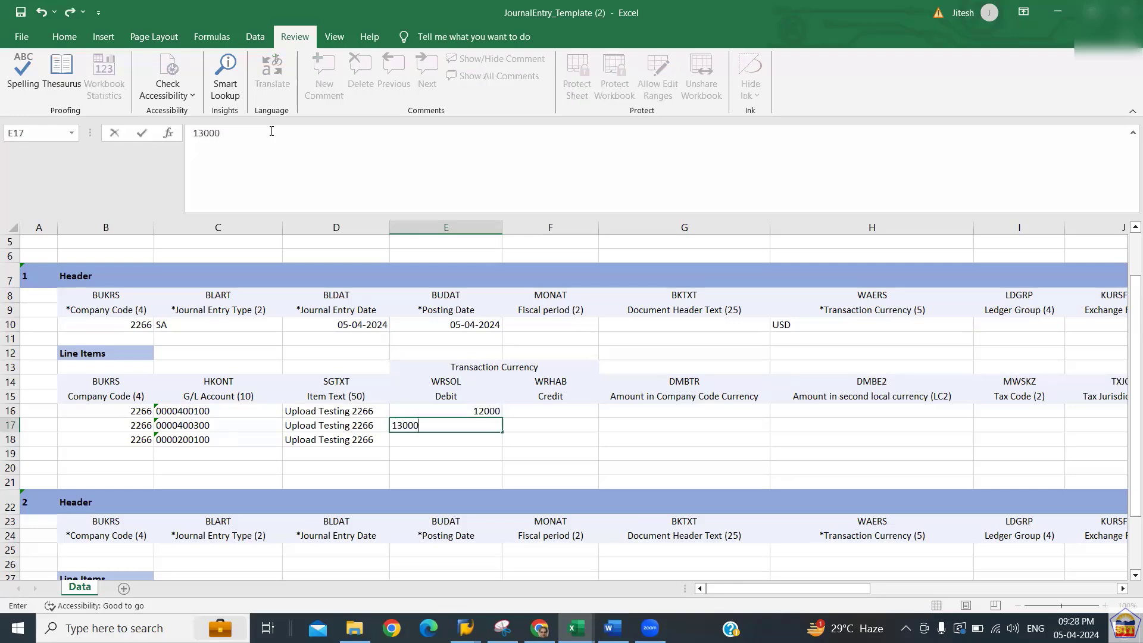
pyautogui.press('Return')
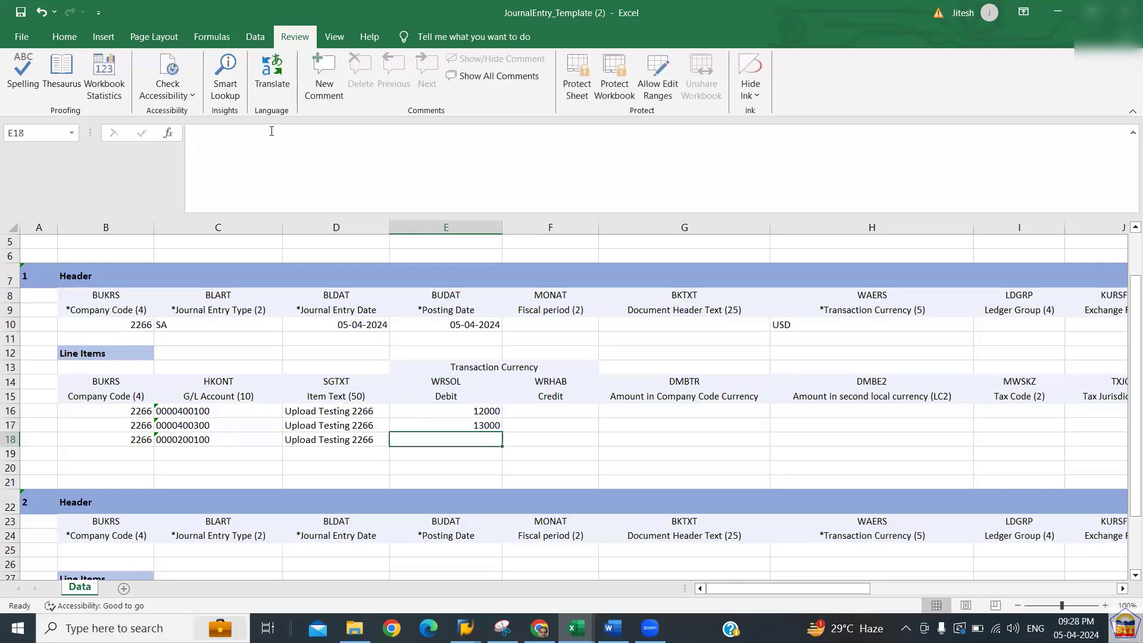
# Enter a credit of 25000 on the third line item of journal entry 1, matching the two debit amounts
pyautogui.press('Up')
pyautogui.press('Up')
pyautogui.hotkey('shift', 'Down')
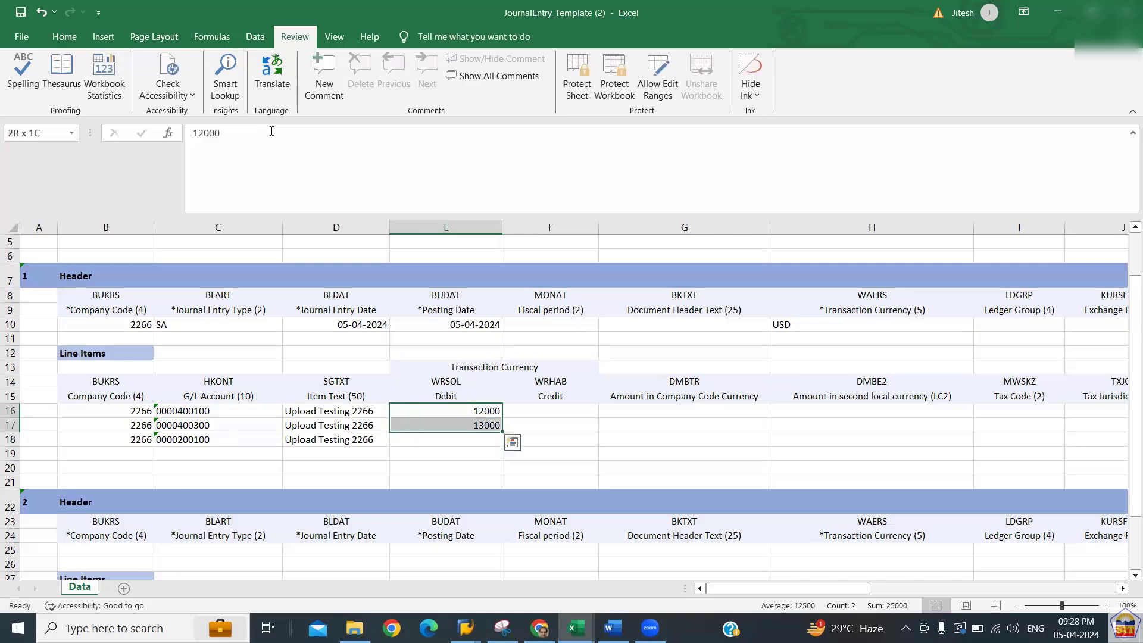
pyautogui.press('Down')
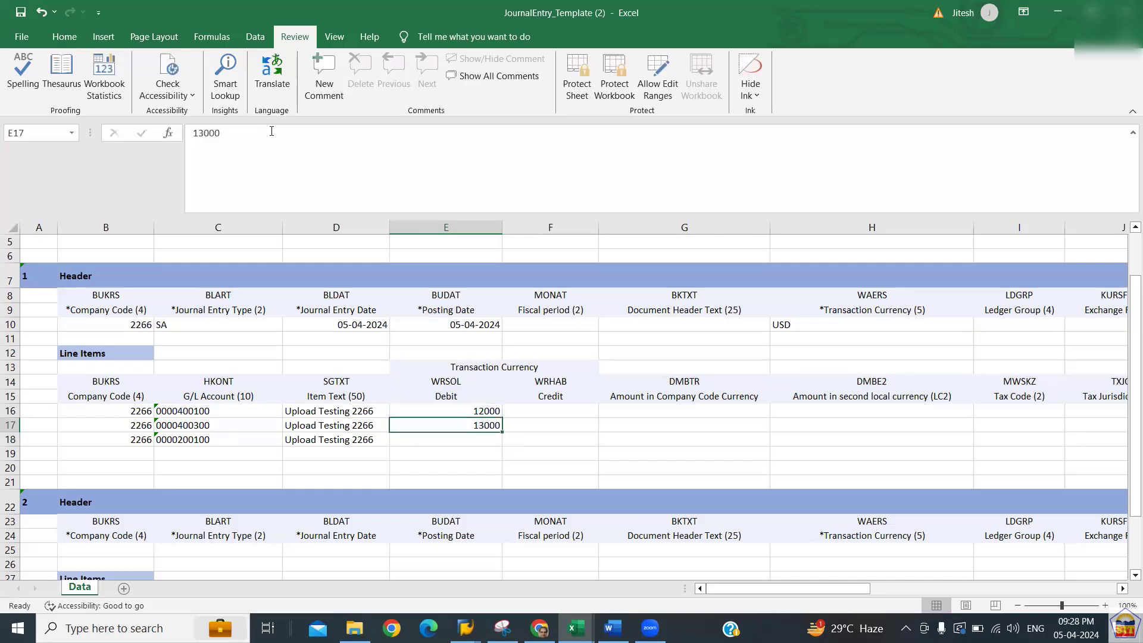
pyautogui.press('Down')
pyautogui.press('Right')
pyautogui.write('25000')
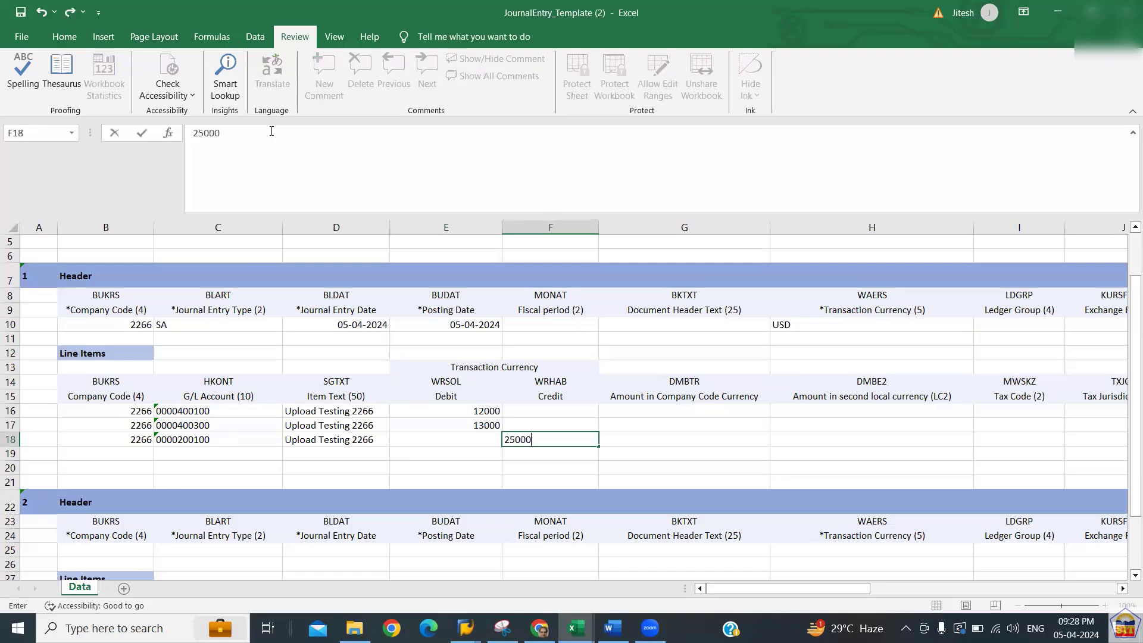
pyautogui.press('Return')
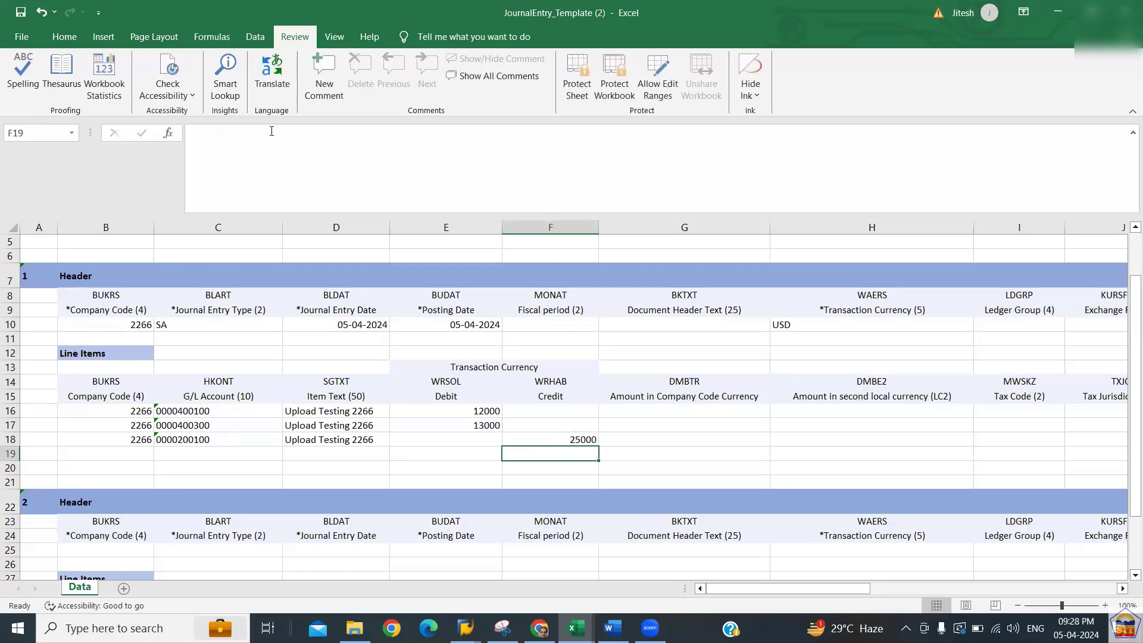
# Format the two debit amounts and the credit amount of journal entry 1 with two decimal places
pyautogui.press('Up')
pyautogui.press('Up')
pyautogui.press('Up')
pyautogui.press('Left')
pyautogui.hotkey('shift', 'Down')
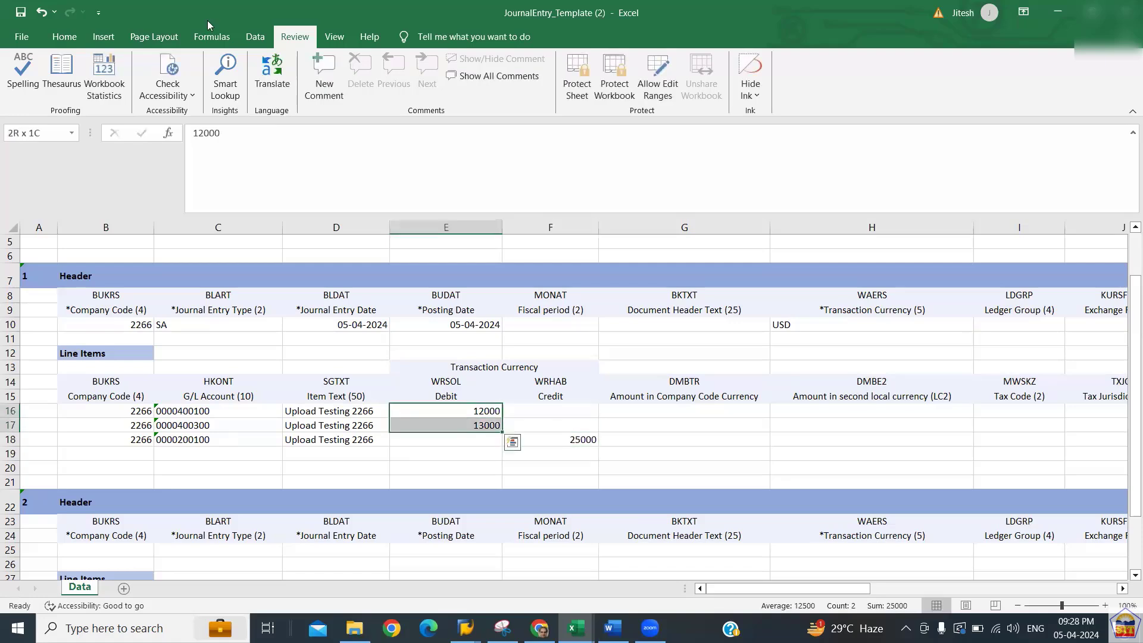
pyautogui.click(64, 36)
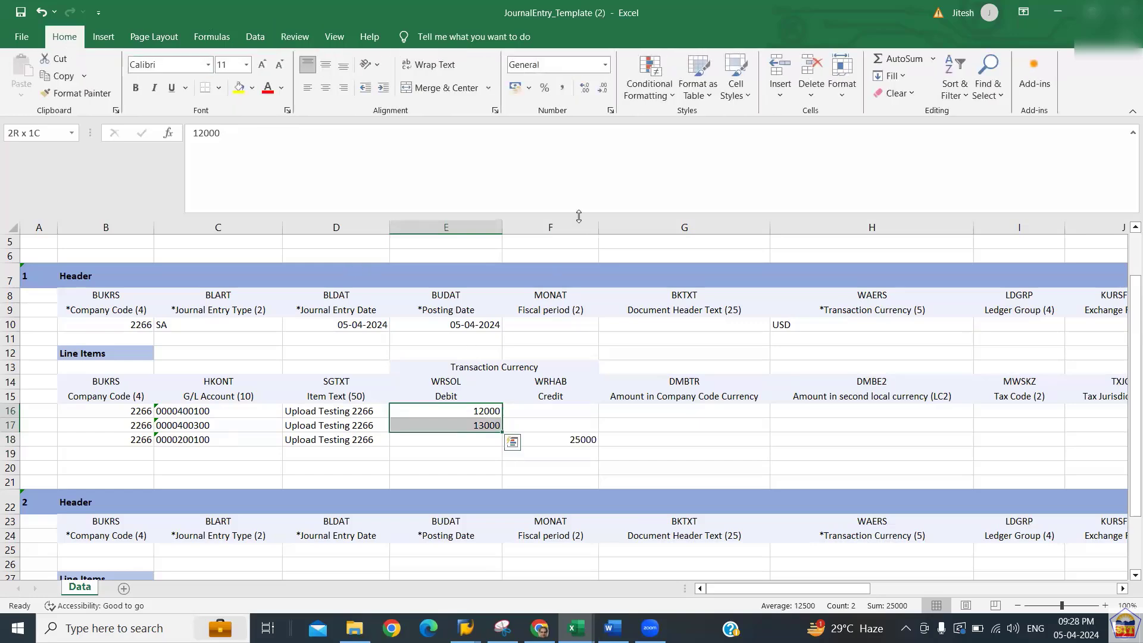
pyautogui.click(587, 94)
pyautogui.click(587, 94)
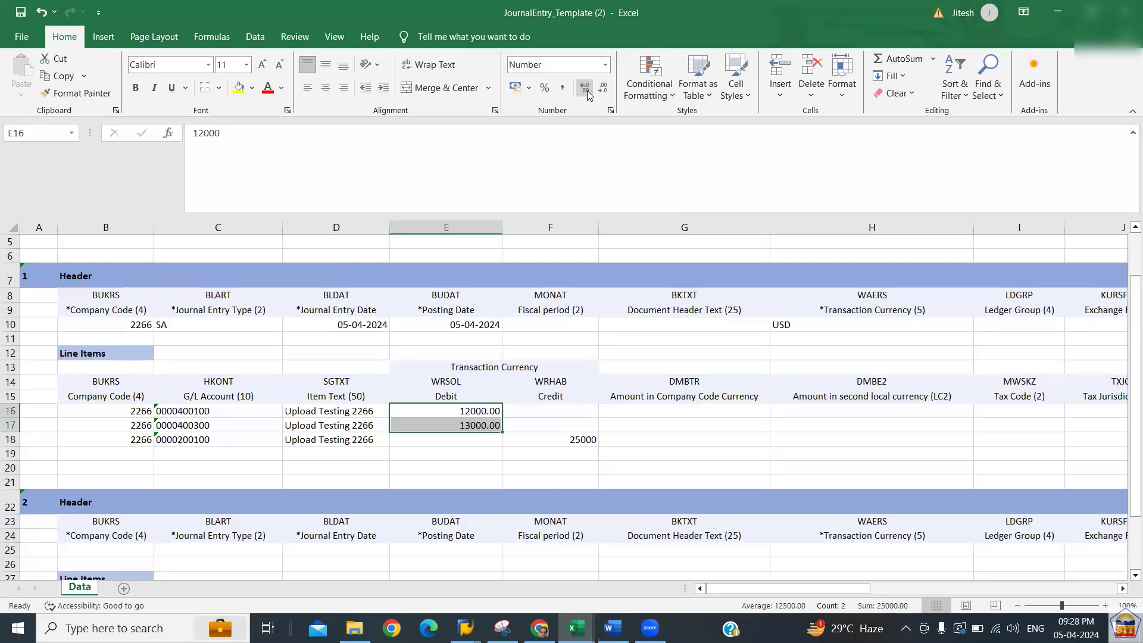
pyautogui.click(566, 440)
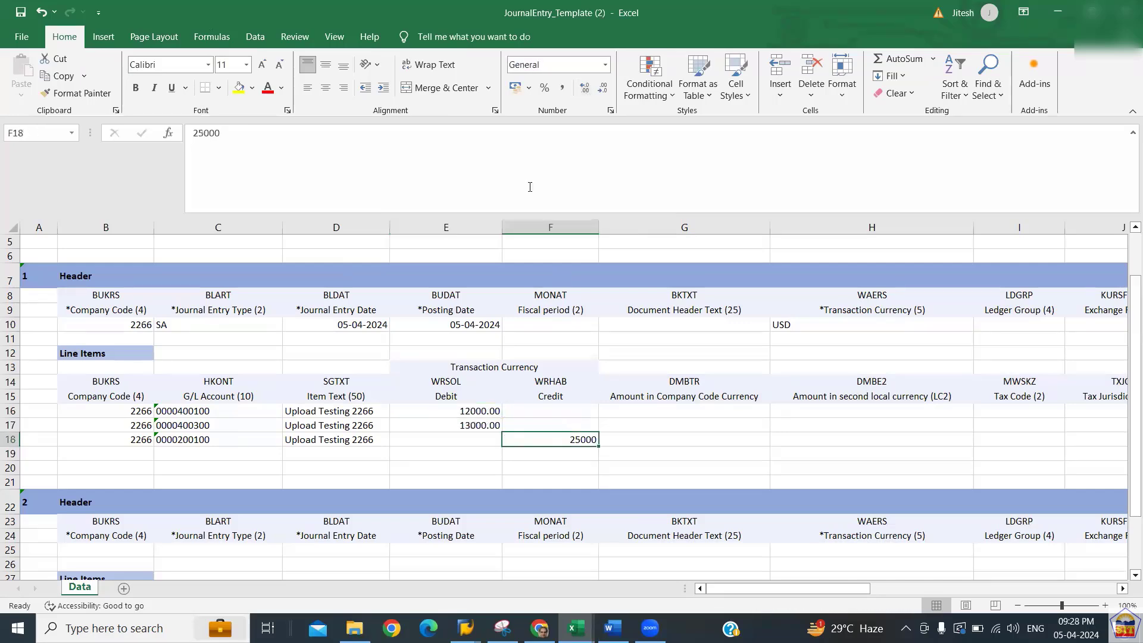
pyautogui.click(586, 92)
pyautogui.click(585, 92)
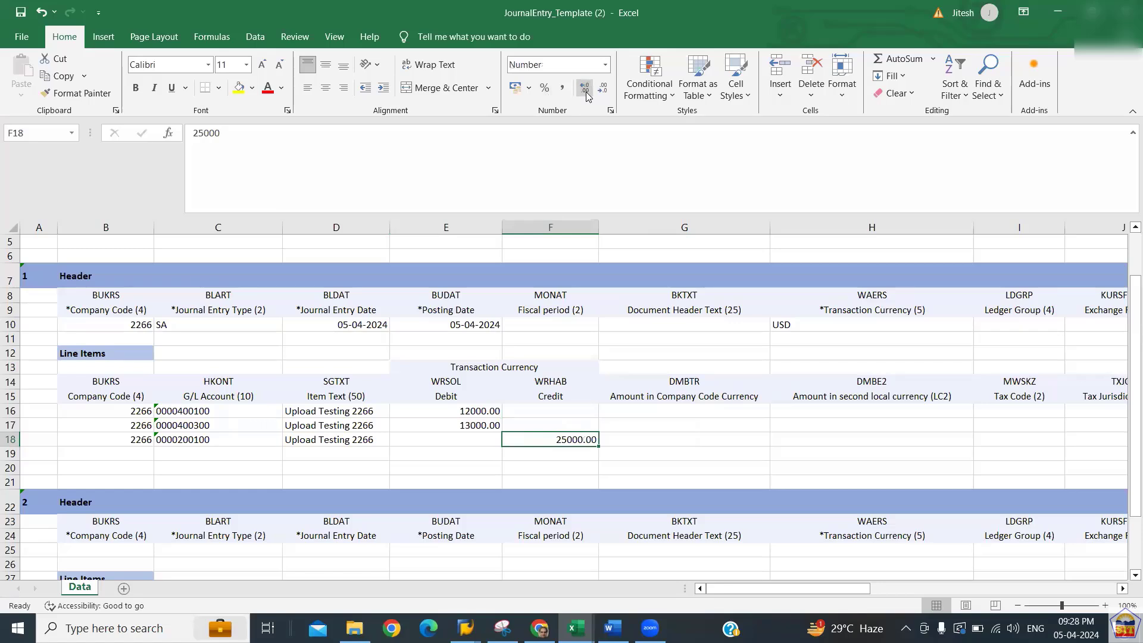
# Copy the completed header row 10 of journal entry 1 into the empty header row 25 of journal entry 2
pyautogui.press('Left')
pyautogui.press('Left')
pyautogui.press('Home')
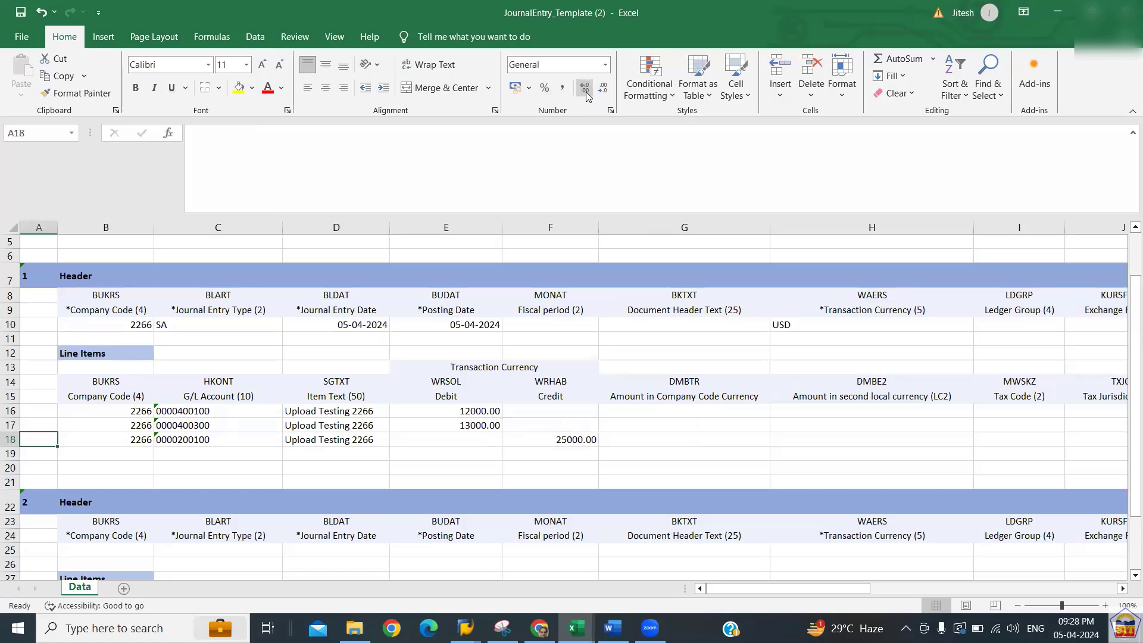
pyautogui.press('Up')
pyautogui.press('Up')
pyautogui.press('Up')
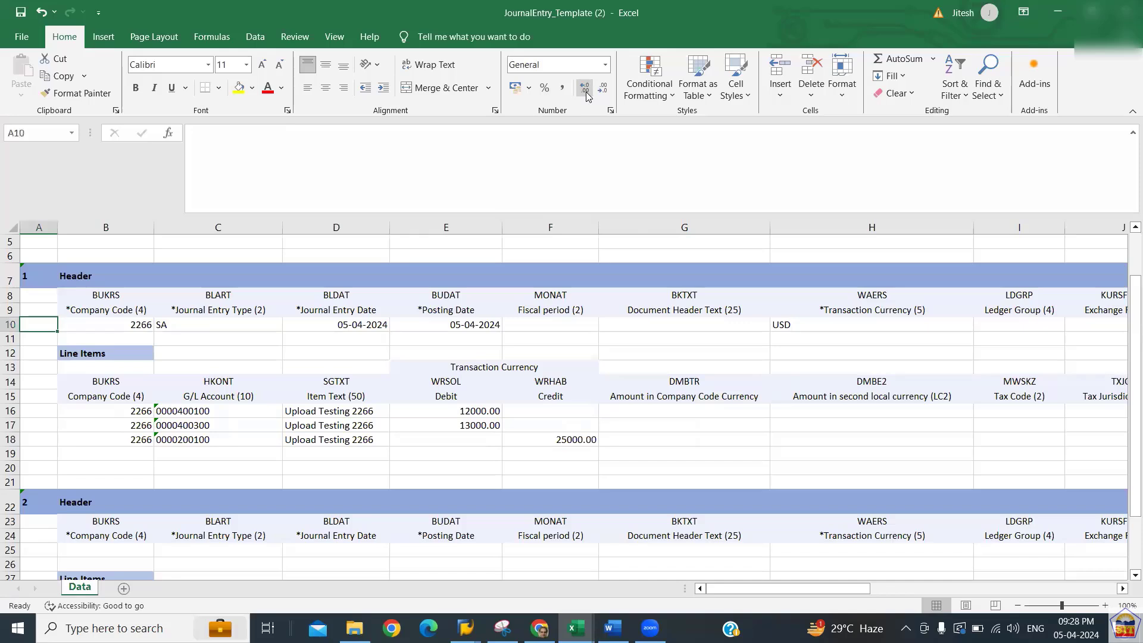
pyautogui.press('Right')
pyautogui.press('Right')
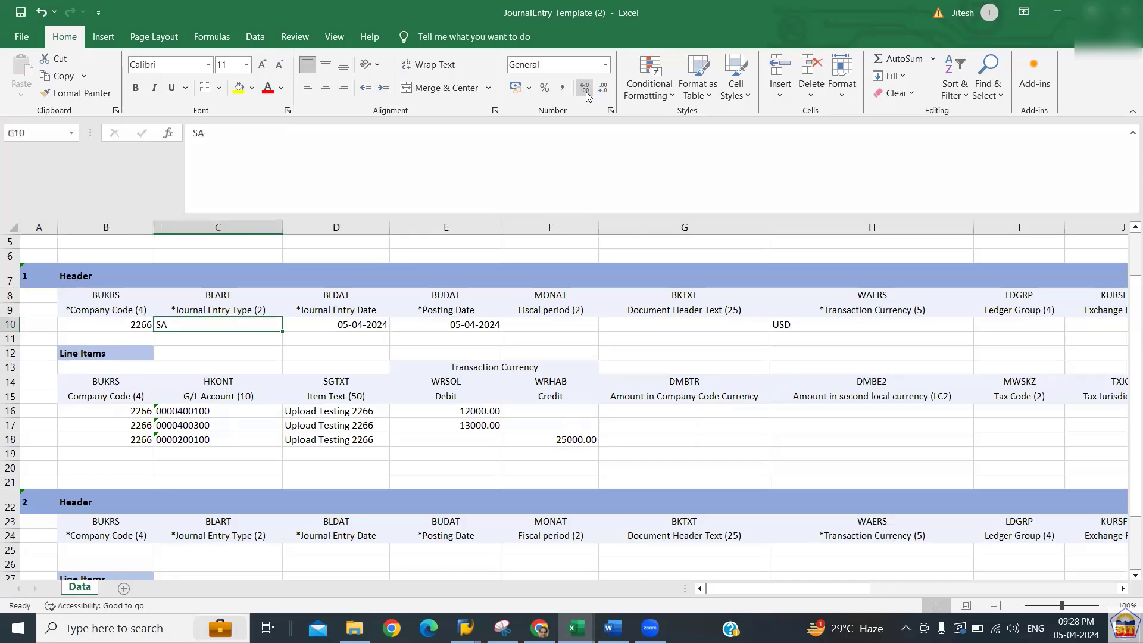
pyautogui.press('Left')
pyautogui.hotkey('shift', 'space')
pyautogui.hotkey('ctrl', 'c')
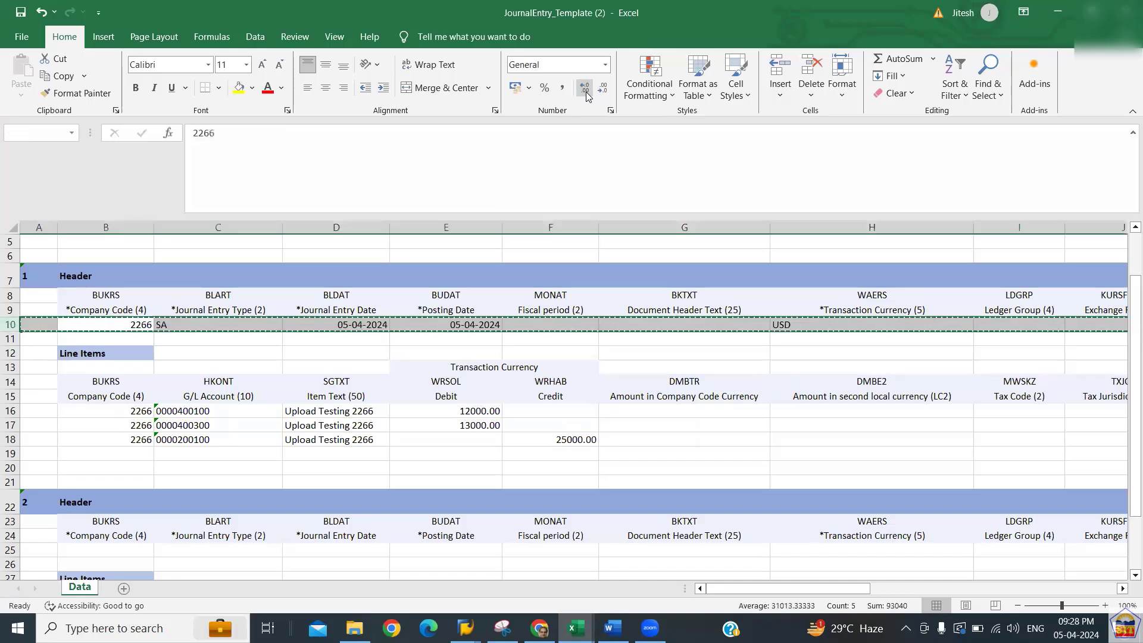
pyautogui.press('Down')
pyautogui.press('Down')
pyautogui.press('Down')
pyautogui.press('Down')
pyautogui.press('Down')
pyautogui.press('Down')
pyautogui.press('Down')
pyautogui.press('Down')
pyautogui.press('Down')
pyautogui.press('Down')
pyautogui.press('Down')
pyautogui.press('Down')
pyautogui.press('Down')
pyautogui.press('Down')
pyautogui.press('Down')
pyautogui.press('Down')
pyautogui.press('Down')
pyautogui.press('Down')
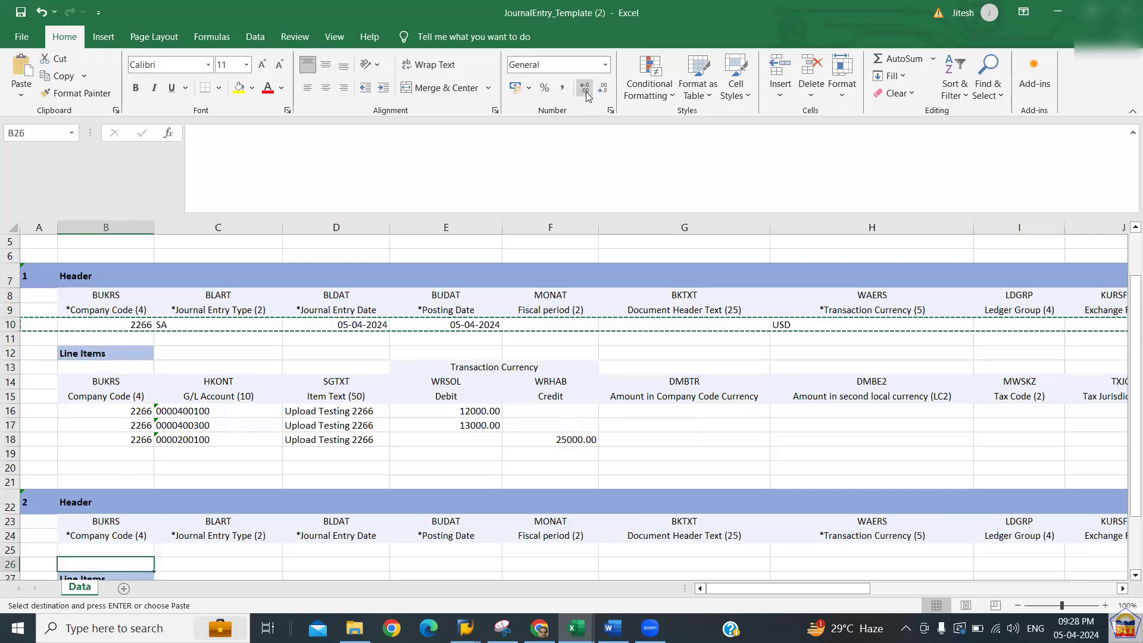
pyautogui.press('Down')
pyautogui.press('Down')
pyautogui.press('Down')
pyautogui.press('Up')
pyautogui.press('Up')
pyautogui.press('Up')
pyautogui.press('Up')
pyautogui.press('Up')
pyautogui.press('Up')
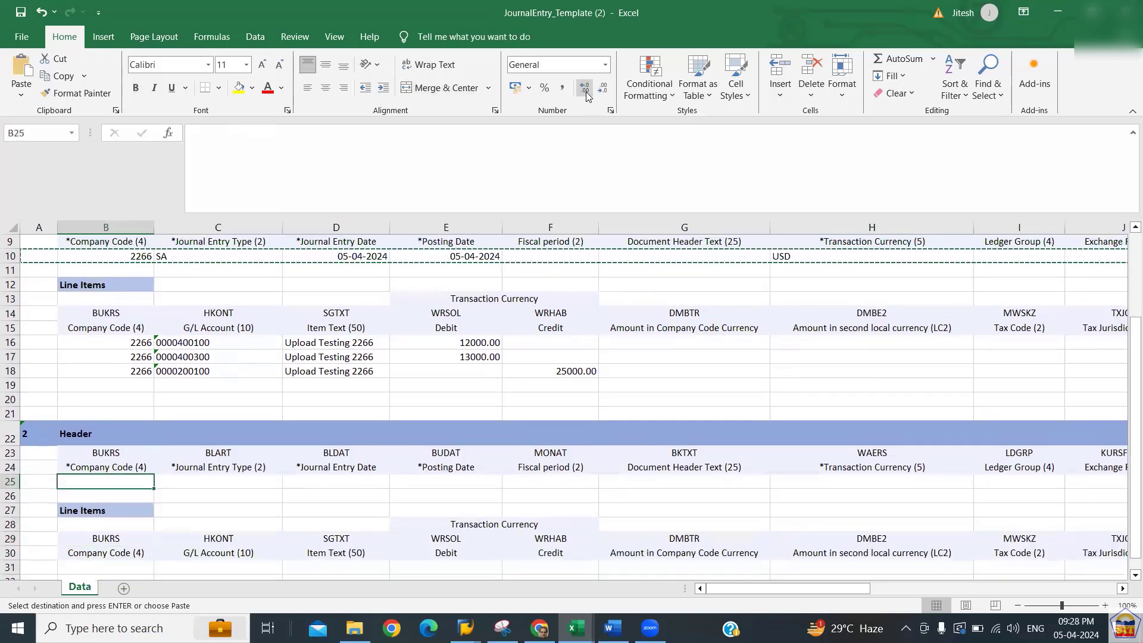
pyautogui.press('Left')
pyautogui.press('Return')
# Copy line item rows 16 to 19 of journal entry 1 into journal entry 2, starting at row 31
pyautogui.press('Up')
pyautogui.press('Up')
pyautogui.press('Up')
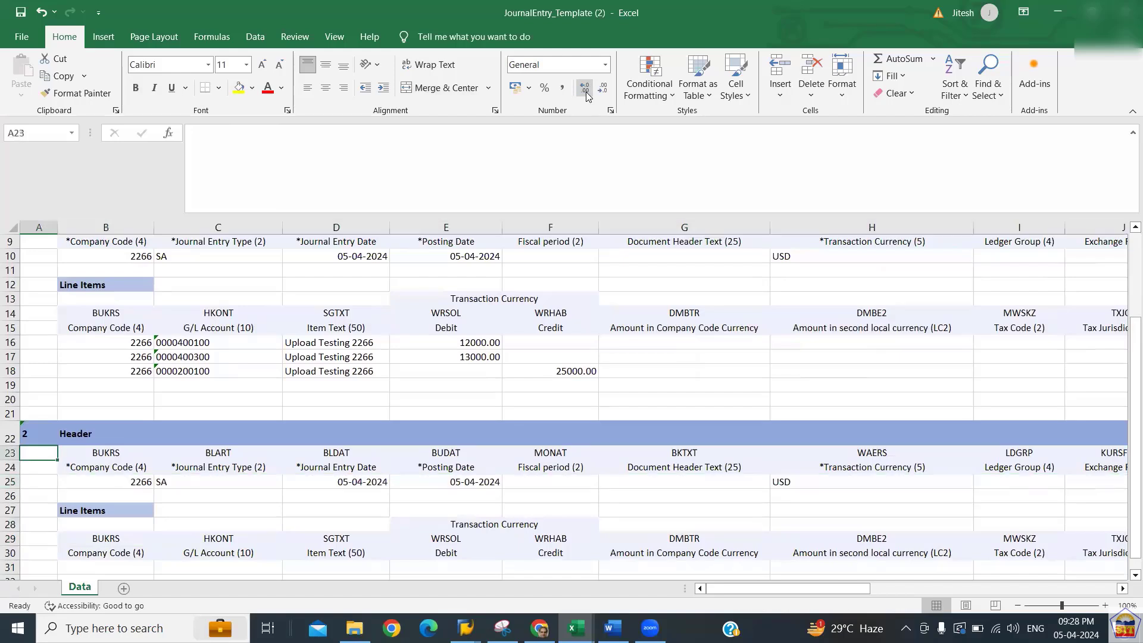
pyautogui.press('Right')
pyautogui.press('Left')
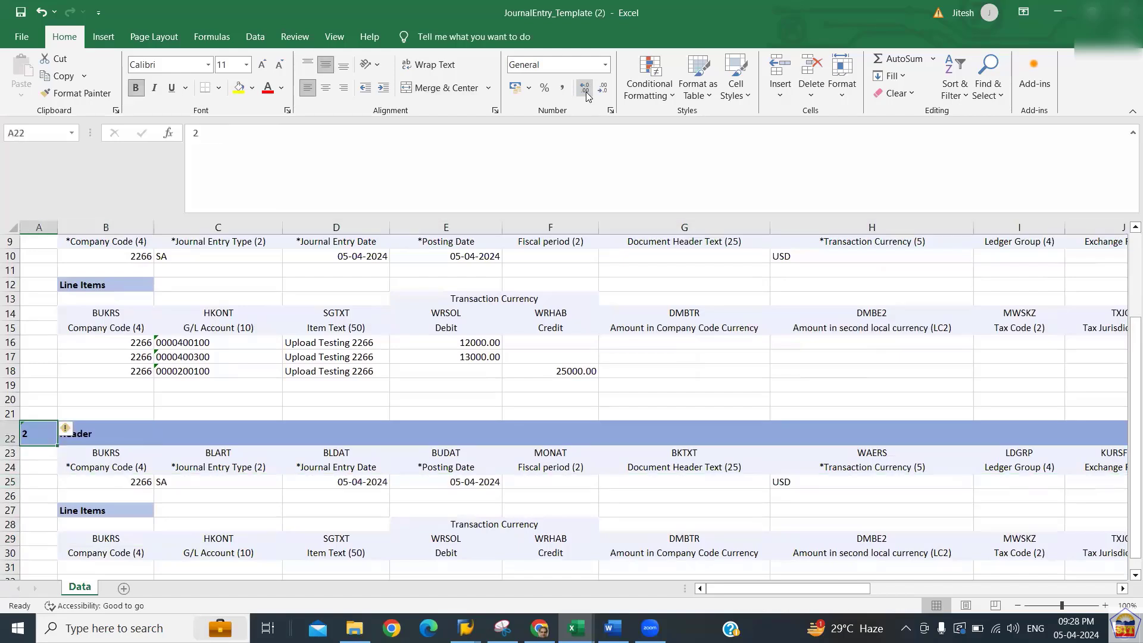
pyautogui.press('Down')
pyautogui.press('Down')
pyautogui.press('Down')
pyautogui.press('Up')
pyautogui.press('Up')
pyautogui.press('Up')
pyautogui.press('Up')
pyautogui.press('Up')
pyautogui.press('Up')
pyautogui.press('Up')
pyautogui.press('Up')
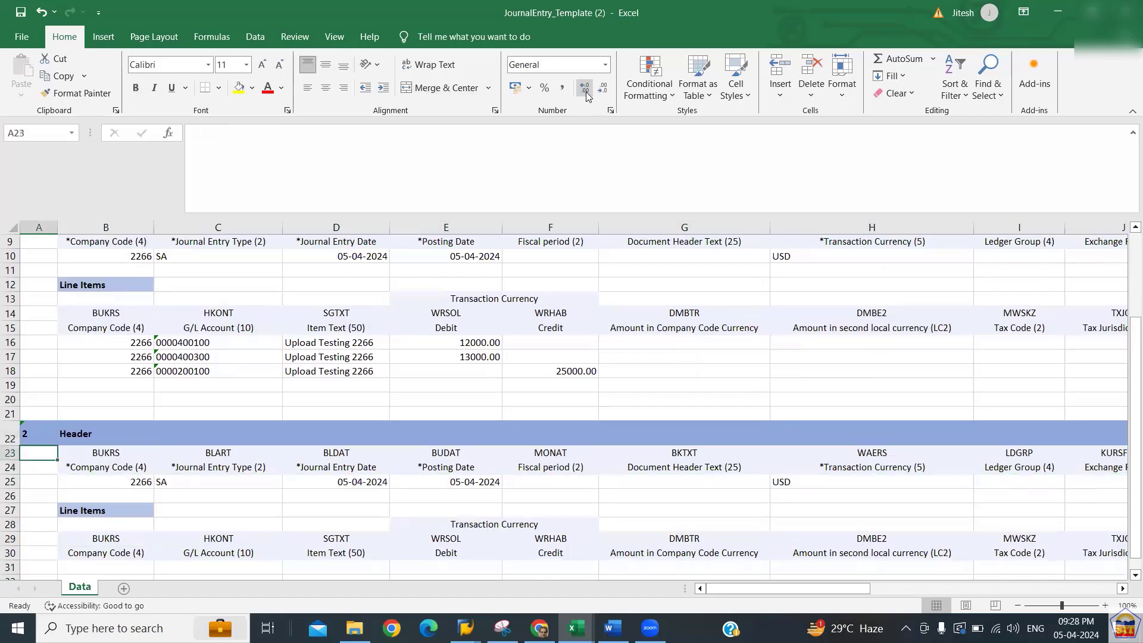
pyautogui.press('Up')
pyautogui.hotkey('shift', 'Down')
pyautogui.hotkey('shift', 'Down')
pyautogui.hotkey('shift', 'Down')
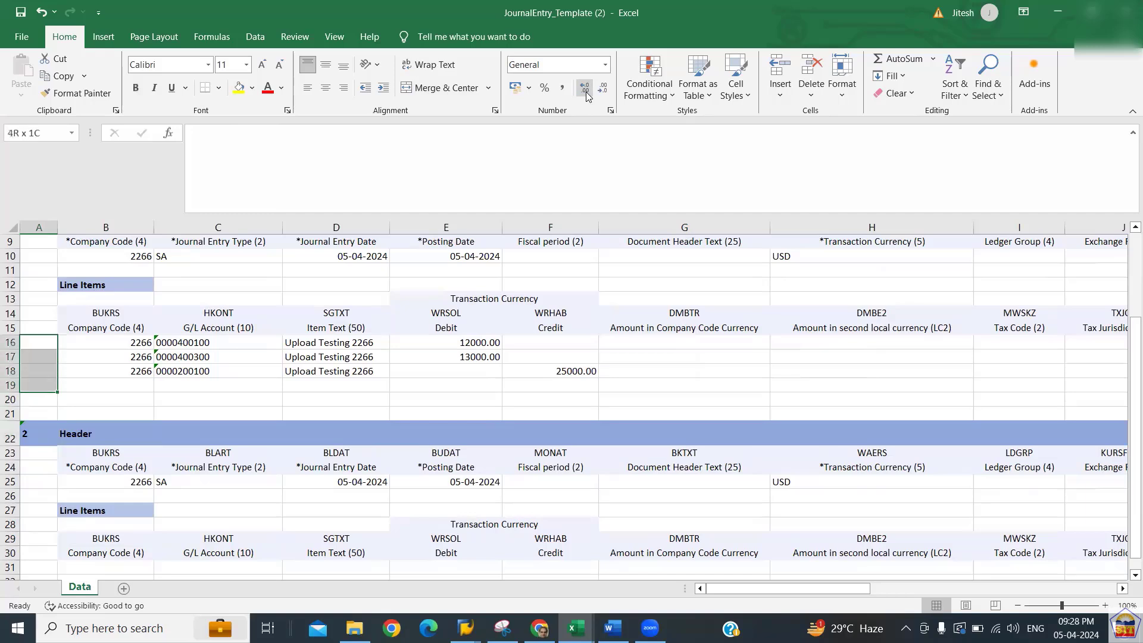
pyautogui.hotkey('shift', 'space')
pyautogui.hotkey('ctrl', 'c')
pyautogui.press('Down')
pyautogui.press('Down')
pyautogui.press('Down')
pyautogui.press('Down')
pyautogui.press('Down')
pyautogui.press('Down')
pyautogui.press('Down')
pyautogui.press('Down')
pyautogui.press('Down')
pyautogui.press('Down')
pyautogui.press('Down')
pyautogui.press('Down')
pyautogui.press('Down')
pyautogui.press('Down')
pyautogui.press('Down')
pyautogui.press('Down')
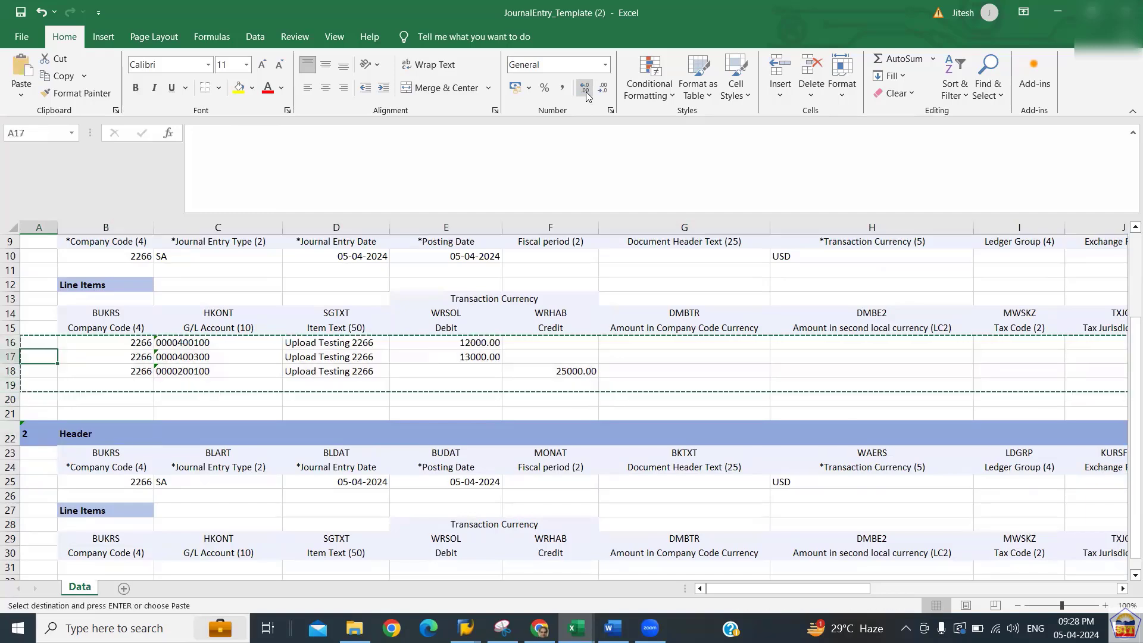
pyautogui.press('Down')
pyautogui.press('Up')
pyautogui.press('Up')
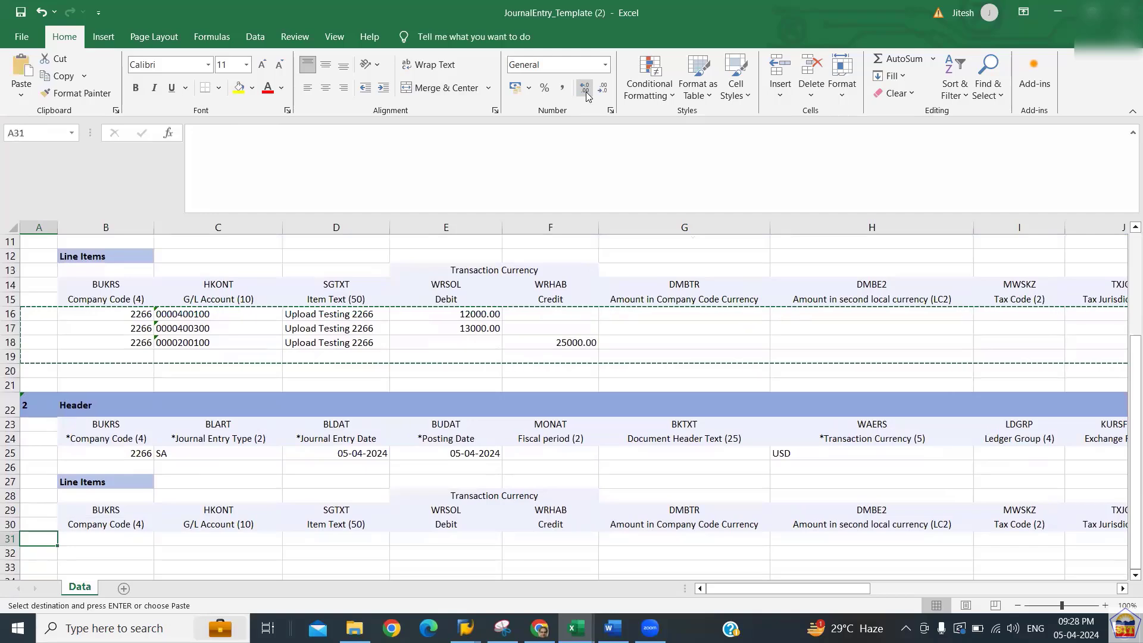
pyautogui.press('Return')
# Set journal entry 2's debits to 14000 and 15000 and its credit to 29000
pyautogui.press('Right')
pyautogui.press('Right')
pyautogui.press('Right')
pyautogui.press('Right')
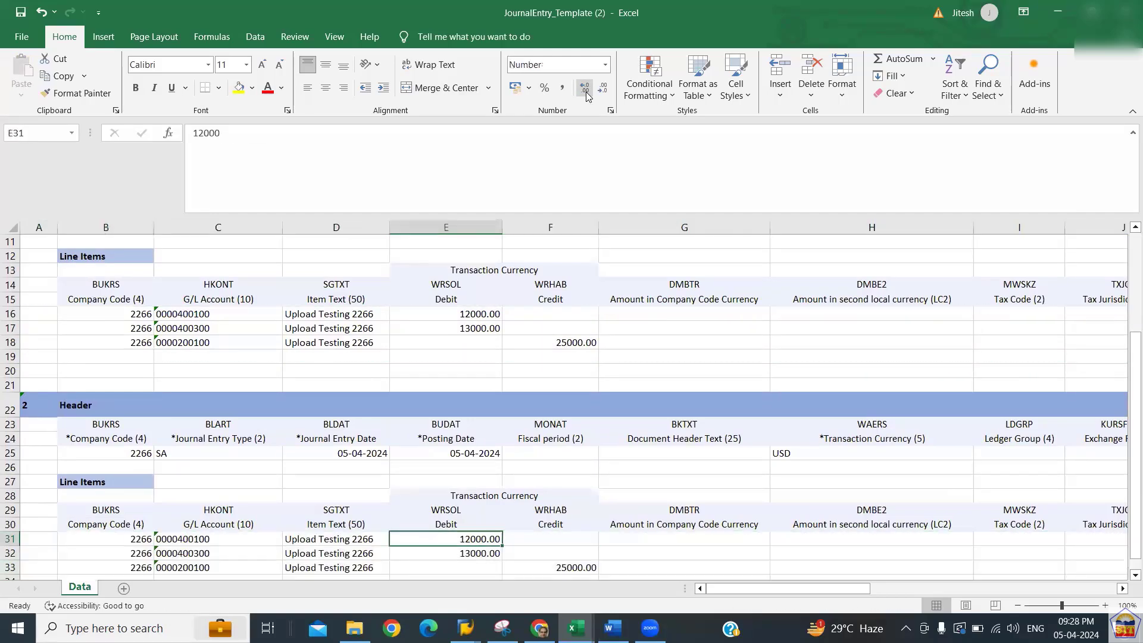
pyautogui.write('14000')
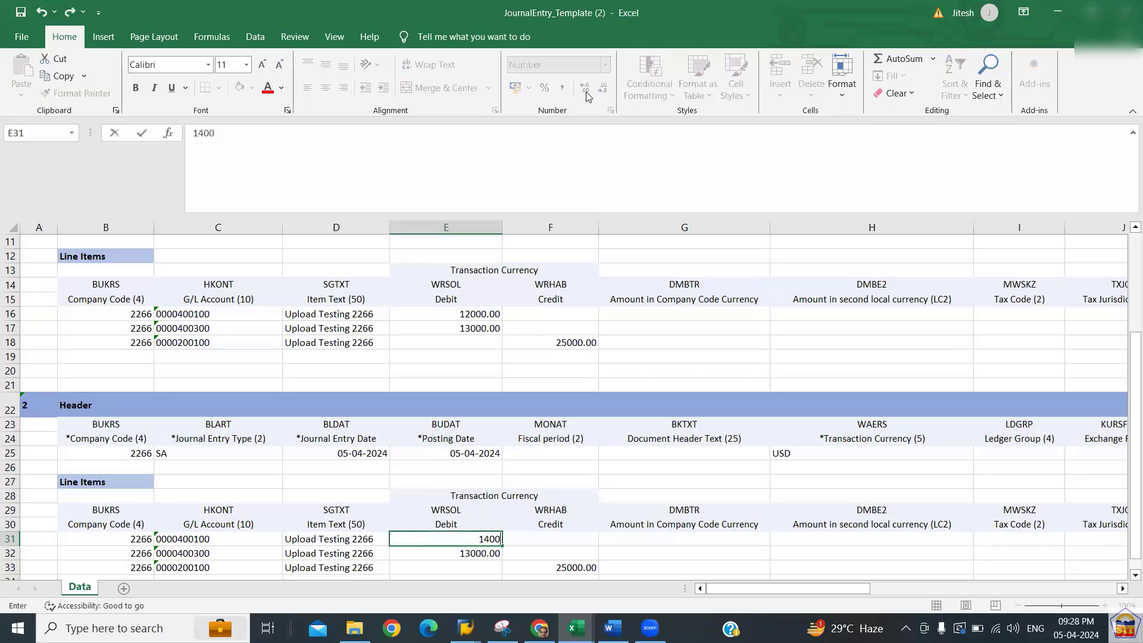
pyautogui.press('Return')
pyautogui.write('15000')
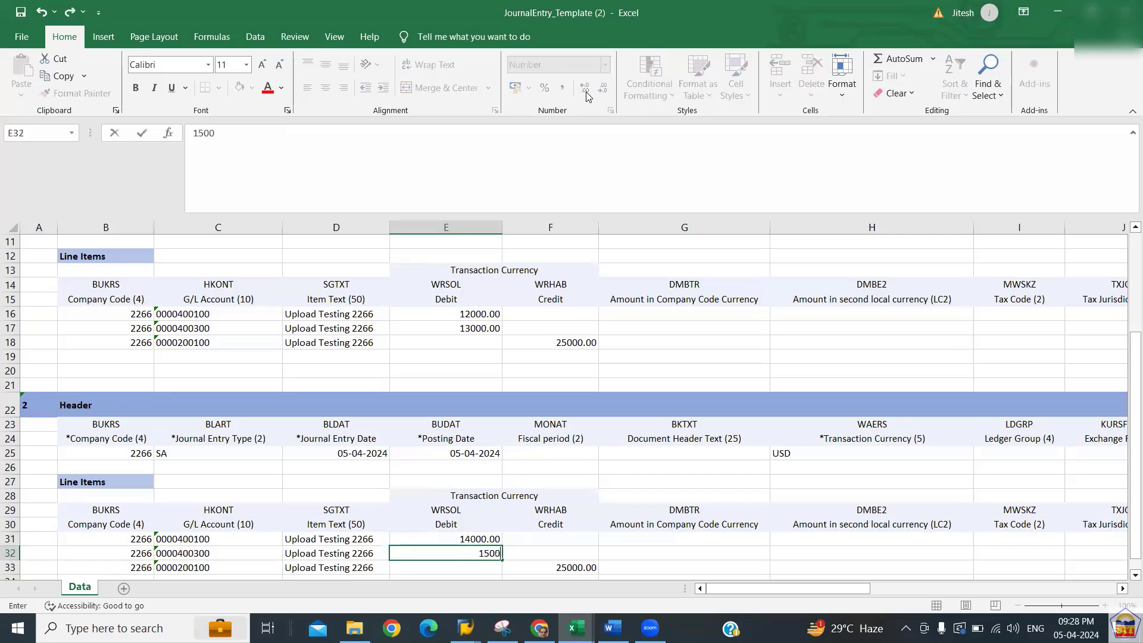
pyautogui.press('Return')
pyautogui.press('Right')
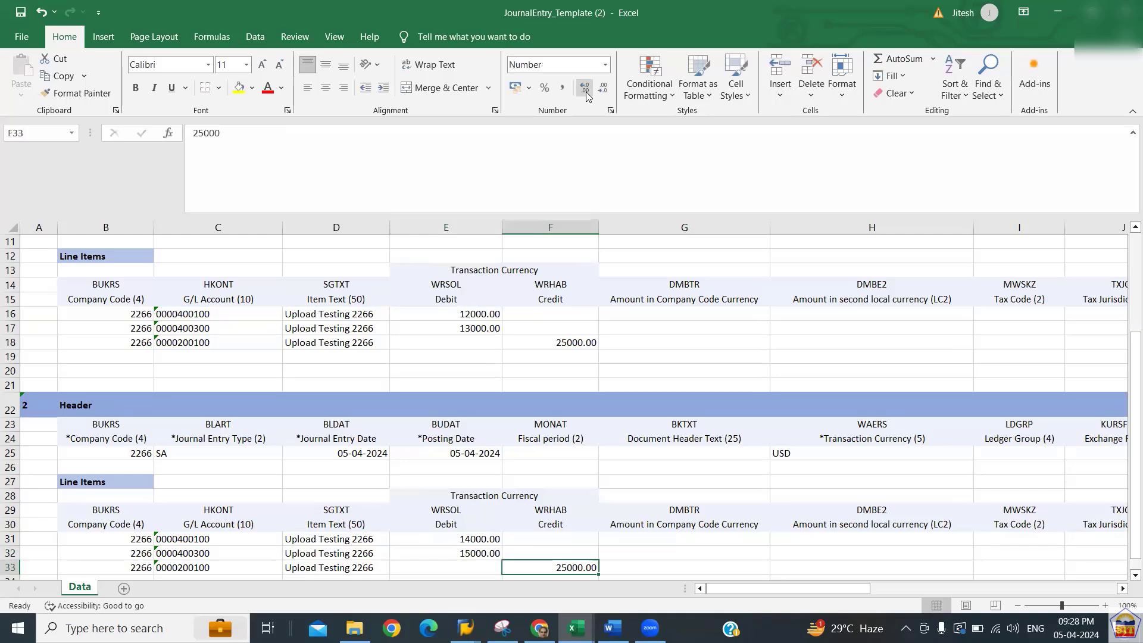
pyautogui.write('29000')
pyautogui.press('Return')
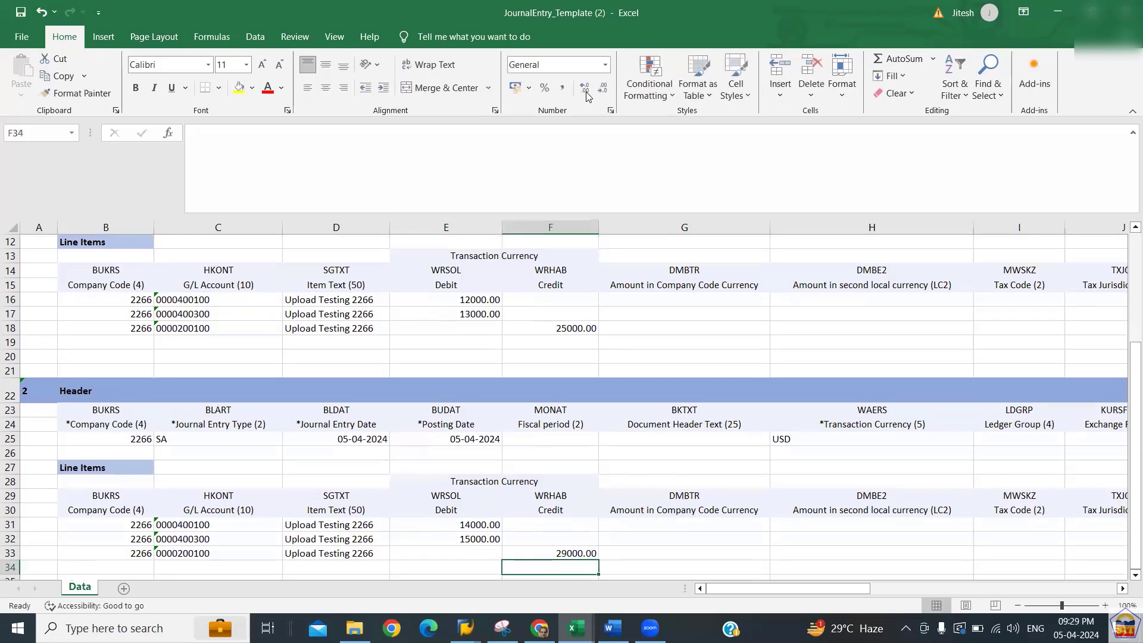
# Review the header and line item rows of both journal entries in the template
pyautogui.press('Left')
pyautogui.press('Left')
pyautogui.press('Left')
pyautogui.press('Left')
pyautogui.press('Left')
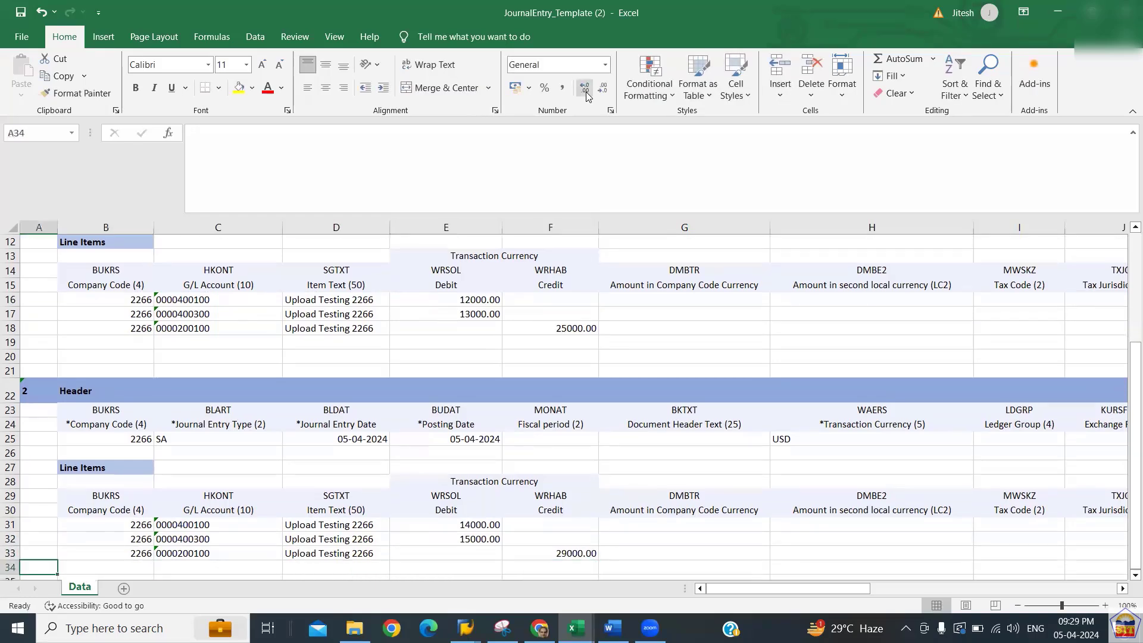
pyautogui.press('Up')
pyautogui.press('Up')
pyautogui.press('Up')
pyautogui.press('Up')
pyautogui.press('Up')
pyautogui.press('Up')
pyautogui.press('Up')
pyautogui.press('Up')
pyautogui.press('Up')
pyautogui.press('Up')
pyautogui.press('Up')
pyautogui.press('Up')
pyautogui.press('Up')
pyautogui.press('Up')
pyautogui.press('Up')
pyautogui.press('Up')
pyautogui.press('Up')
pyautogui.press('Up')
pyautogui.press('Up')
pyautogui.press('Up')
pyautogui.press('Up')
pyautogui.press('Up')
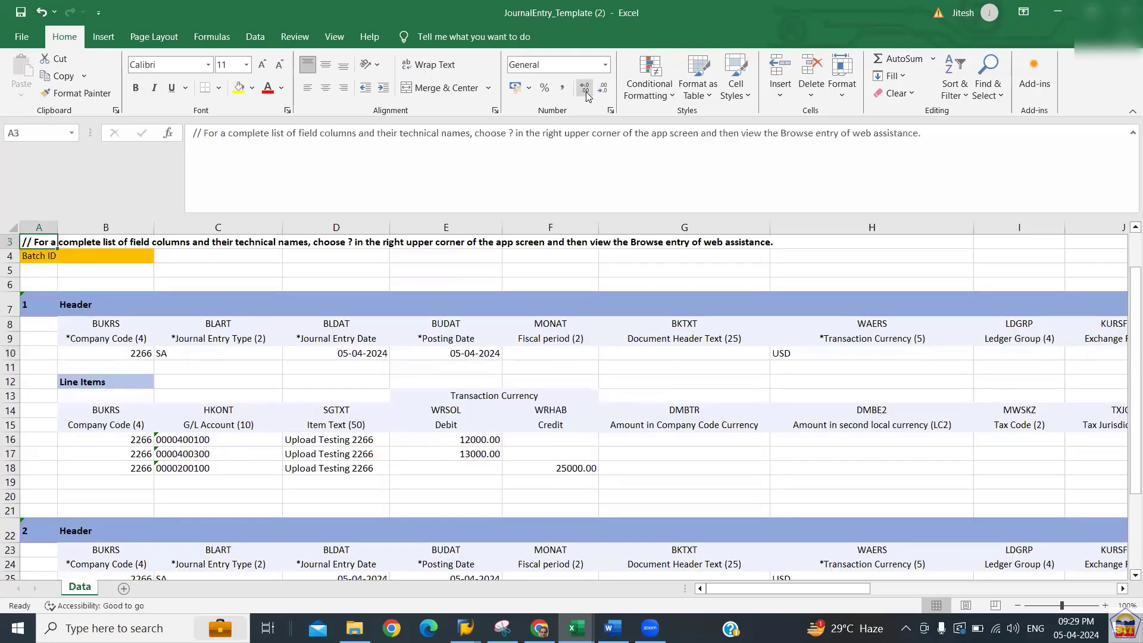
pyautogui.press('Down')
pyautogui.press('Down')
pyautogui.press('Down')
pyautogui.press('Down')
pyautogui.press('Down')
pyautogui.press('Down')
pyautogui.press('Down')
pyautogui.press('Down')
pyautogui.press('Down')
pyautogui.press('Down')
pyautogui.press('Down')
pyautogui.press('Down')
pyautogui.press('Down')
pyautogui.press('Down')
pyautogui.press('Down')
pyautogui.press('Down')
pyautogui.press('Down')
pyautogui.press('Down')
pyautogui.press('Down')
pyautogui.press('Down')
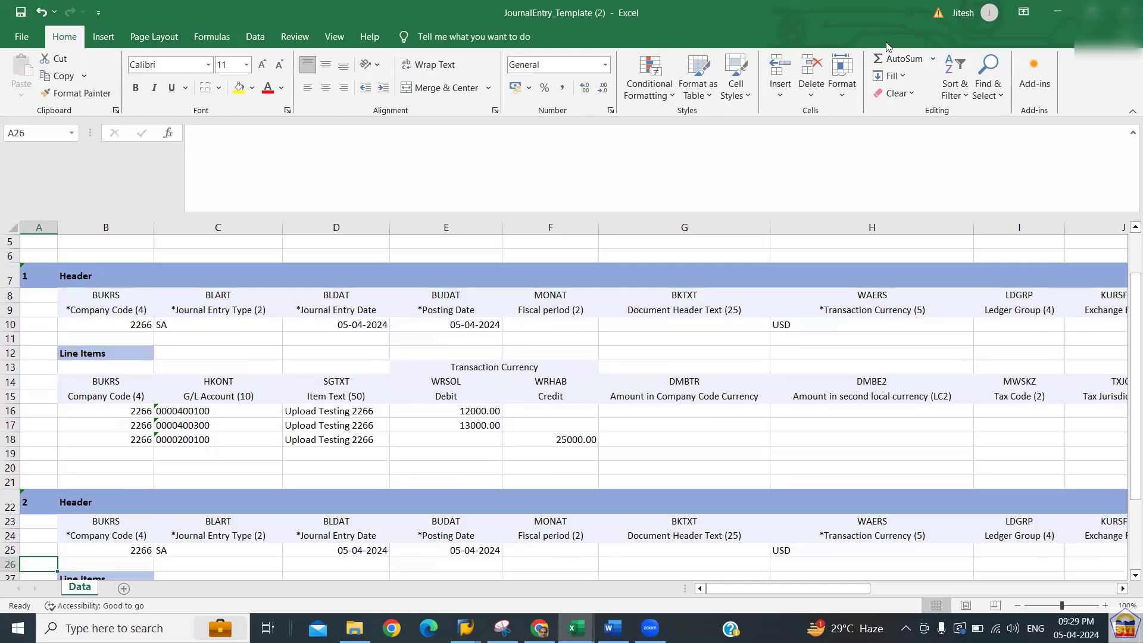
# Save the workbook in the Downloads folder under the name Upload File 2266 For Journal Entries
pyautogui.hotkey('alt', 'f')
pyautogui.press('a')
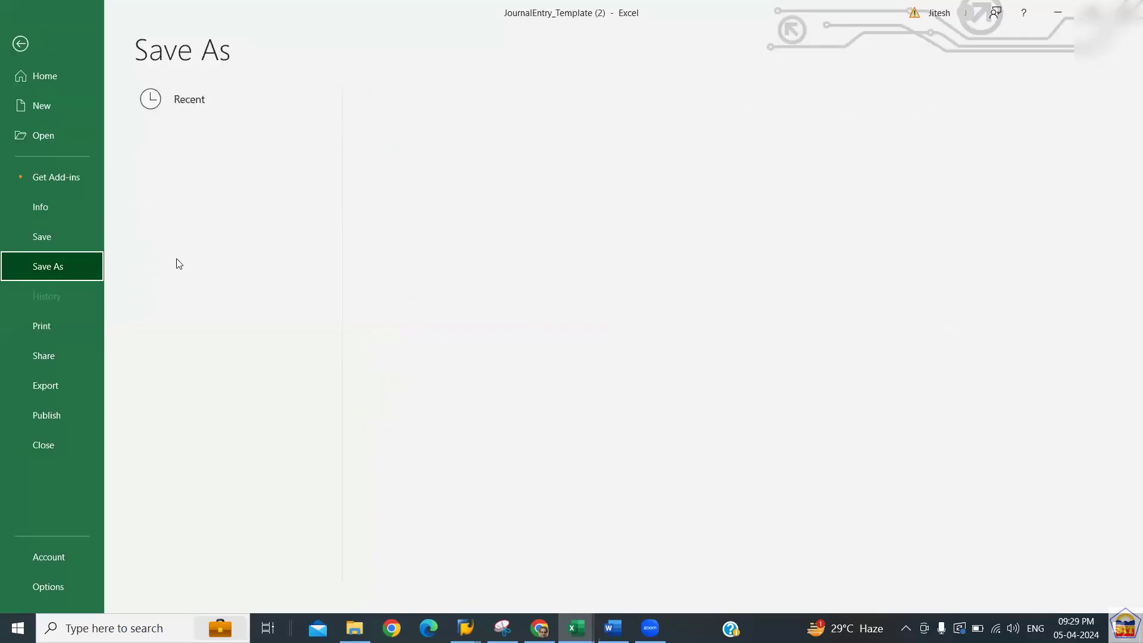
pyautogui.click(176, 258)
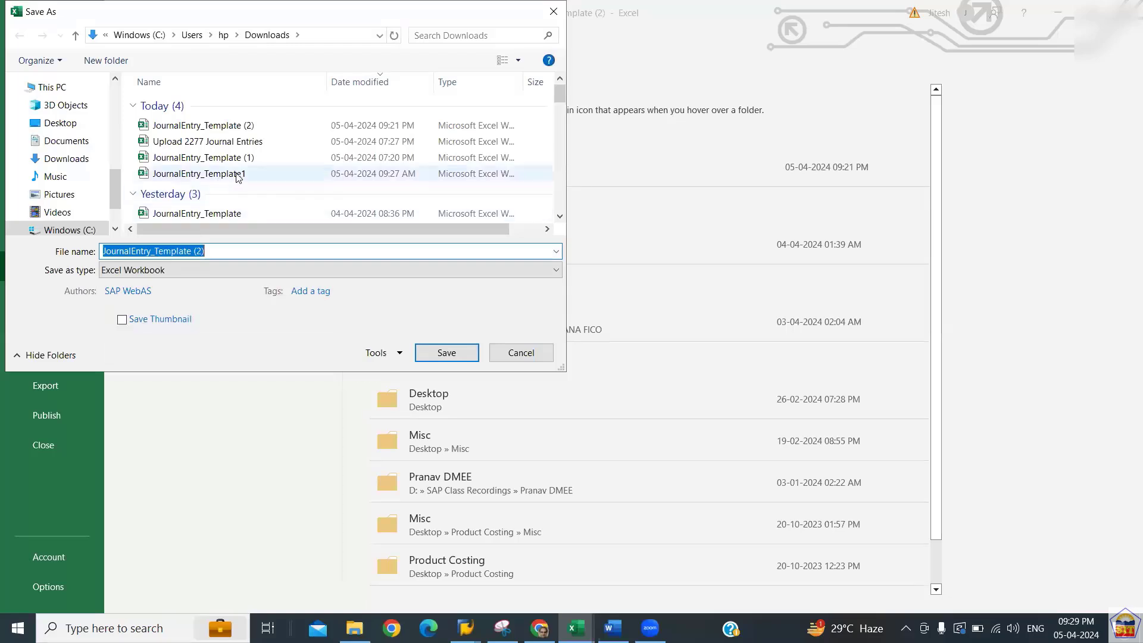
pyautogui.click(218, 142)
pyautogui.click(229, 251)
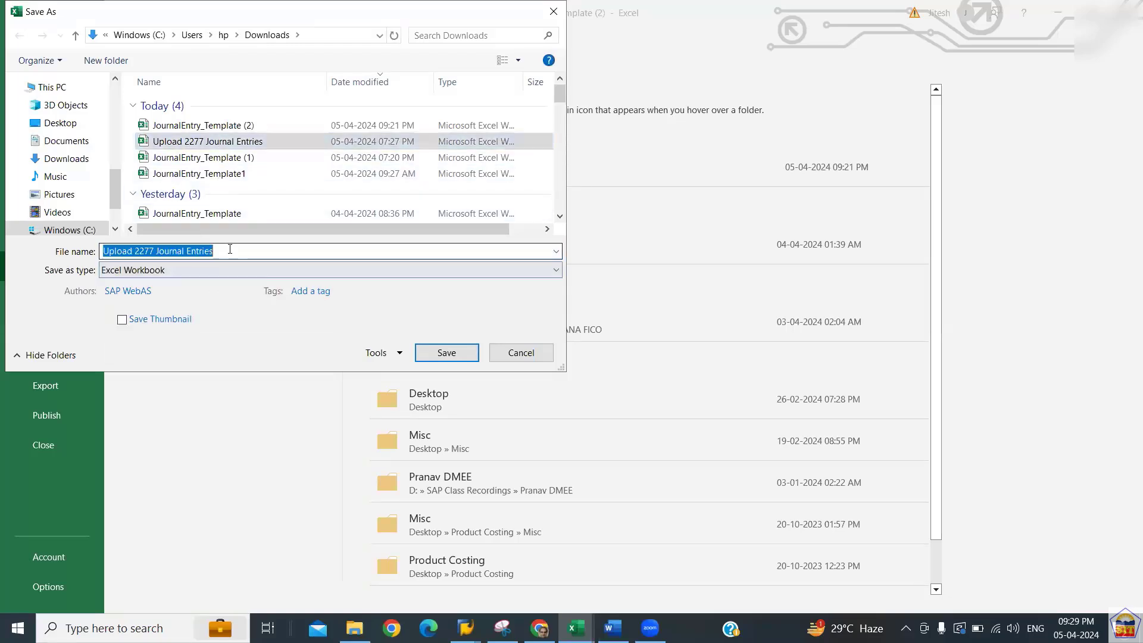
pyautogui.click(230, 249)
pyautogui.press('Left')
pyautogui.press('Left')
pyautogui.press('Left')
pyautogui.press('Left')
pyautogui.press('Left')
pyautogui.press('Left')
pyautogui.press('Left')
pyautogui.press('Left')
pyautogui.press('Left')
pyautogui.press('Left')
pyautogui.press('Left')
pyautogui.press('Left')
pyautogui.press('Left')
pyautogui.press('Left')
pyautogui.press('Left')
pyautogui.press('Left')
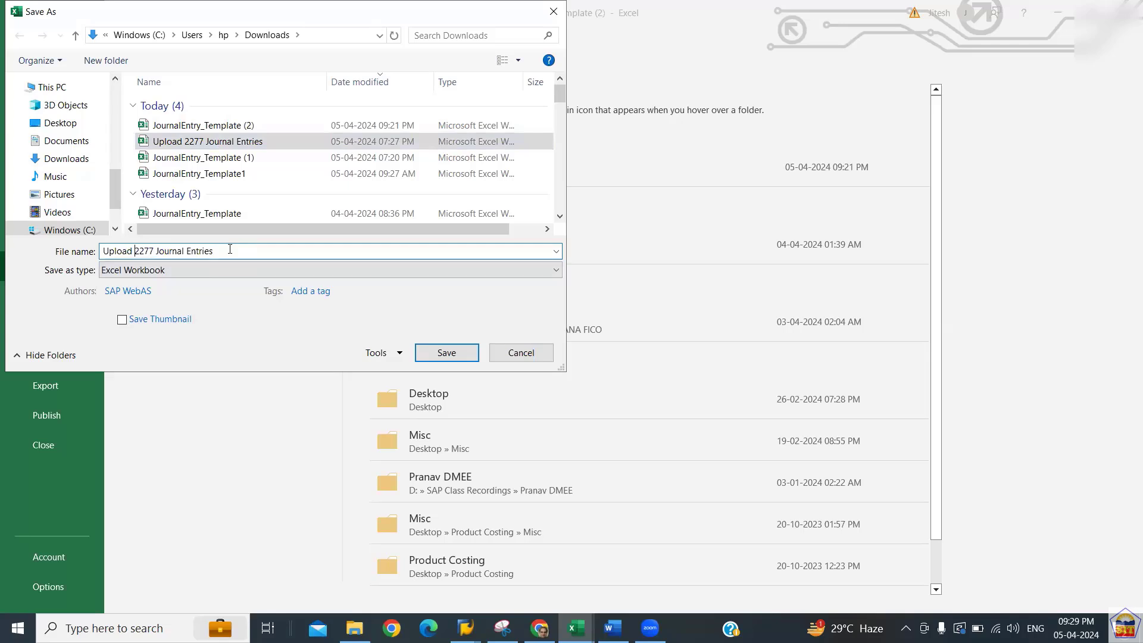
pyautogui.write('File')
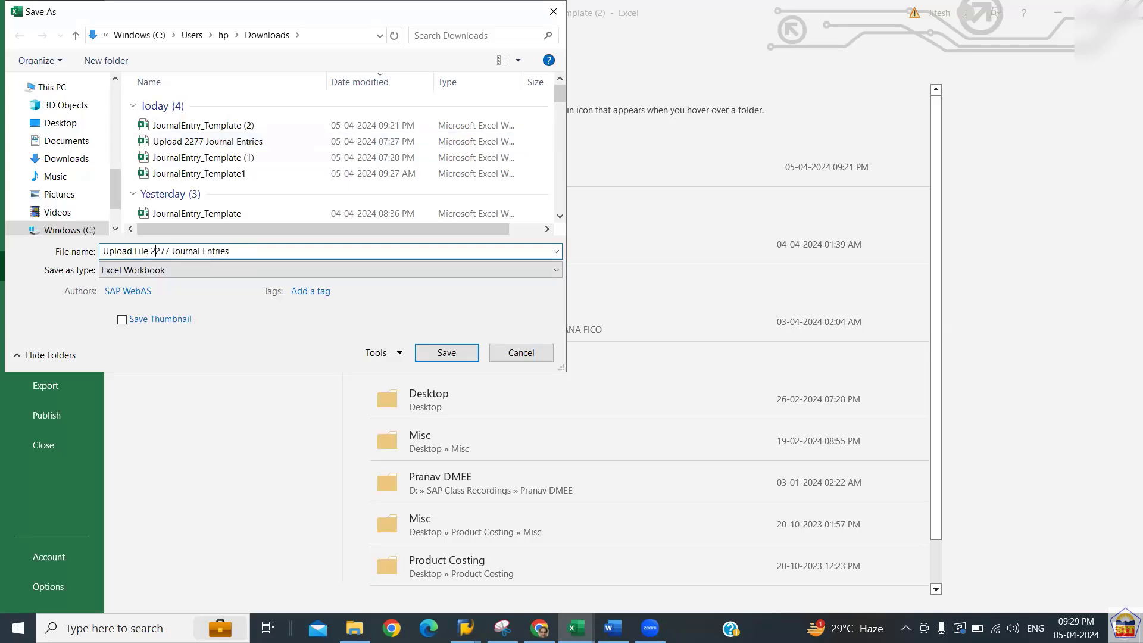
pyautogui.press('Right')
pyautogui.press('Right')
pyautogui.press('Right')
pyautogui.press('BackSpace')
pyautogui.press('BackSpace')
pyautogui.write('66 For')
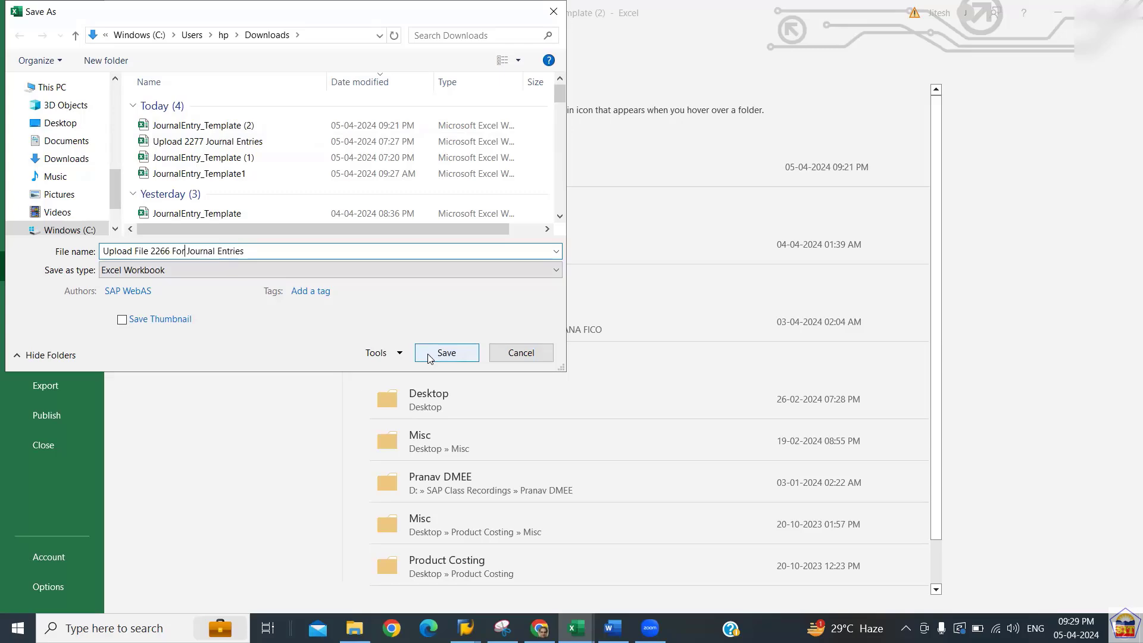
pyautogui.click(428, 354)
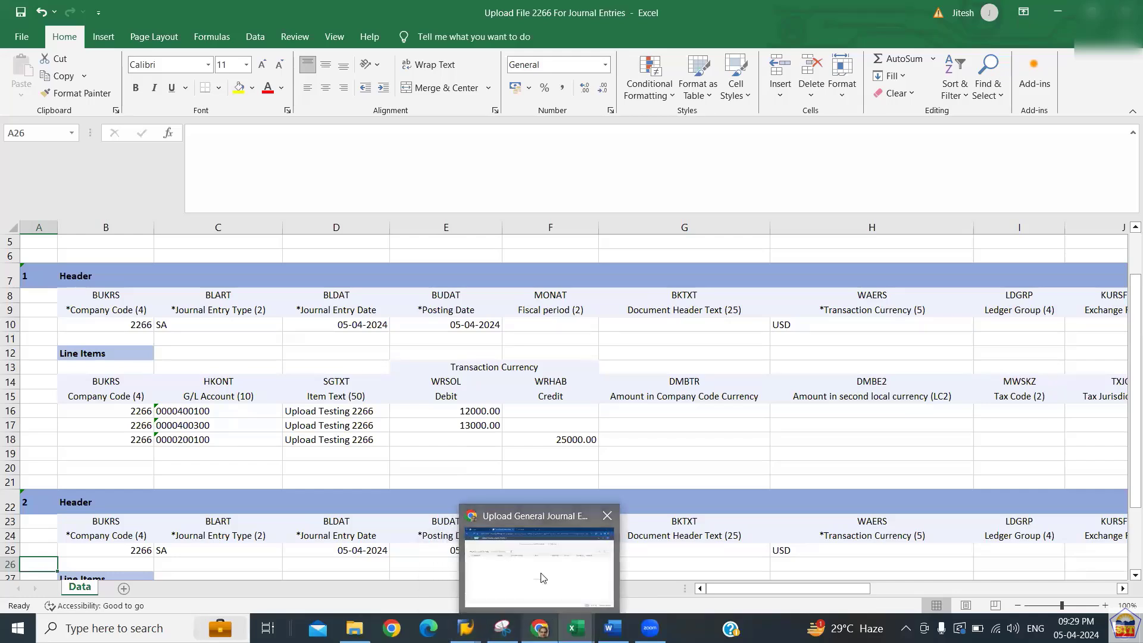
# Switch to Chrome, upload Upload File 2266 For Journal Entries.XLSX to Upload General Journal Entries, and post both entries
pyautogui.click(543, 576)
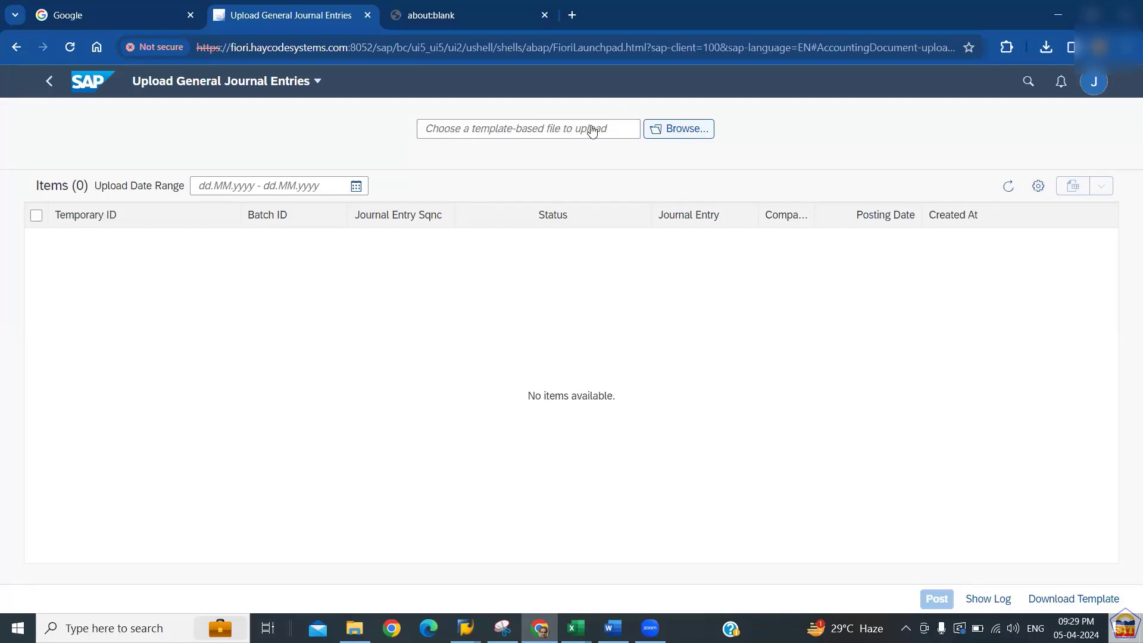
pyautogui.click(678, 133)
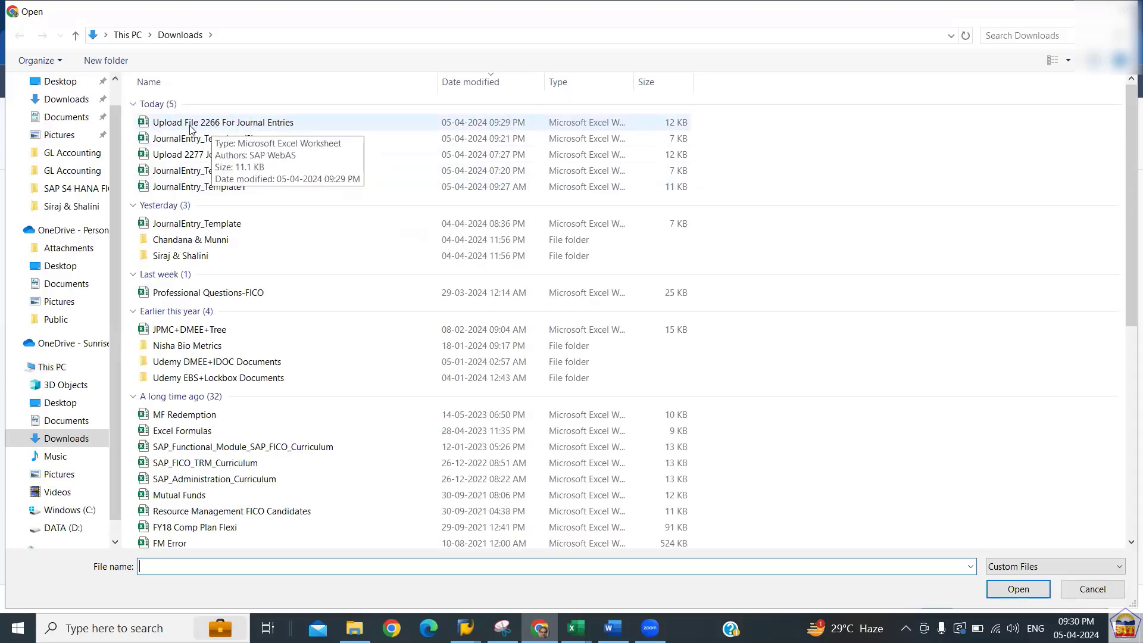
pyautogui.doubleClick(171, 123)
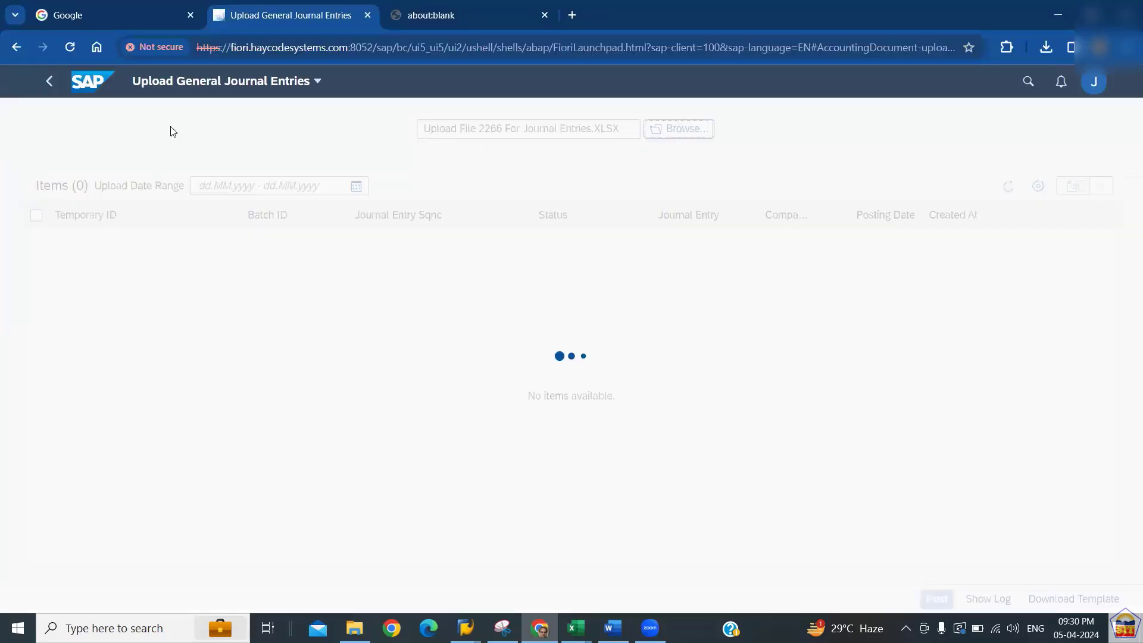
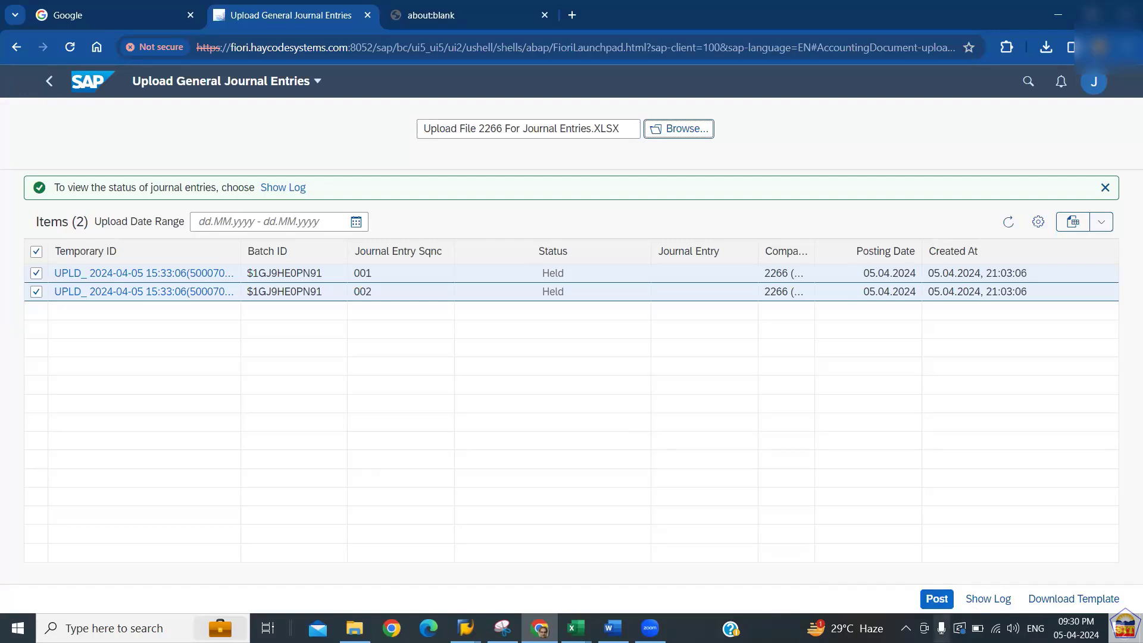
pyautogui.click(939, 603)
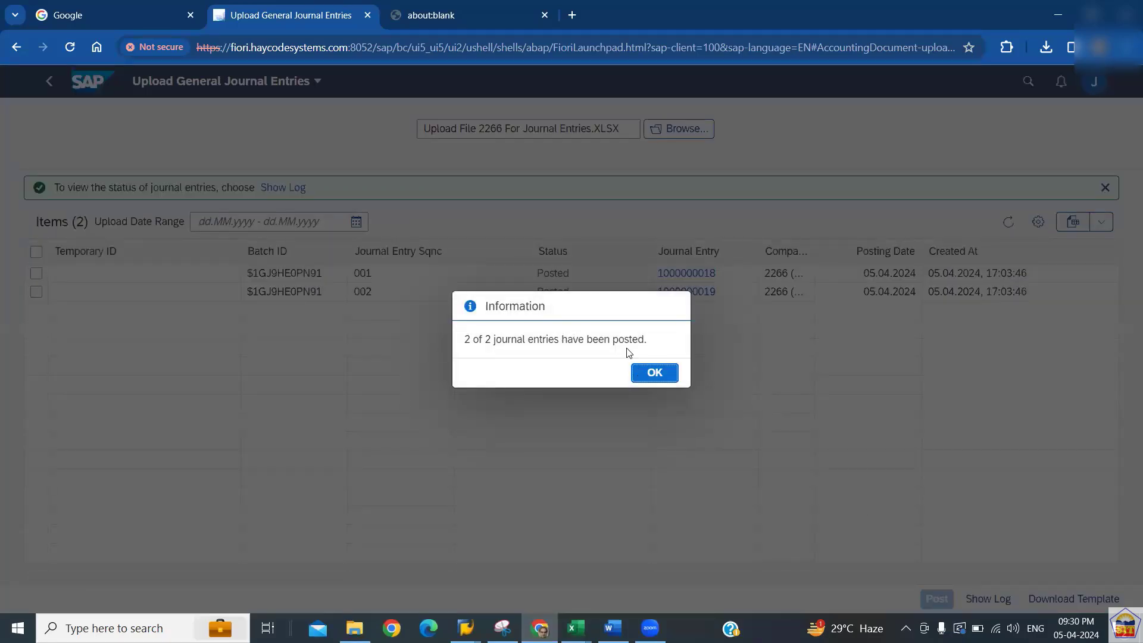
pyautogui.click(655, 374)
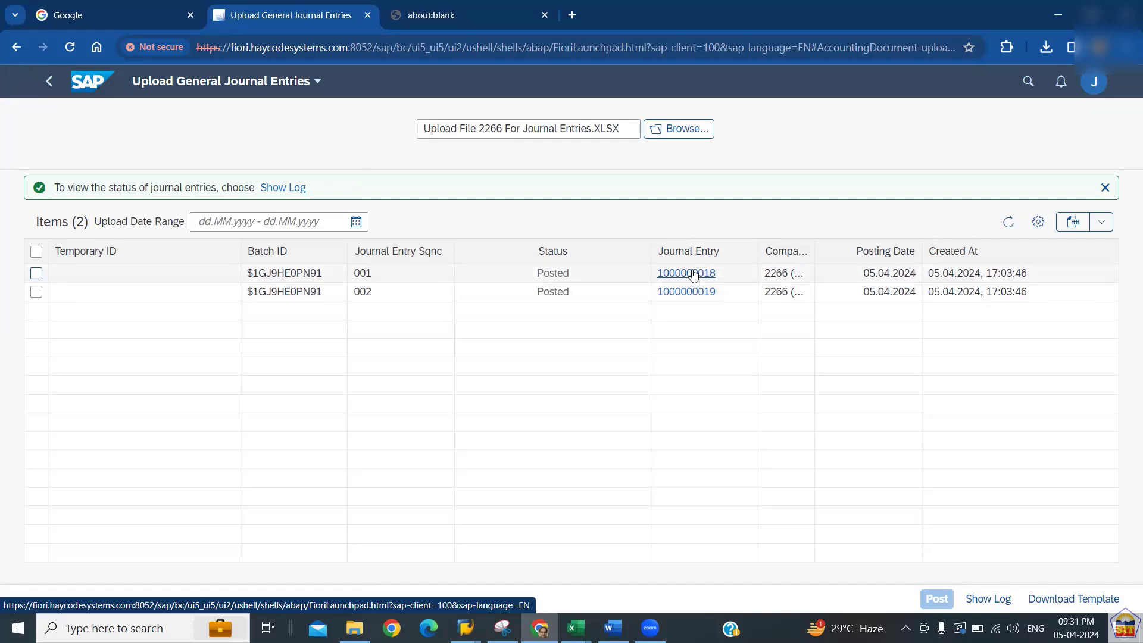
# Display each of the two posted journal entries in Manage Journal Entries and review their header data and line items
pyautogui.click(693, 273)
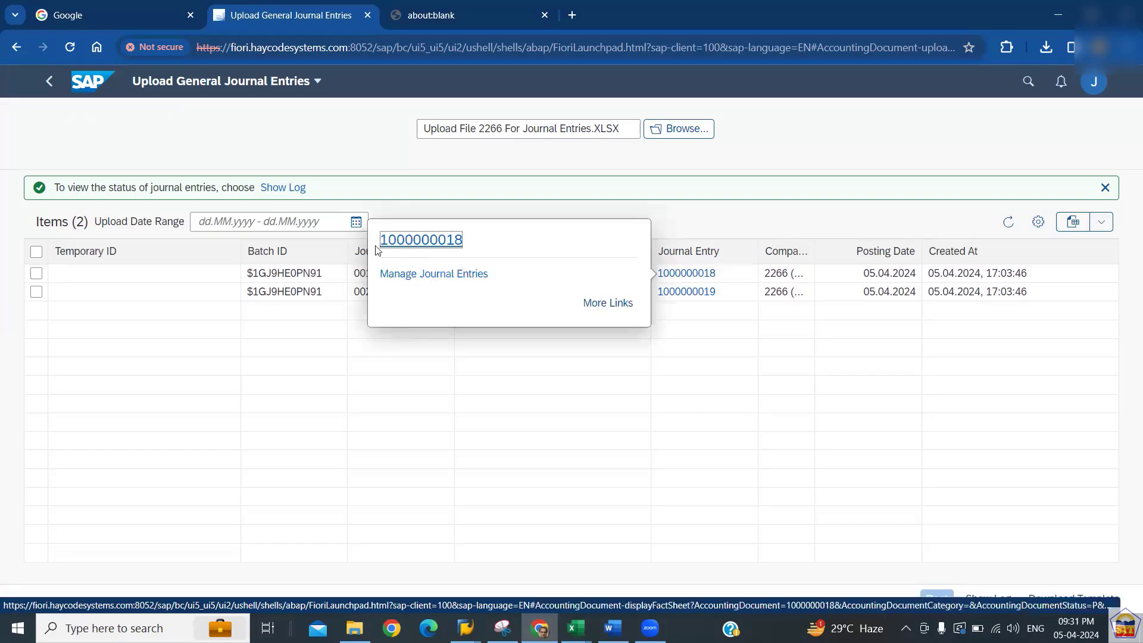
pyautogui.click(412, 241)
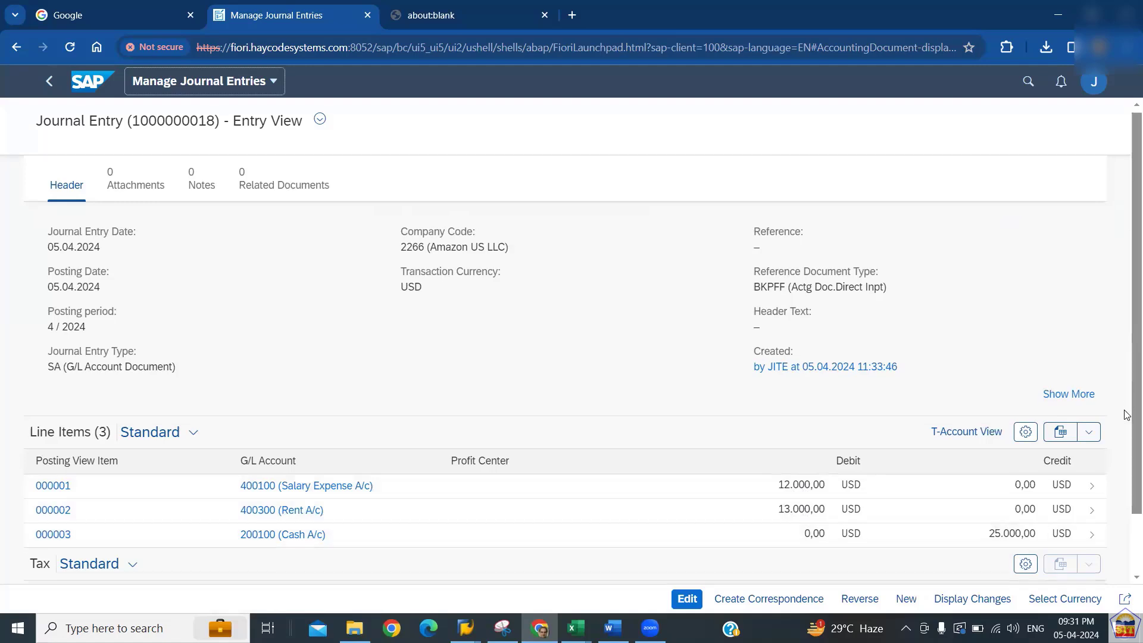
pyautogui.scroll(-2, 1125, 416)
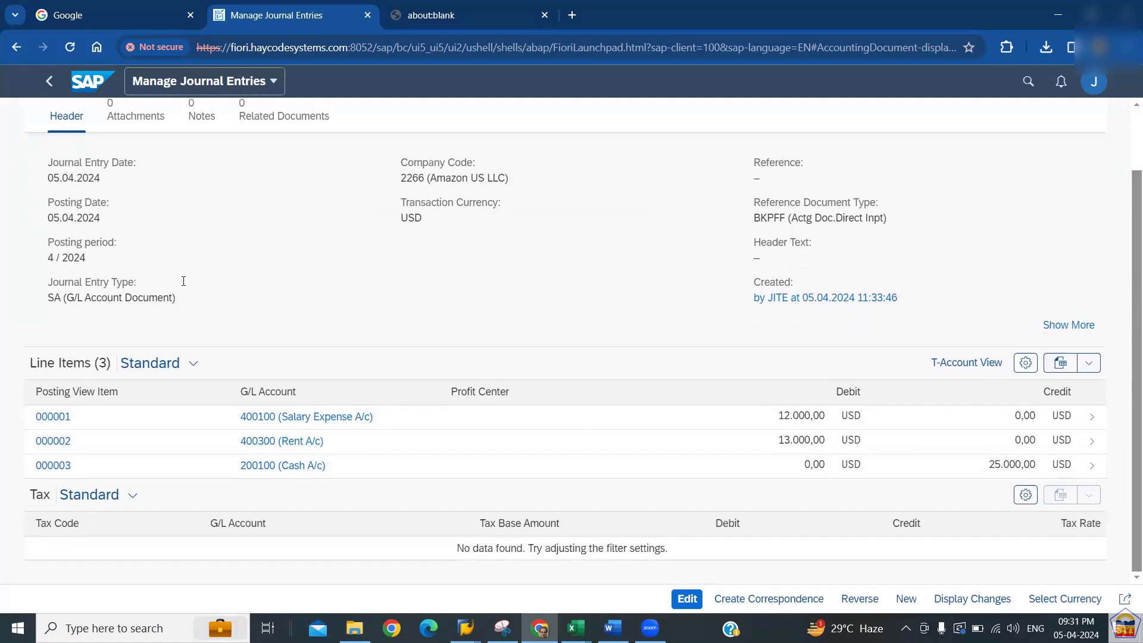
pyautogui.click(48, 85)
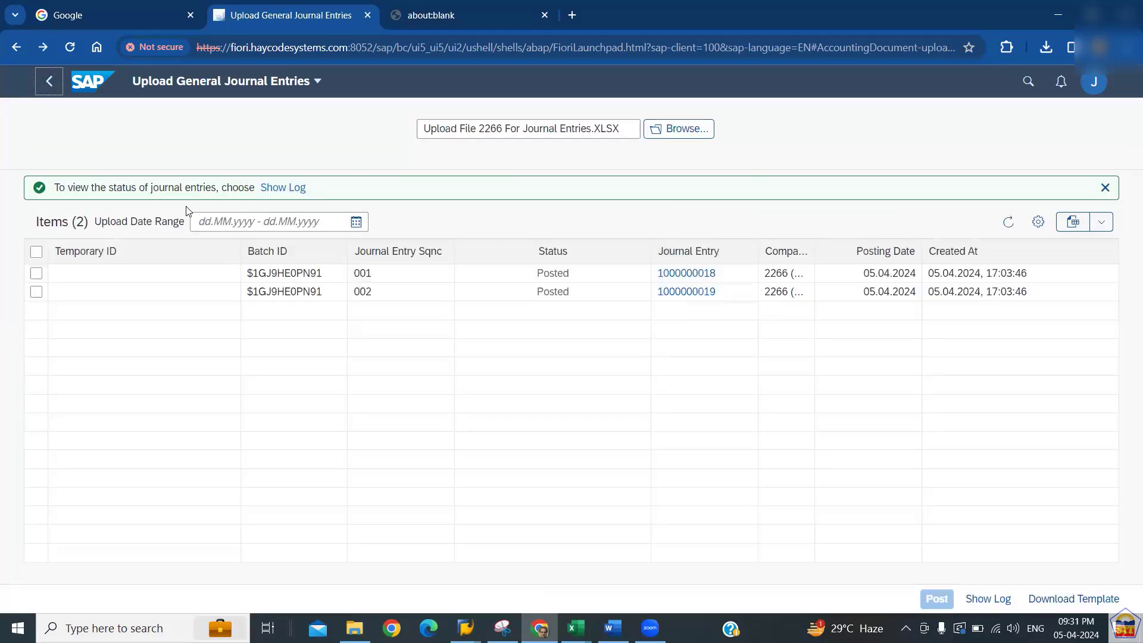
pyautogui.click(681, 295)
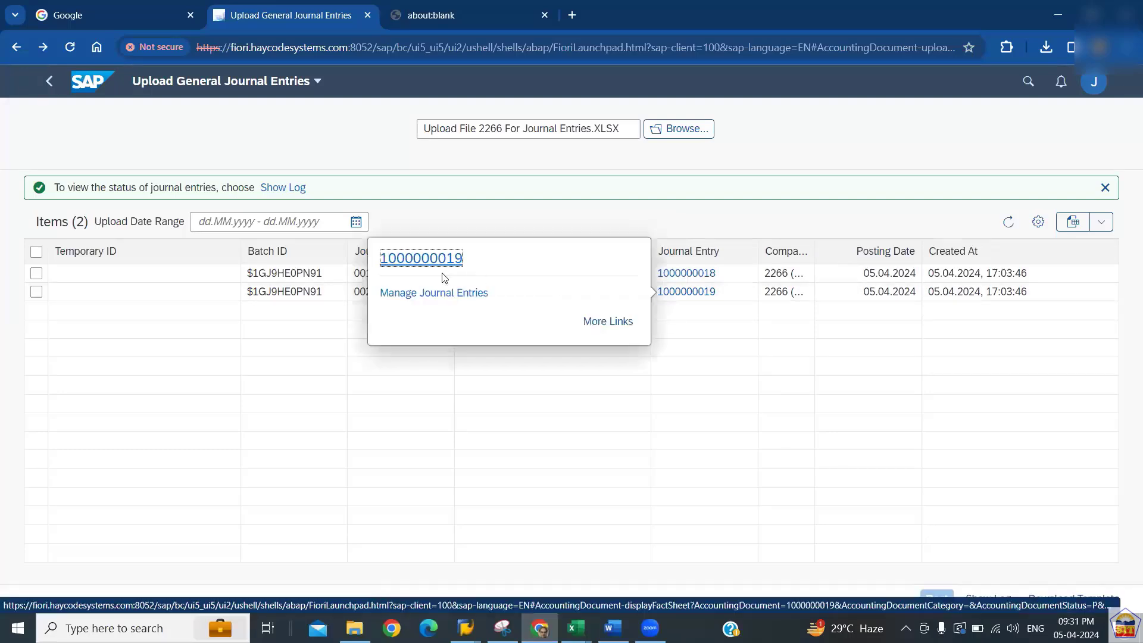
pyautogui.click(422, 260)
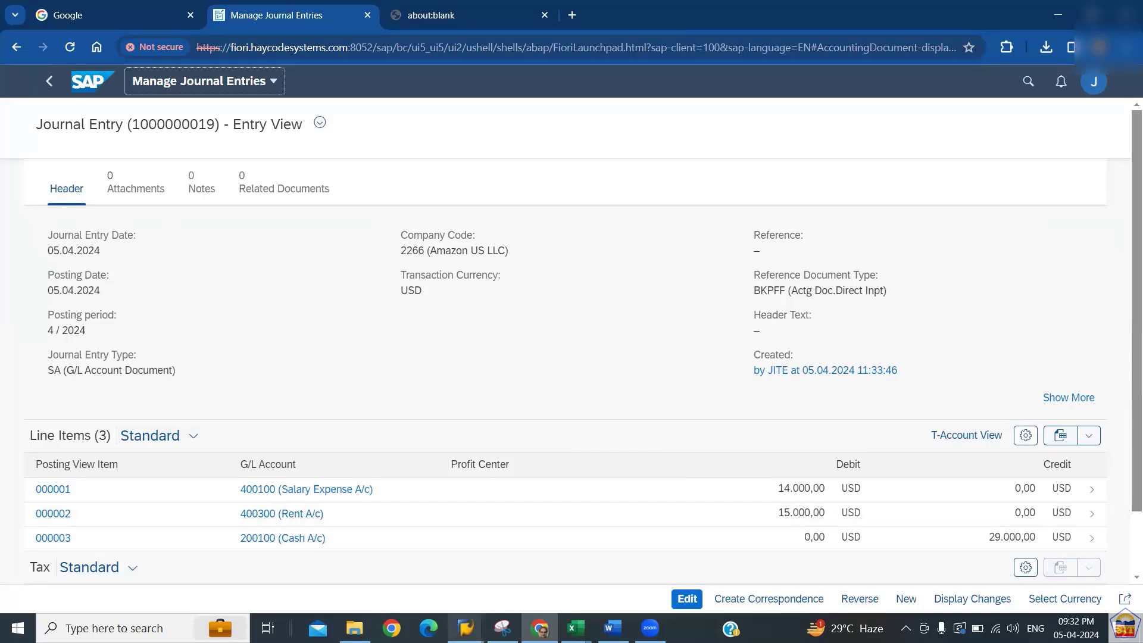
pyautogui.moveTo(465, 628)
pyautogui.click(476, 575)
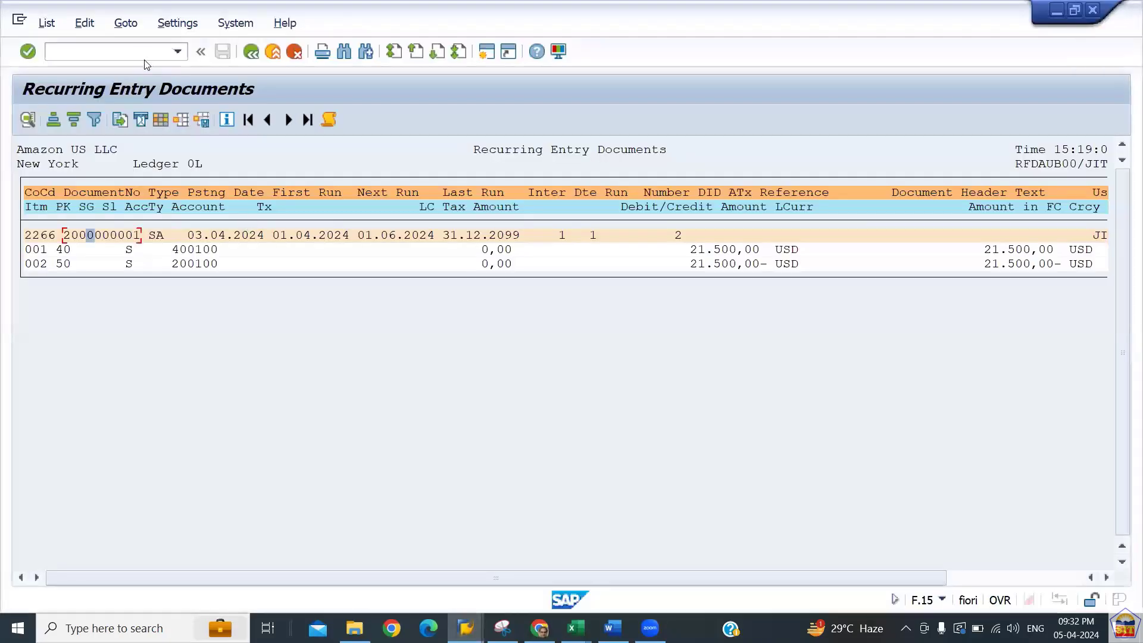
pyautogui.click(140, 50)
pyautogui.write('/nfb03')
pyautogui.press('Return')
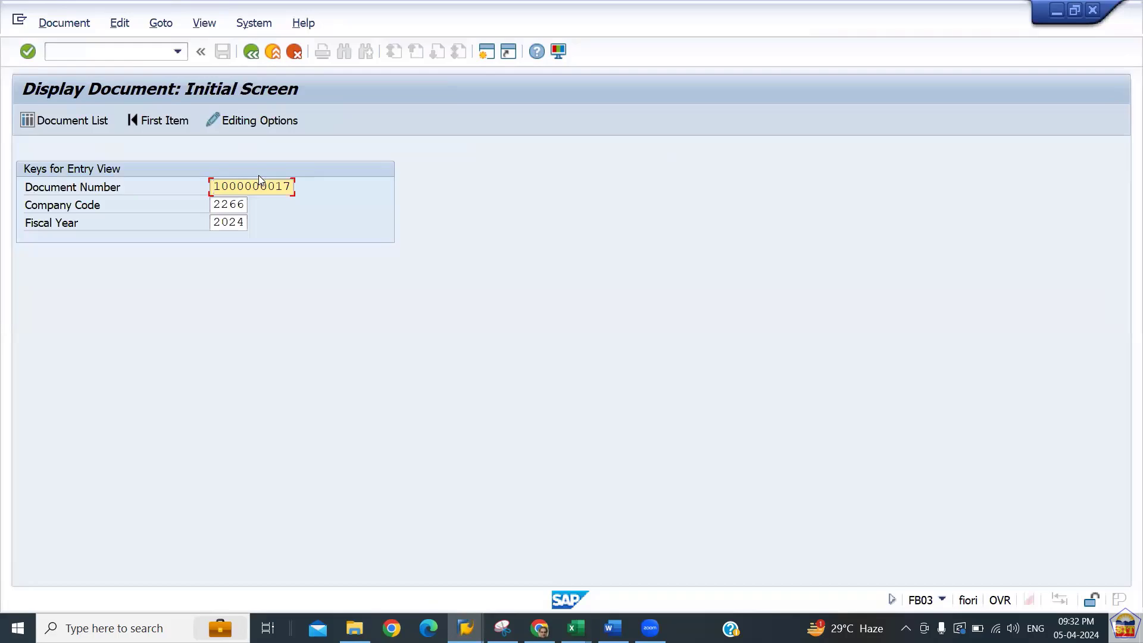
pyautogui.hotkey('alt', 'Tab')
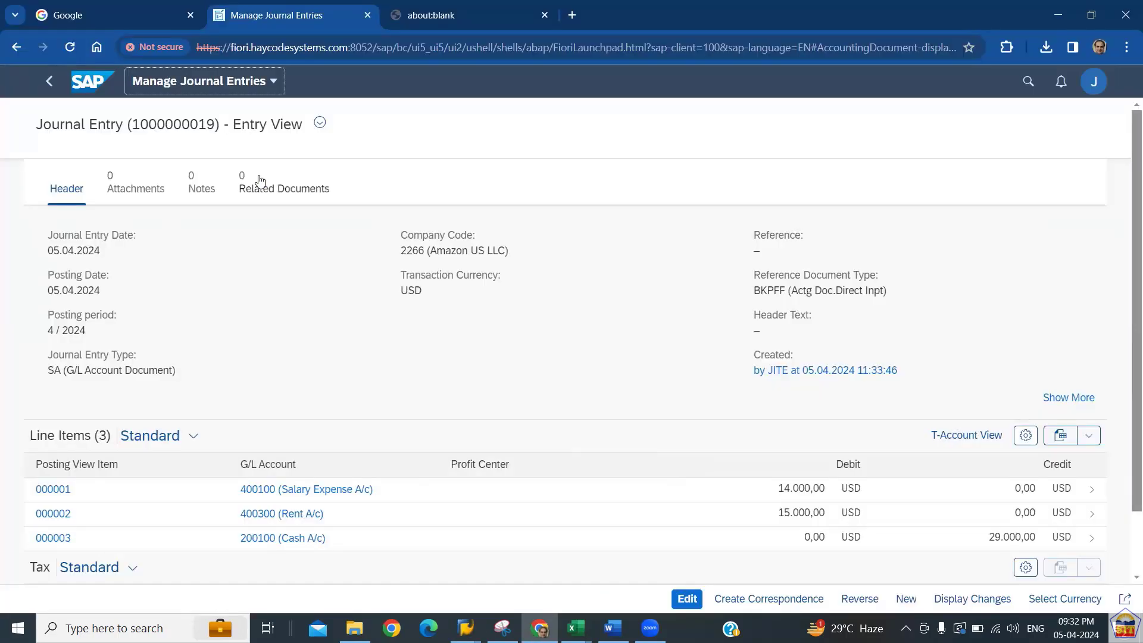
pyautogui.hotkey('alt', 'Tab')
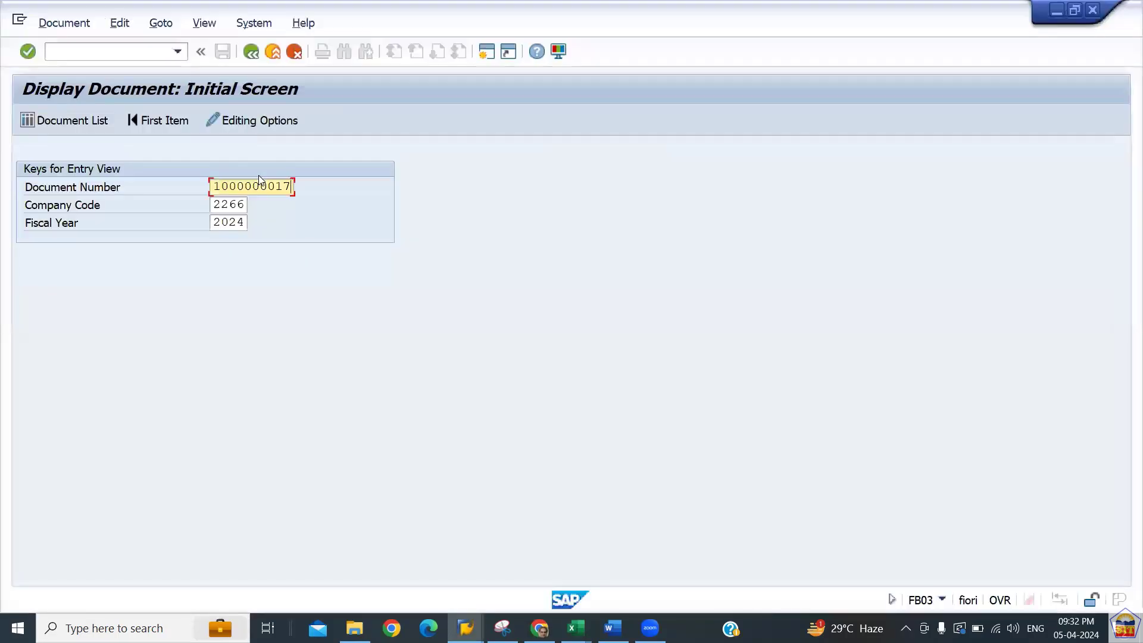
pyautogui.press('BackSpace')
pyautogui.write('9')
pyautogui.press('Return')
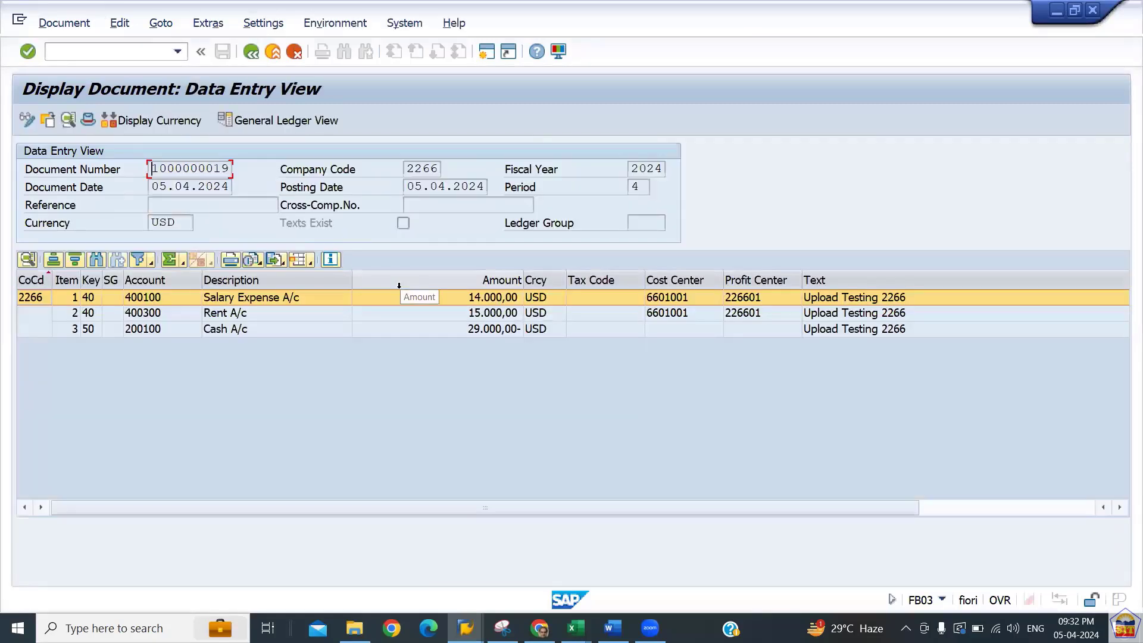
pyautogui.click(494, 314)
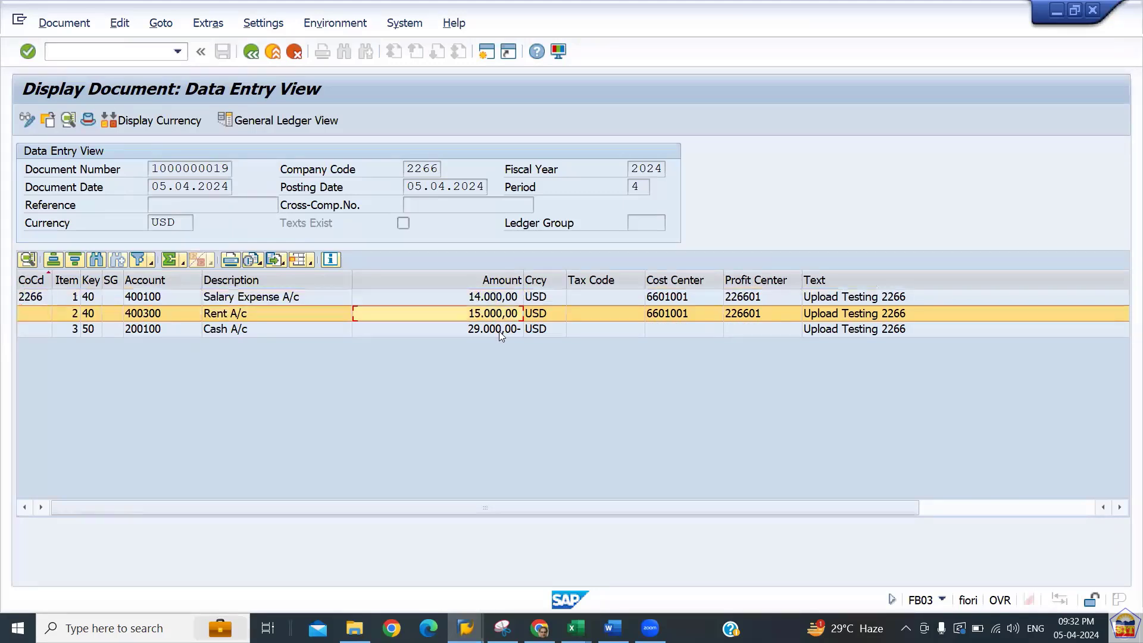
pyautogui.click(499, 331)
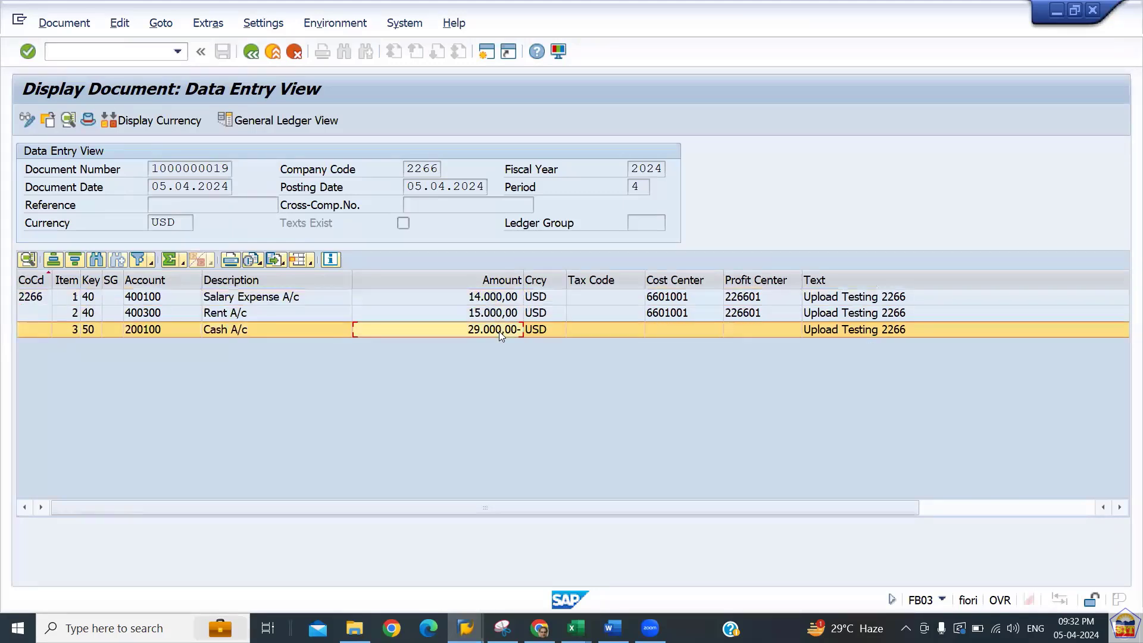
pyautogui.click(861, 299)
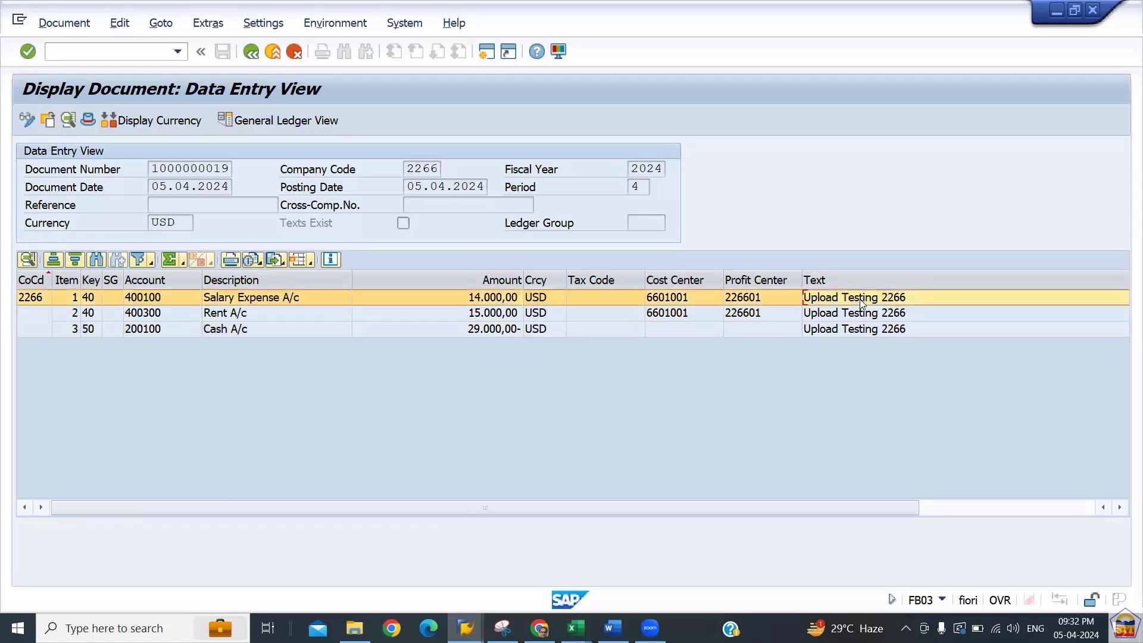
pyautogui.click(875, 314)
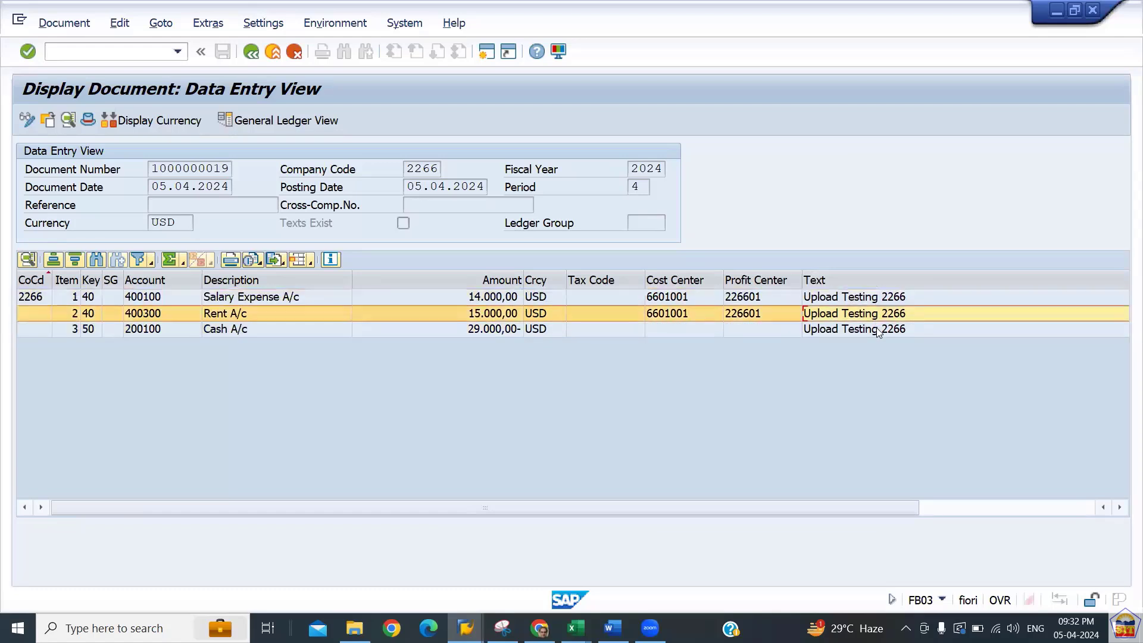
pyautogui.click(876, 329)
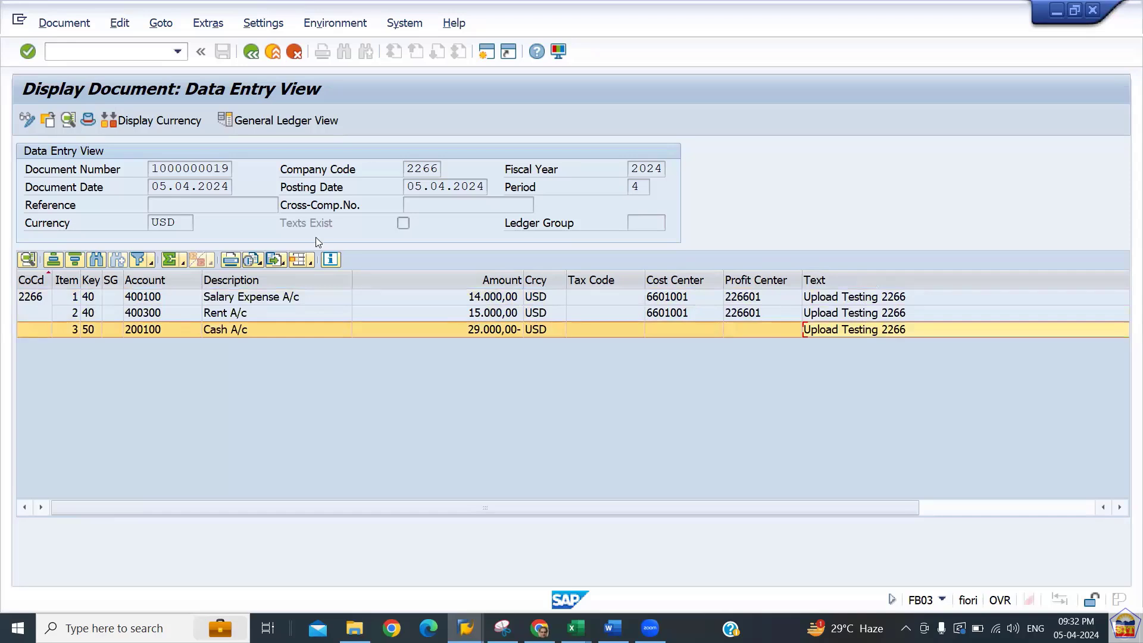
pyautogui.click(251, 52)
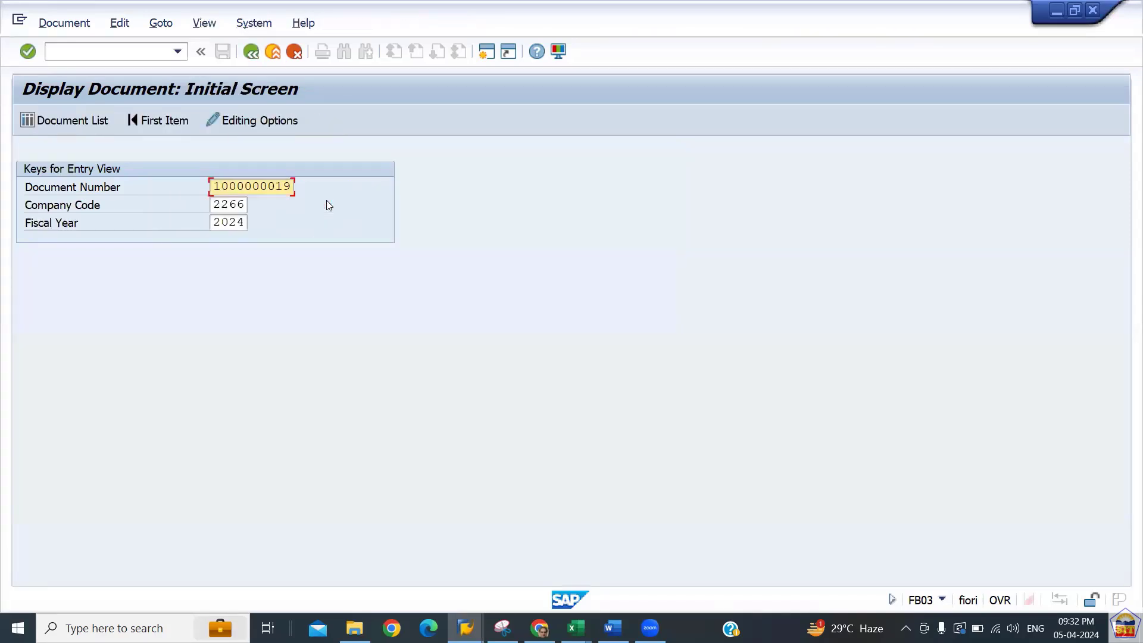
pyautogui.press('BackSpace')
pyautogui.write('8')
pyautogui.press('Return')
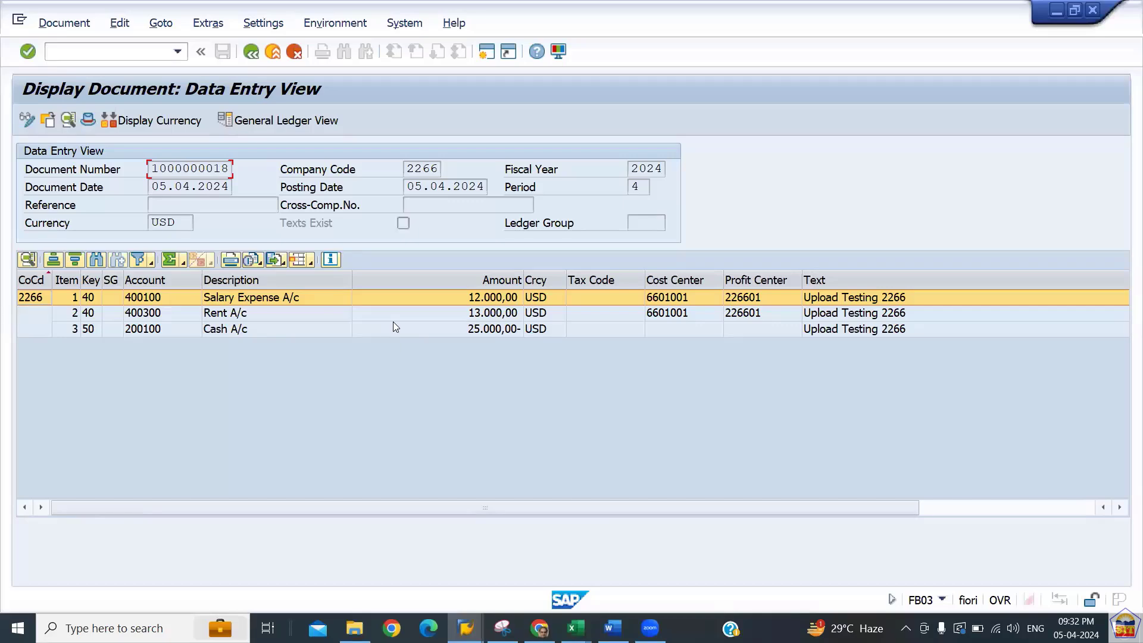
# Look up the transaction code for individual reversals in the General Ledger Accounting Word document and return to SAP GUI
pyautogui.hotkey('alt', 'Tab')
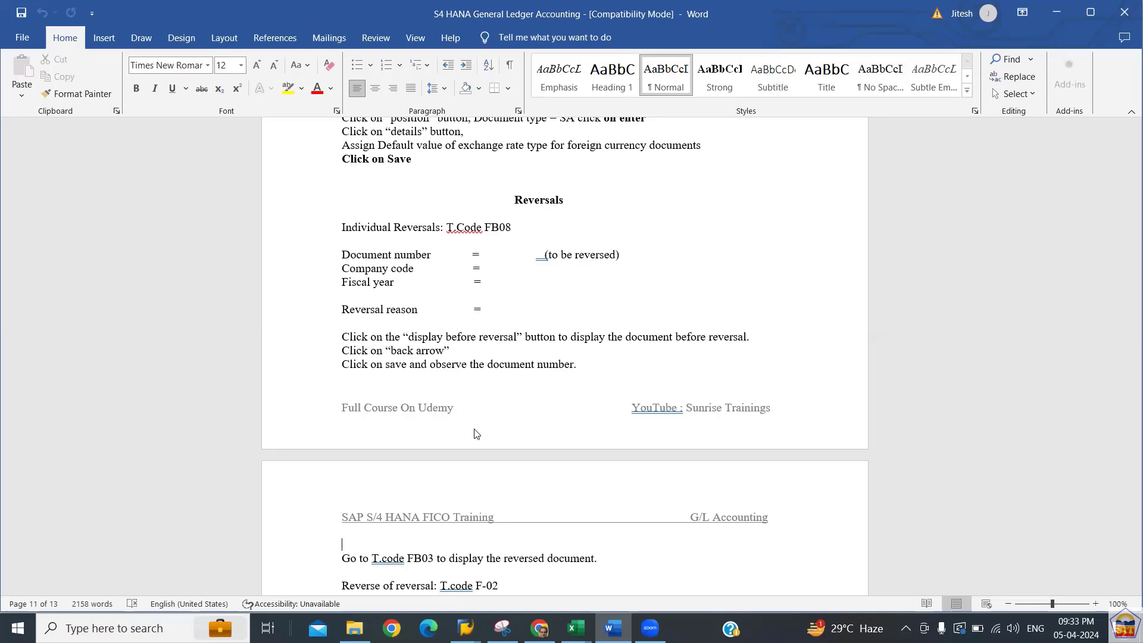
pyautogui.click(484, 230)
pyautogui.hotkey('alt', 'Tab')
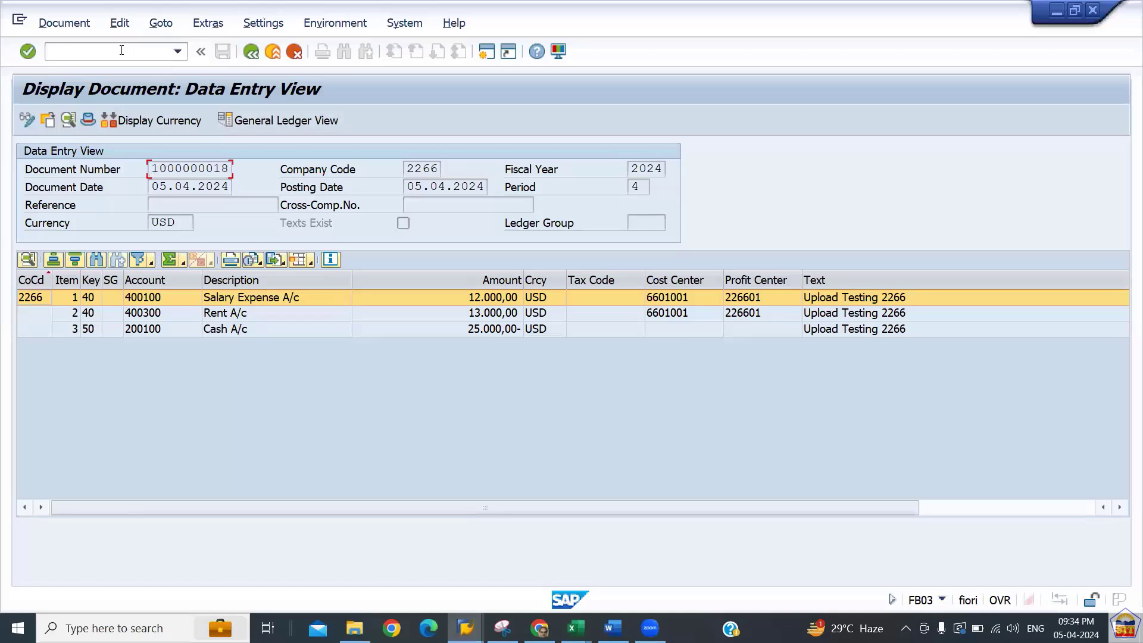
# Open the individual document reversal transaction FB08 from the displayed document
pyautogui.click(122, 50)
pyautogui.write('/')
pyautogui.write('nfb08')
pyautogui.press('Return')
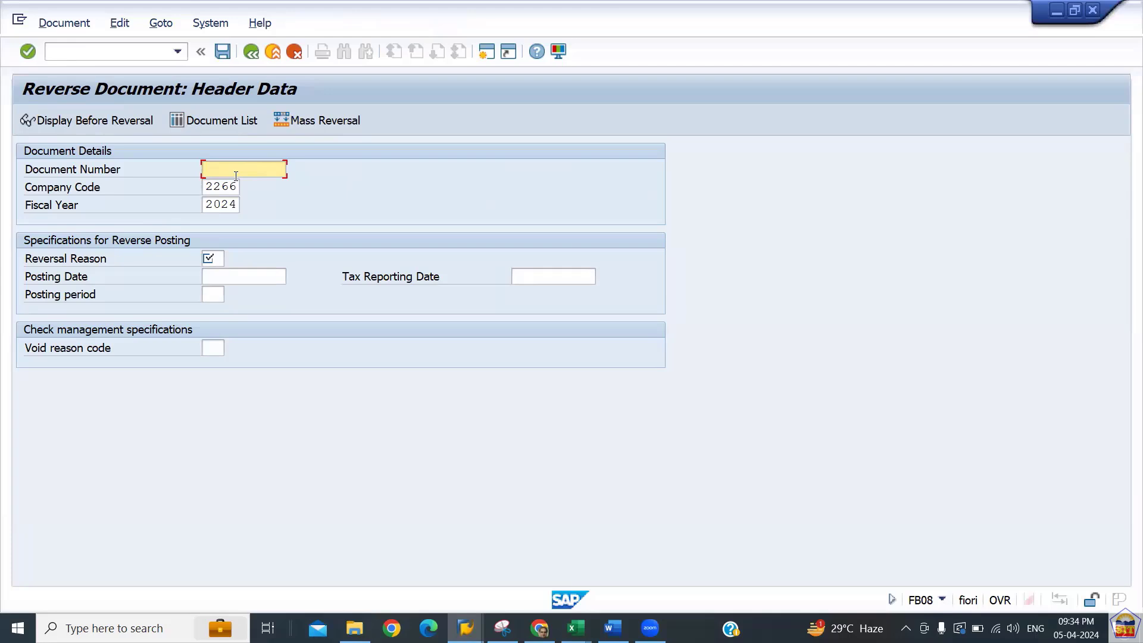
# Look through the available reversal reasons for the Reversal Reason field and close the list without choosing one
pyautogui.click(222, 262)
pyautogui.click(233, 261)
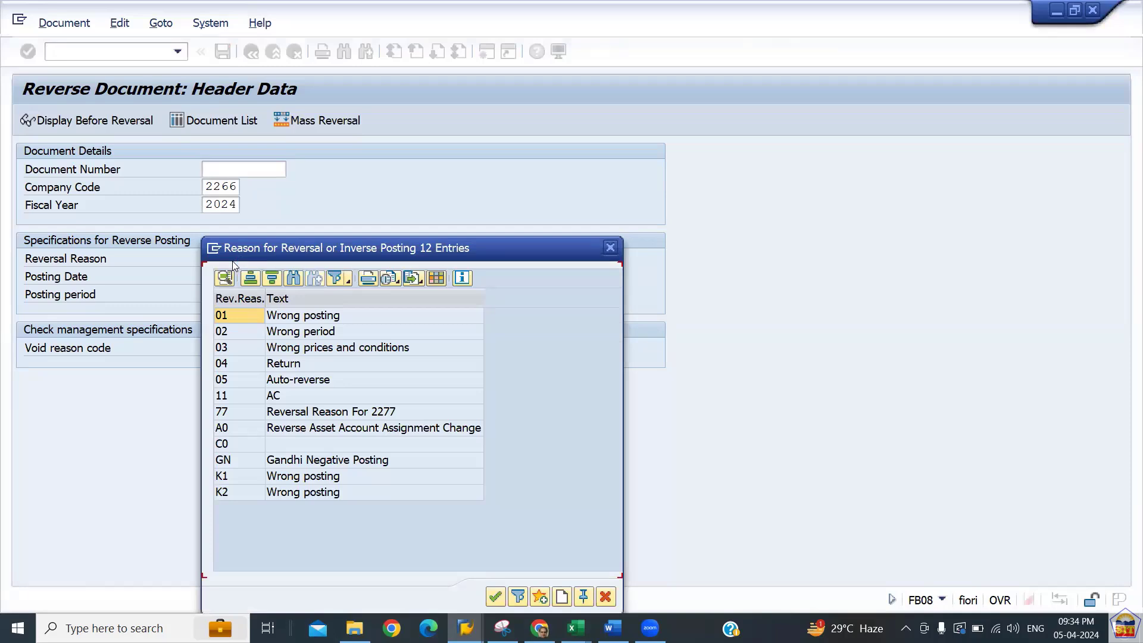
pyautogui.click(610, 247)
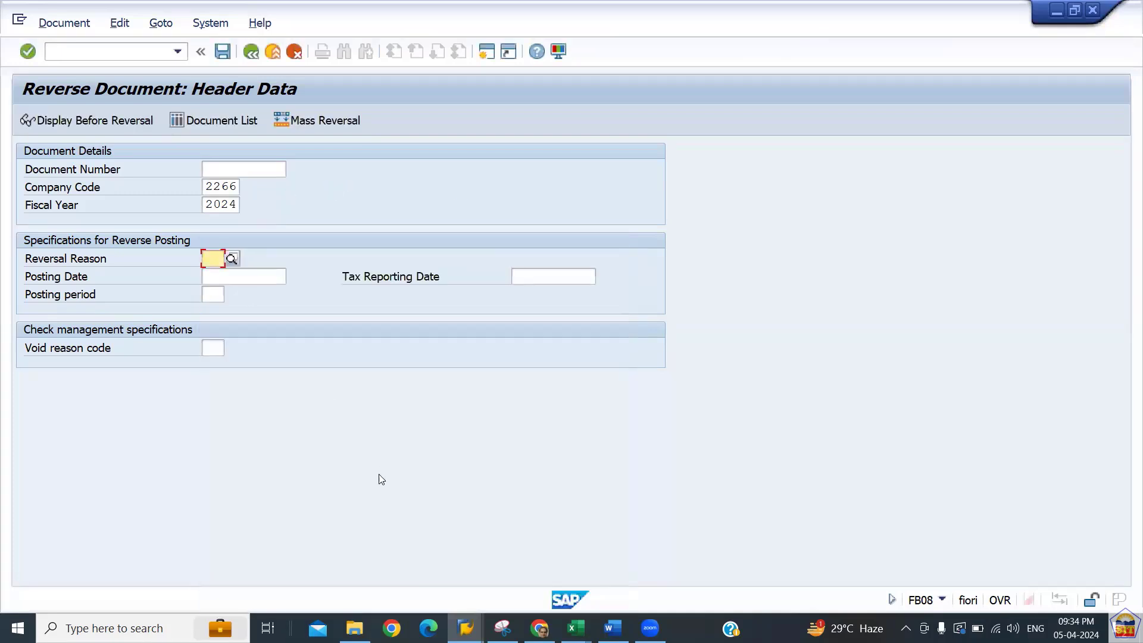
# Switch to the General Ledger Accounting Word document and find the section on creating a reversal reason code
pyautogui.hotkey('alt', 'Tab')
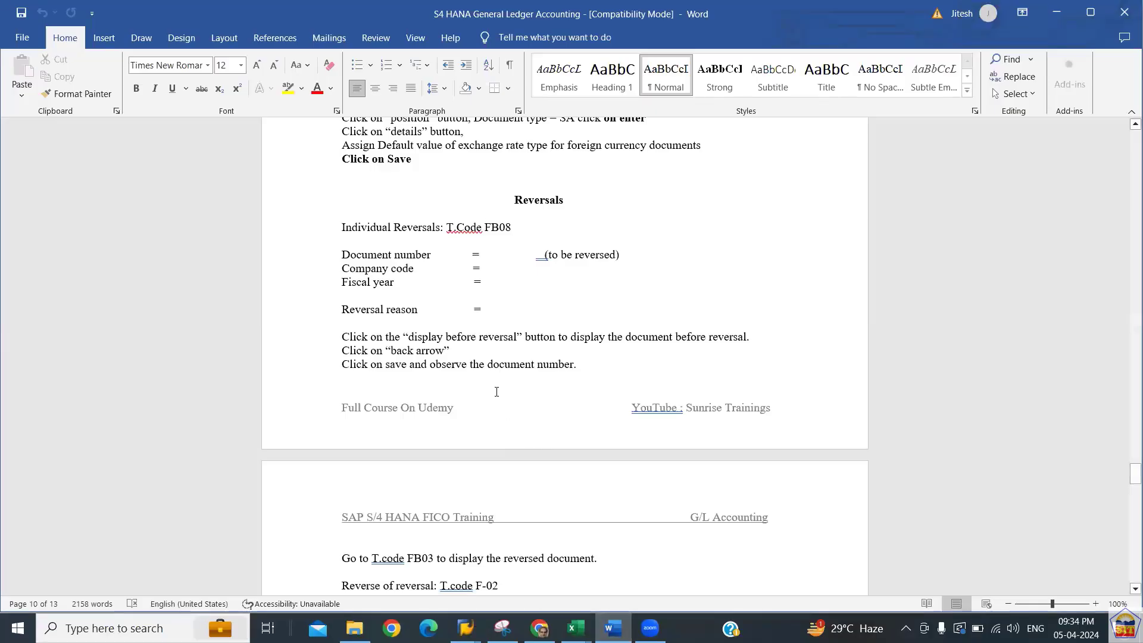
pyautogui.scroll(-4, 497, 392)
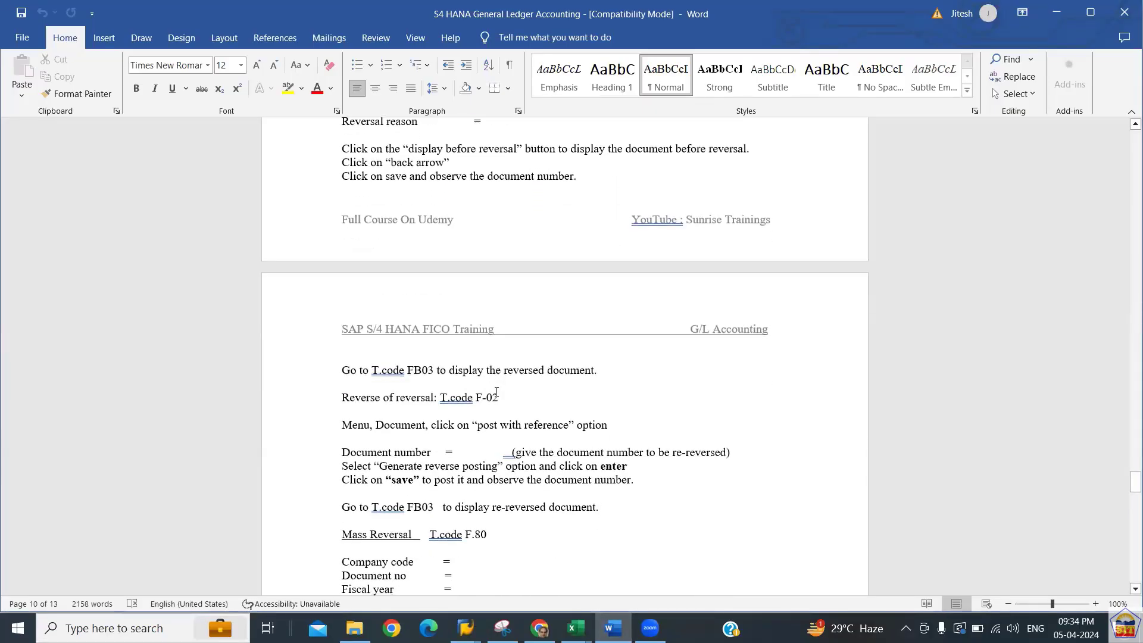
pyautogui.press('Up')
pyautogui.press('Up')
pyautogui.press('Up')
pyautogui.press('Up')
pyautogui.scroll(-5, 497, 391)
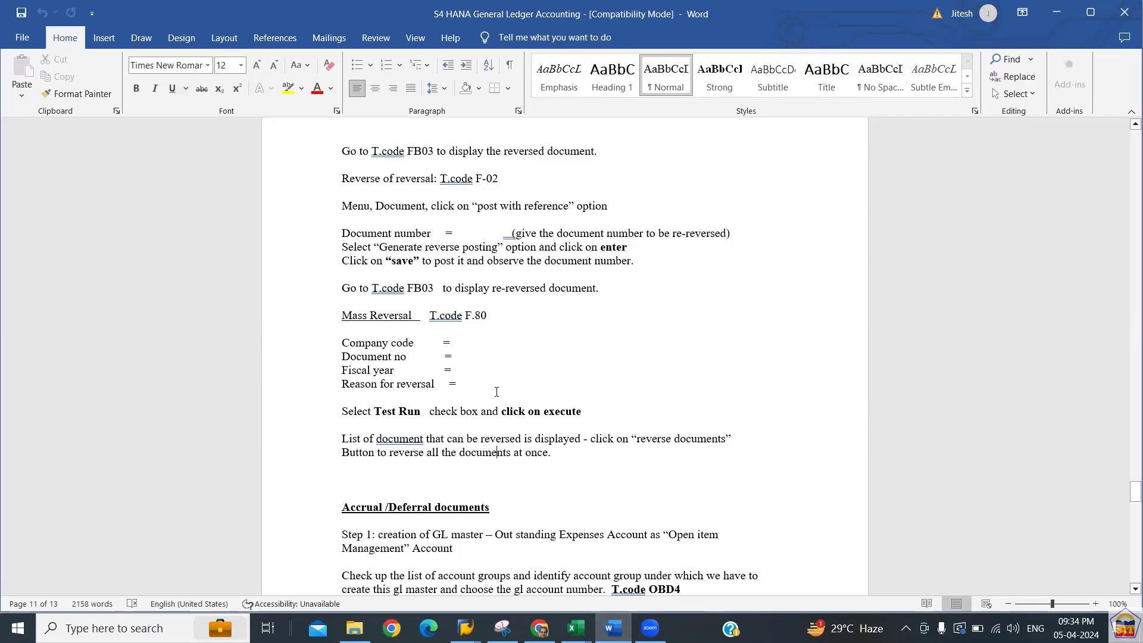
pyautogui.press('Down')
pyautogui.press('Down')
pyautogui.press('Down')
pyautogui.press('Down')
pyautogui.press('Down')
pyautogui.press('Down')
pyautogui.press('Down')
pyautogui.press('Down')
pyautogui.press('Down')
pyautogui.press('Down')
pyautogui.press('Down')
pyautogui.press('Down')
pyautogui.press('Down')
pyautogui.press('Down')
pyautogui.press('Down')
pyautogui.press('Down')
pyautogui.press('Down')
pyautogui.press('Down')
pyautogui.press('Down')
pyautogui.press('Down')
pyautogui.press('Down')
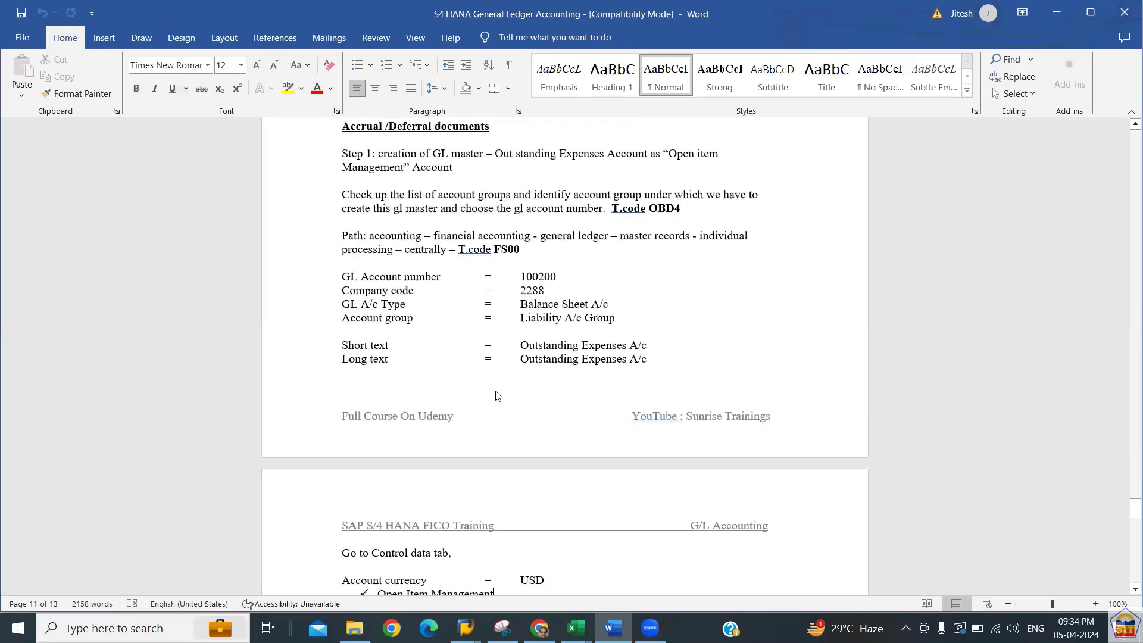
pyautogui.press('Down')
pyautogui.press('Down')
pyautogui.press('Down')
pyautogui.press('Down')
pyautogui.press('Down')
pyautogui.press('Down')
pyautogui.press('Down')
pyautogui.press('Down')
pyautogui.press('Down')
pyautogui.press('Down')
pyautogui.press('Down')
pyautogui.press('Down')
pyautogui.press('Down')
pyautogui.press('Down')
pyautogui.press('Down')
pyautogui.press('Down')
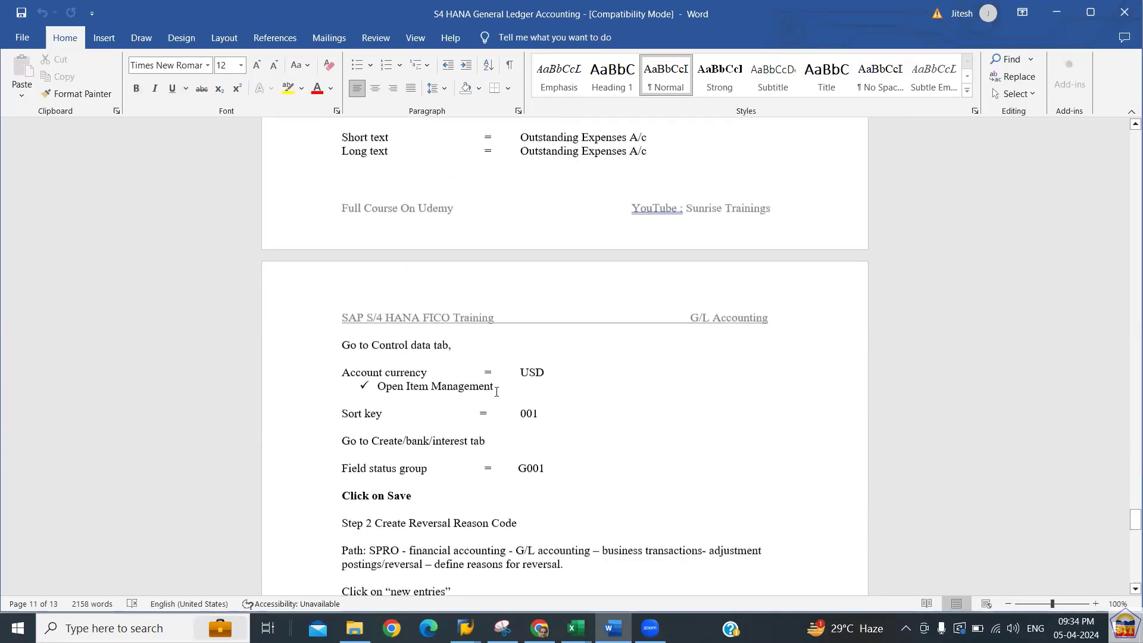
pyautogui.press('Up')
pyautogui.press('Up')
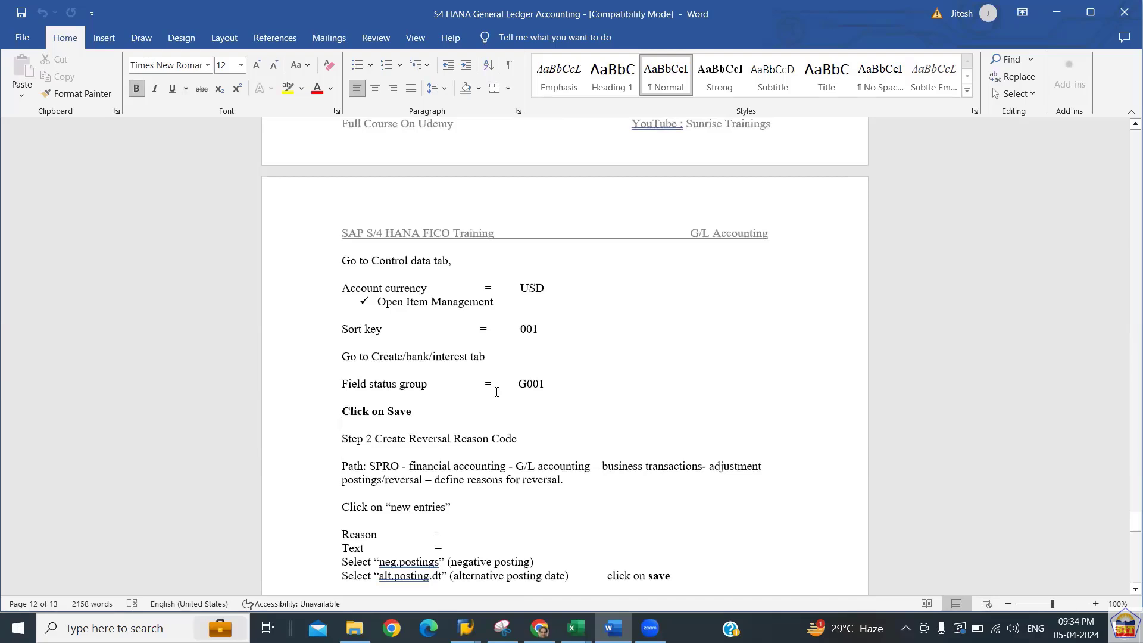
# Read the Step 2 Create Reversal Reason Code instructions, including the new-entry fields and options
pyautogui.hotkey('shift', 'Down')
pyautogui.hotkey('shift', 'Down')
pyautogui.hotkey('shift', 'Down')
pyautogui.hotkey('shift', 'Down')
pyautogui.hotkey('shift', 'Down')
pyautogui.hotkey('shift', 'Down')
pyautogui.hotkey('shift', 'Down')
pyautogui.hotkey('shift', 'Down')
pyautogui.hotkey('shift', 'Down')
pyautogui.hotkey('shift', 'Down')
pyautogui.hotkey('shift', 'Down')
pyautogui.hotkey('shift', 'Down')
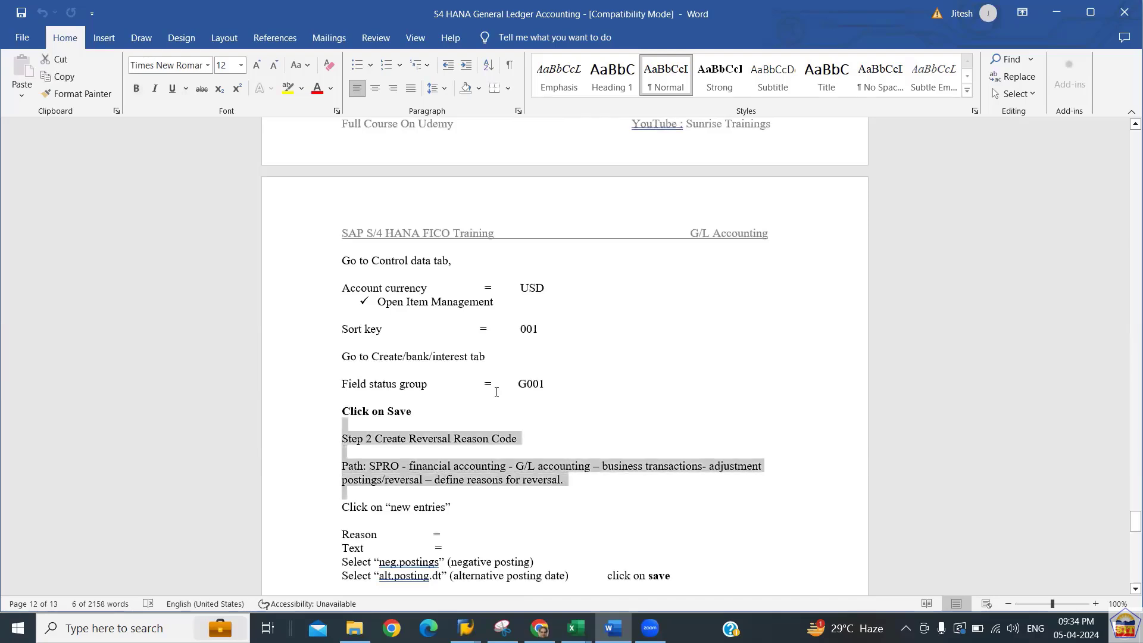
pyautogui.hotkey('shift', 'Down')
pyautogui.hotkey('shift', 'Down')
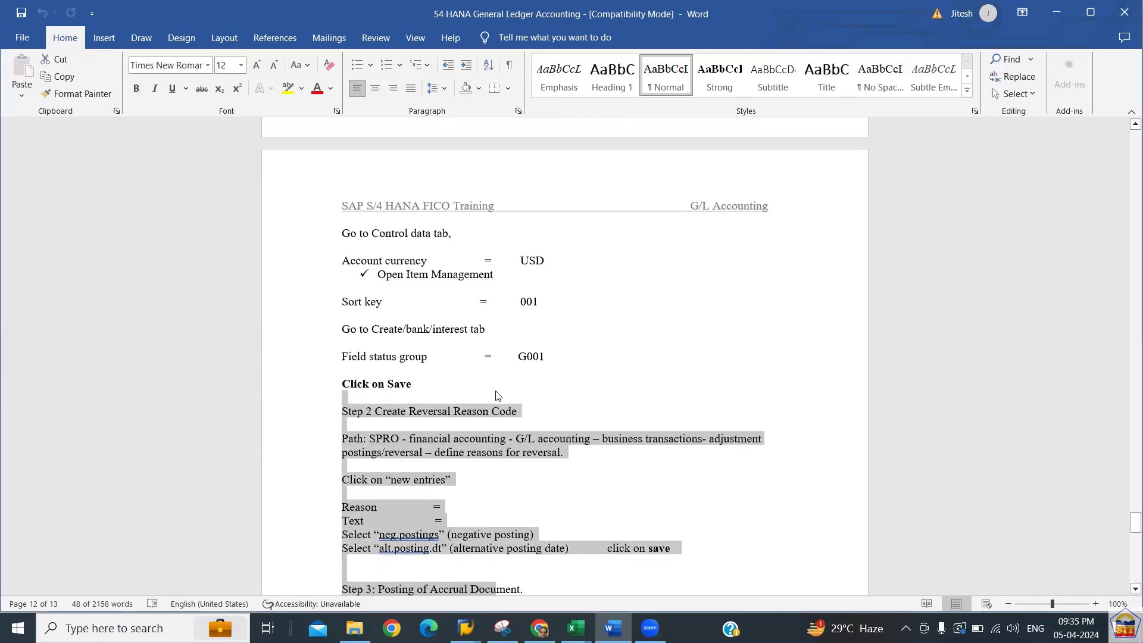
pyautogui.hotkey('shift', 'Down')
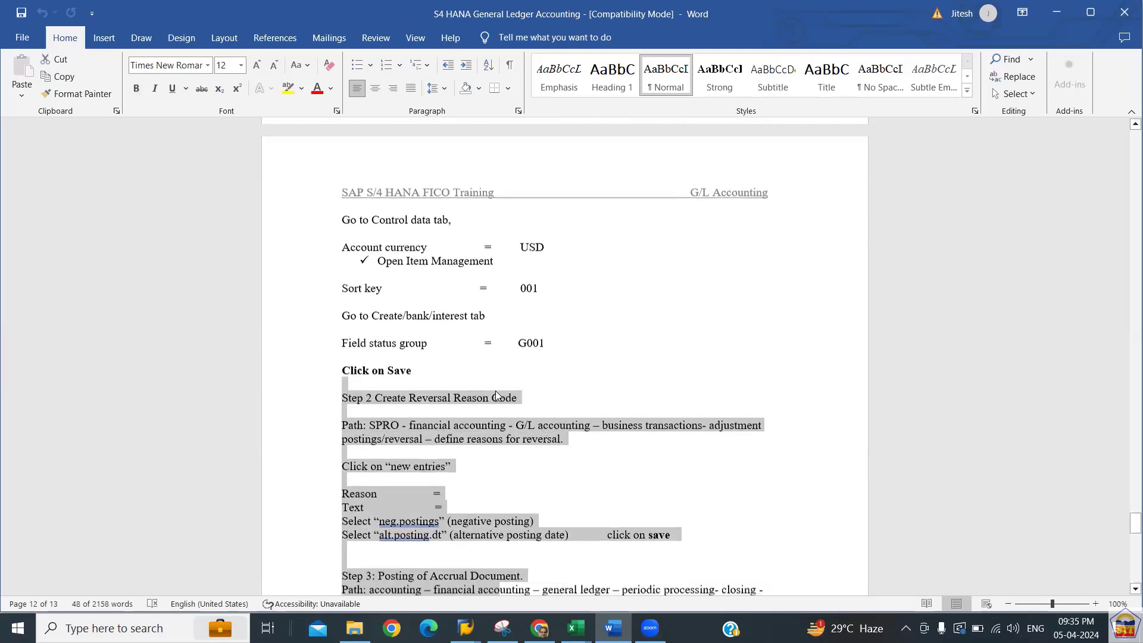
pyautogui.hotkey('shift', 'Up')
pyautogui.press('Right')
pyautogui.press('Up')
pyautogui.press('Up')
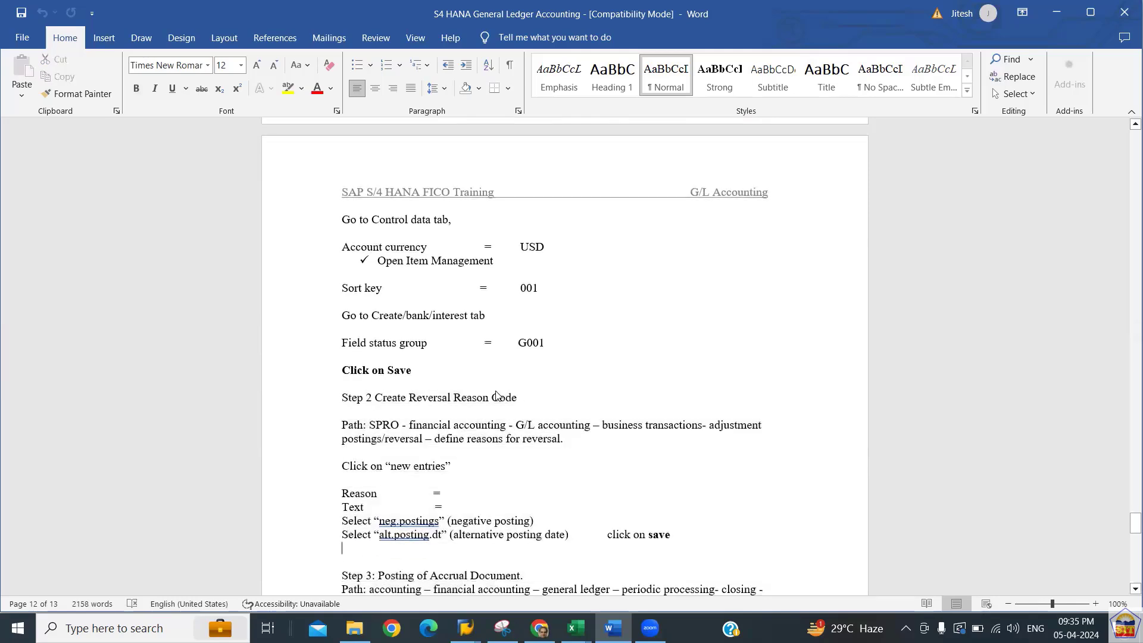
# Examine the SPRO path given for defining reasons for reversal
pyautogui.press('Up')
pyautogui.press('Left')
pyautogui.press('Left')
pyautogui.press('Left')
pyautogui.press('Left')
pyautogui.press('Left')
pyautogui.press('Left')
pyautogui.press('Left')
pyautogui.press('Left')
pyautogui.press('Left')
pyautogui.press('Left')
pyautogui.press('Left')
pyautogui.press('Left')
pyautogui.press('Left')
pyautogui.press('Left')
pyautogui.press('Left')
pyautogui.press('Left')
pyautogui.press('Left')
pyautogui.press('Left')
pyautogui.press('Left')
pyautogui.press('Left')
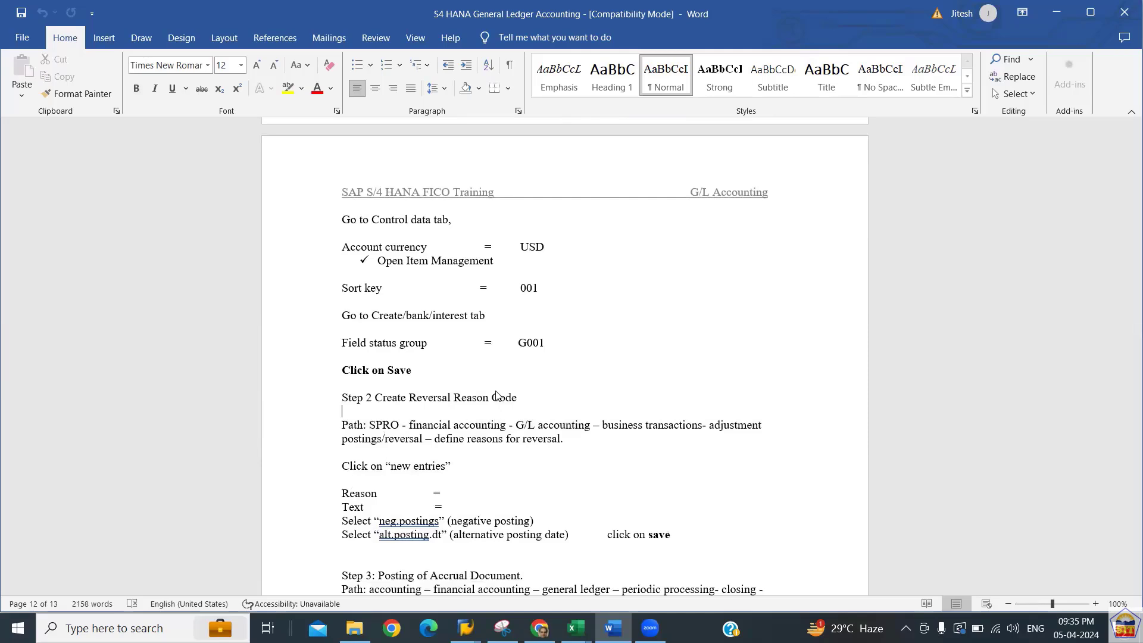
pyautogui.press('Down')
pyautogui.hotkey('shift', 'Down')
pyautogui.hotkey('shift', 'Down')
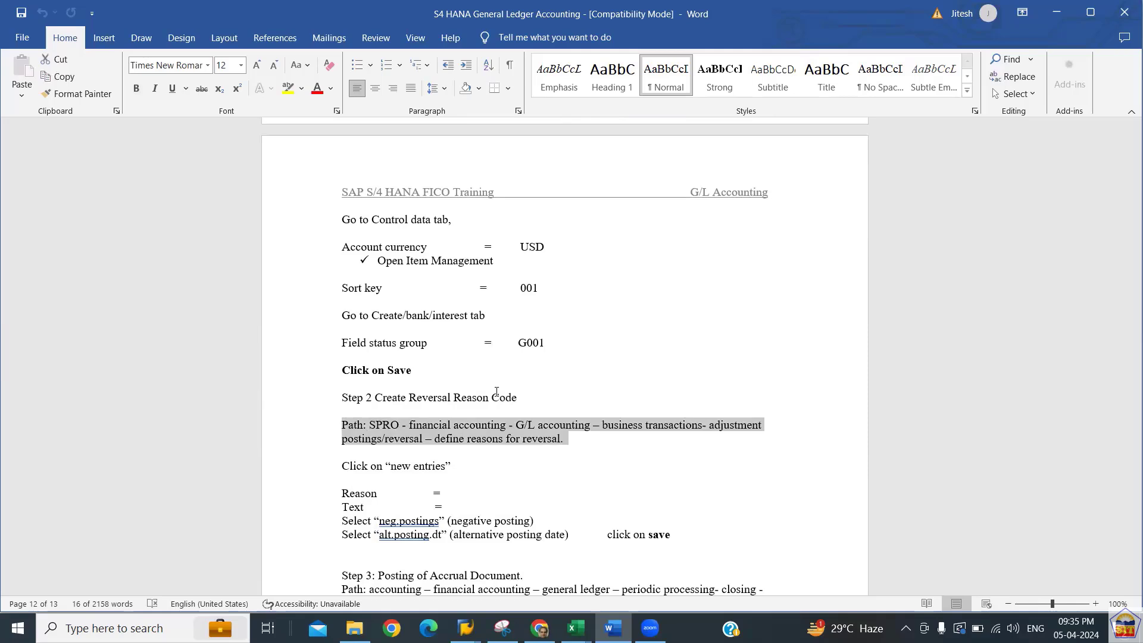
pyautogui.press('Right')
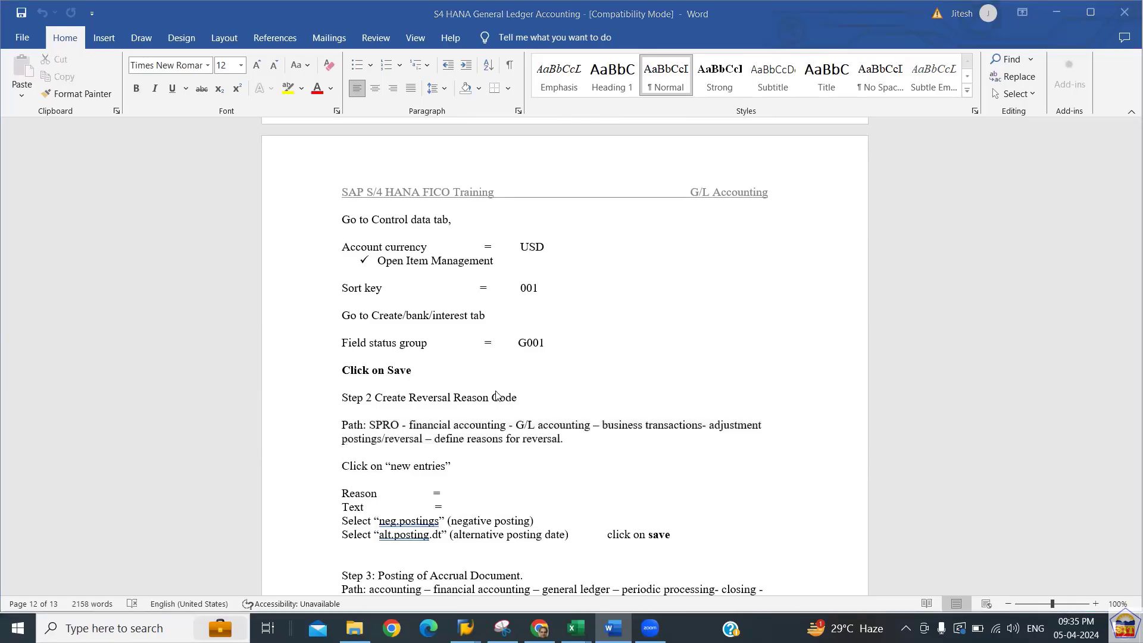
# Return to SAP GUI and display the SAP Reference IMG through transaction SPRO in a new session
pyautogui.hotkey('alt', 'Tab')
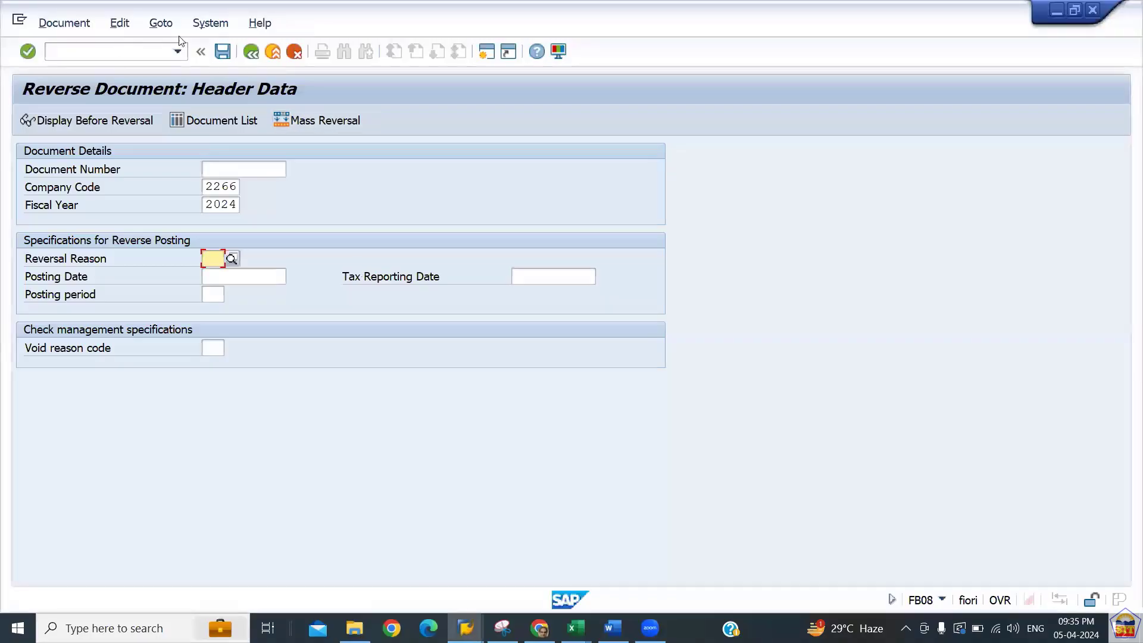
pyautogui.click(486, 54)
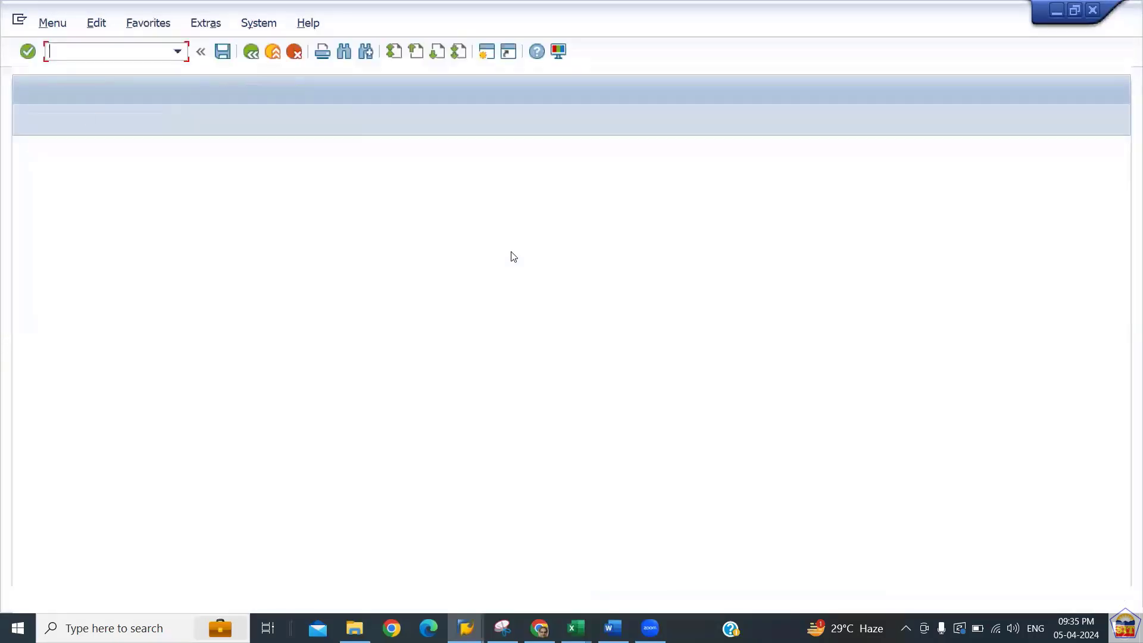
pyautogui.write('spro')
pyautogui.press('Return')
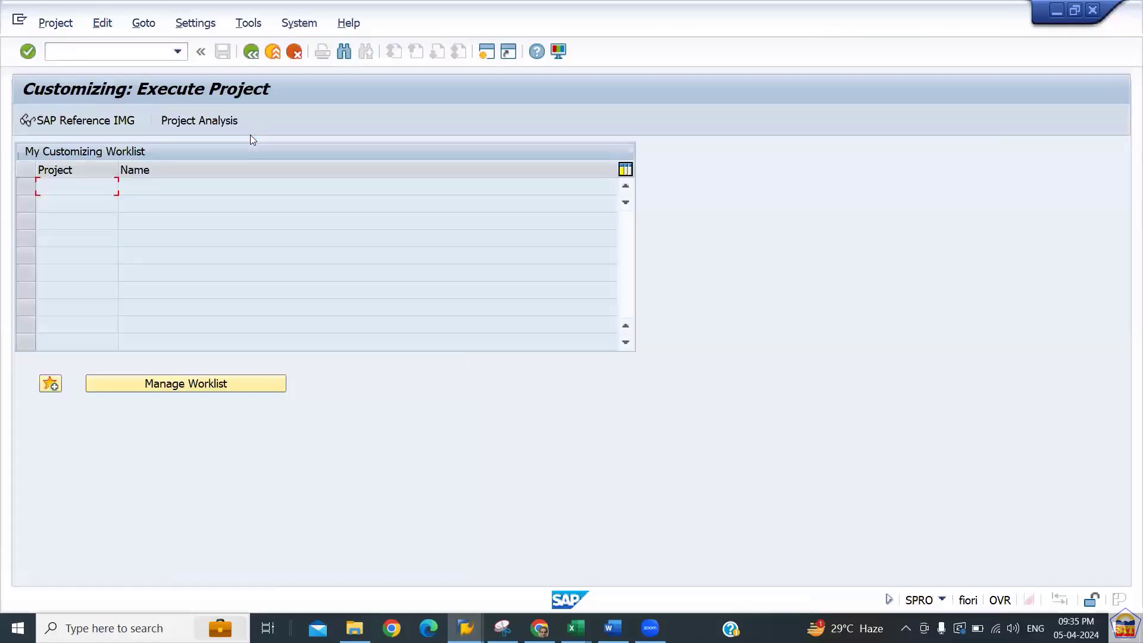
pyautogui.click(93, 123)
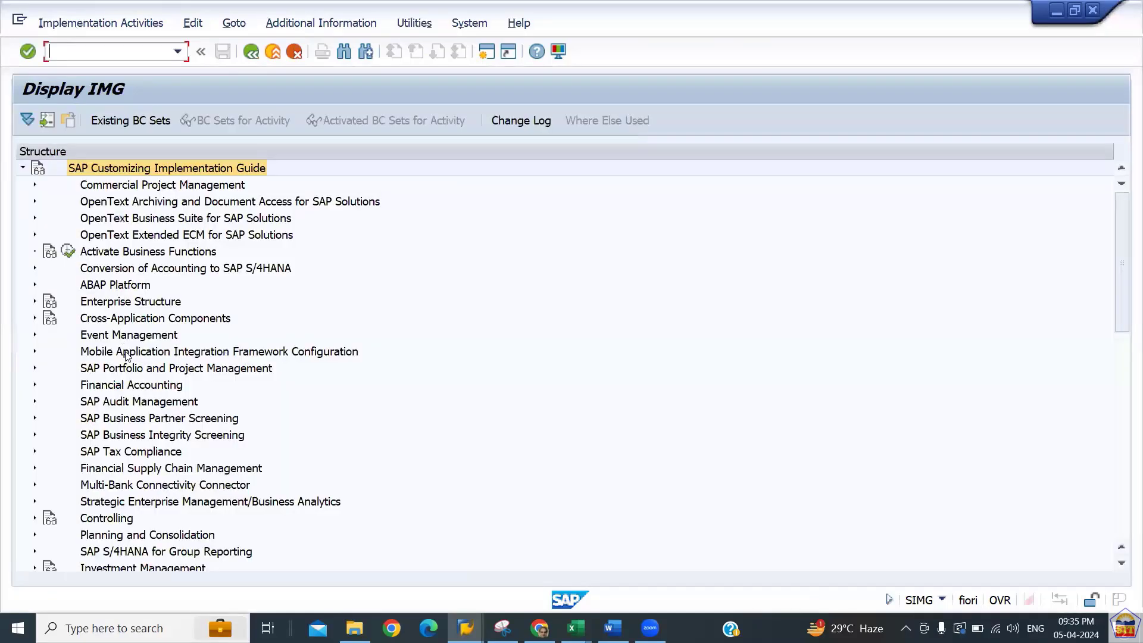
# Expand the Financial Accounting node in the SAP Customizing Implementation Guide
pyautogui.click(126, 354)
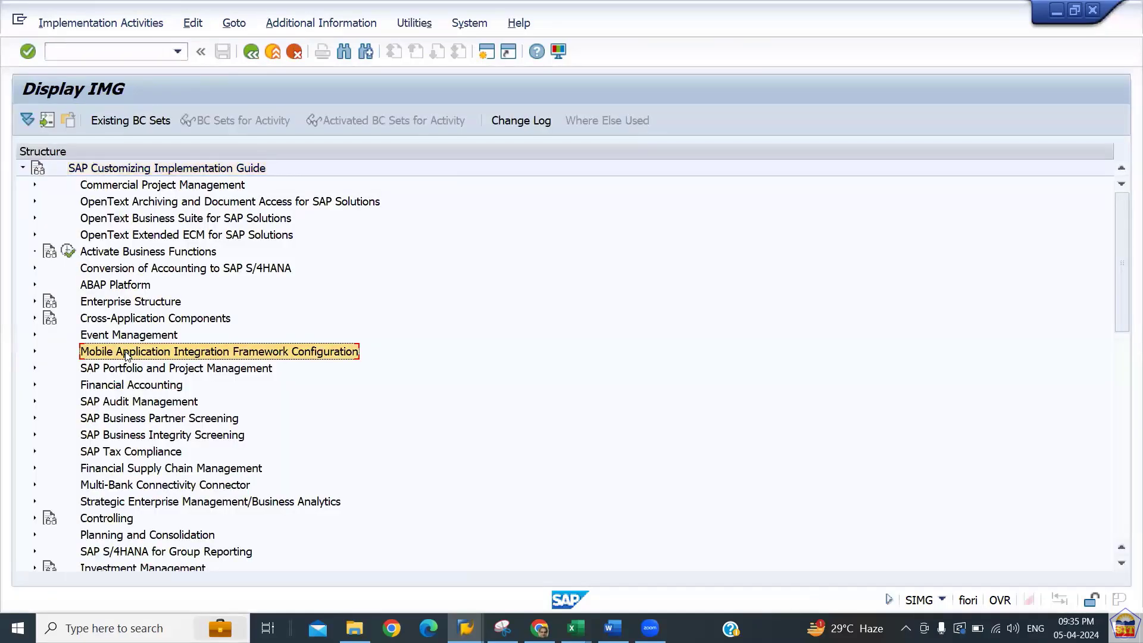
pyautogui.press('Down')
pyautogui.press('Down')
pyautogui.press('Down')
pyautogui.press('Down')
pyautogui.press('Down')
pyautogui.press('Down')
pyautogui.press('Down')
pyautogui.press('Down')
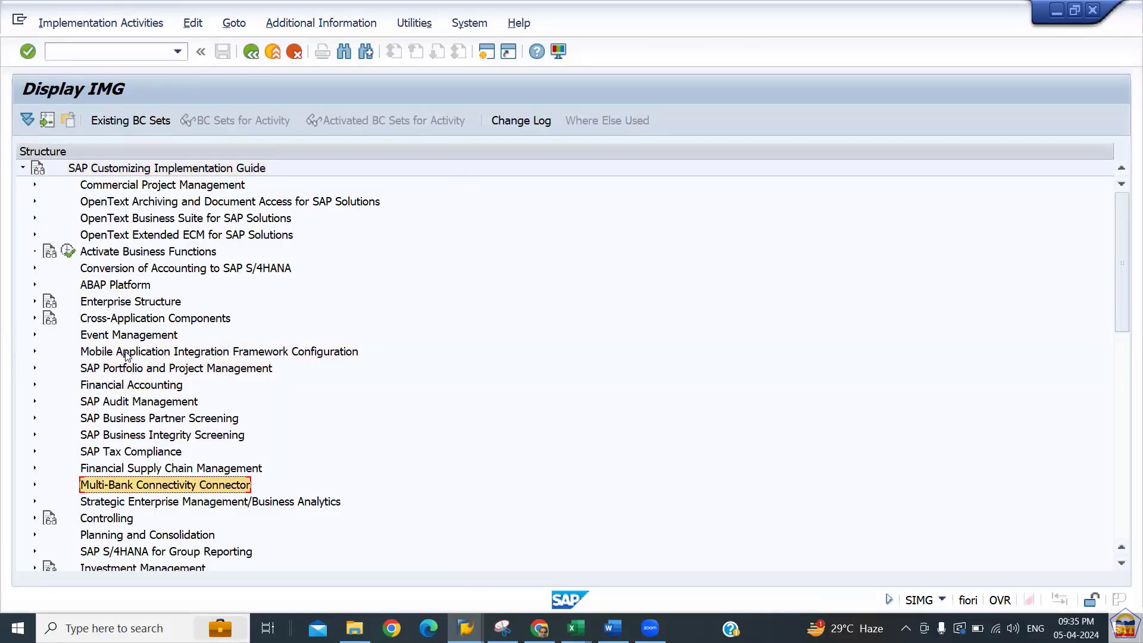
pyautogui.press('Up')
pyautogui.press('Up')
pyautogui.press('Up')
pyautogui.press('Up')
pyautogui.press('Up')
pyautogui.press('Up')
pyautogui.press('Right')
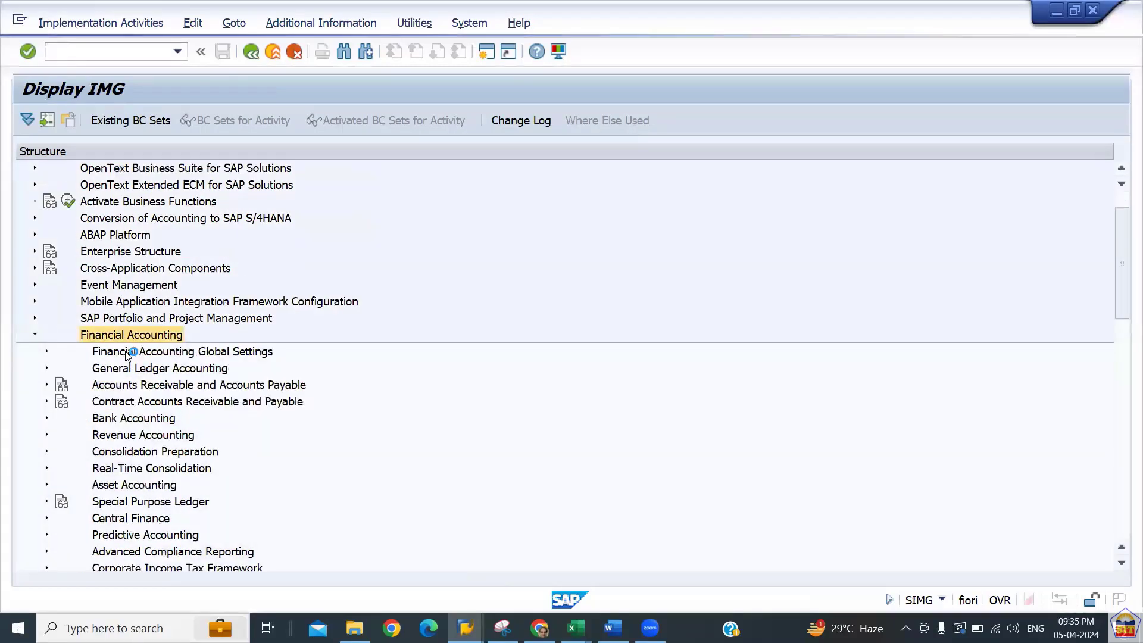
# Expand General Ledger Accounting and its Business Transactions node under Financial Accounting
pyautogui.press('Down')
pyautogui.press('Down')
pyautogui.press('Down')
pyautogui.press('Down')
pyautogui.press('Down')
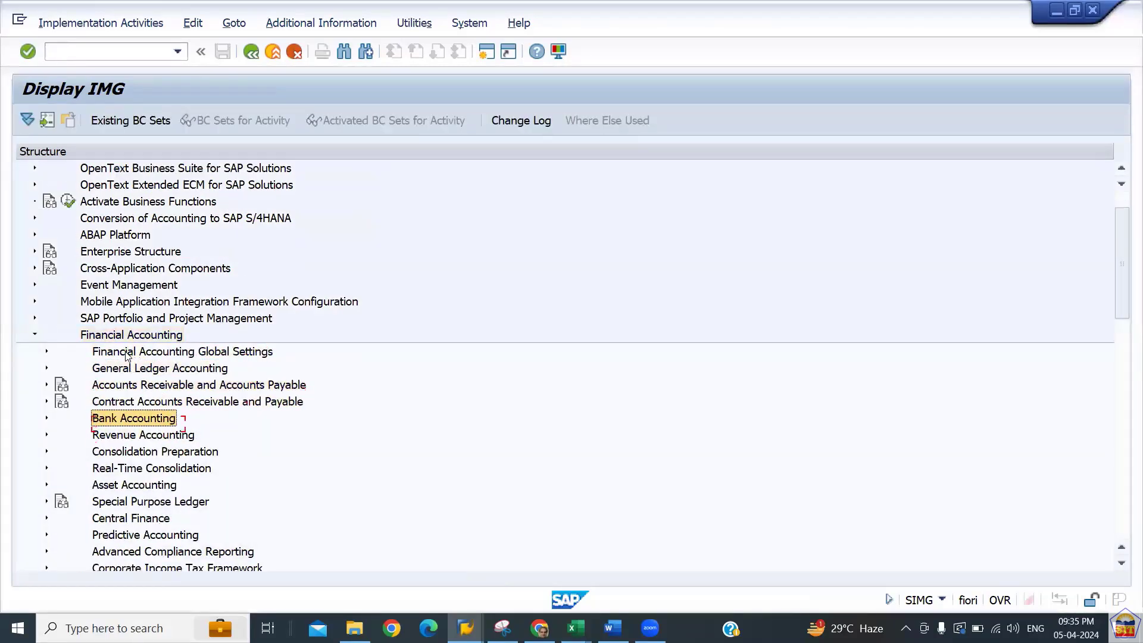
pyautogui.press('Up')
pyautogui.press('Up')
pyautogui.press('Up')
pyautogui.press('Right')
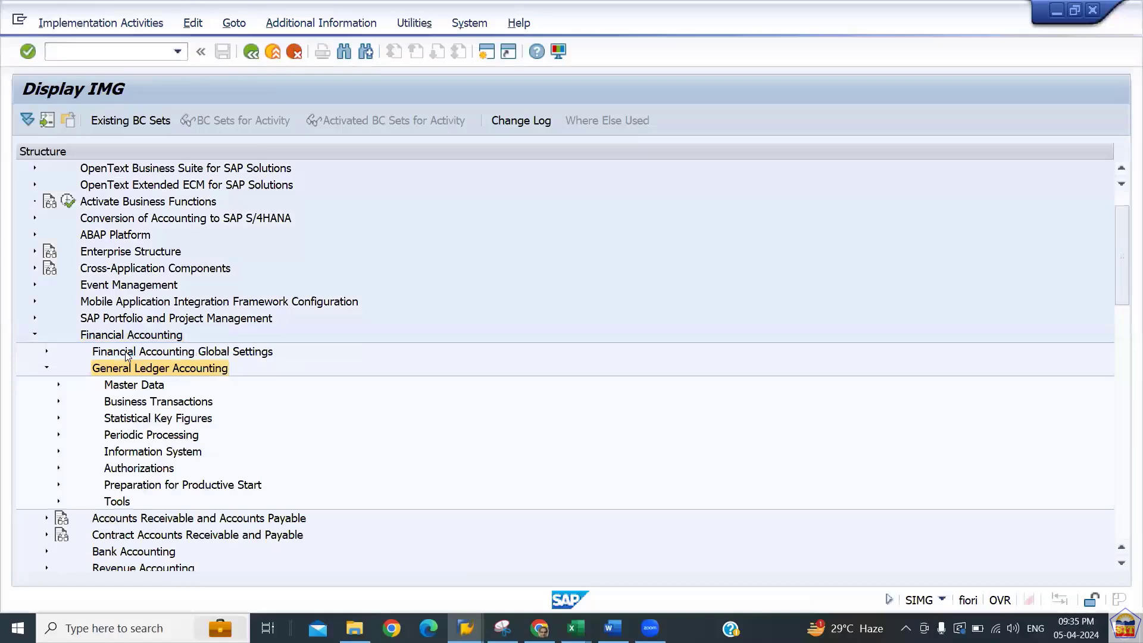
pyautogui.press('Down')
pyautogui.press('Down')
pyautogui.press('Right')
pyautogui.press('Down')
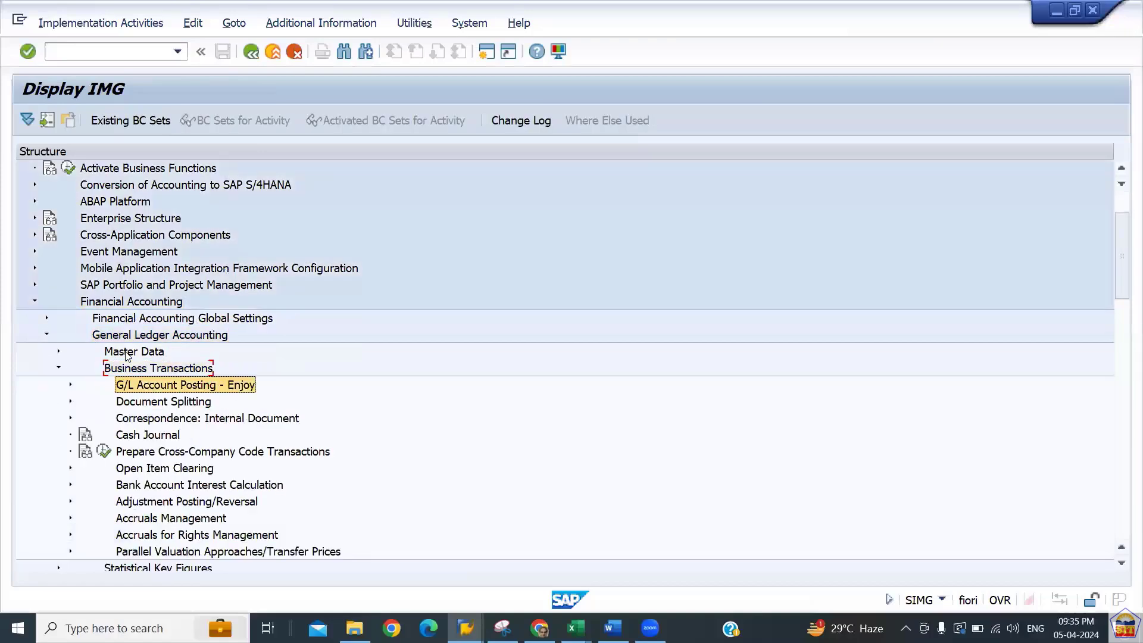
# Expand Adjustment Posting/Reversal under Business Transactions and execute the Define Reasons for Reversal activity
pyautogui.press('Down')
pyautogui.press('Down')
pyautogui.press('Down')
pyautogui.press('Down')
pyautogui.press('Down')
pyautogui.press('Down')
pyautogui.press('Down')
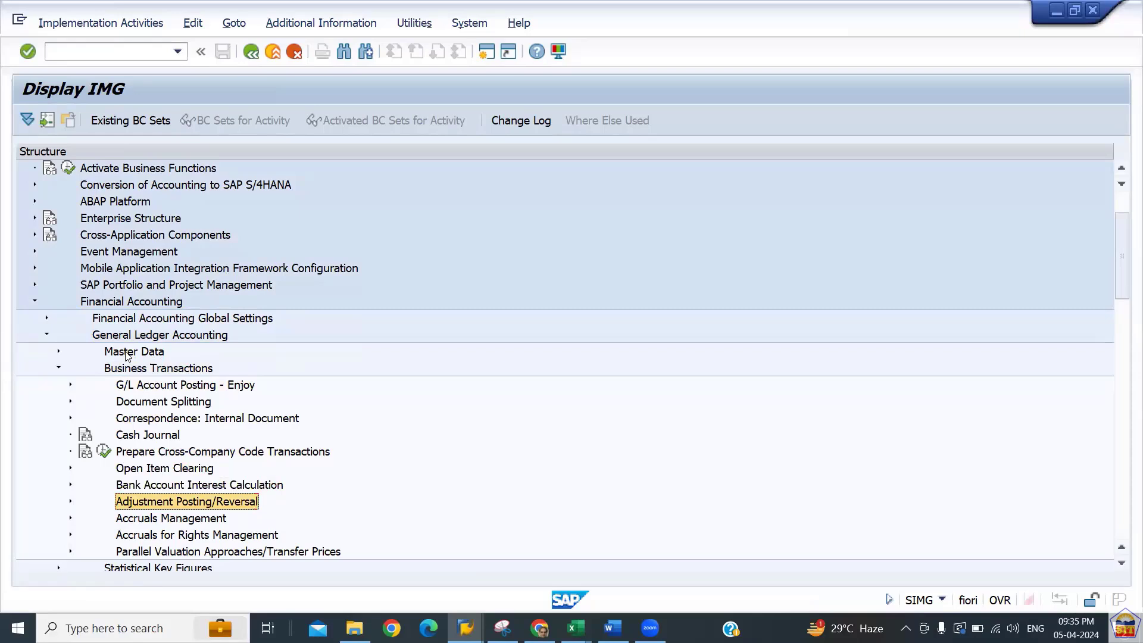
pyautogui.press('Right')
pyautogui.press('Down')
pyautogui.press('Down')
pyautogui.press('Down')
pyautogui.press('Down')
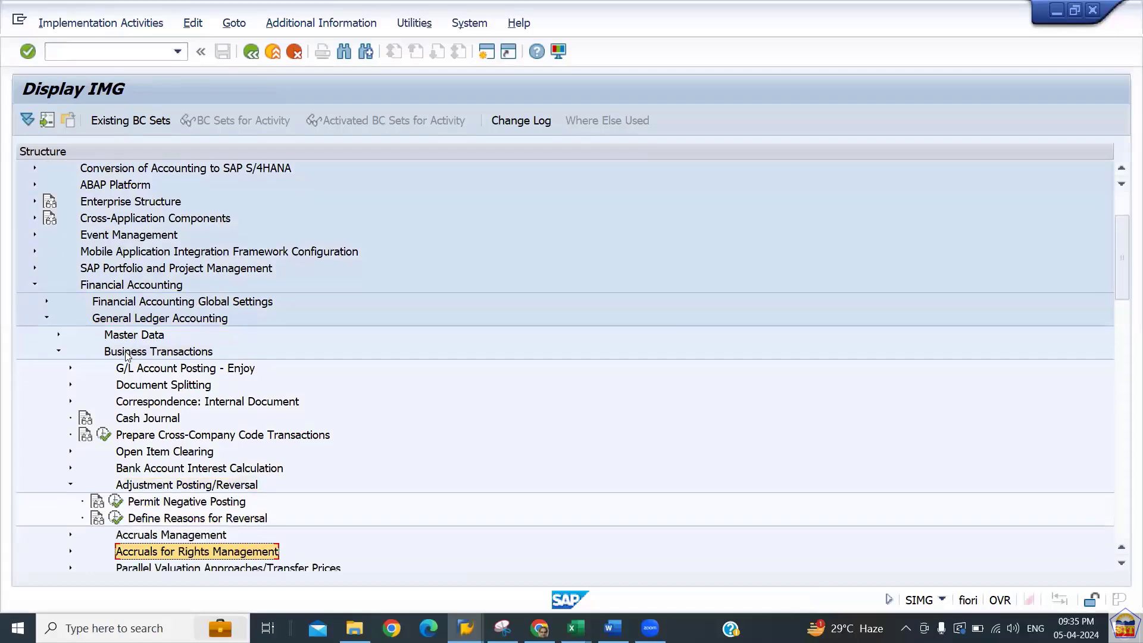
pyautogui.press('Down')
pyautogui.press('Up')
pyautogui.press('Up')
pyautogui.press('Up')
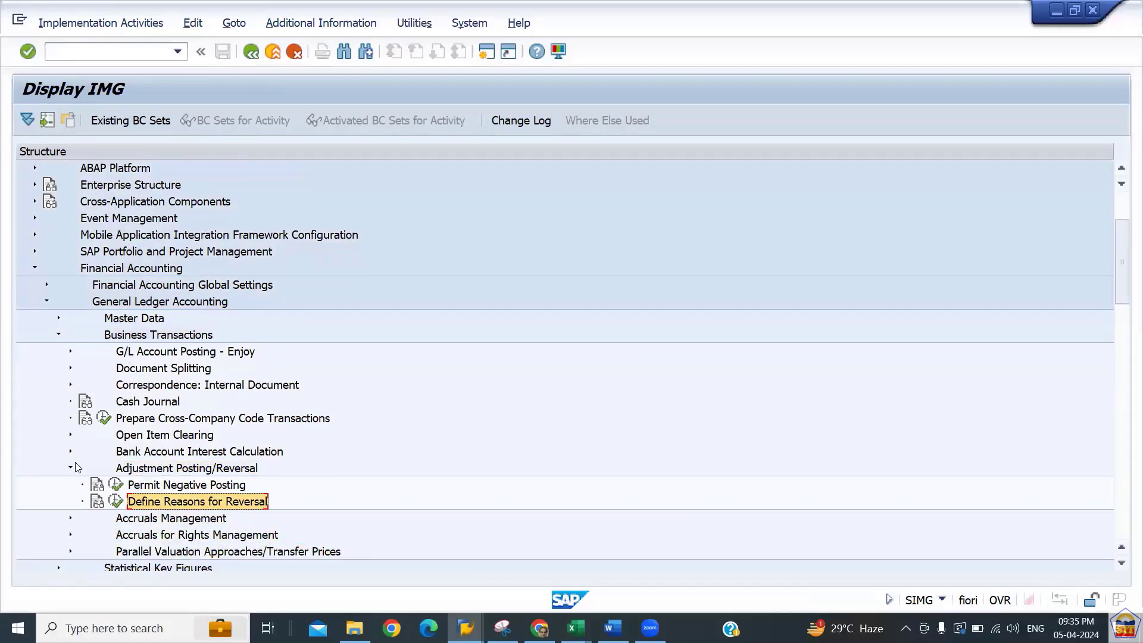
pyautogui.click(116, 505)
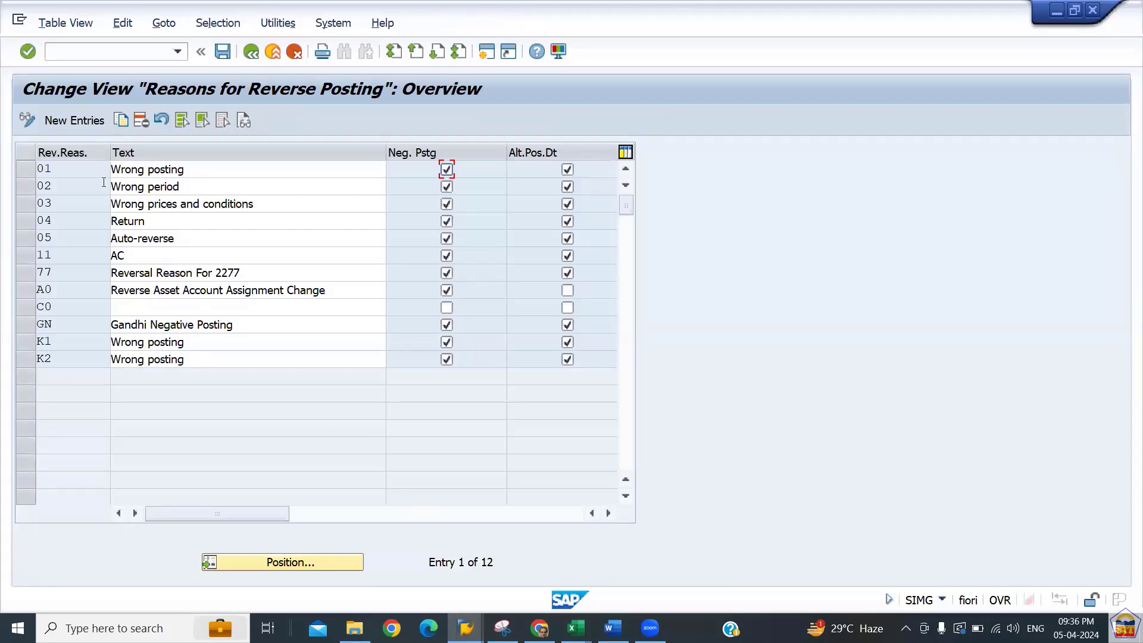
# Add a new reversal reason 66 with the text "Reversal Reason For 2266"
pyautogui.click(72, 125)
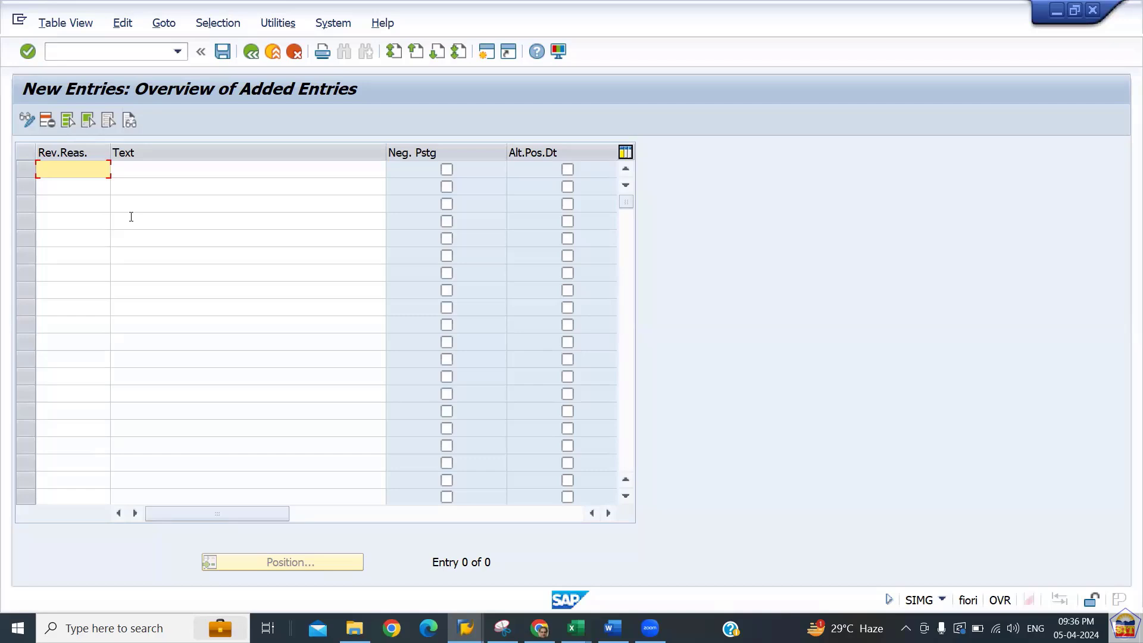
pyautogui.write('66')
pyautogui.press('Tab')
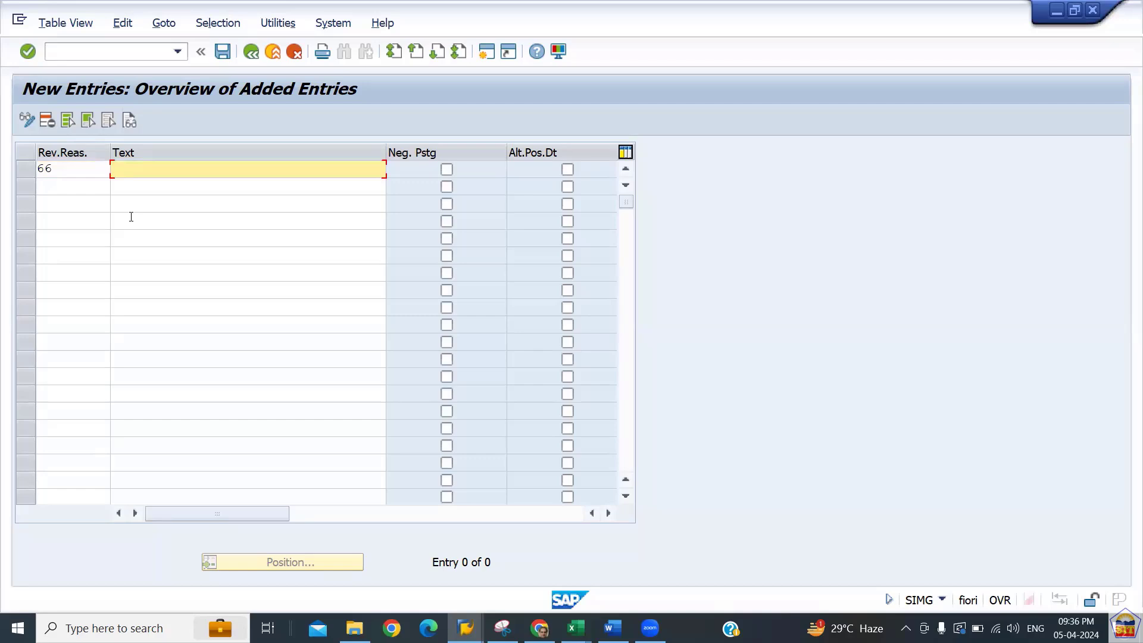
pyautogui.press('Down')
pyautogui.press('Return')
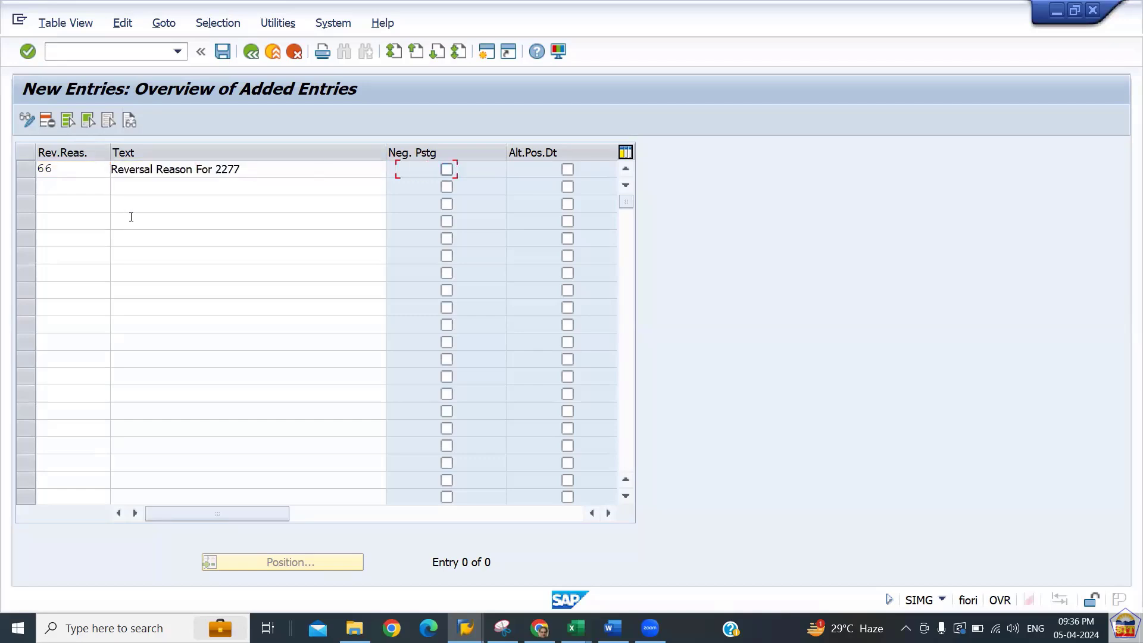
pyautogui.press('BackSpace')
pyautogui.press('BackSpace')
pyautogui.write('66')
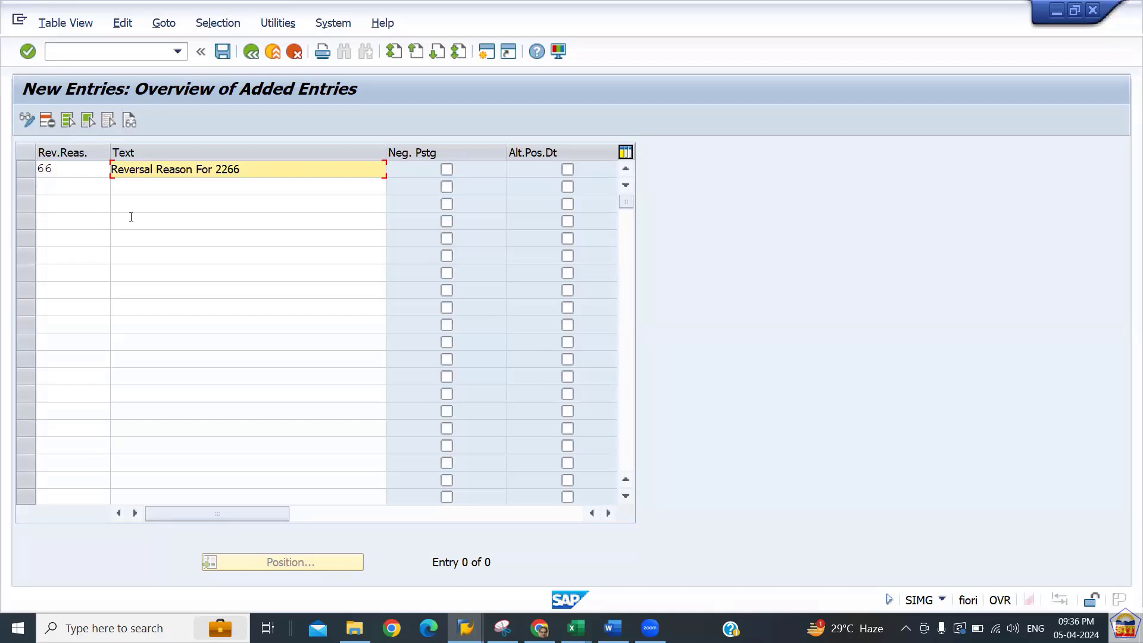
# Allow negative posting and an alternative posting date for reversal reason 66
pyautogui.press('Tab')
pyautogui.press('space')
pyautogui.press('Tab')
pyautogui.press('space')
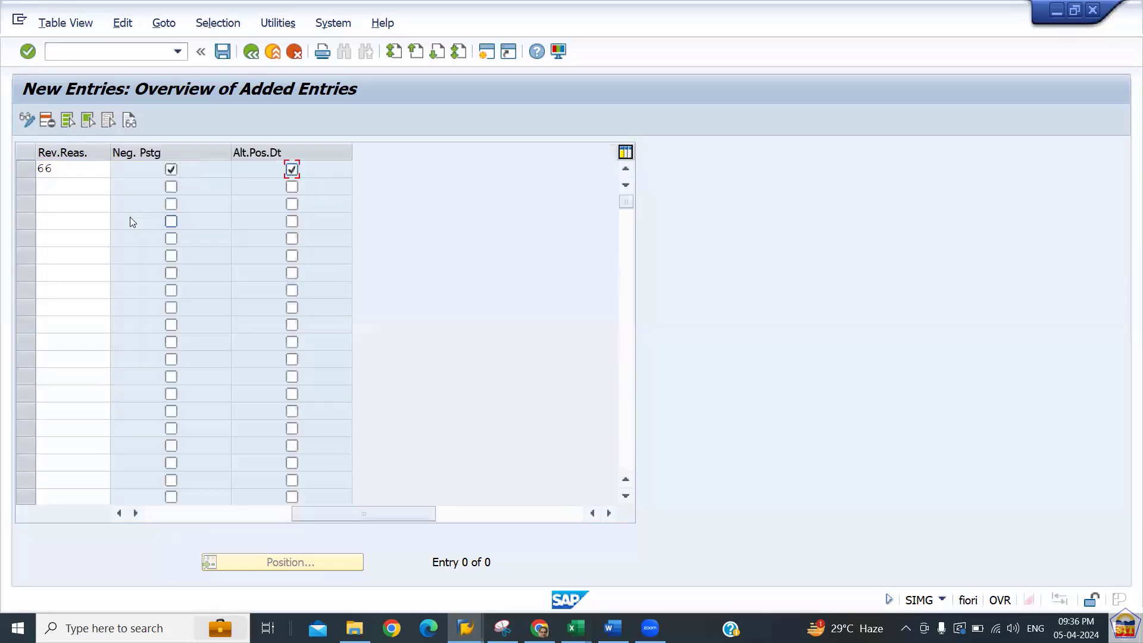
# Save reversal reason 66 to customizing request SBXK902009 and return to the overview of reversal reasons
pyautogui.hotkey('shift', 'Tab')
pyautogui.press('Return')
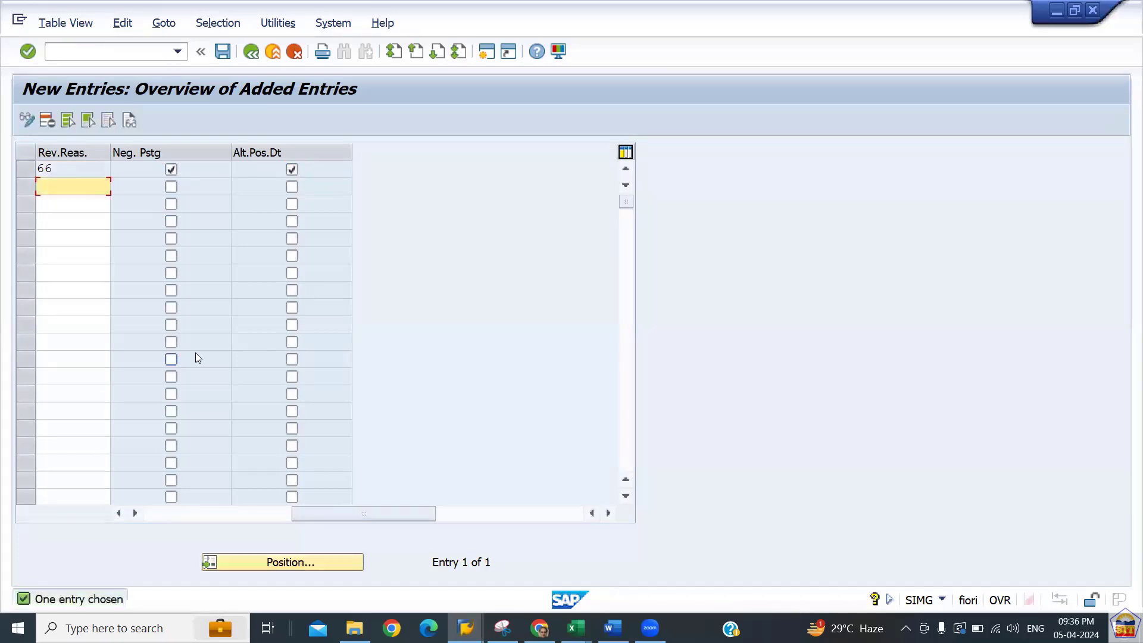
pyautogui.press('F3')
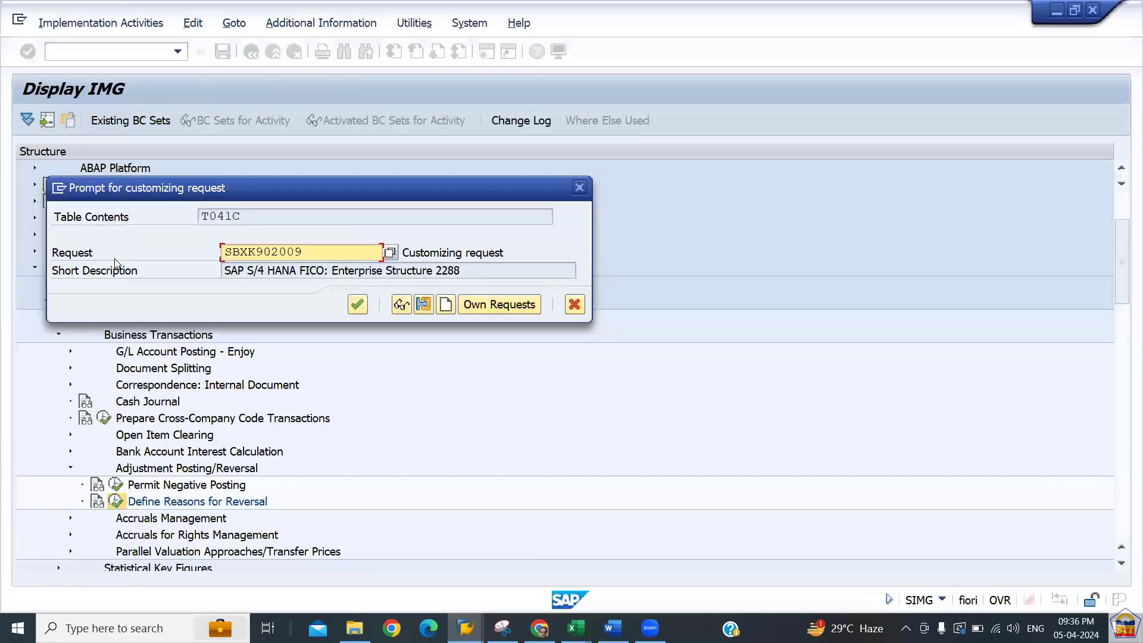
pyautogui.press('Return')
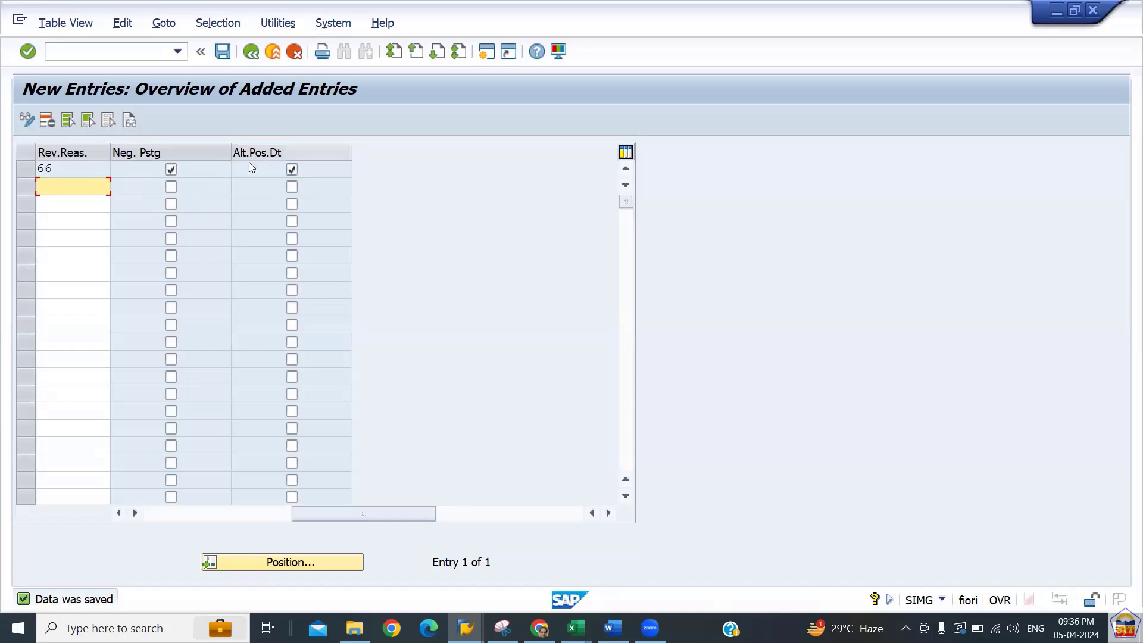
pyautogui.click(252, 53)
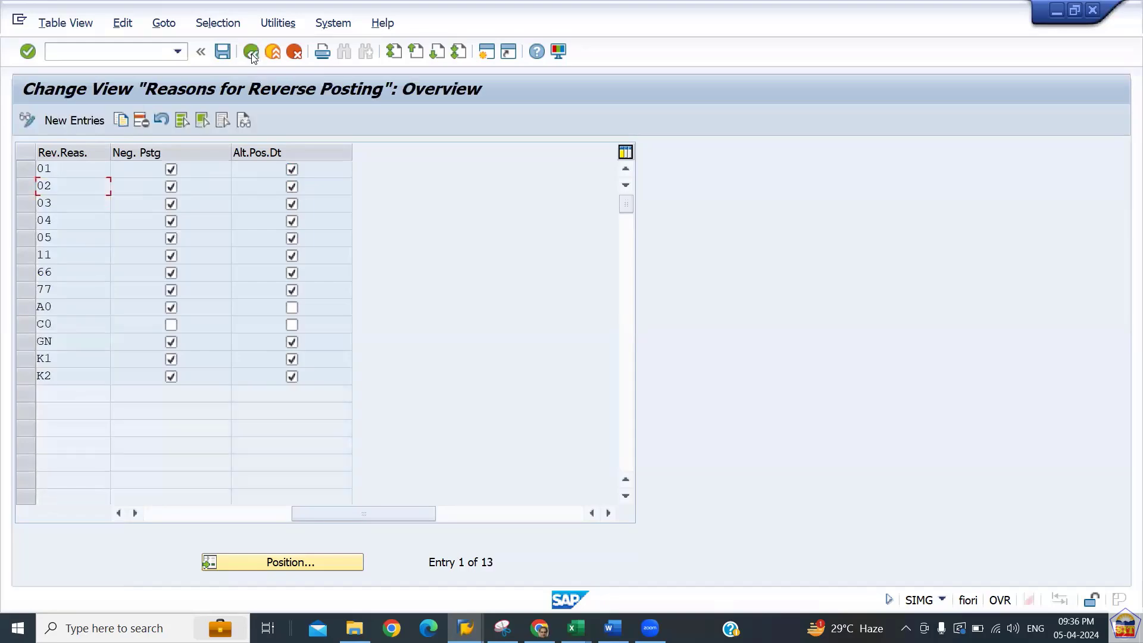
pyautogui.hotkey('alt', 'Tab')
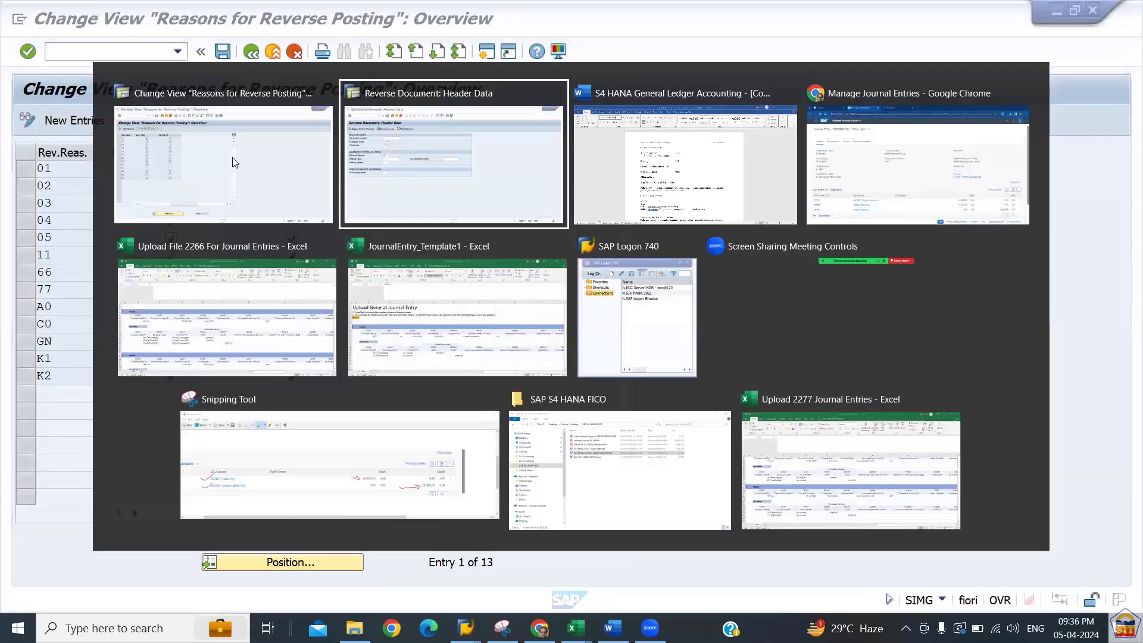
pyautogui.click(227, 172)
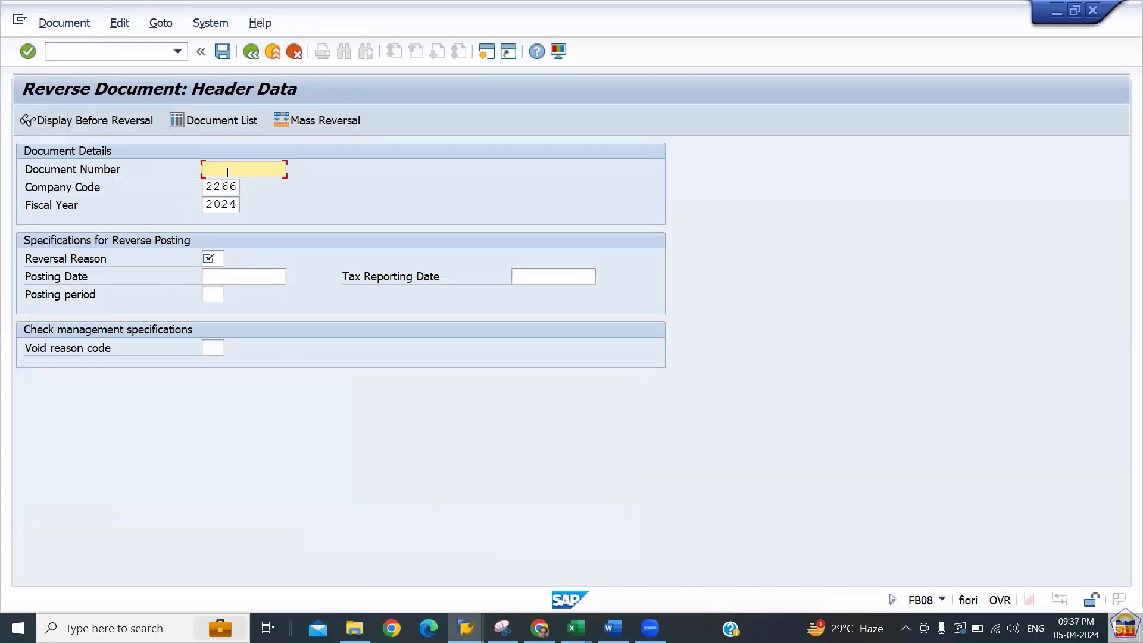
pyautogui.write('10')
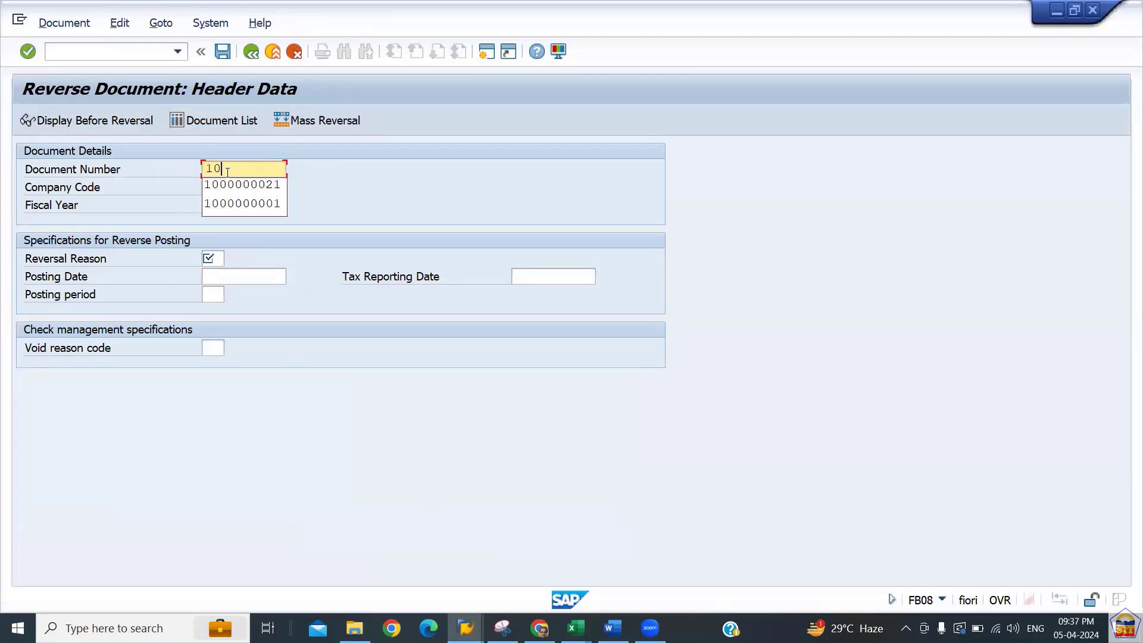
pyautogui.write('00000001')
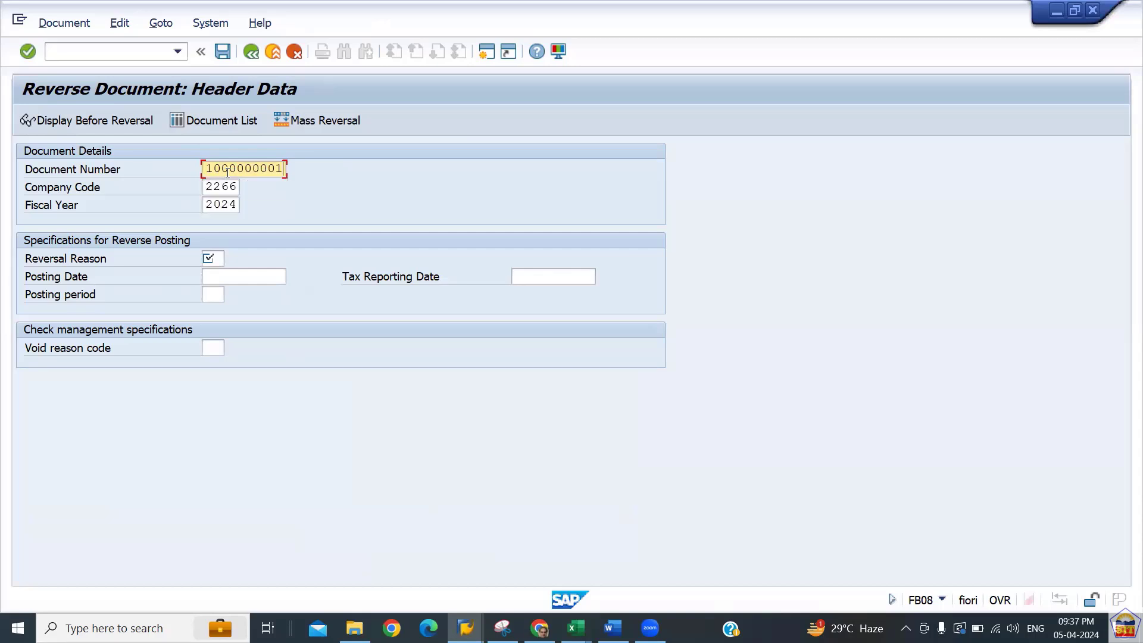
pyautogui.press('Tab')
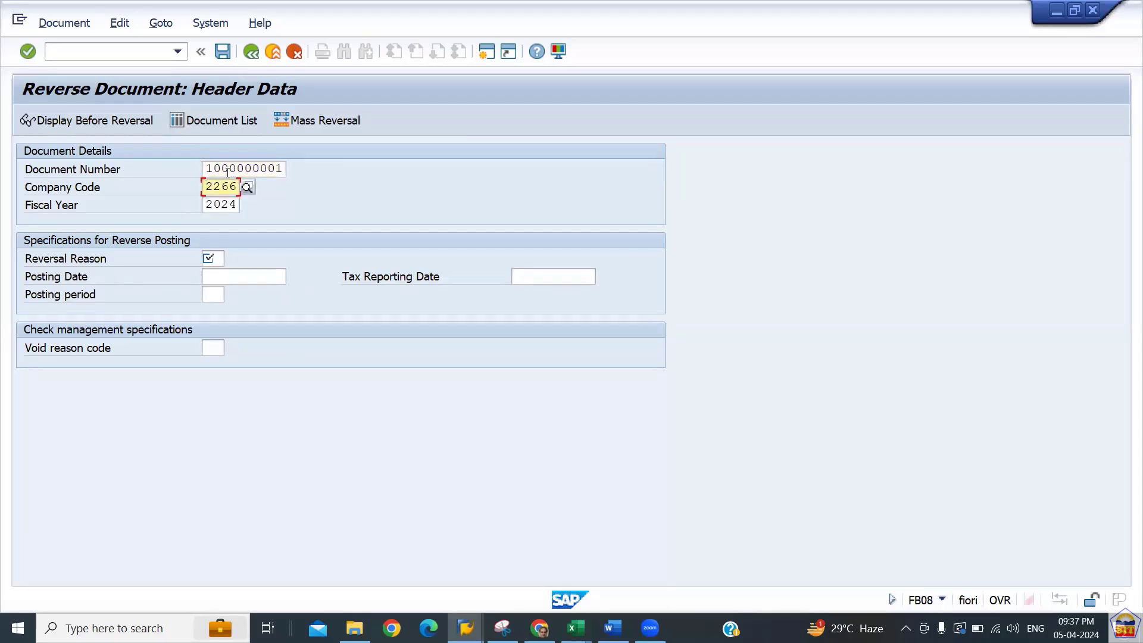
pyautogui.press('Tab')
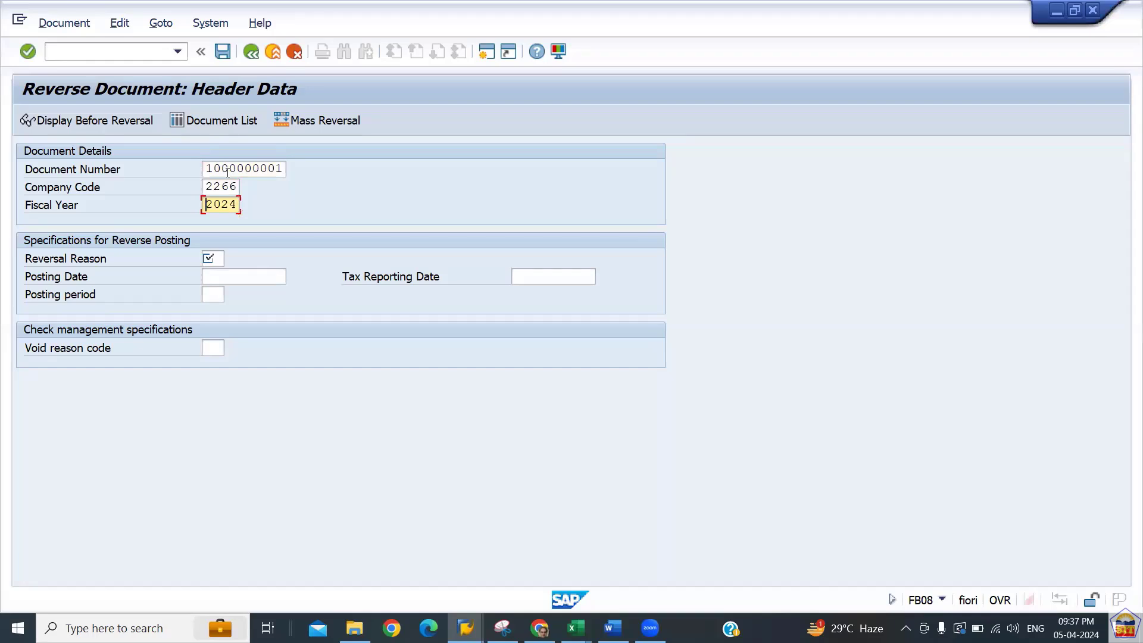
# Choose reversal reason 66, "Reversal Reason For 2266", from the possible entries for the reverse posting
pyautogui.press('Tab')
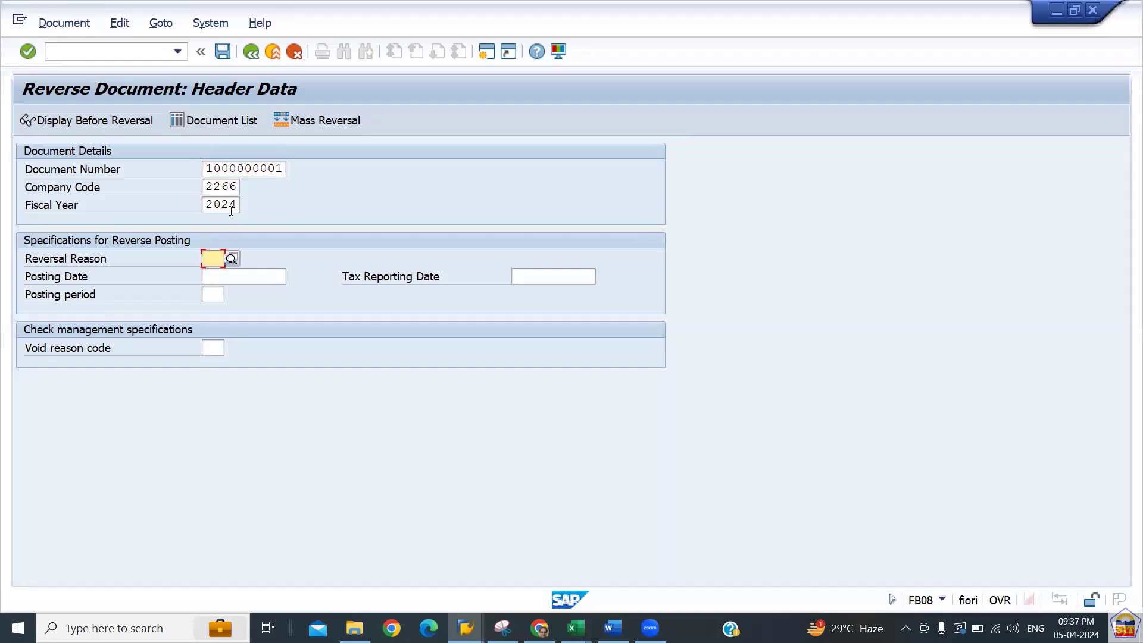
pyautogui.click(231, 258)
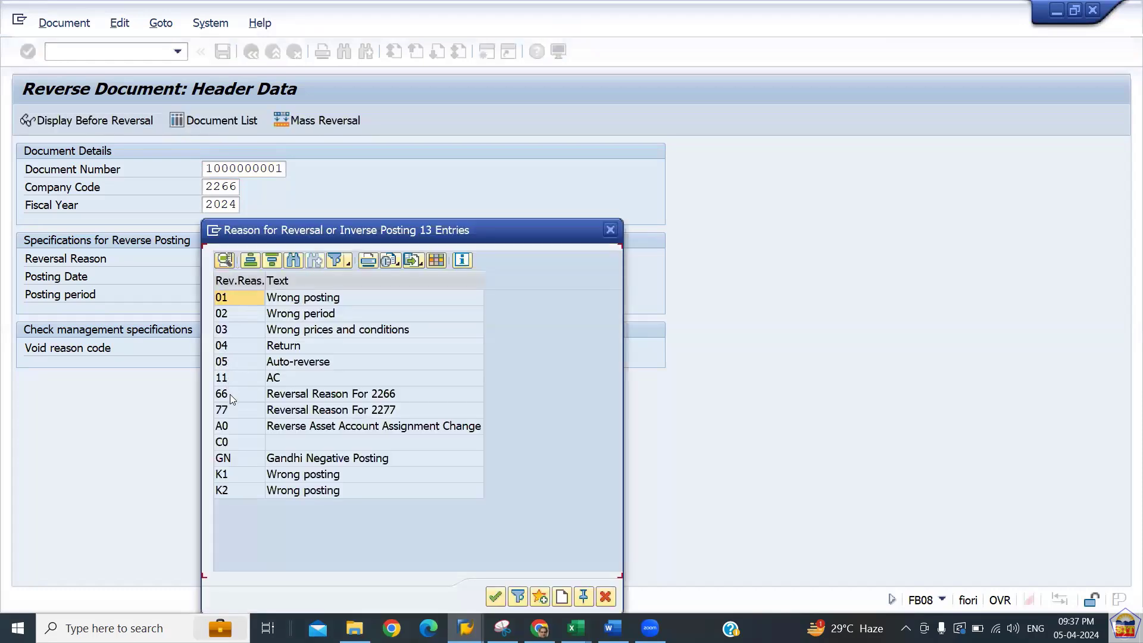
pyautogui.click(230, 394)
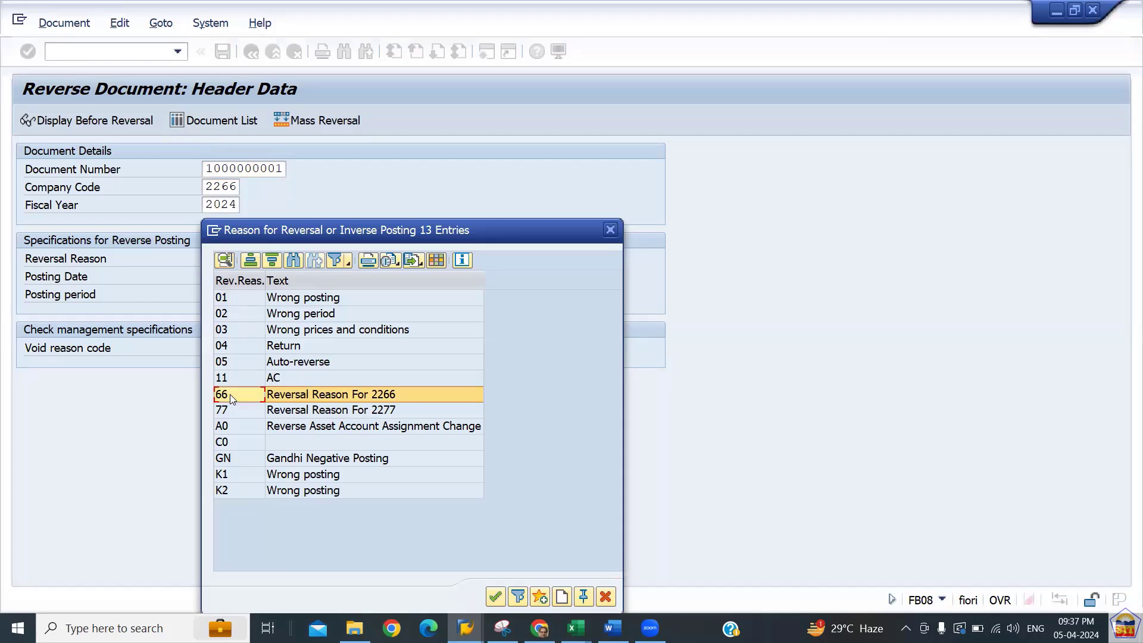
pyautogui.doubleClick(230, 394)
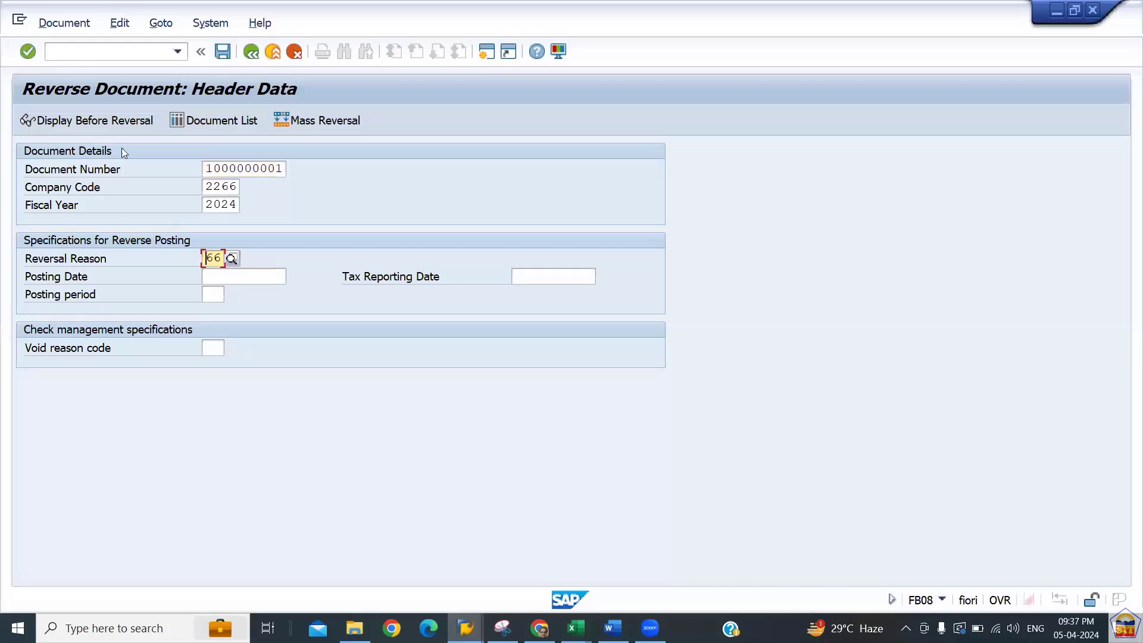
# Display the document before reversal and capture its header and line items with Snipping Tool
pyautogui.click(82, 122)
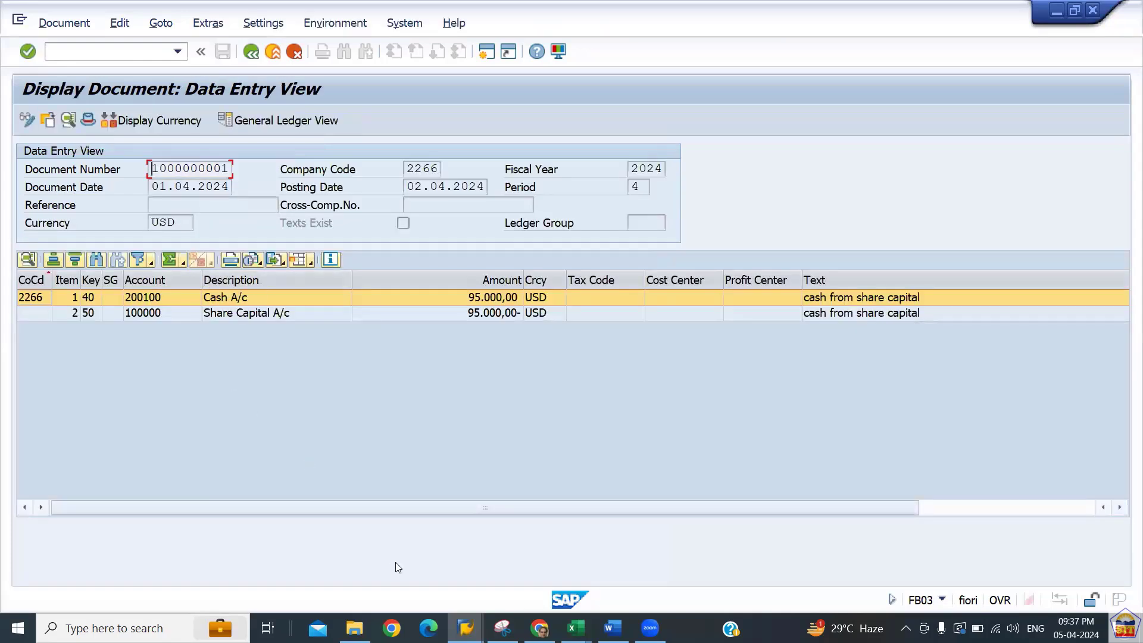
pyautogui.click(502, 628)
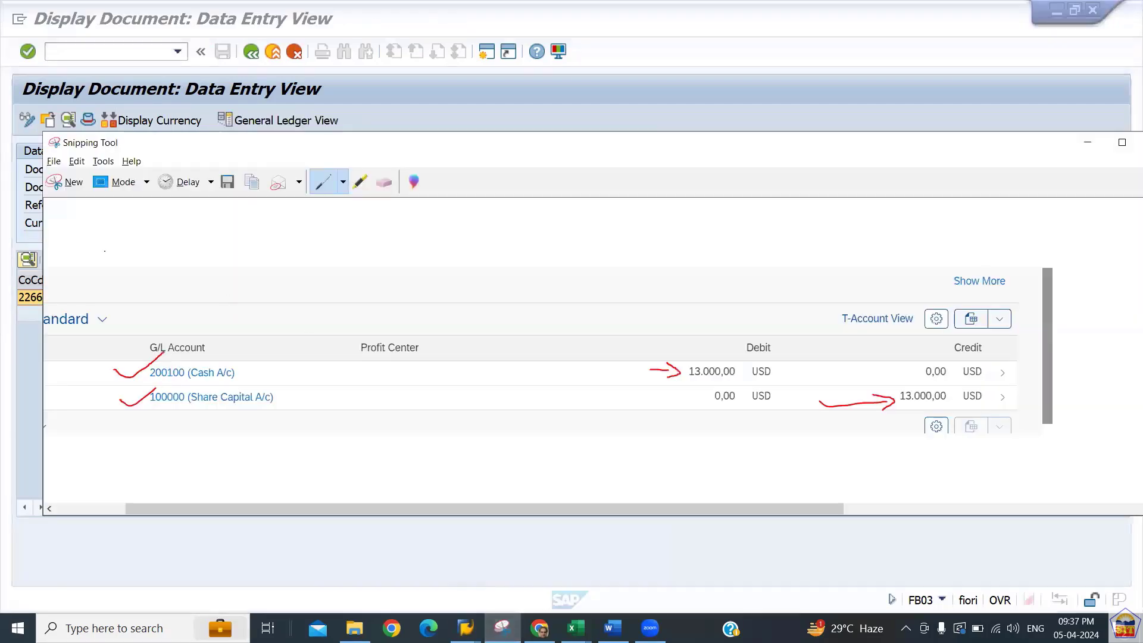
pyautogui.click(66, 182)
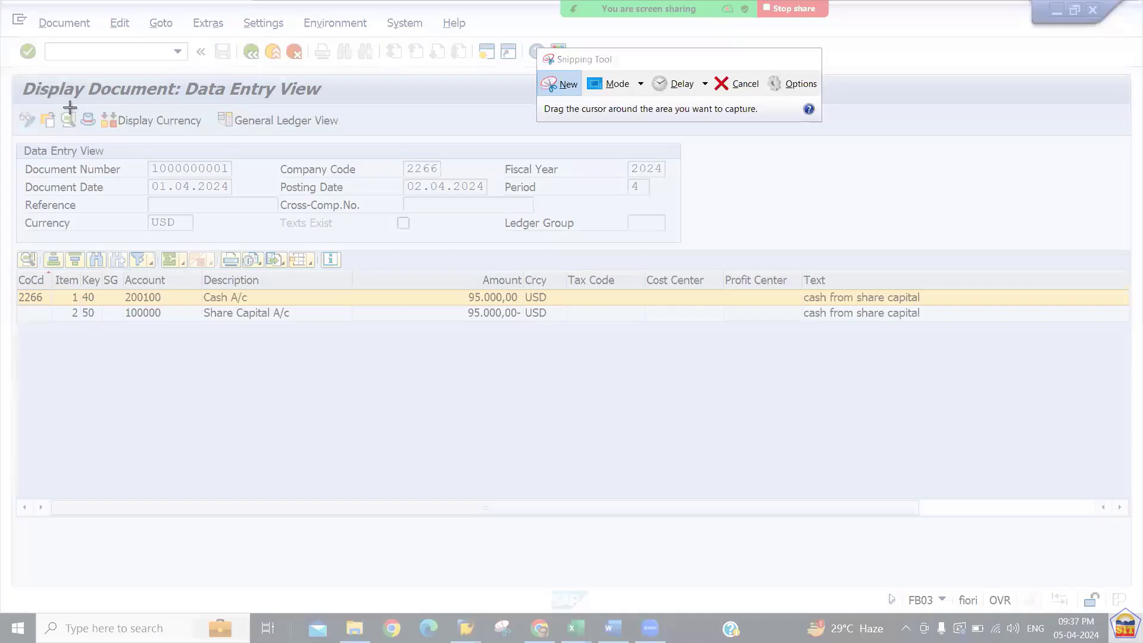
pyautogui.moveTo(12, 75); pyautogui.dragTo(689, 346)
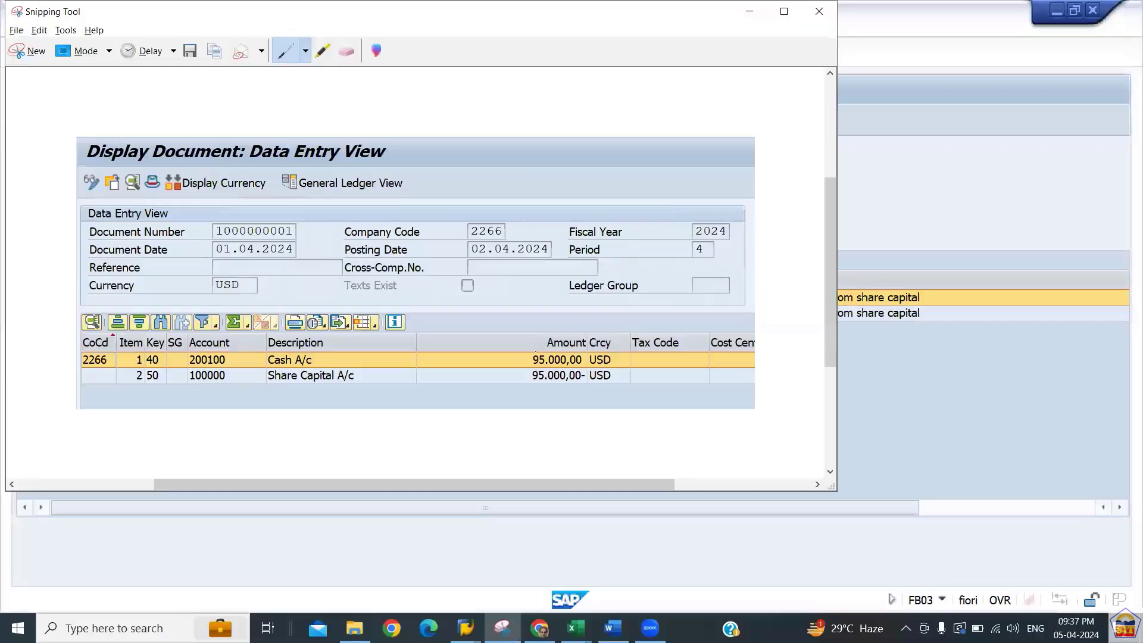
# Return to the reversal header data in SAP and try to post the reversal of the document
pyautogui.hotkey('alt', 'Tab')
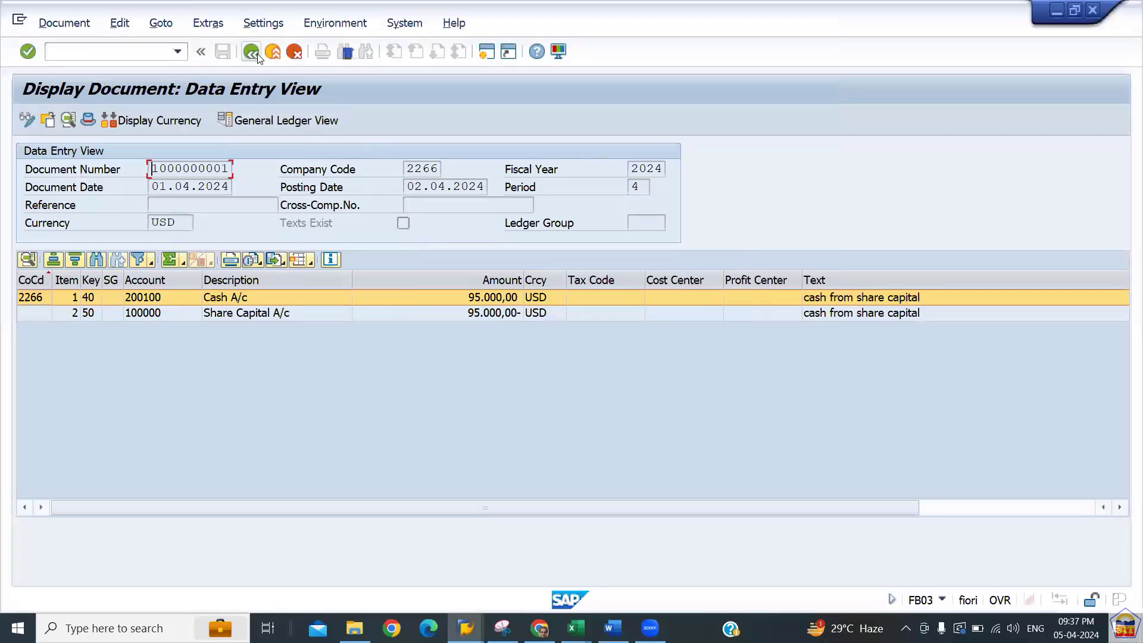
pyautogui.click(254, 53)
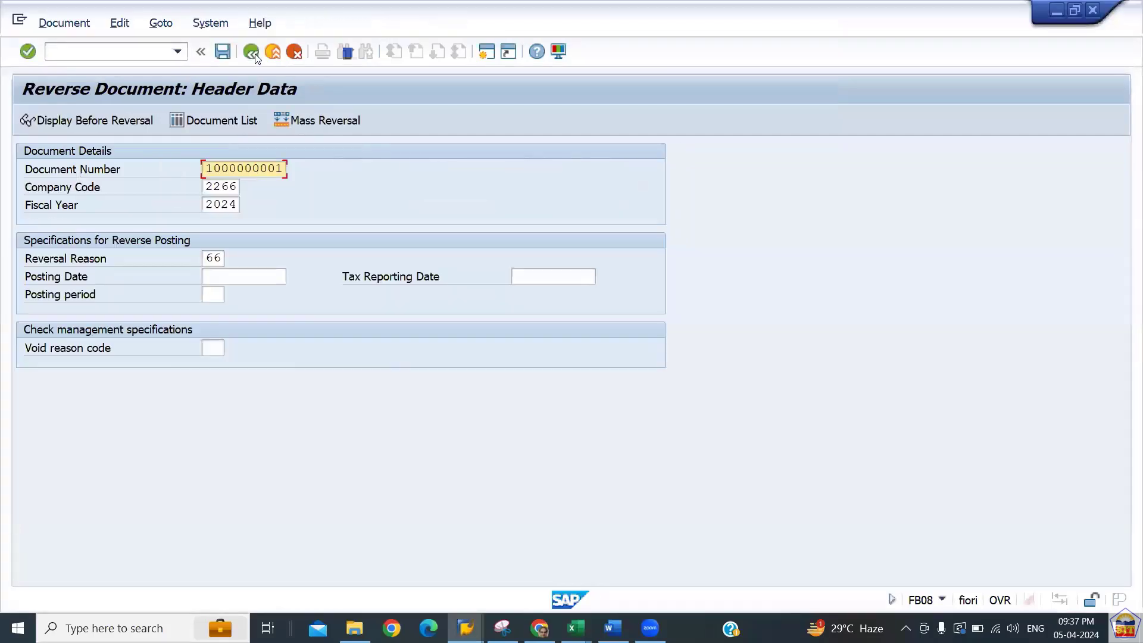
pyautogui.click(222, 52)
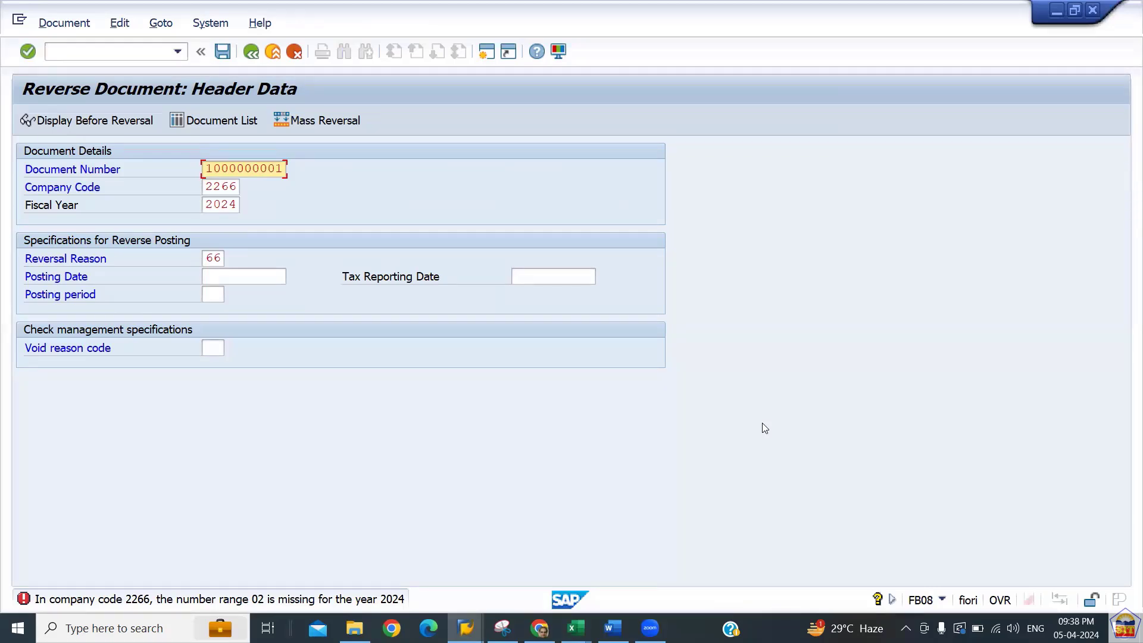
# Switch to the Display IMG window, start transaction FBN1 and open the number range intervals of company code 2266 for editing
pyautogui.hotkey('alt', 'Tab')
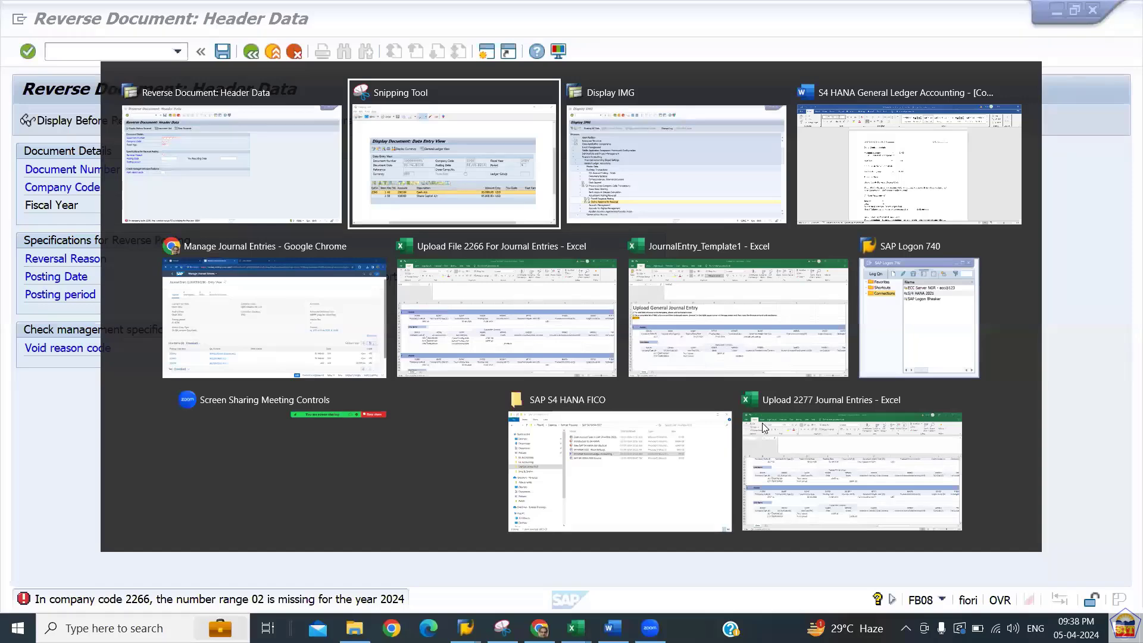
pyautogui.press('Tab')
pyautogui.write('/nfbn1')
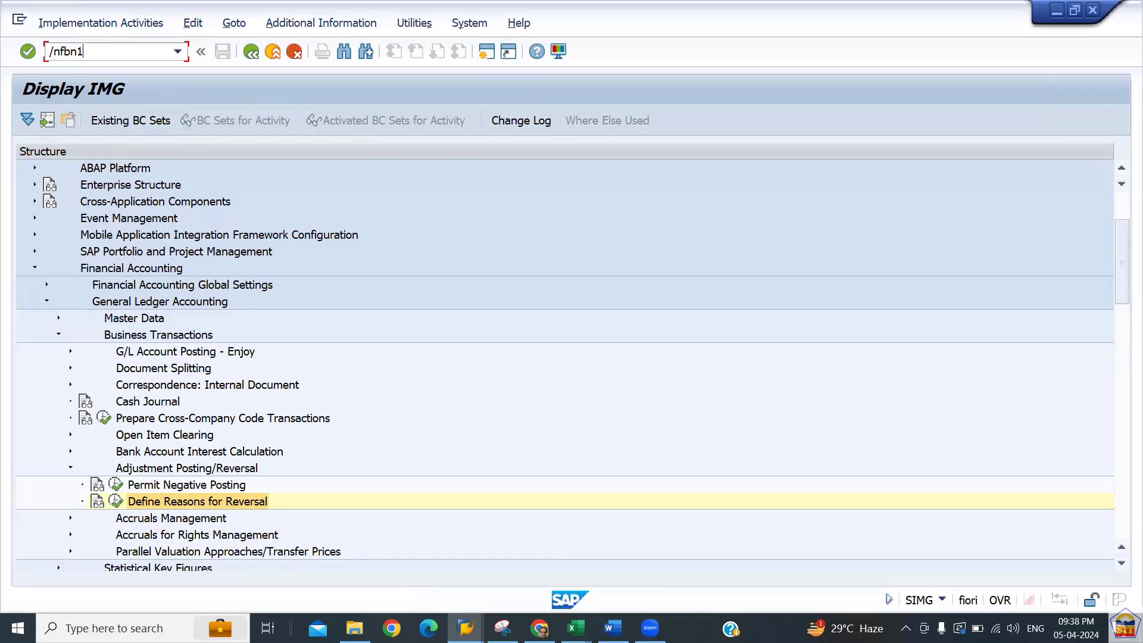
pyautogui.press('Return')
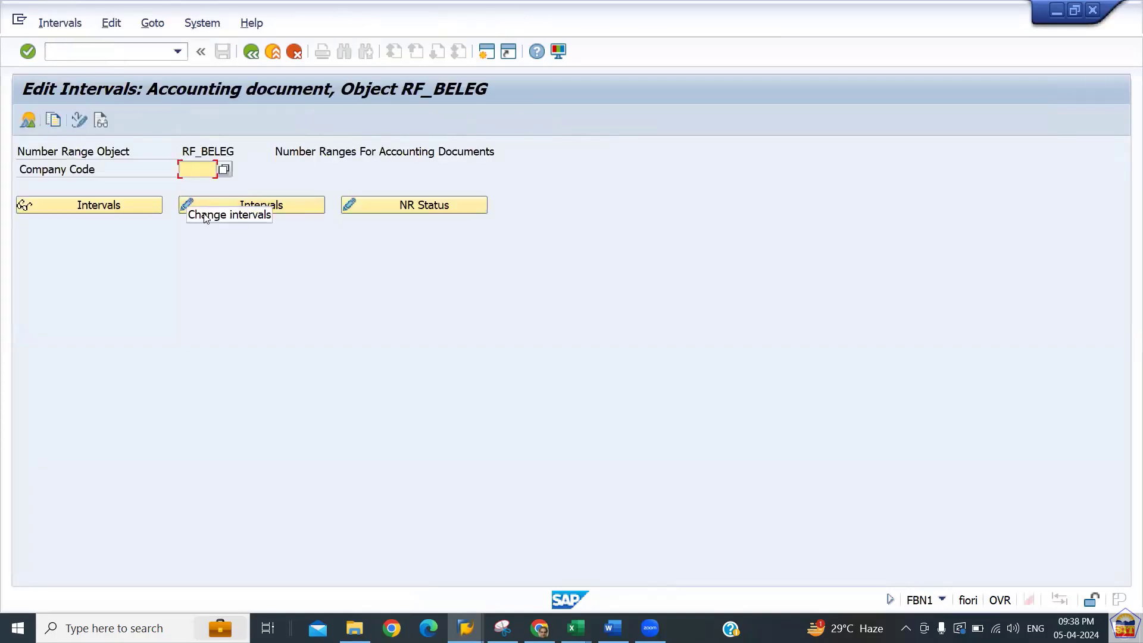
pyautogui.write('2266')
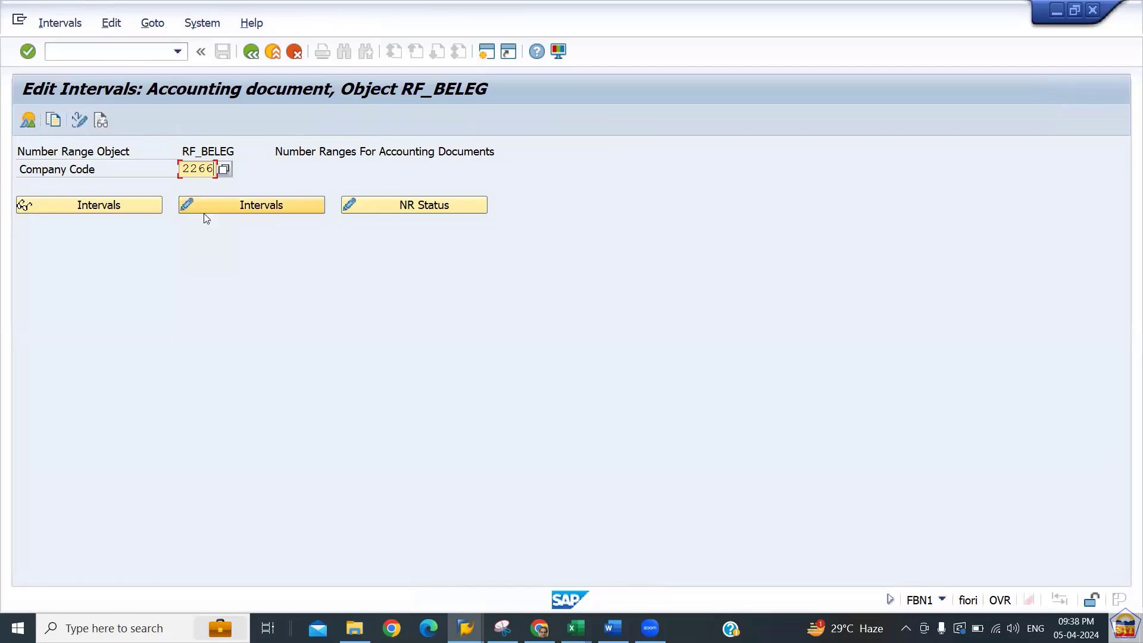
pyautogui.click(204, 212)
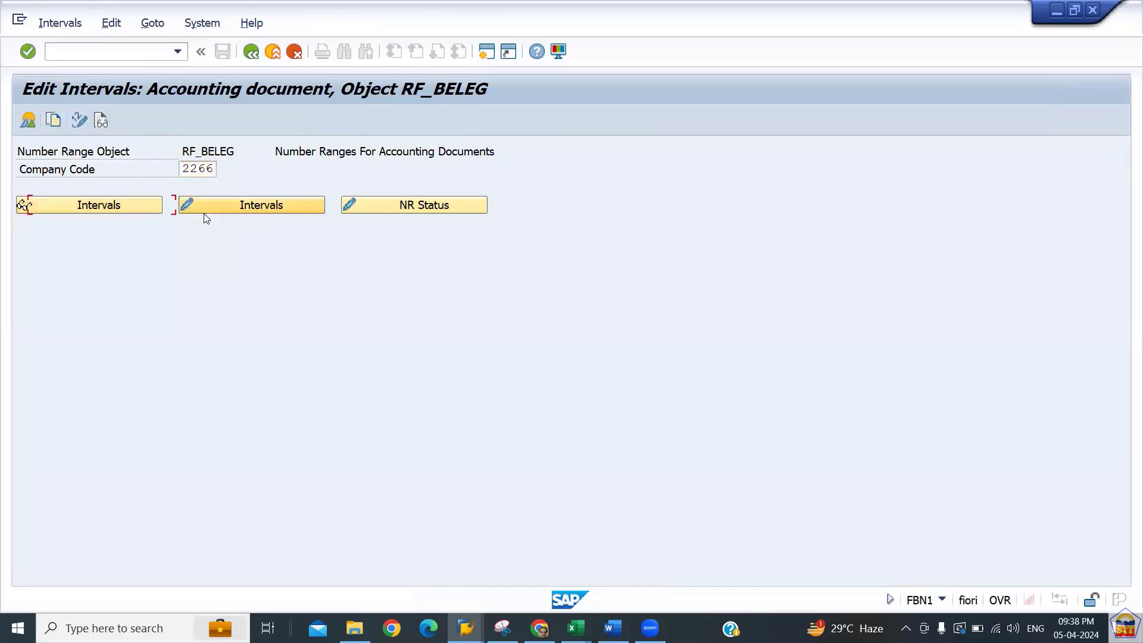
pyautogui.click(234, 205)
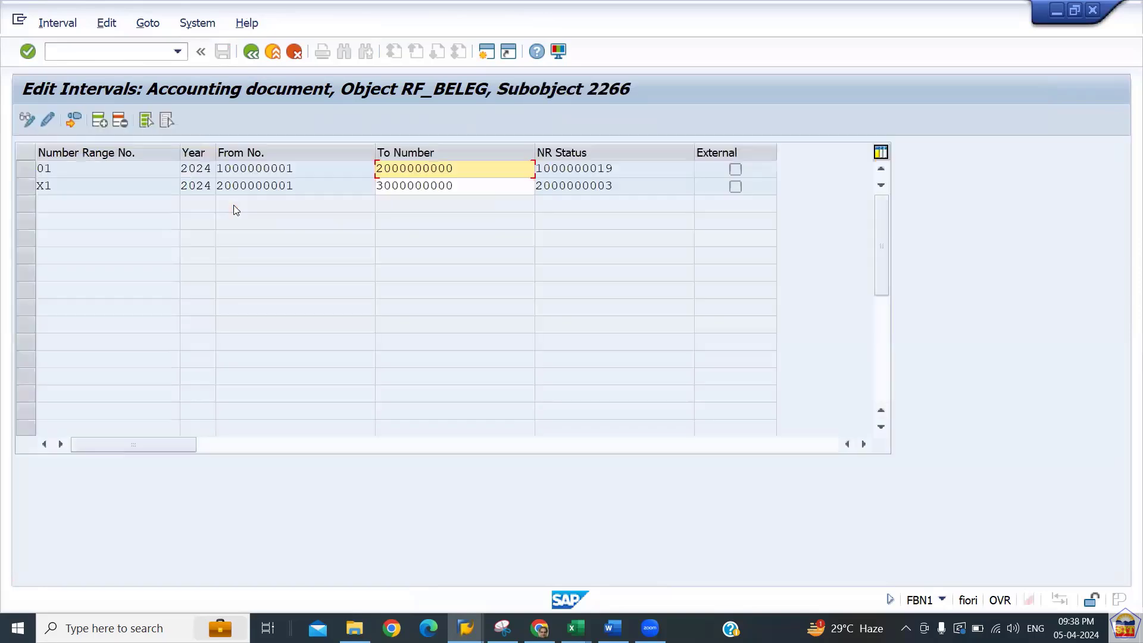
pyautogui.click(100, 123)
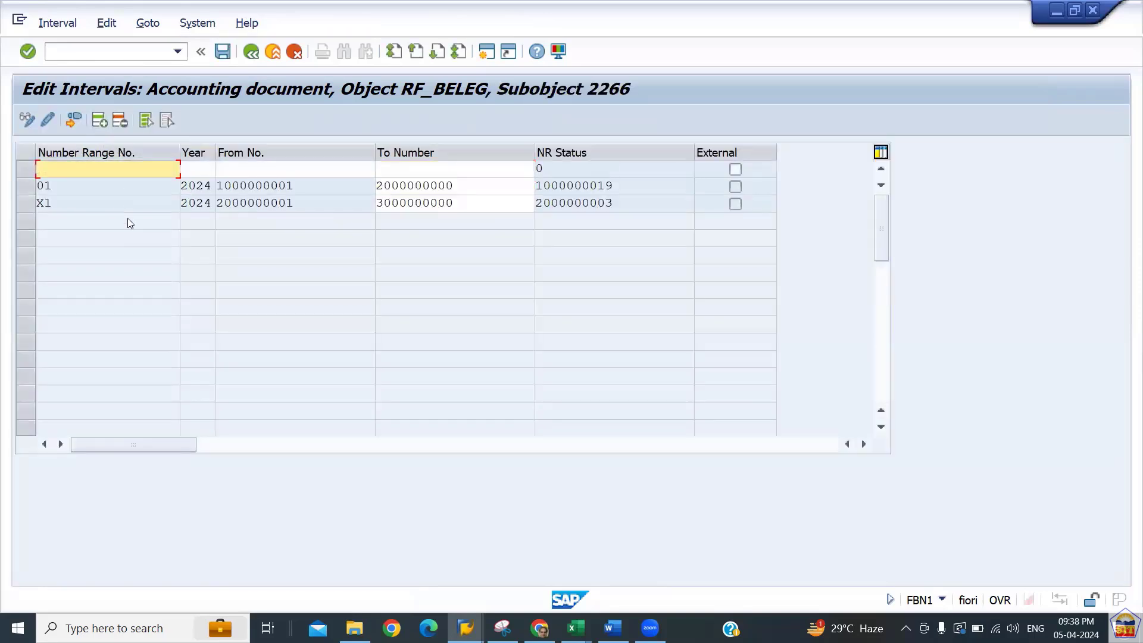
pyautogui.write('02')
pyautogui.press('Tab')
pyautogui.write('2024')
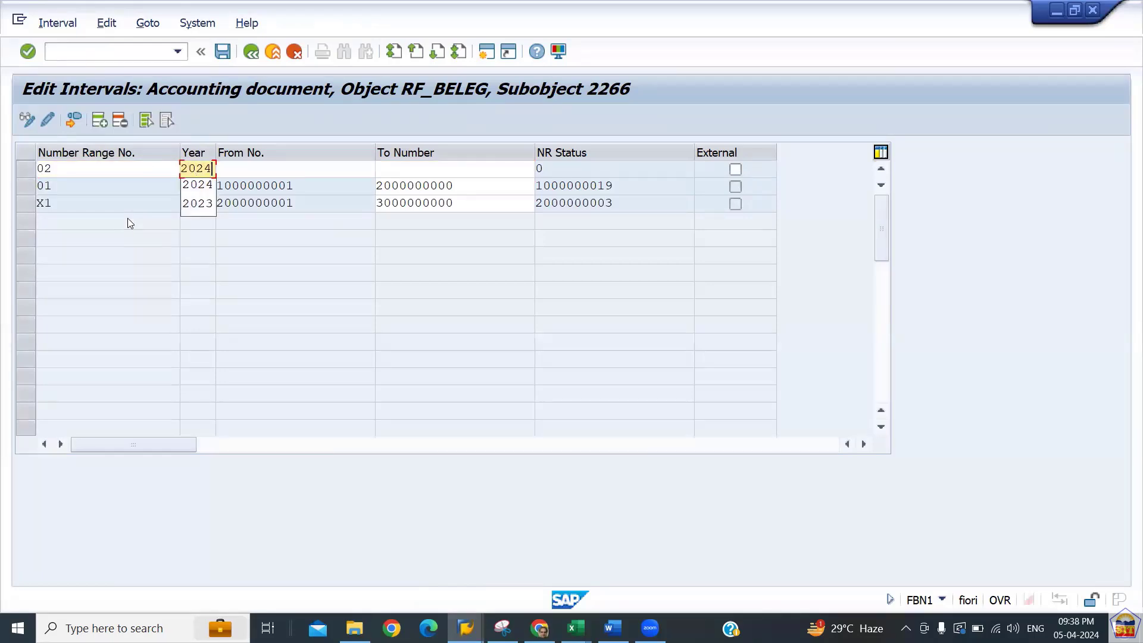
pyautogui.press('Tab')
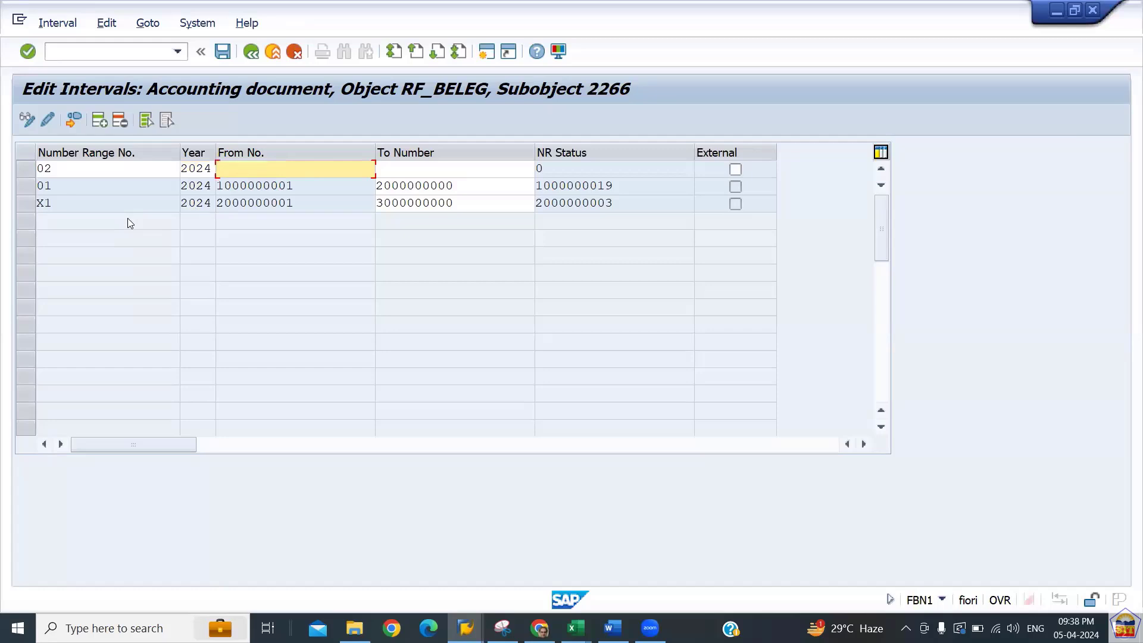
pyautogui.write('4000000000')
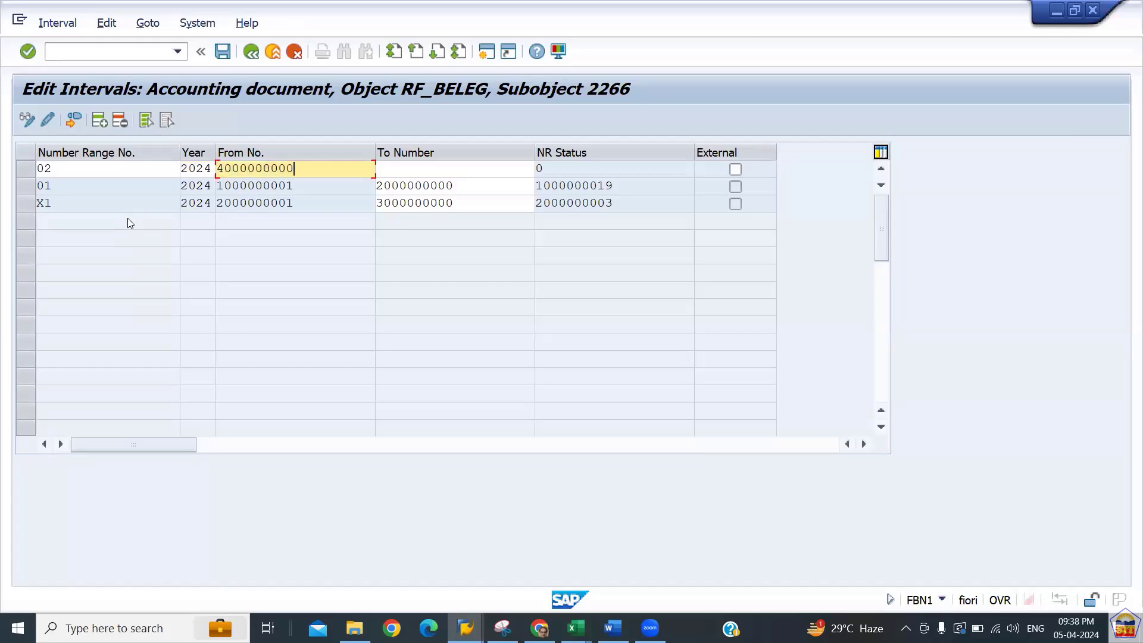
pyautogui.press('BackSpace')
pyautogui.write('1')
pyautogui.press('Tab')
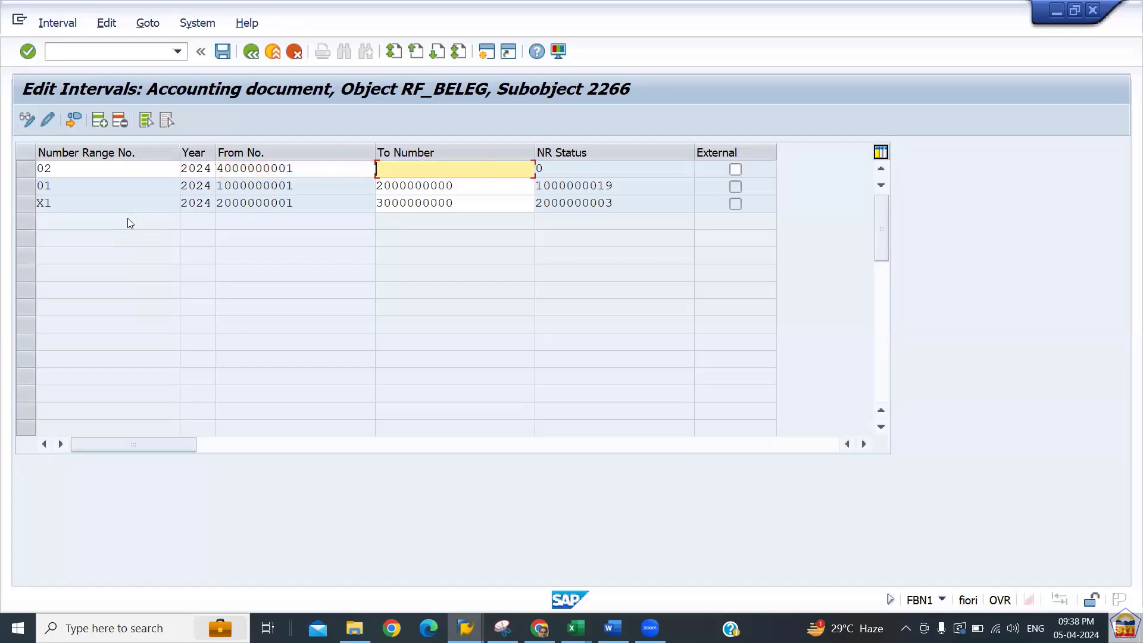
pyautogui.write('5000000000')
pyautogui.press('Return')
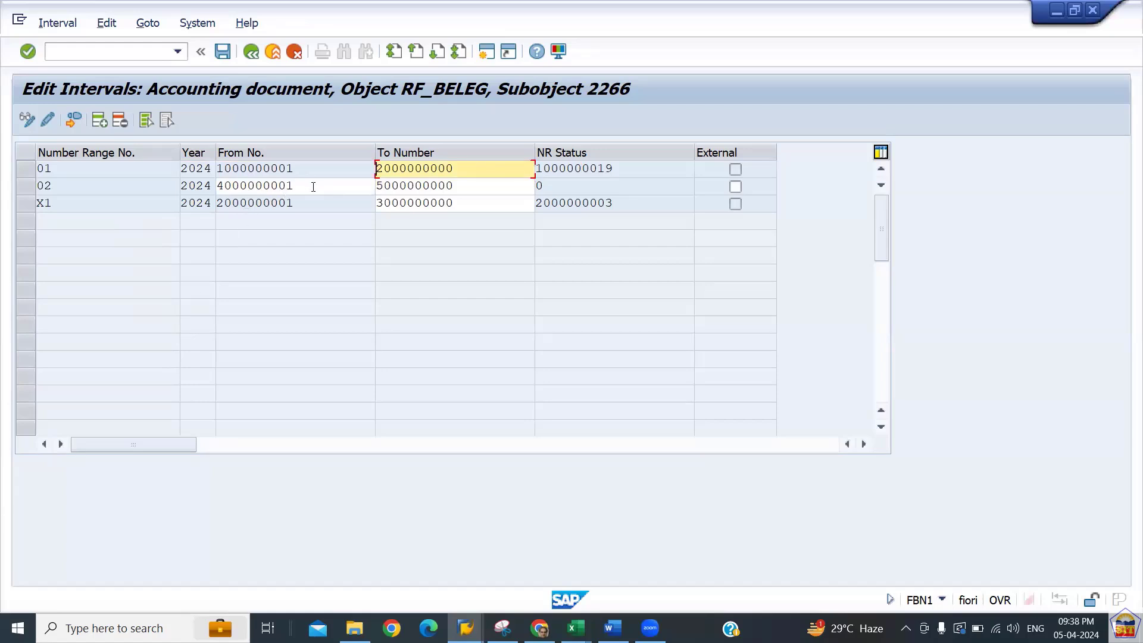
pyautogui.hotkey('ctrl', 's')
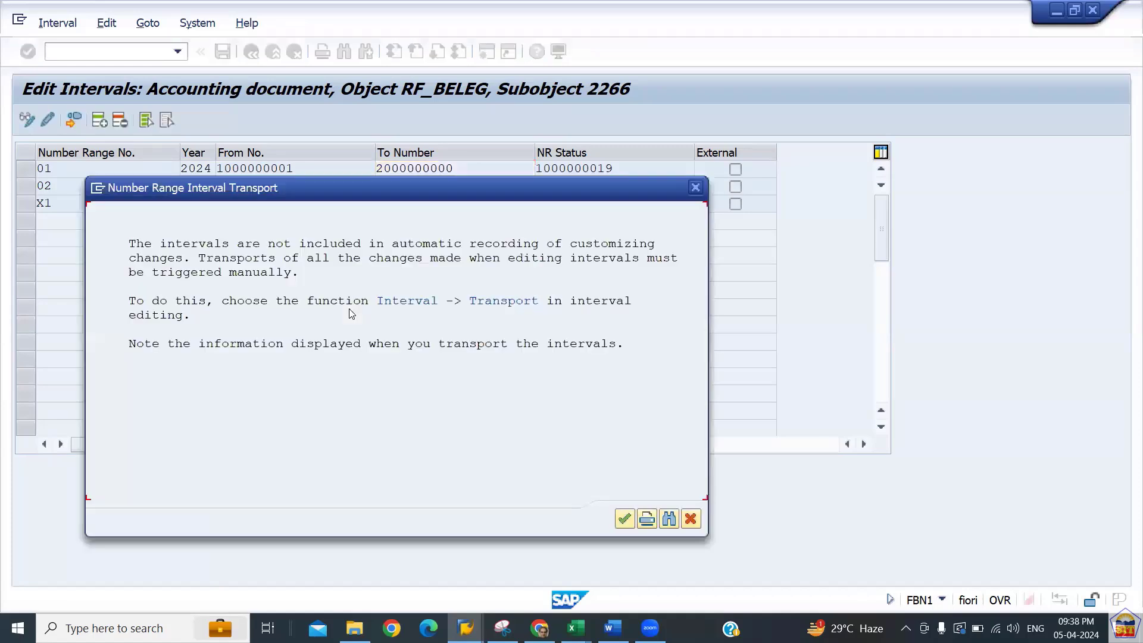
pyautogui.press('Return')
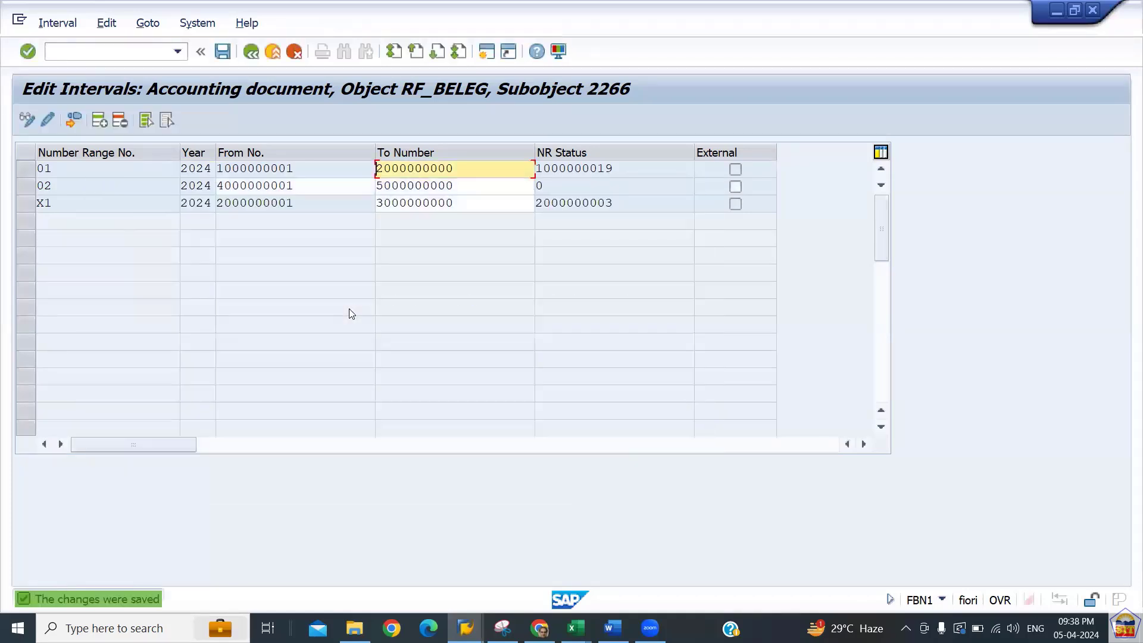
pyautogui.click(252, 52)
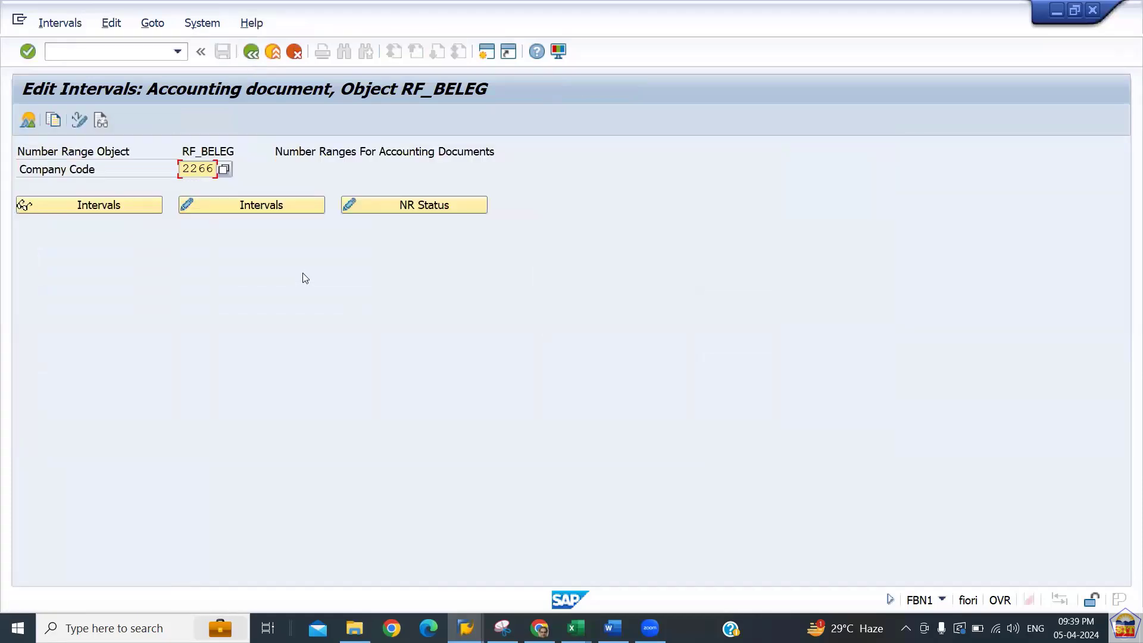
pyautogui.press('F3')
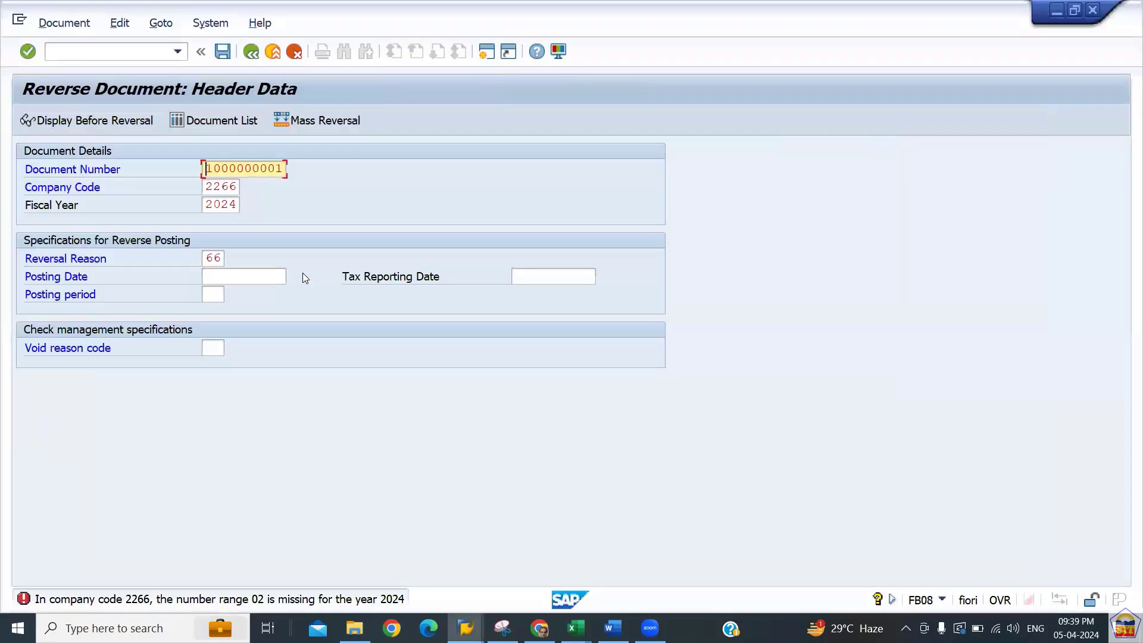
pyautogui.click(223, 53)
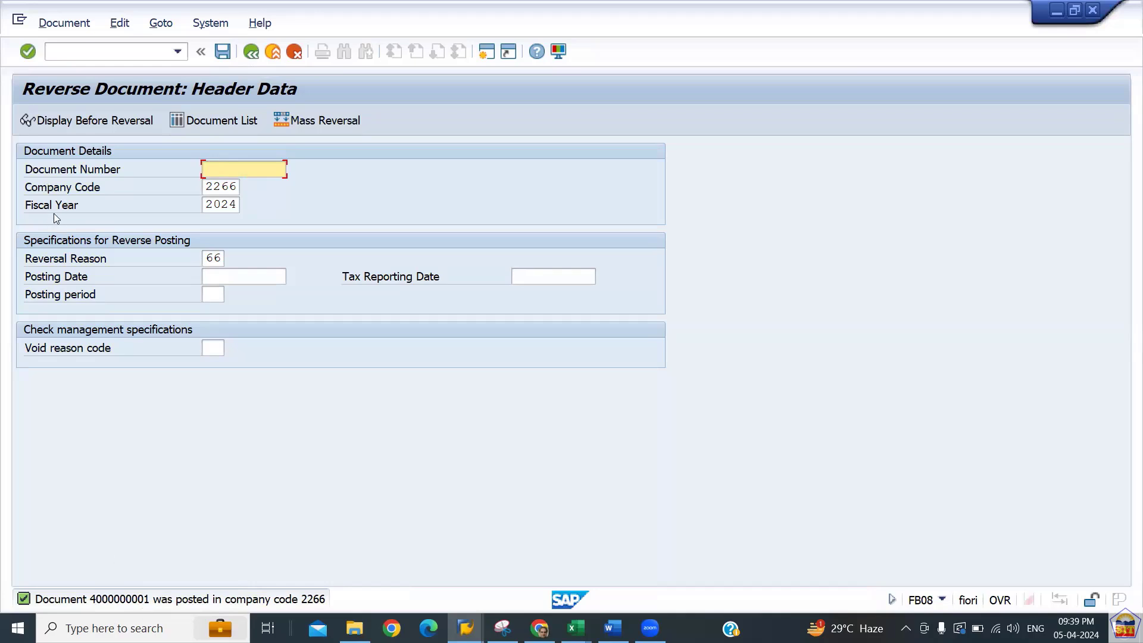
# Display the newly posted reversal document and place the Snipping Tool capture of the original over it, showing the captured line items
pyautogui.click(54, 26)
pyautogui.click(63, 89)
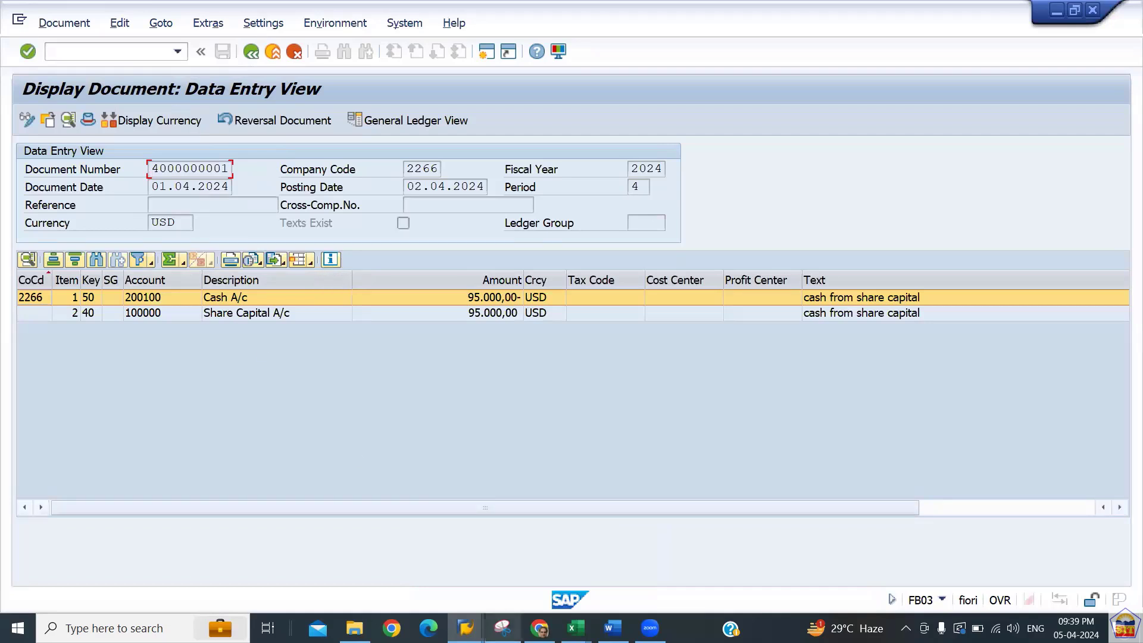
pyautogui.click(501, 628)
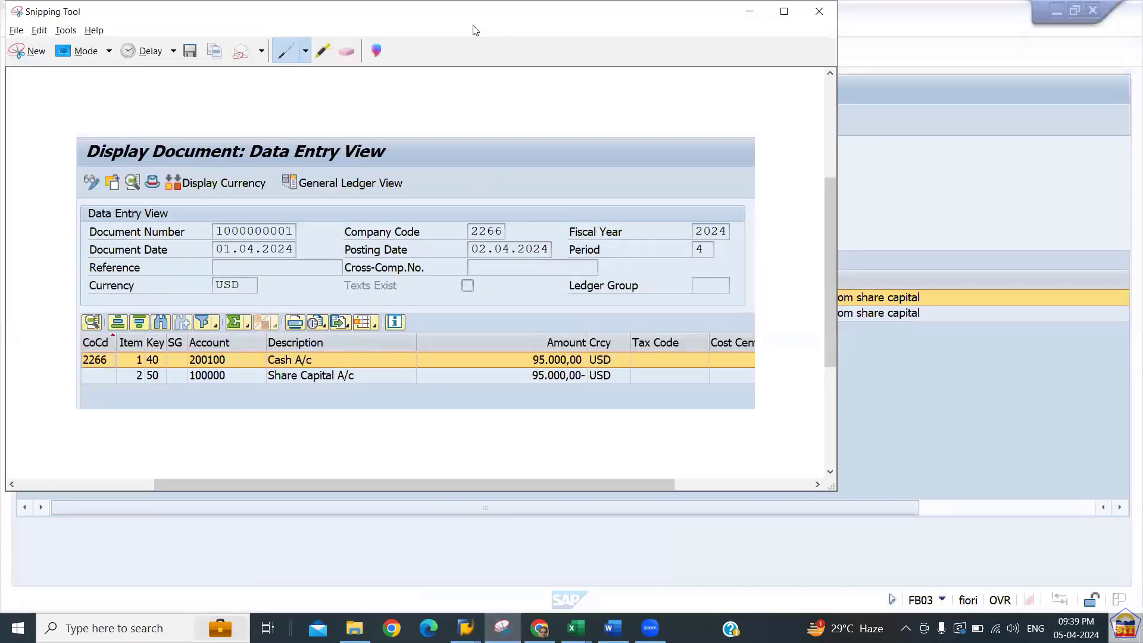
pyautogui.moveTo(474, 30); pyautogui.dragTo(495, 128)
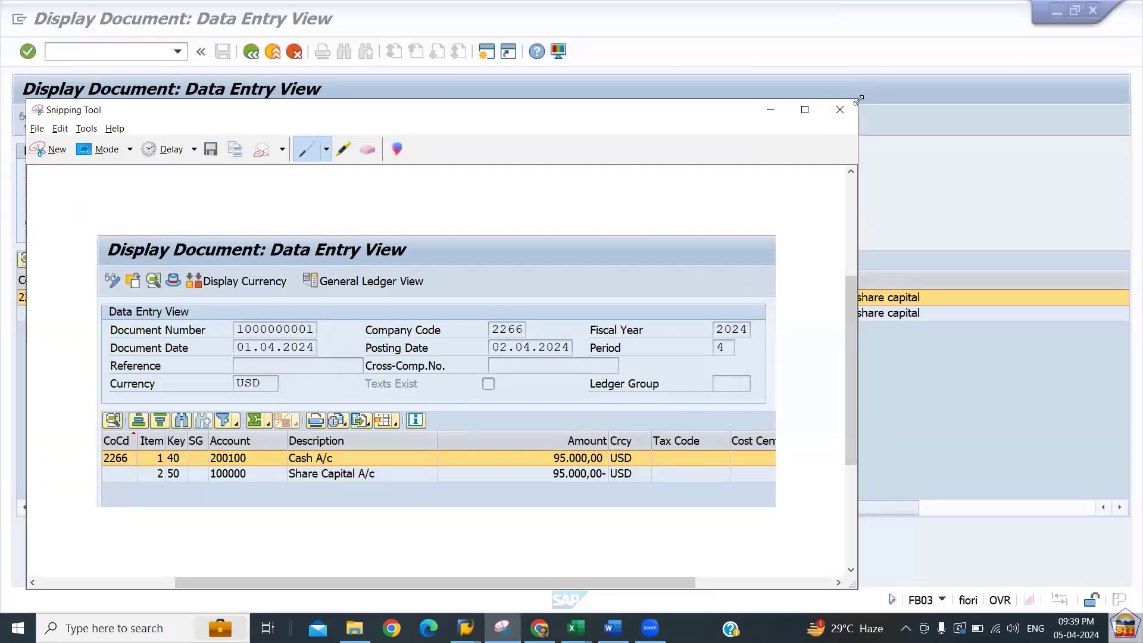
pyautogui.moveTo(859, 99); pyautogui.dragTo(696, 363)
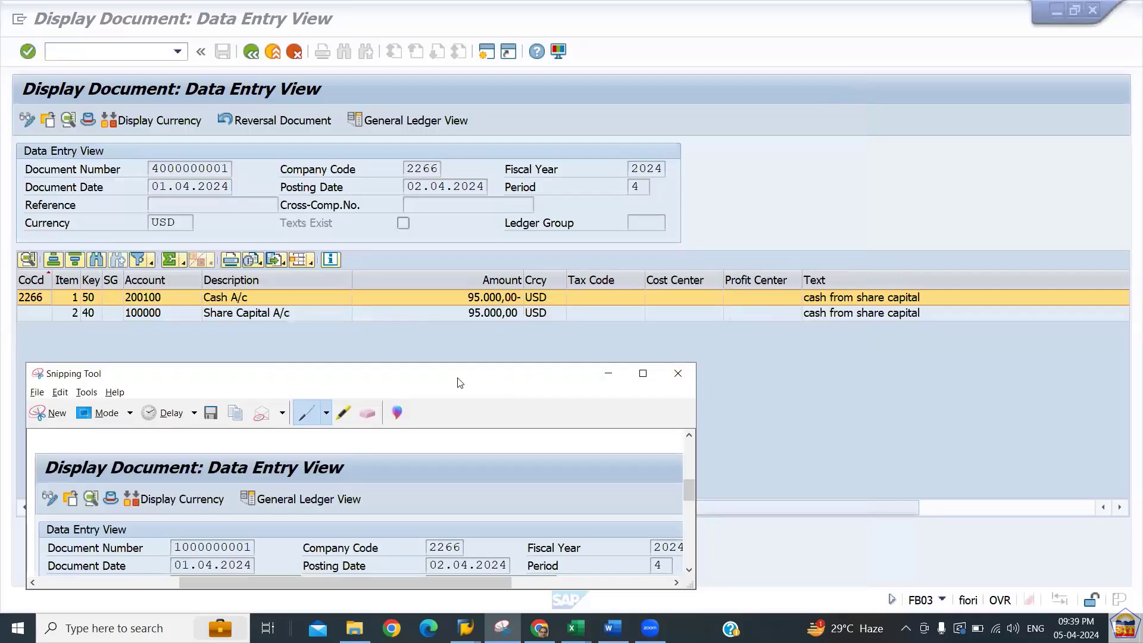
pyautogui.moveTo(460, 383); pyautogui.dragTo(779, 157)
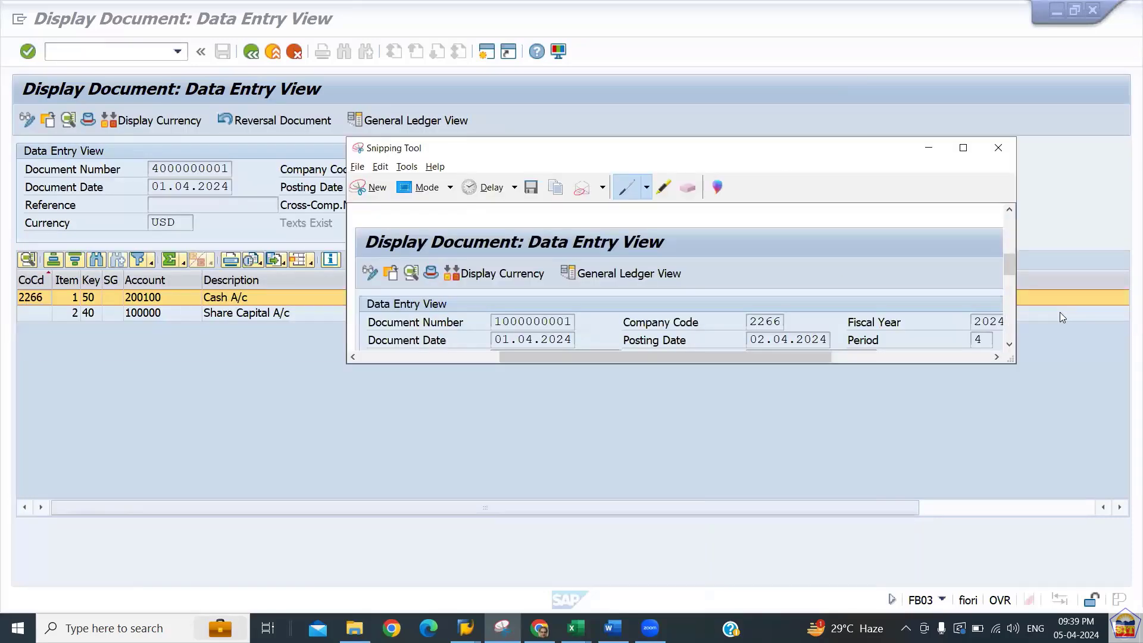
pyautogui.moveTo(1008, 265); pyautogui.dragTo(1014, 290)
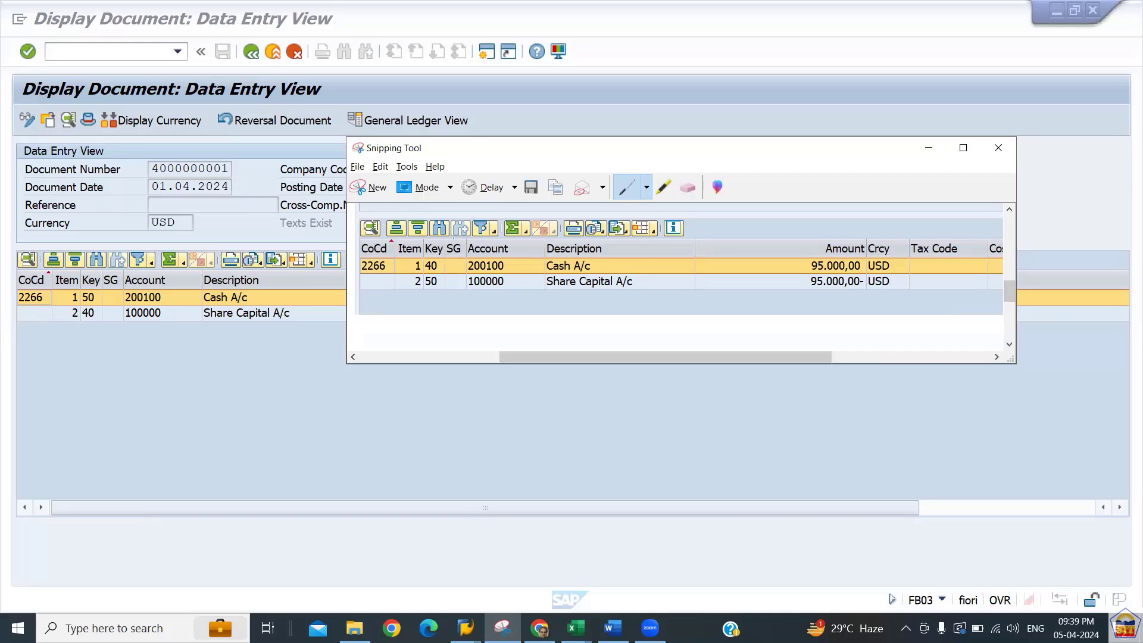
# Mark the posting keys, account and description headings, and both amounts on the original document's capture with the red pen
pyautogui.moveTo(454, 236)
pyautogui.mouseDown()
pyautogui.moveTo(413, 249)
pyautogui.moveTo(427, 297)
pyautogui.moveTo(460, 271)
pyautogui.moveTo(454, 223)
pyautogui.mouseUp()
pyautogui.moveTo(399, 267)
pyautogui.mouseDown()
pyautogui.moveTo(424, 255)
pyautogui.moveTo(422, 277)
pyautogui.mouseUp()
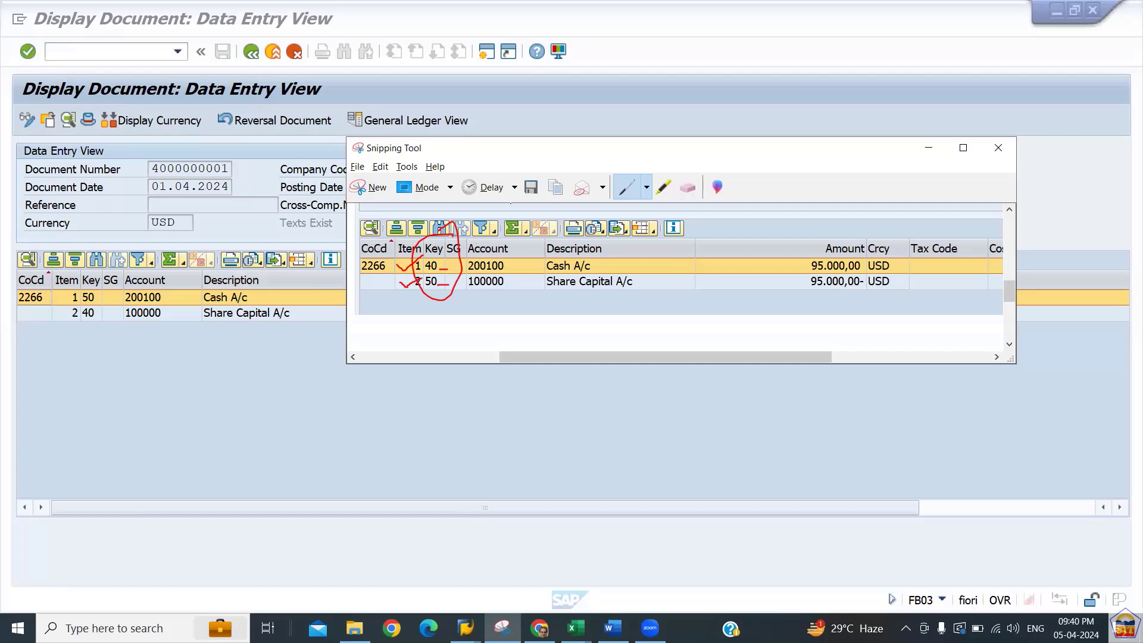
pyautogui.moveTo(468, 240)
pyautogui.mouseDown()
pyautogui.moveTo(506, 239)
pyautogui.moveTo(513, 254)
pyautogui.moveTo(618, 242)
pyautogui.moveTo(620, 255)
pyautogui.mouseUp()
pyautogui.moveTo(802, 249)
pyautogui.mouseDown()
pyautogui.moveTo(890, 242)
pyautogui.moveTo(887, 300)
pyautogui.mouseUp()
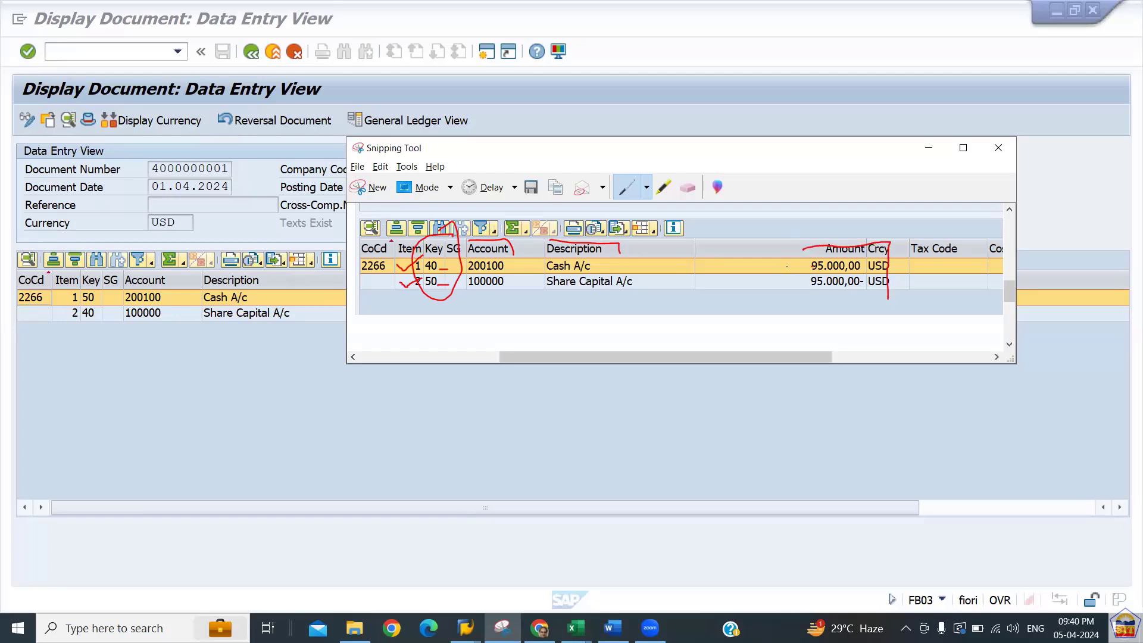
pyautogui.moveTo(768, 266); pyautogui.dragTo(803, 248)
pyautogui.moveTo(769, 287); pyautogui.dragTo(796, 271)
# Compare the captured line items with those of the reversal document, and close the capture without saving it
pyautogui.moveTo(667, 156); pyautogui.dragTo(45, 188)
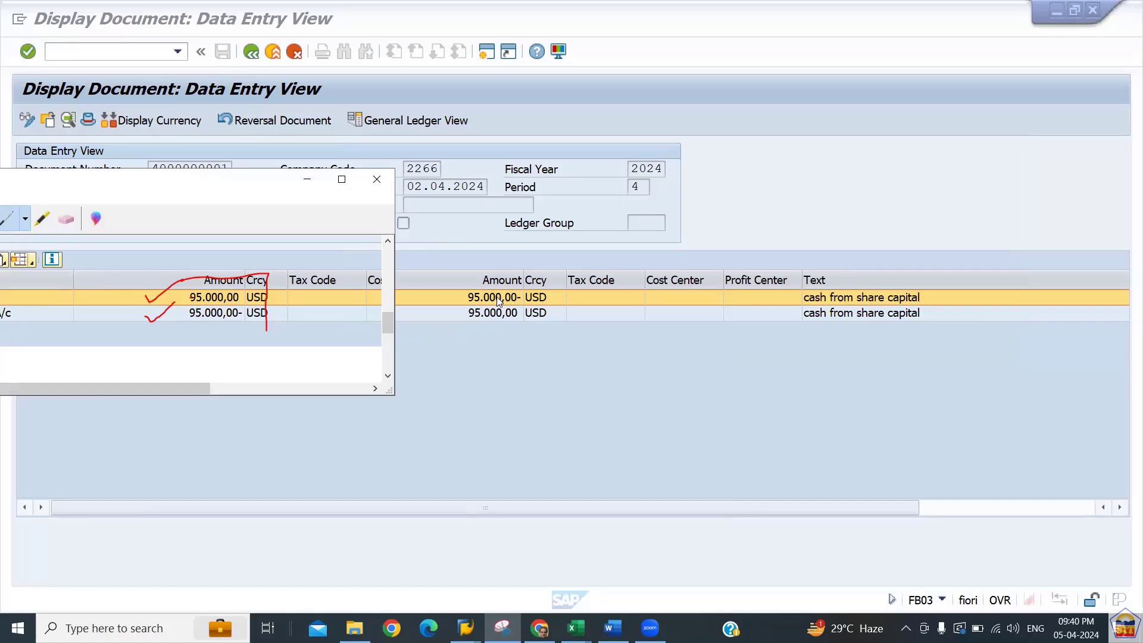
pyautogui.click(464, 314)
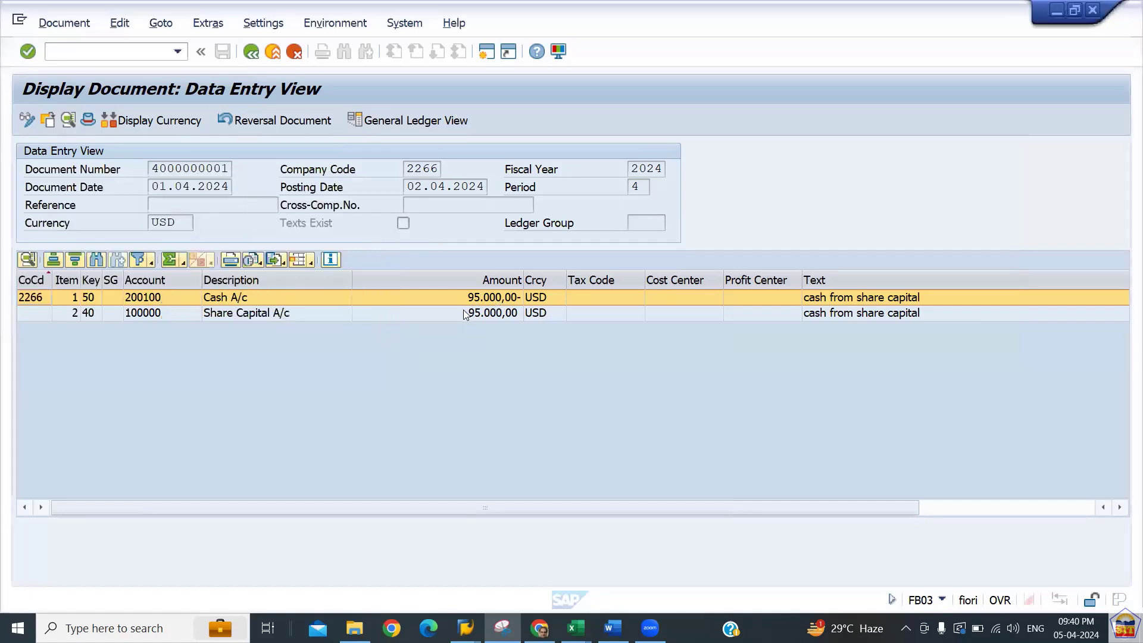
pyautogui.click(503, 628)
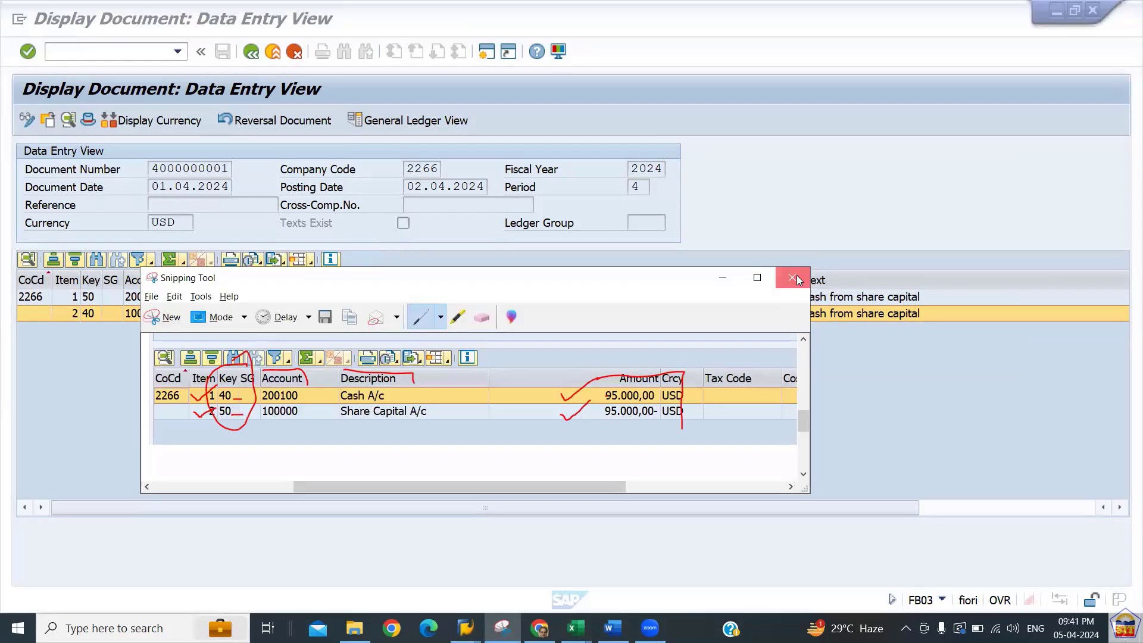
pyautogui.click(793, 278)
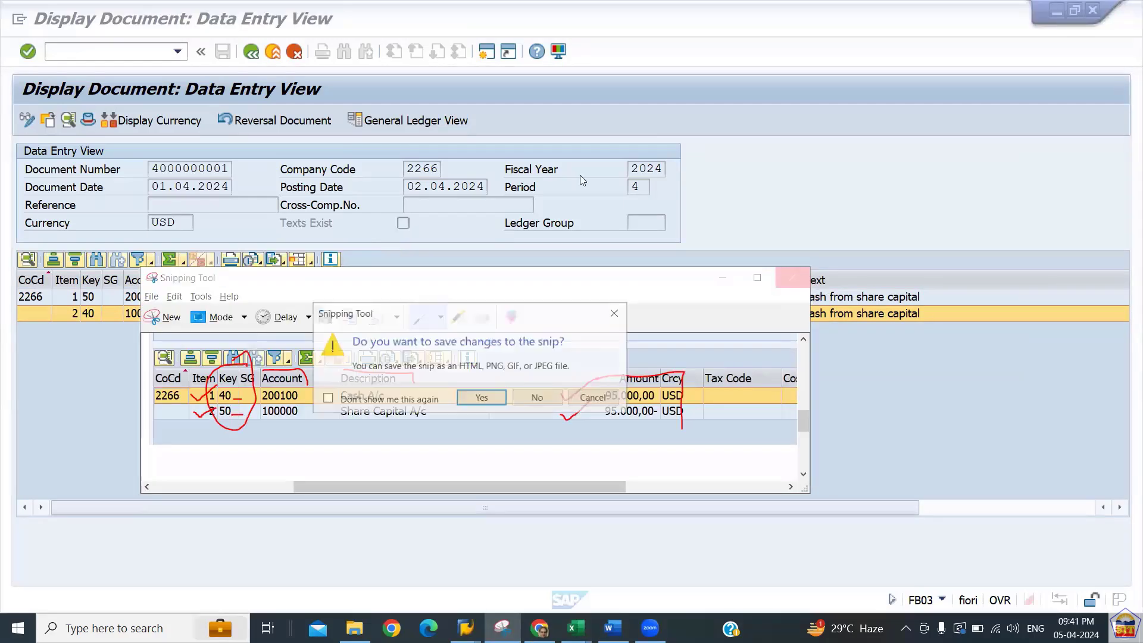
pyautogui.click(544, 397)
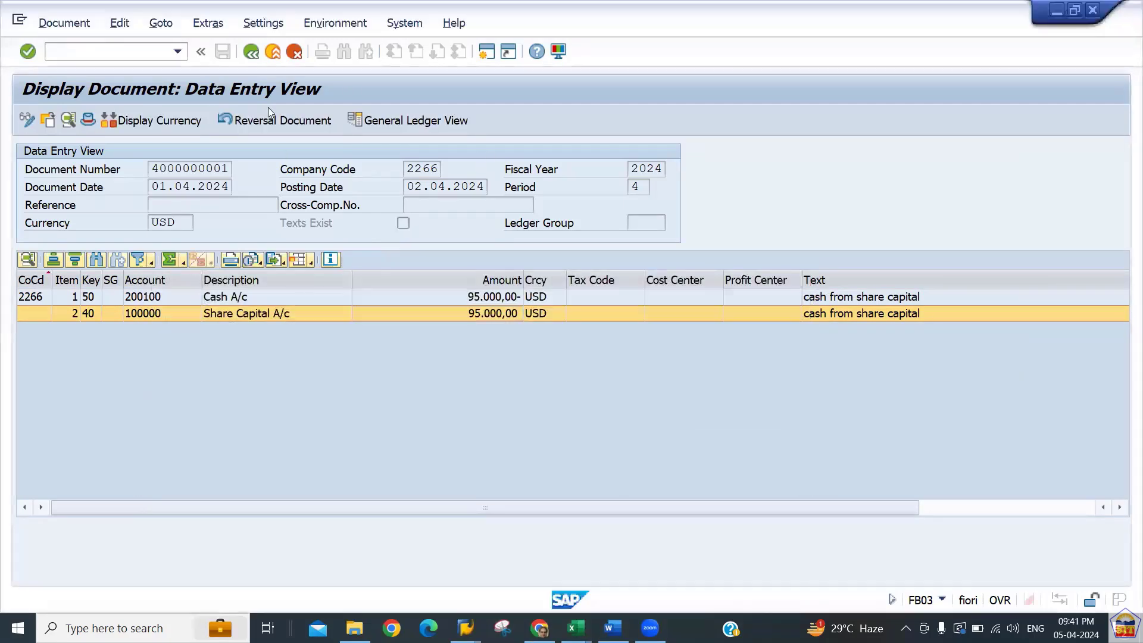
# Leave the document display, open Mass Reversal from the reversal header data and enter company code 2266
pyautogui.click(251, 53)
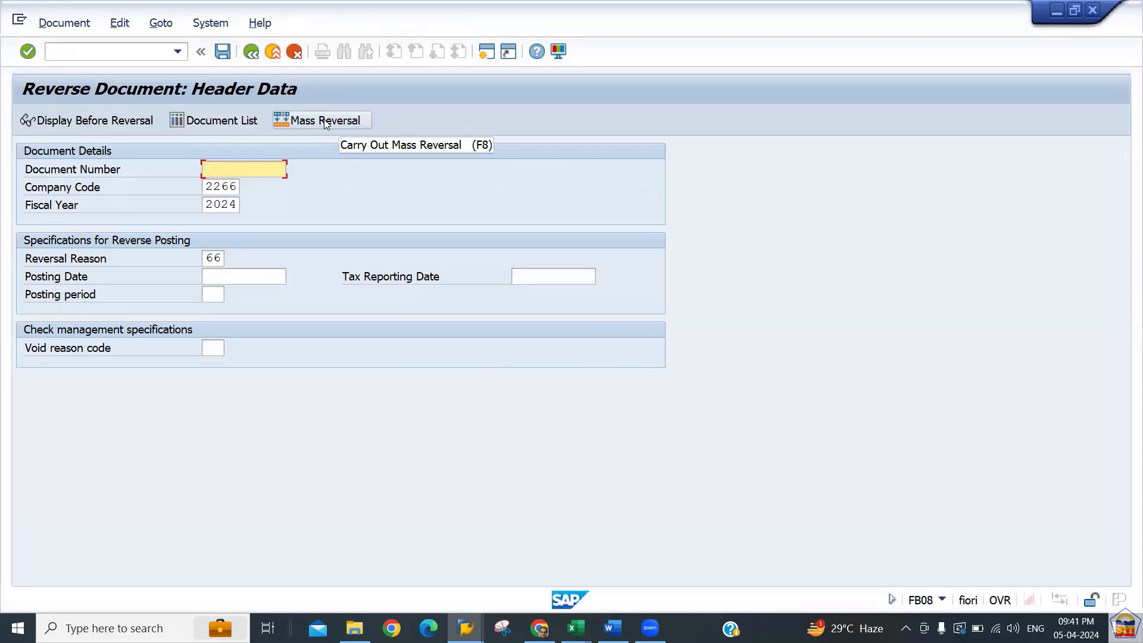
pyautogui.click(326, 122)
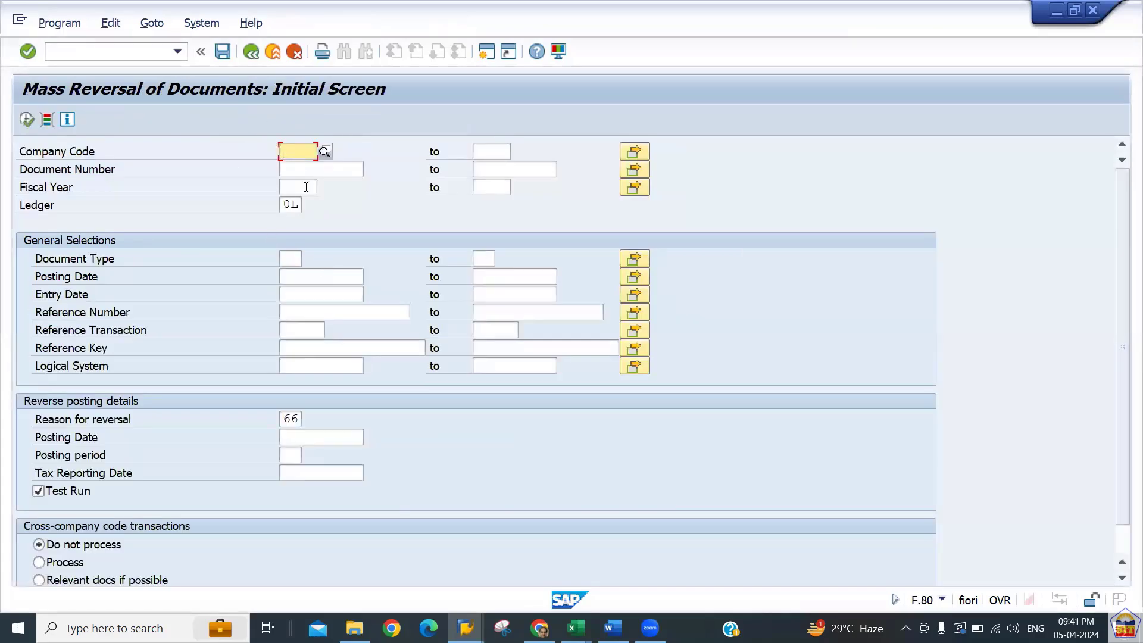
pyautogui.write('2266')
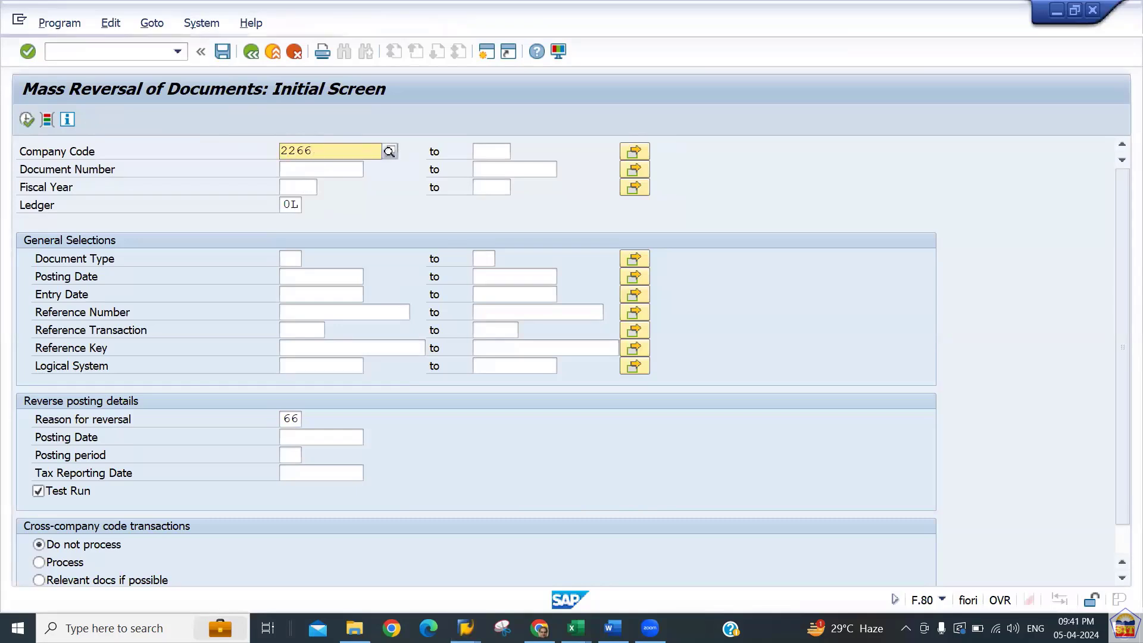
pyautogui.click(306, 187)
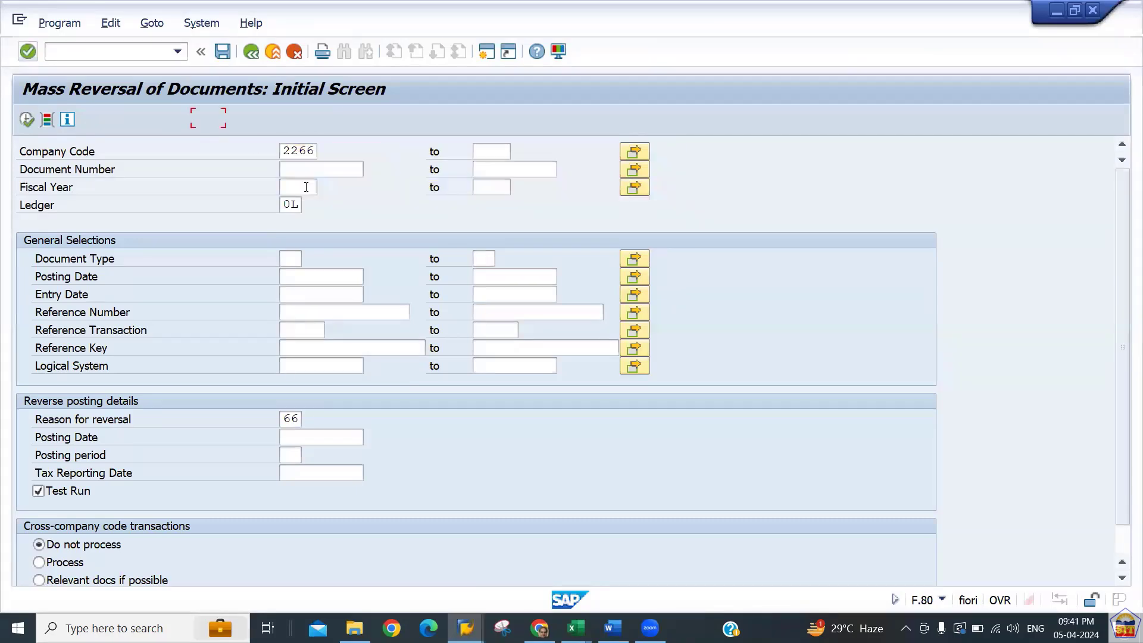
pyautogui.click(334, 169)
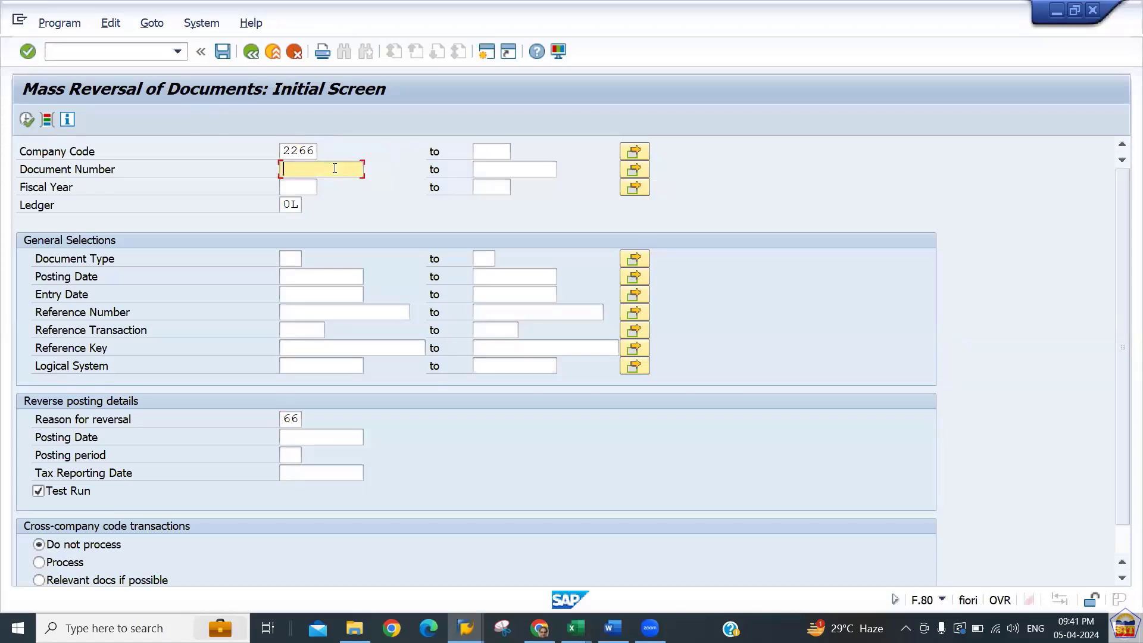
pyautogui.write('1000000')
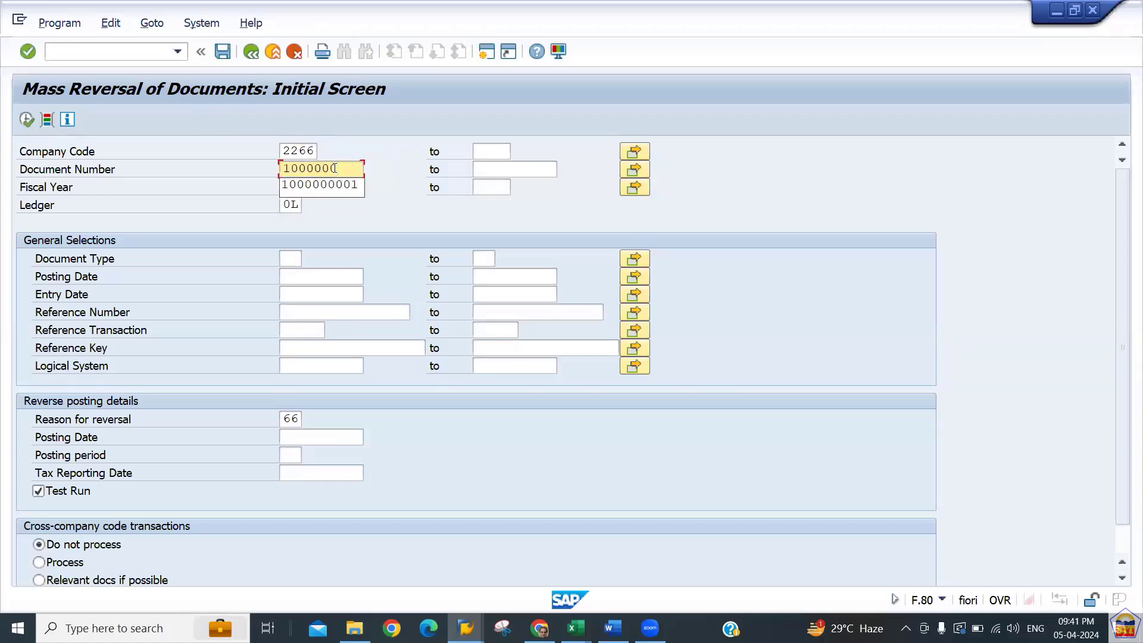
pyautogui.press('Down')
pyautogui.press('Tab')
pyautogui.write('1')
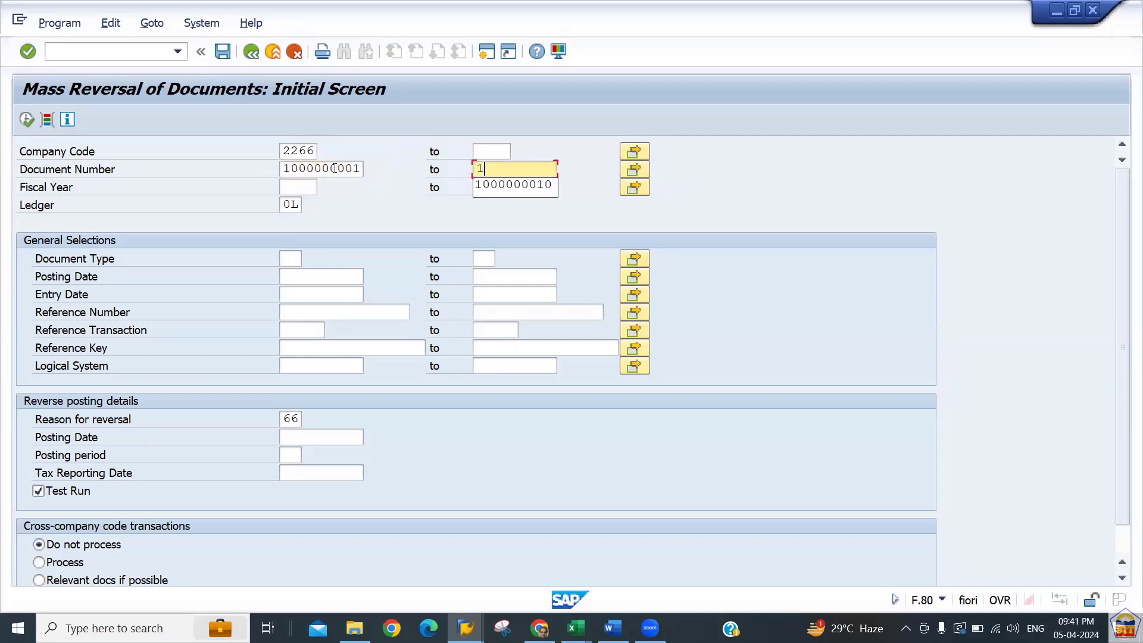
pyautogui.press('Down')
pyautogui.press('Tab')
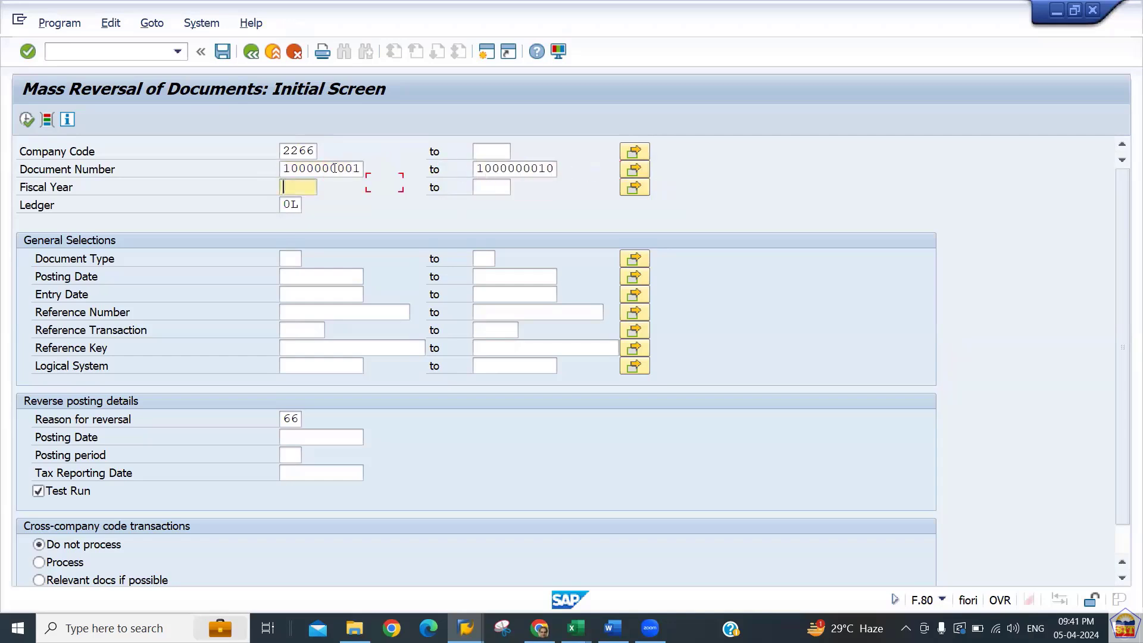
pyautogui.write('202')
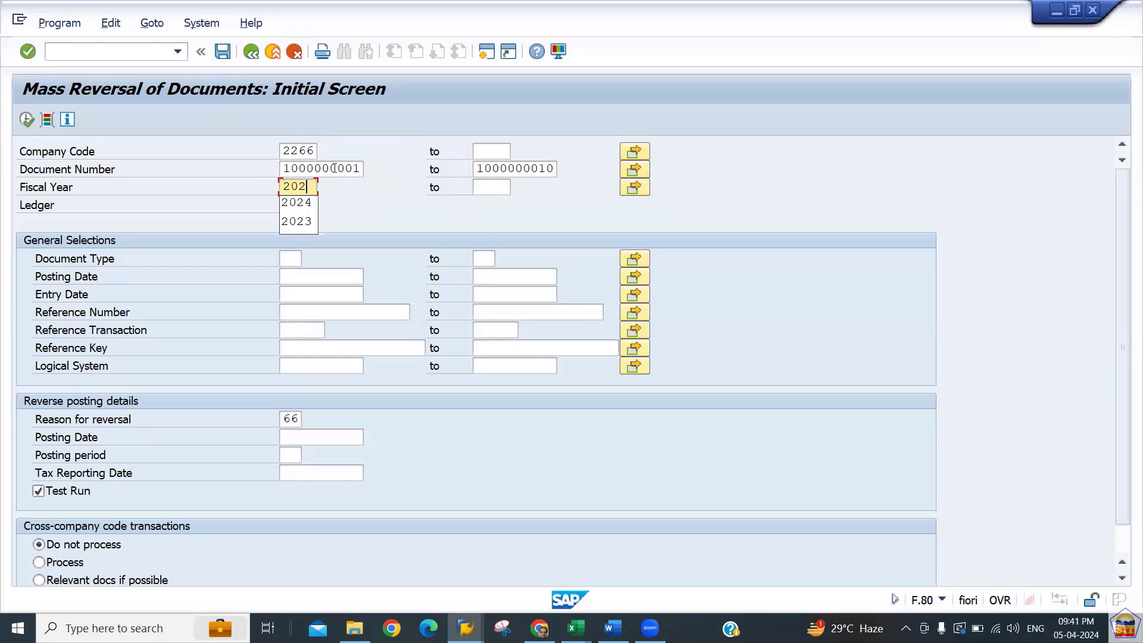
pyautogui.write('4')
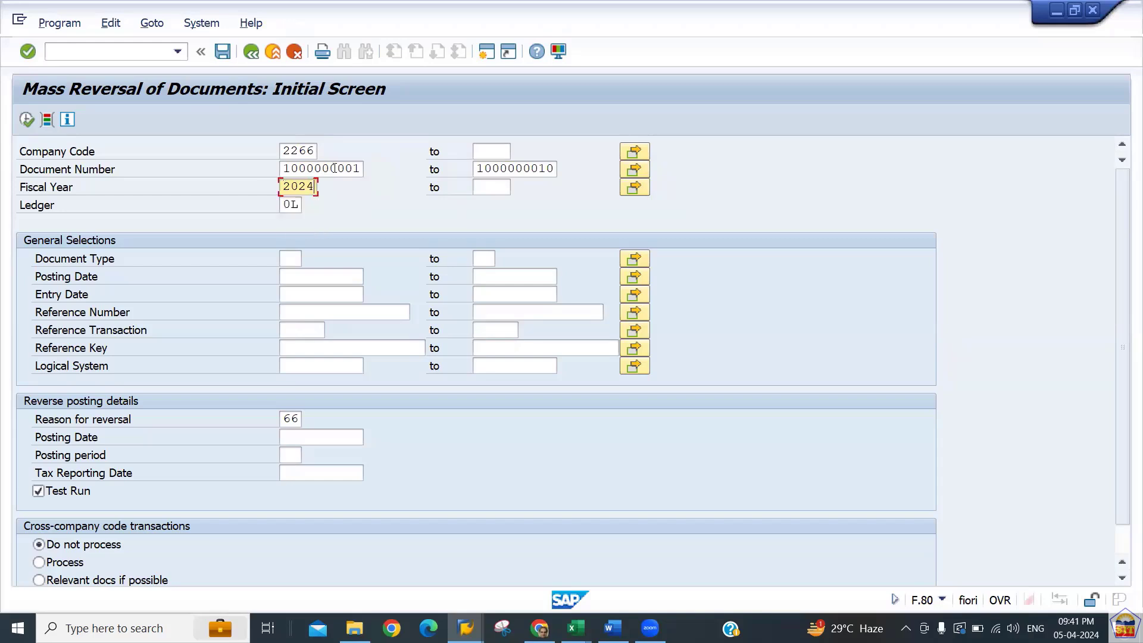
# Cancel the multiple selection for document numbers, execute the mass reversal as a test run, review its list and return to the selection
pyautogui.click(634, 171)
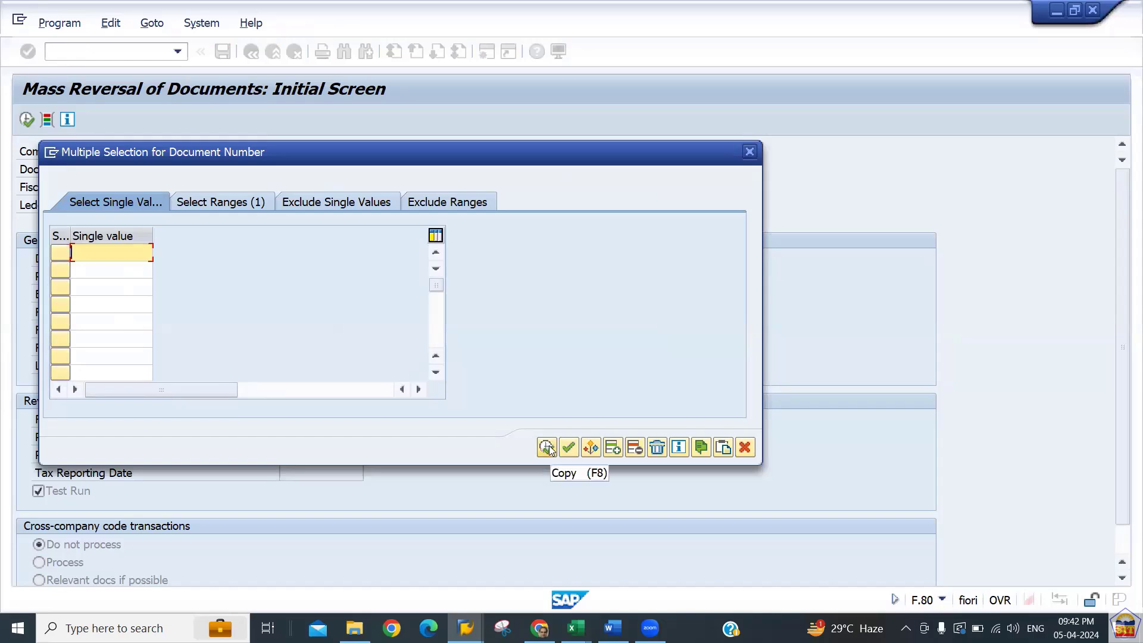
pyautogui.click(744, 448)
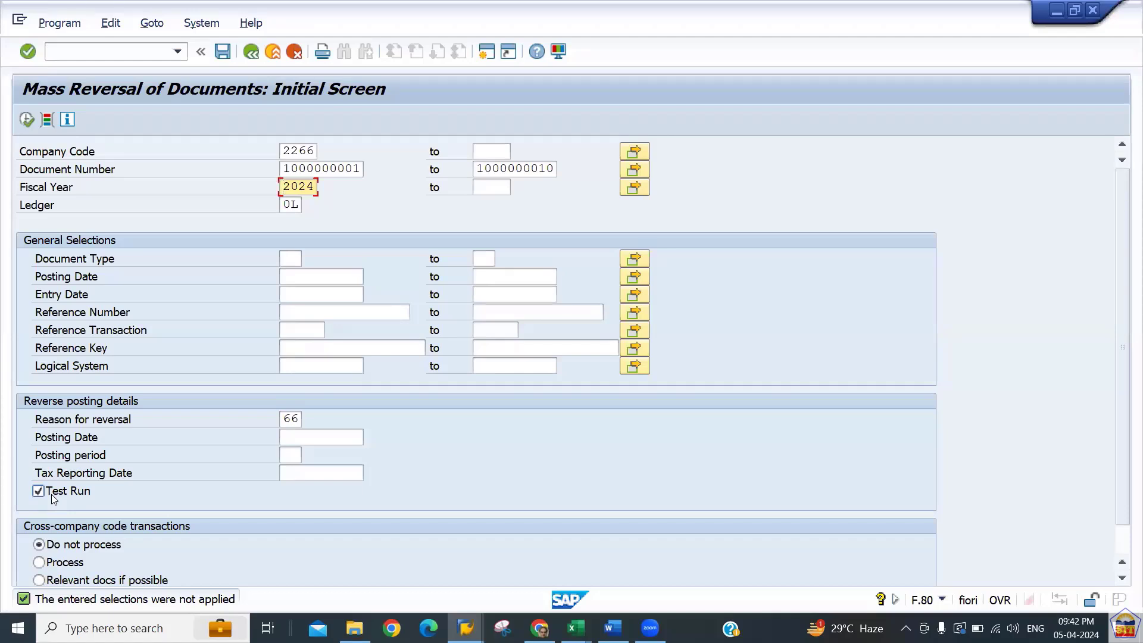
pyautogui.click(27, 121)
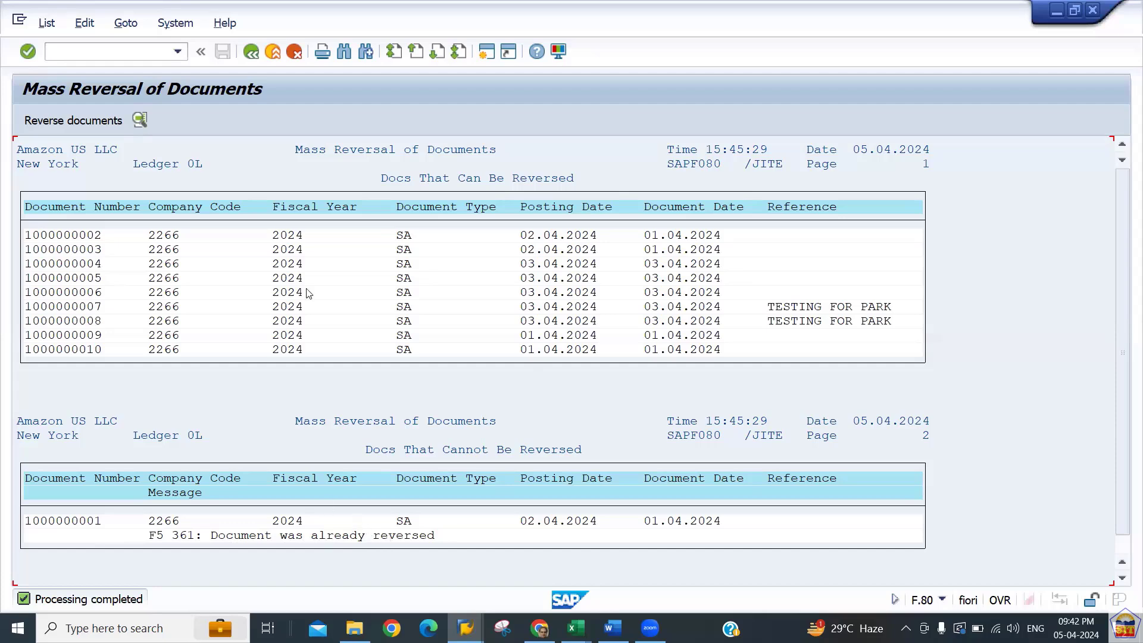
pyautogui.click(252, 54)
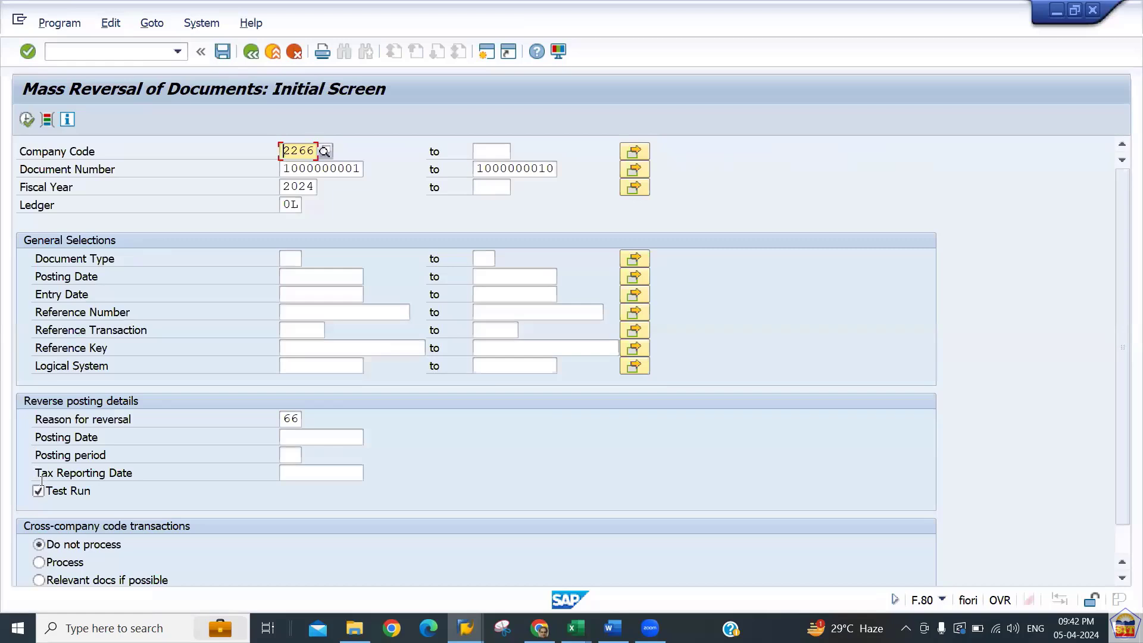
# Turn off the test run, execute the actual mass reversal of the selected documents, and leave the transaction
pyautogui.click(38, 491)
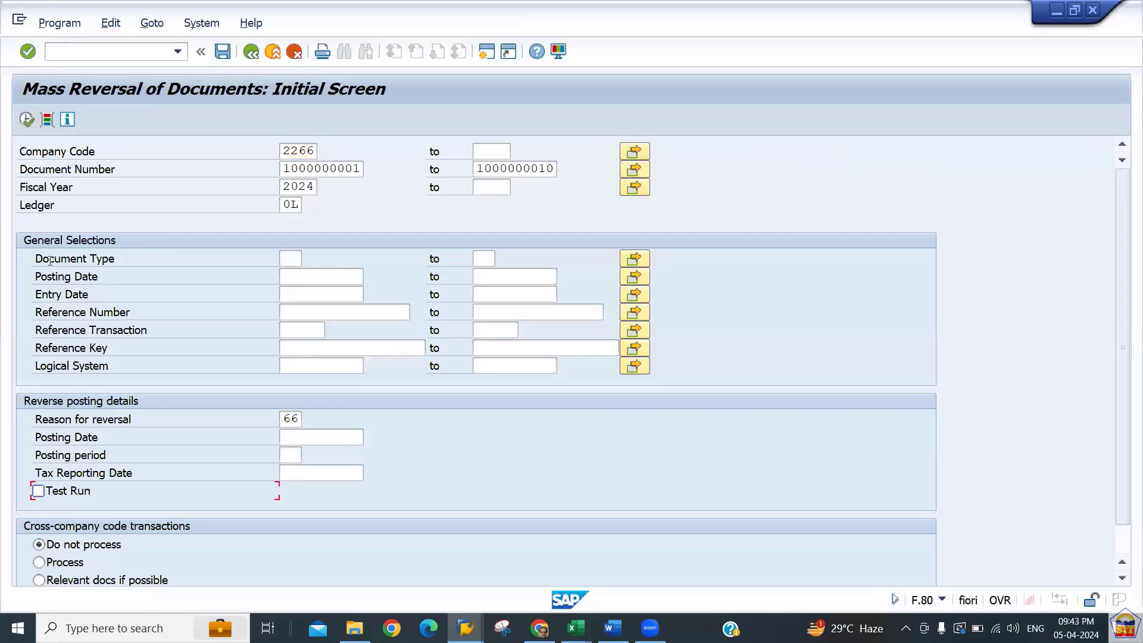
pyautogui.click(26, 119)
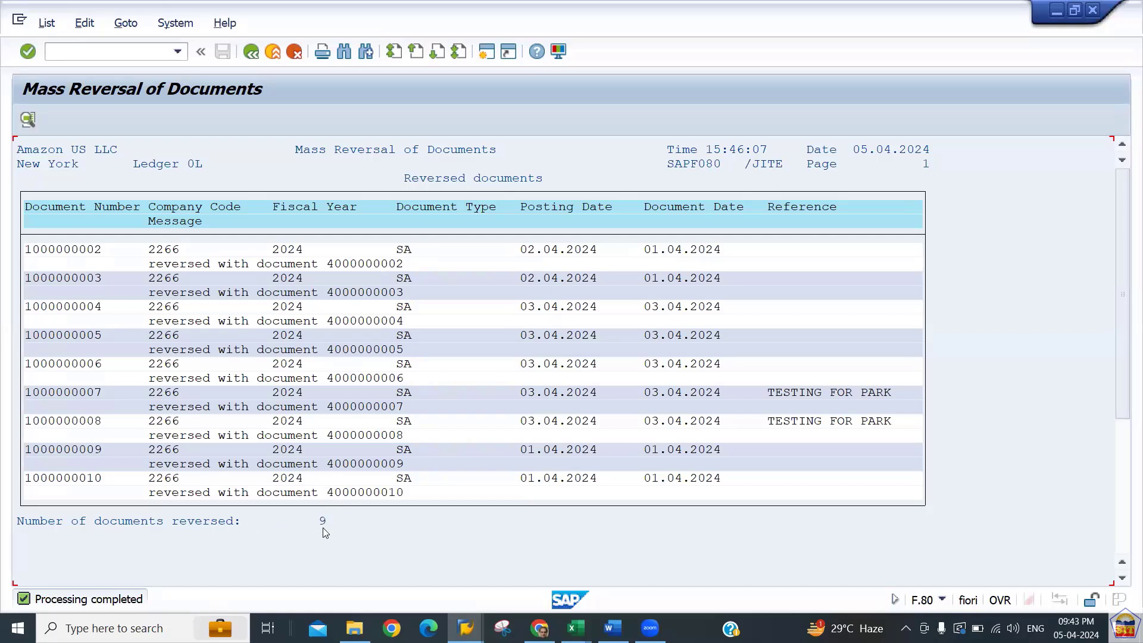
pyautogui.click(251, 52)
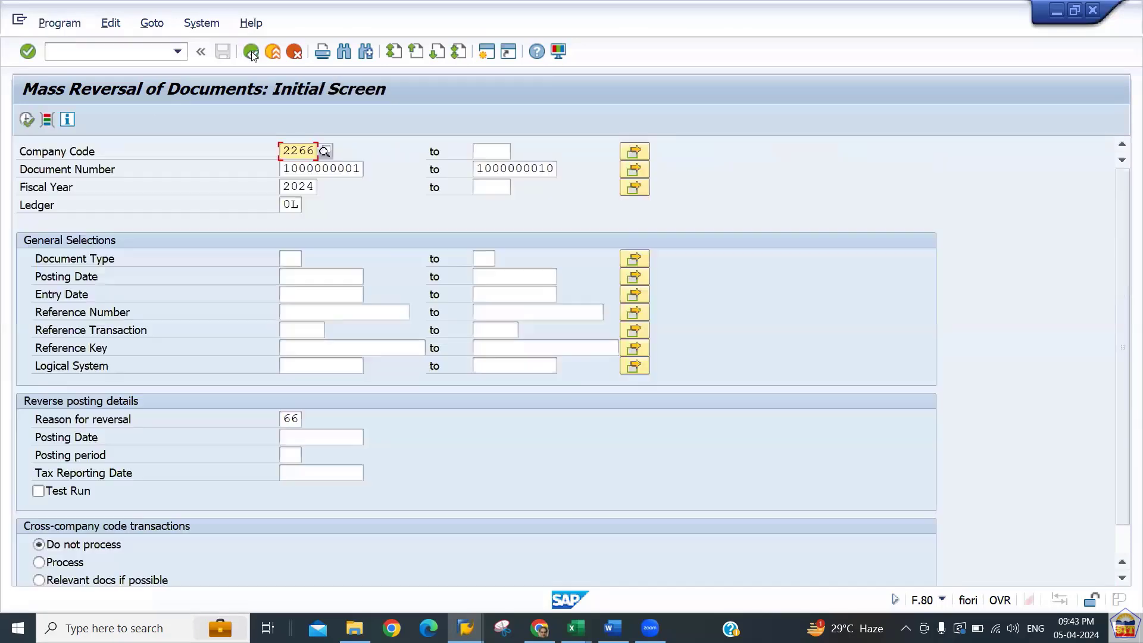
pyautogui.click(251, 53)
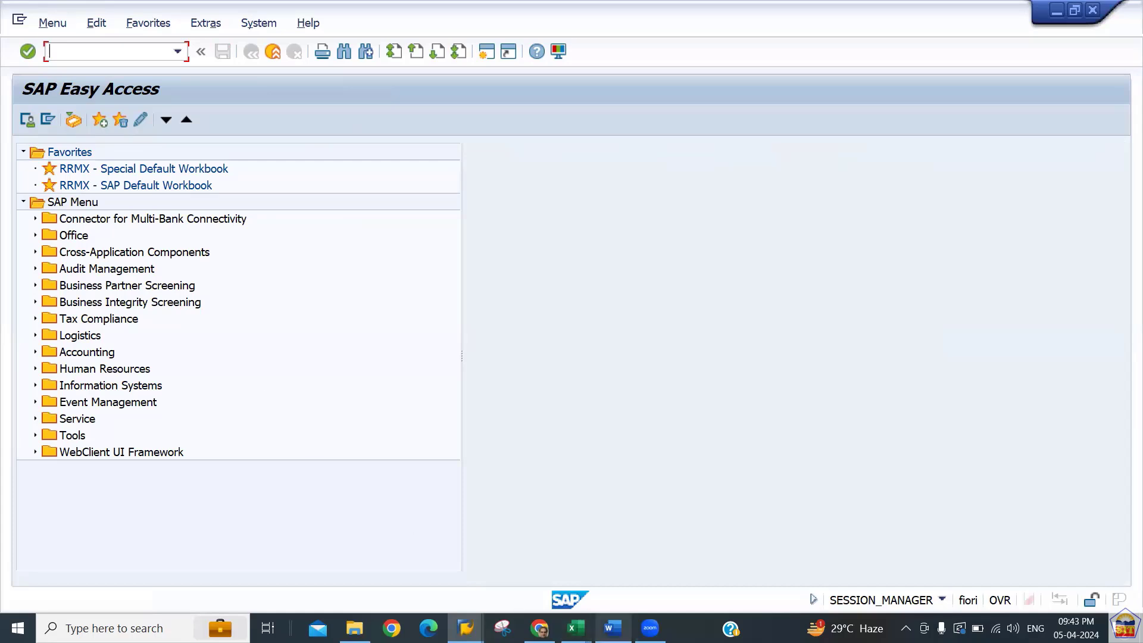
# Switch to Chrome and bring up the journal entry's entry view in Manage Journal Entries
pyautogui.moveTo(539, 628)
pyautogui.click(518, 584)
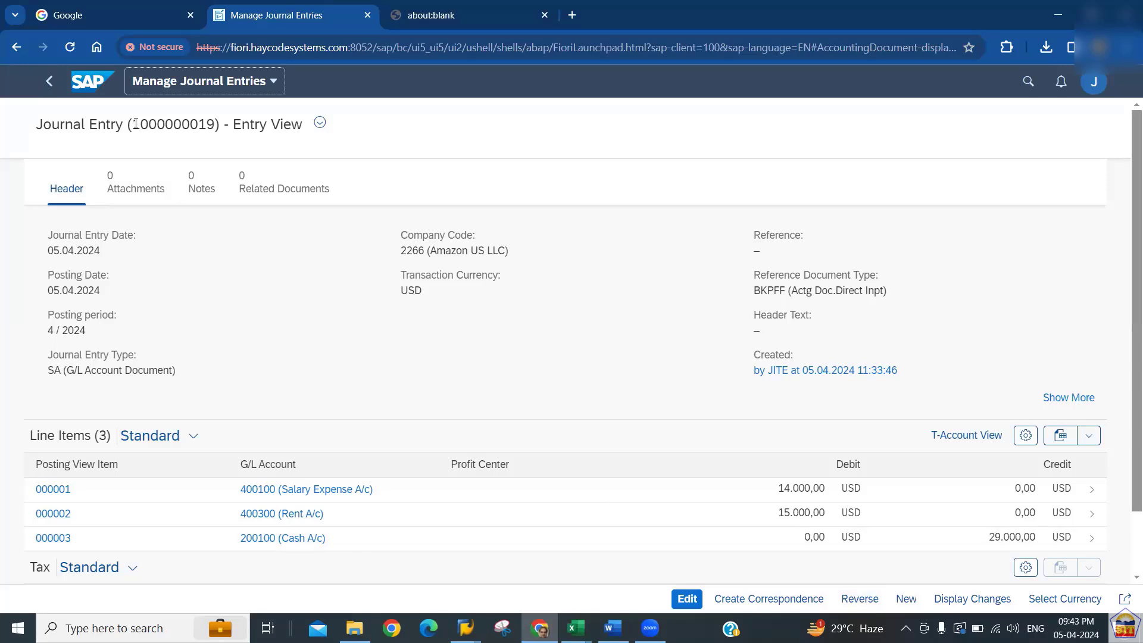
pyautogui.moveTo(132, 123); pyautogui.dragTo(216, 121)
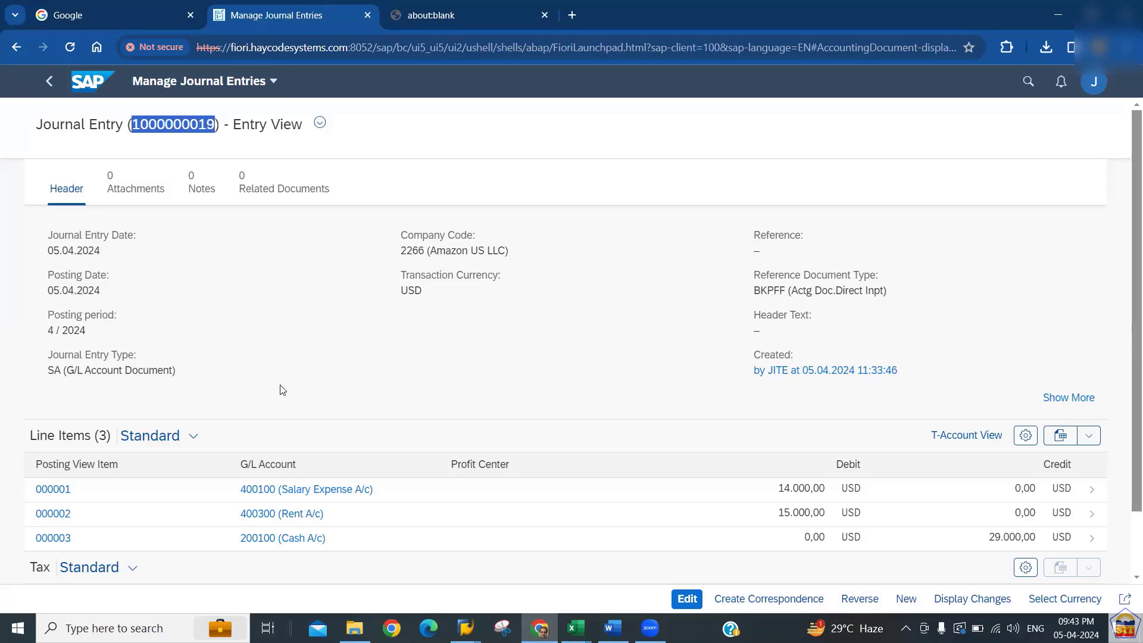
pyautogui.click(503, 628)
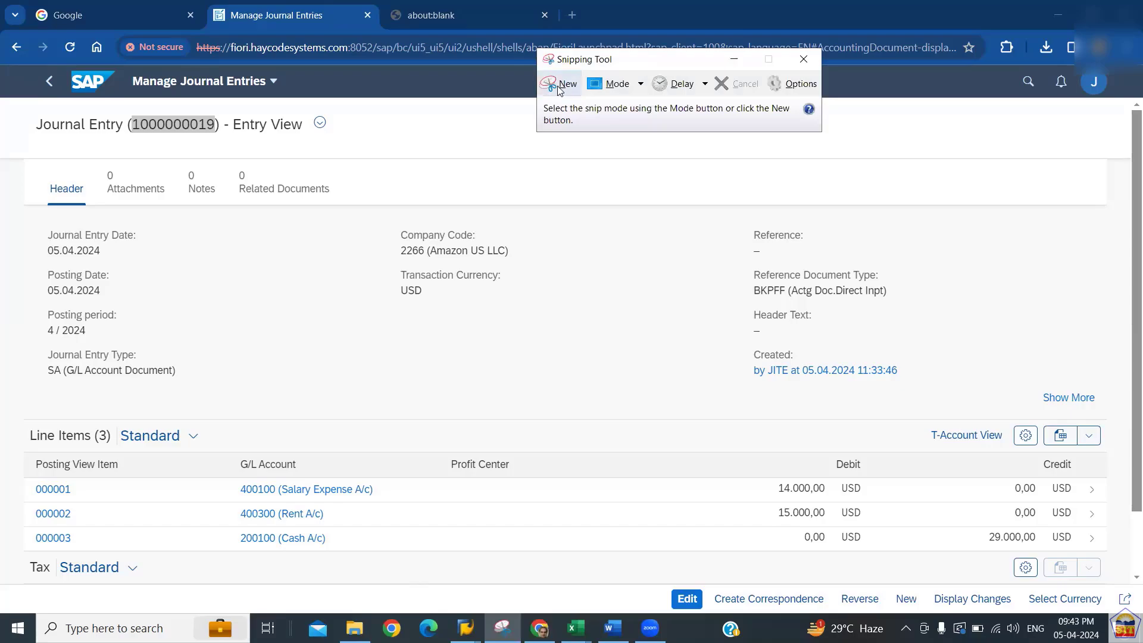
pyautogui.click(555, 83)
pyautogui.moveTo(23, 422); pyautogui.dragTo(1120, 580)
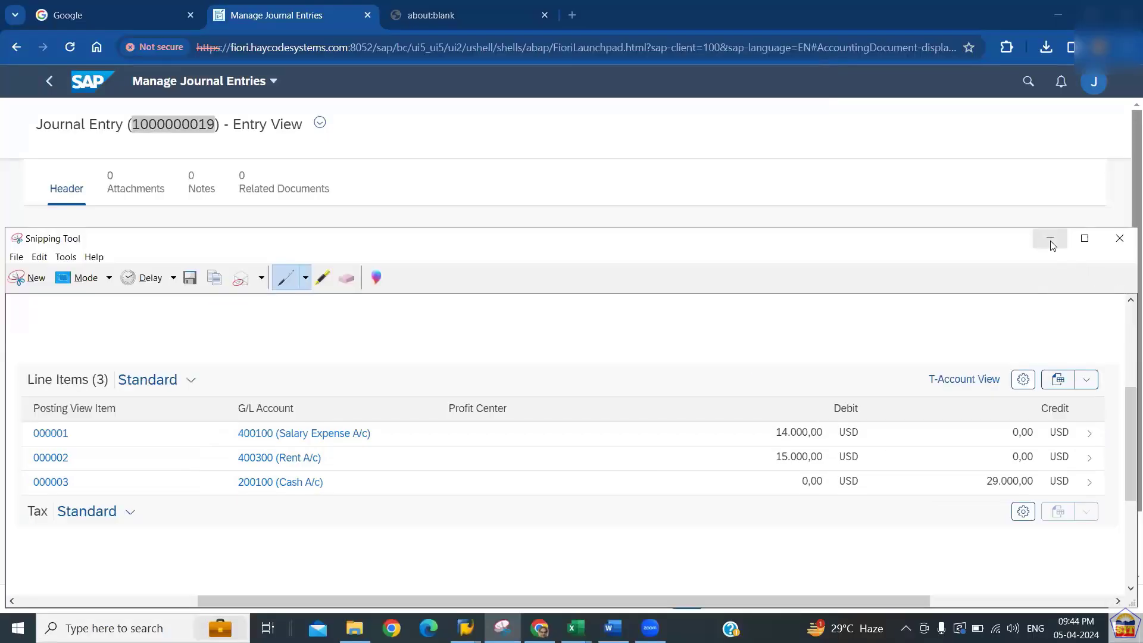
pyautogui.click(1051, 241)
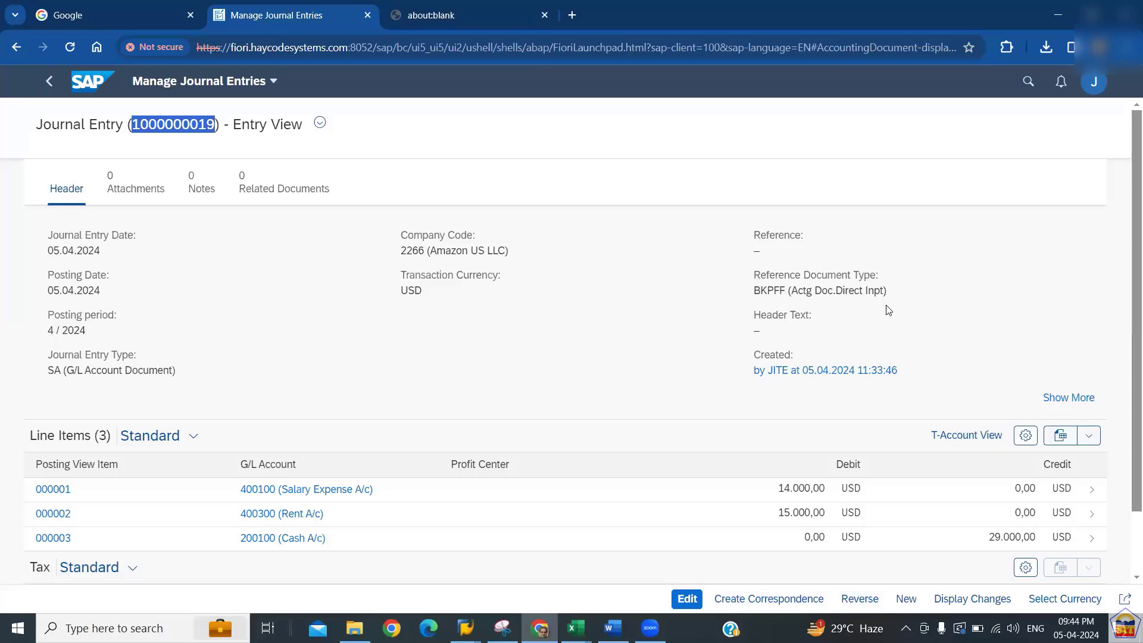
pyautogui.hotkey('alt', 'Tab')
pyautogui.hotkey('alt', 'Tab')
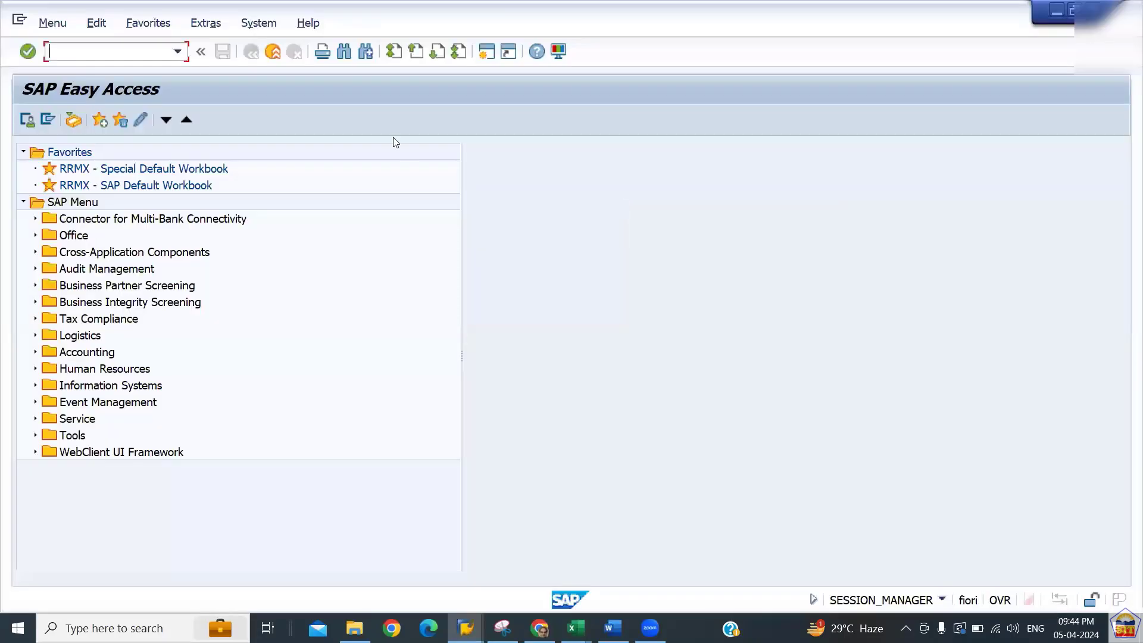
pyautogui.write('fb03')
pyautogui.press('Return')
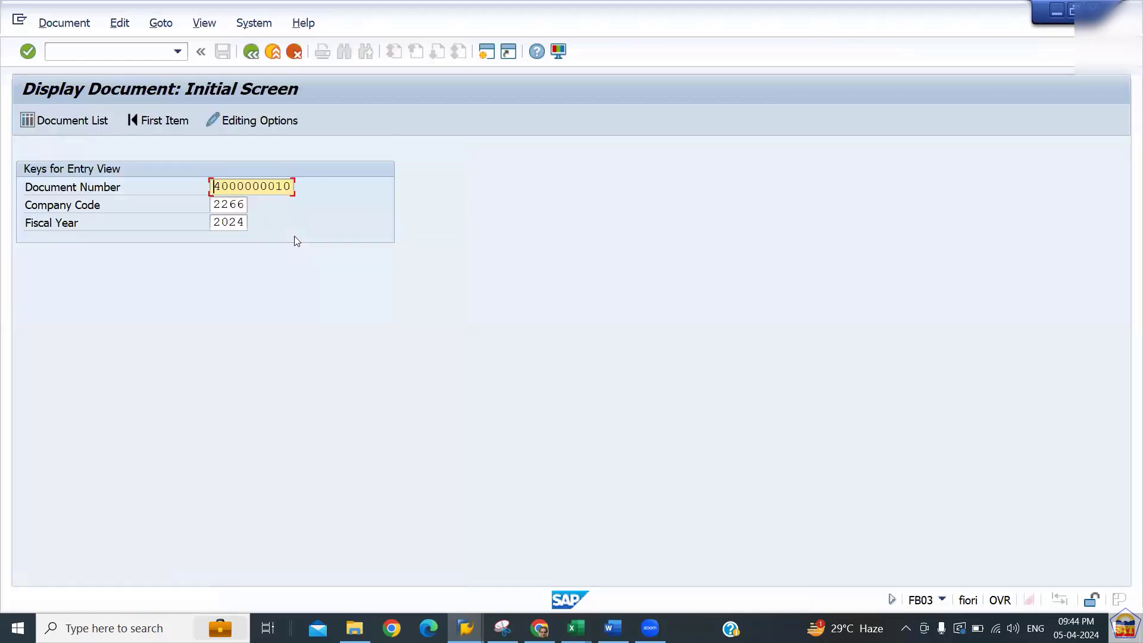
pyautogui.press('Return')
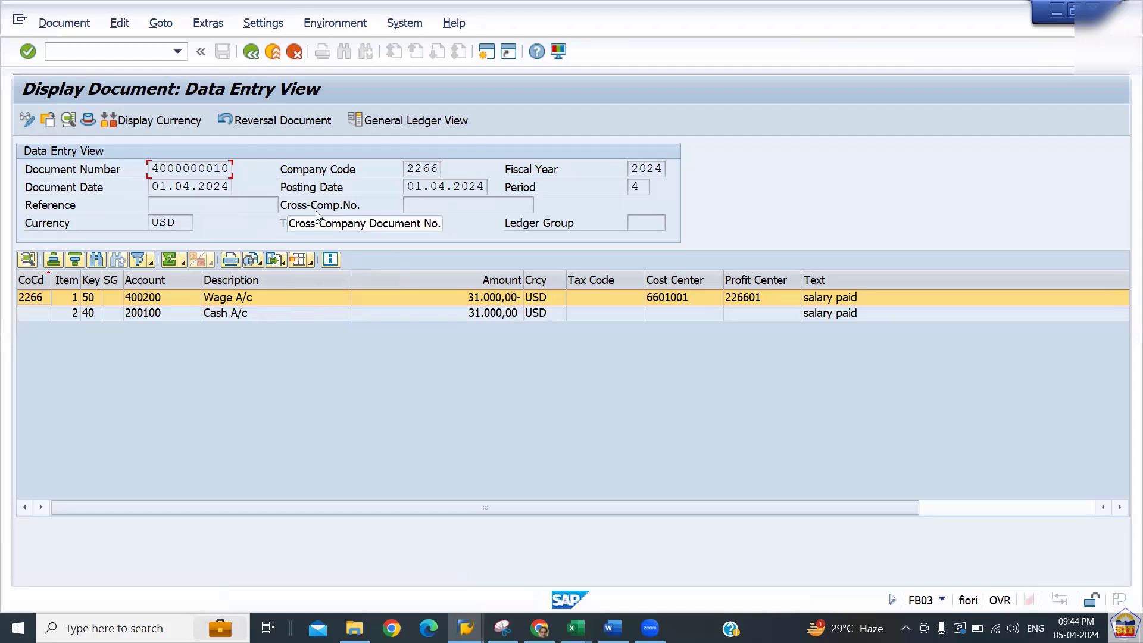
pyautogui.click(88, 120)
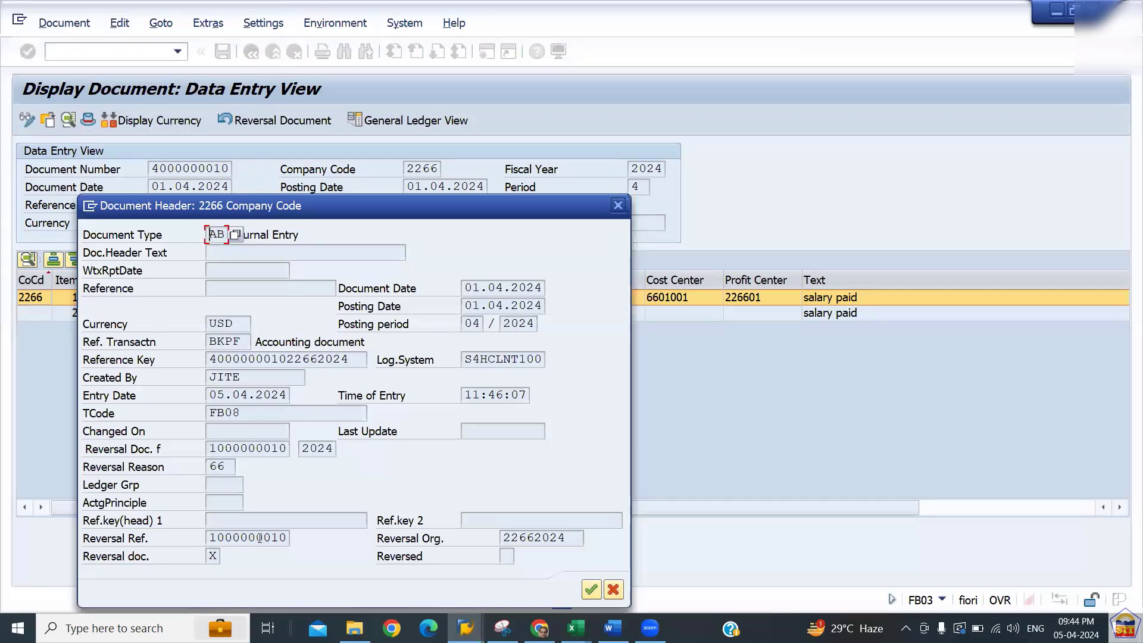
pyautogui.moveTo(212, 539); pyautogui.dragTo(297, 544)
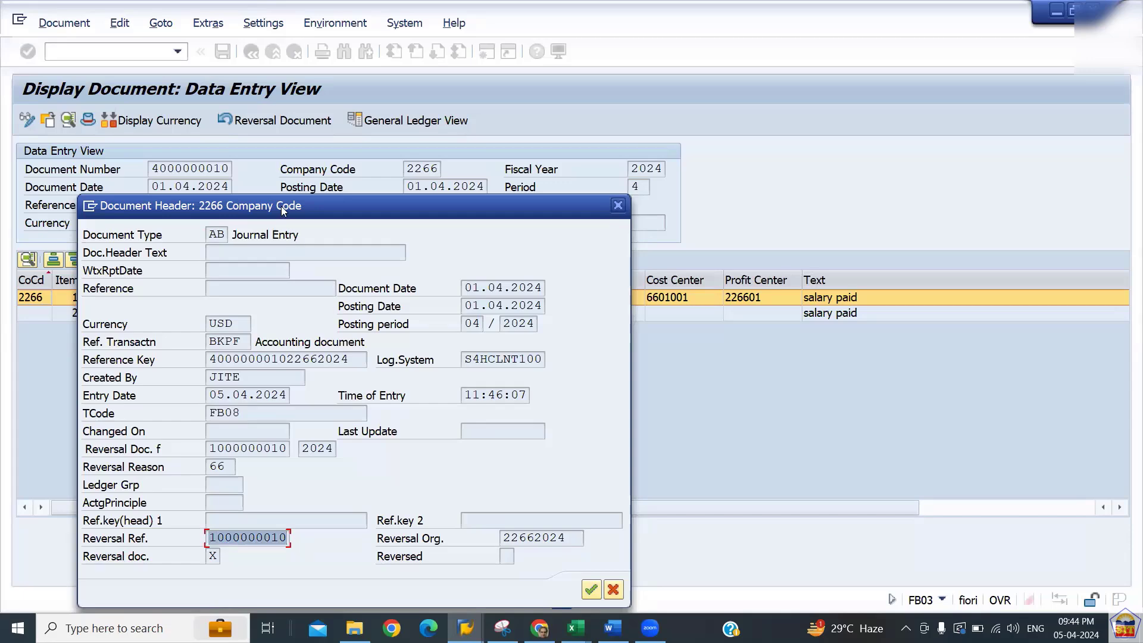
pyautogui.moveTo(281, 206); pyautogui.dragTo(536, 86)
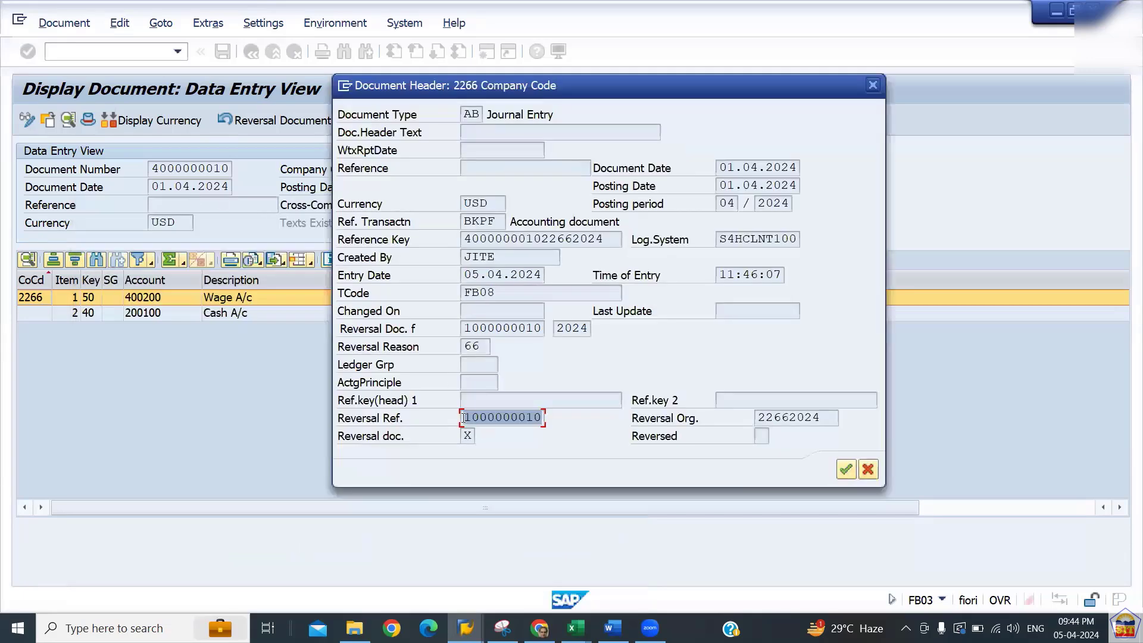
pyautogui.click(464, 417)
pyautogui.moveTo(464, 417); pyautogui.dragTo(543, 420)
pyautogui.click(869, 469)
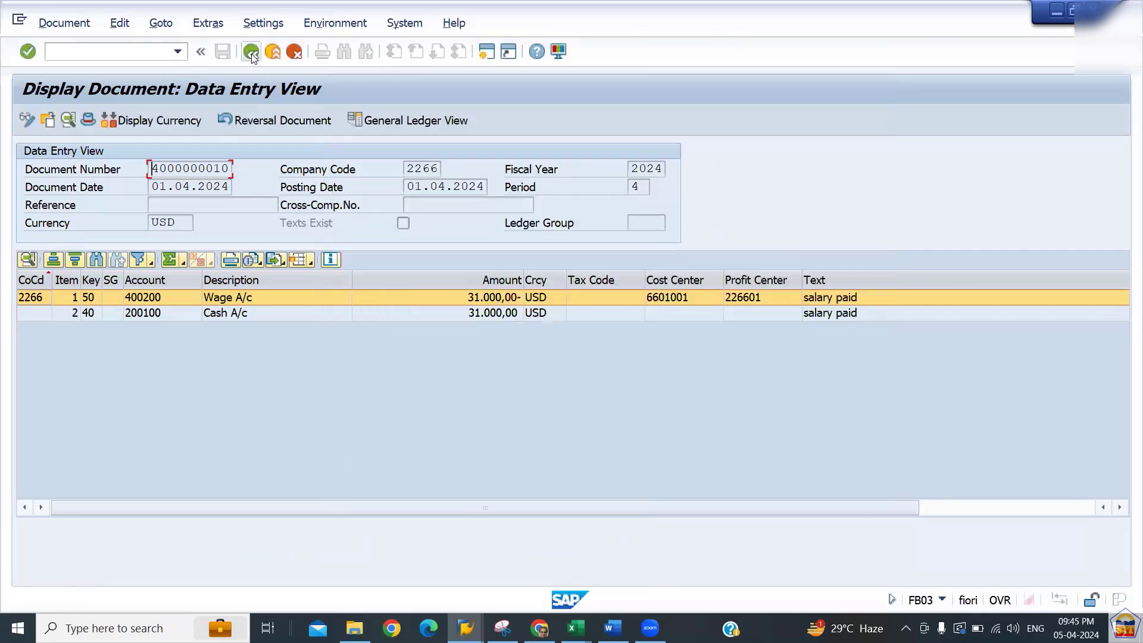
pyautogui.click(250, 52)
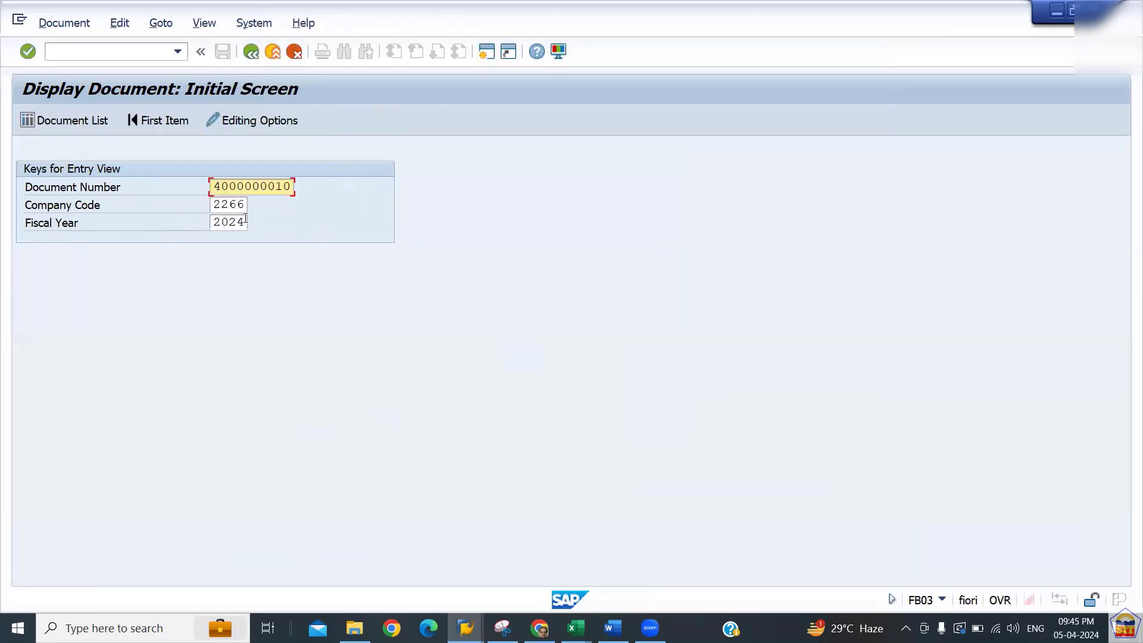
pyautogui.press('Return')
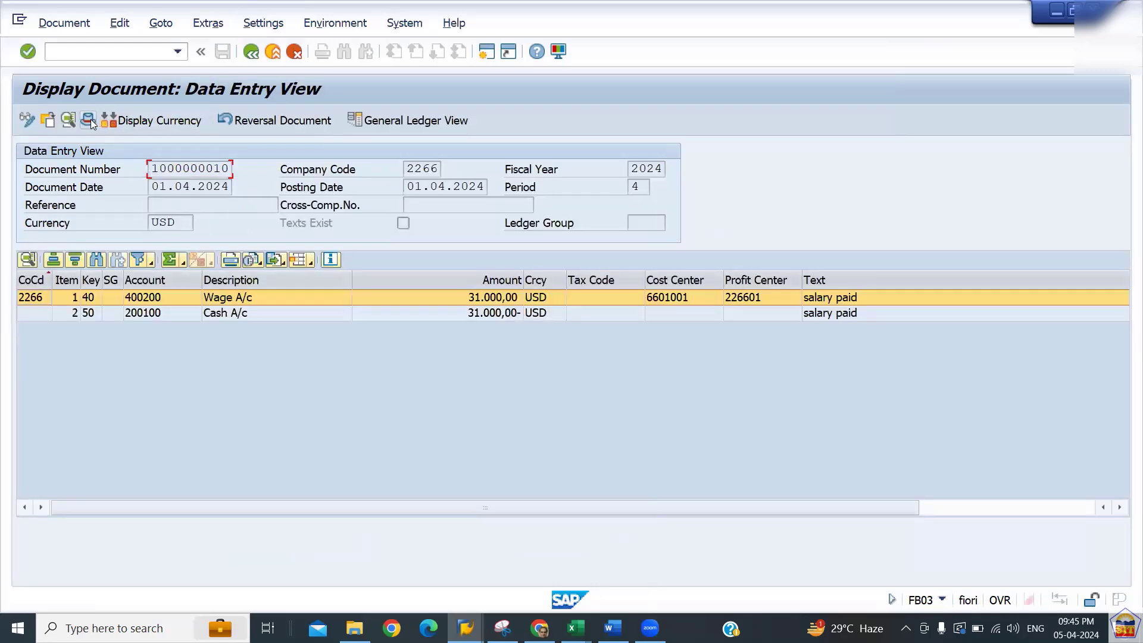
pyautogui.click(88, 120)
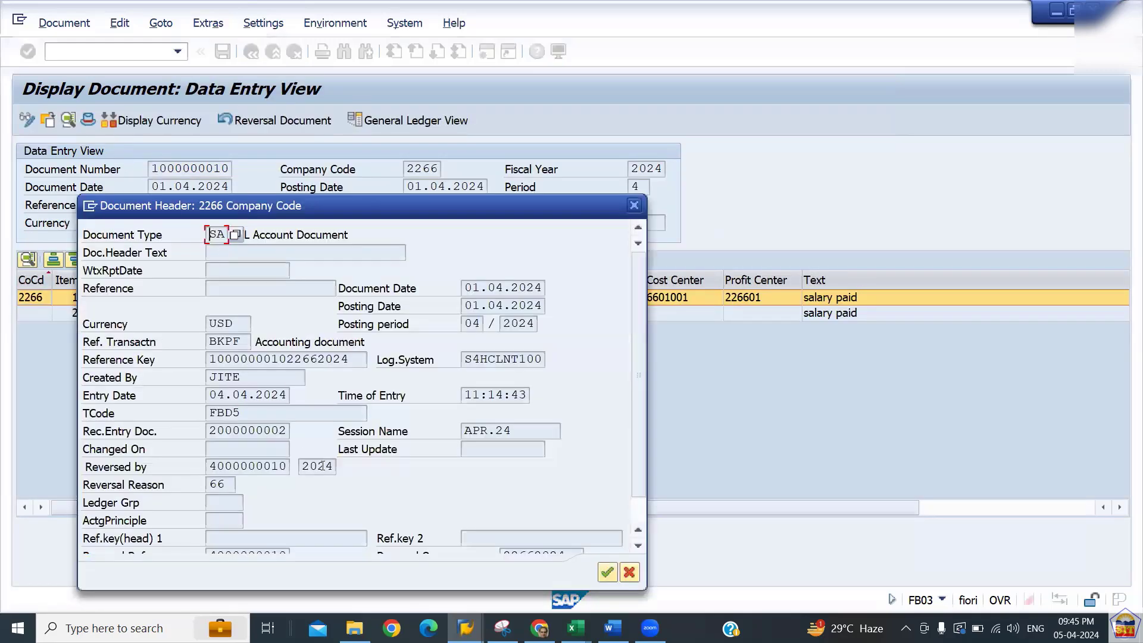
pyautogui.moveTo(640, 430); pyautogui.dragTo(639, 509)
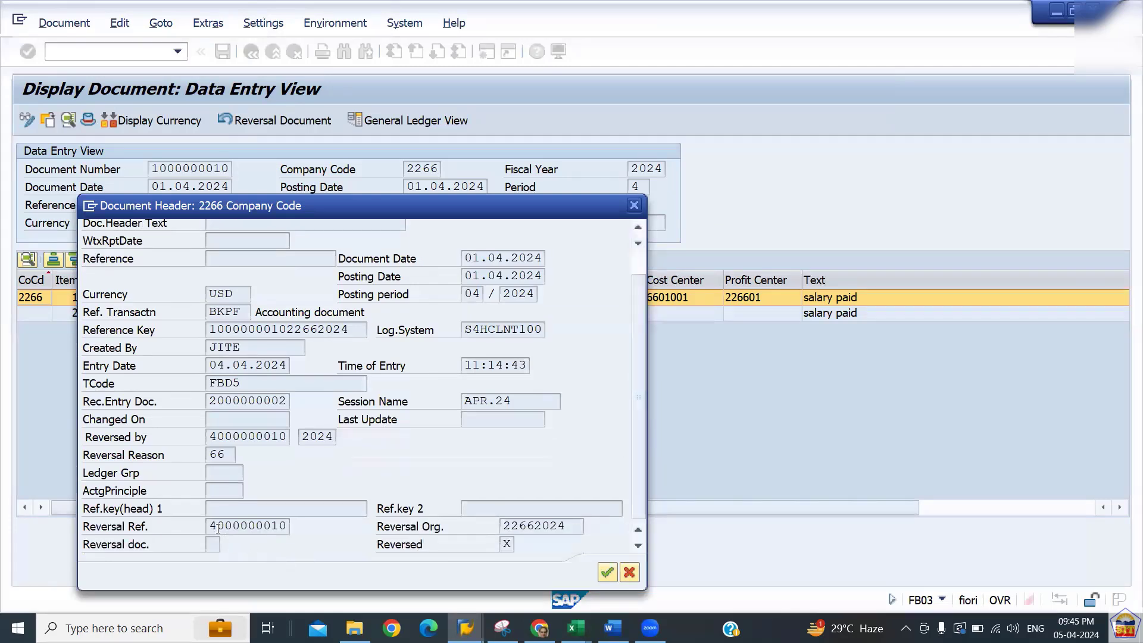
pyautogui.moveTo(218, 528); pyautogui.dragTo(309, 524)
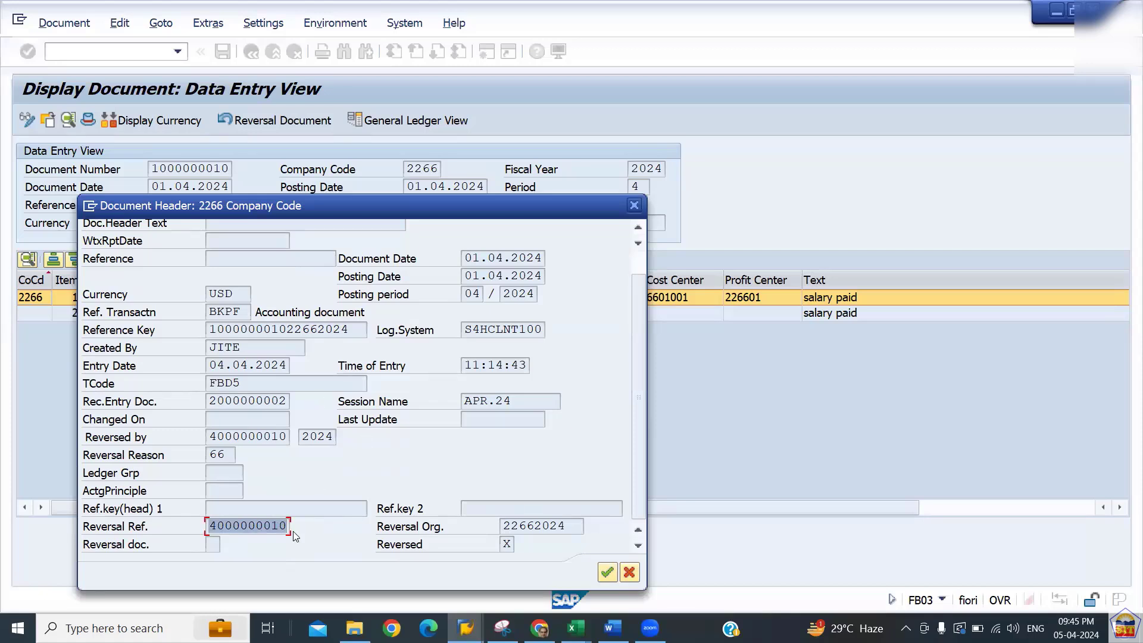
pyautogui.moveTo(214, 437); pyautogui.dragTo(329, 436)
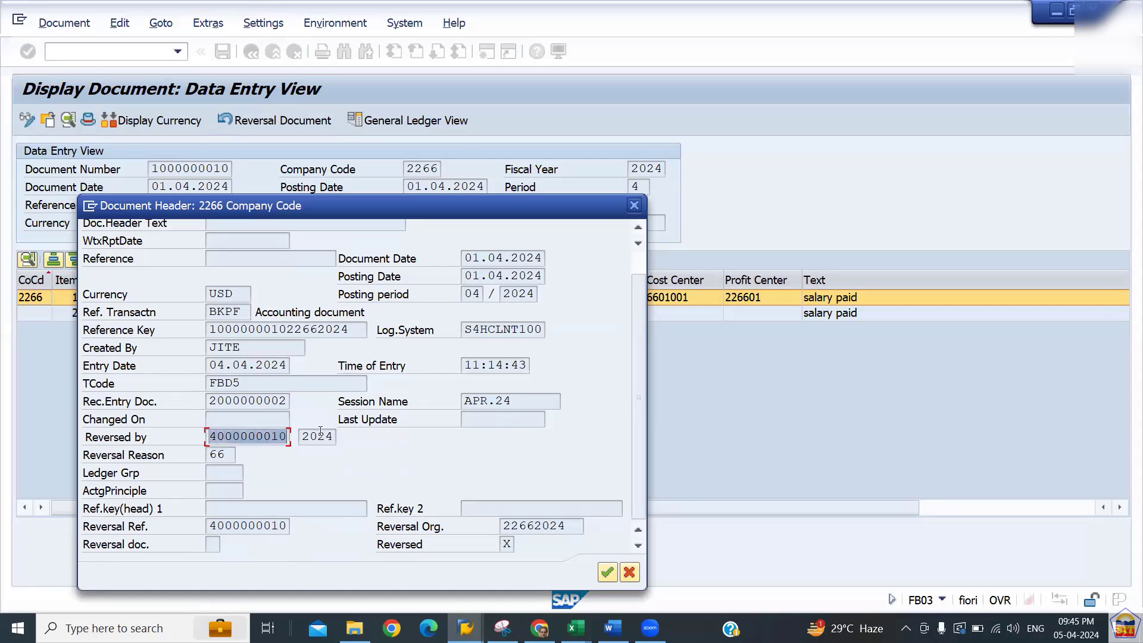
pyautogui.click(230, 455)
pyautogui.doubleClick(229, 455)
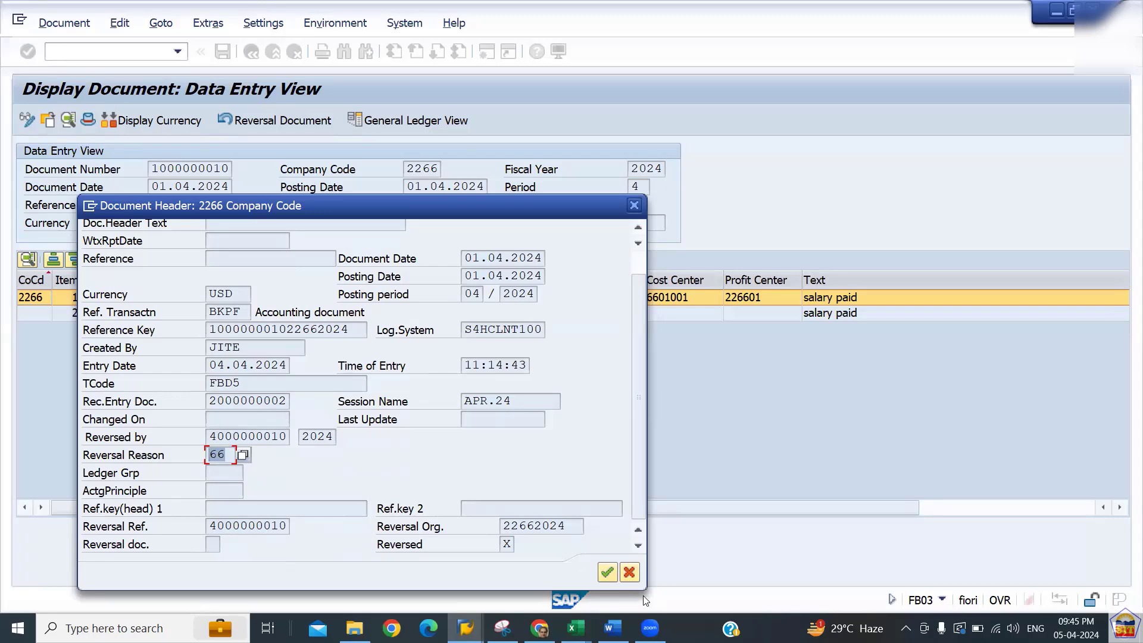
pyautogui.click(630, 573)
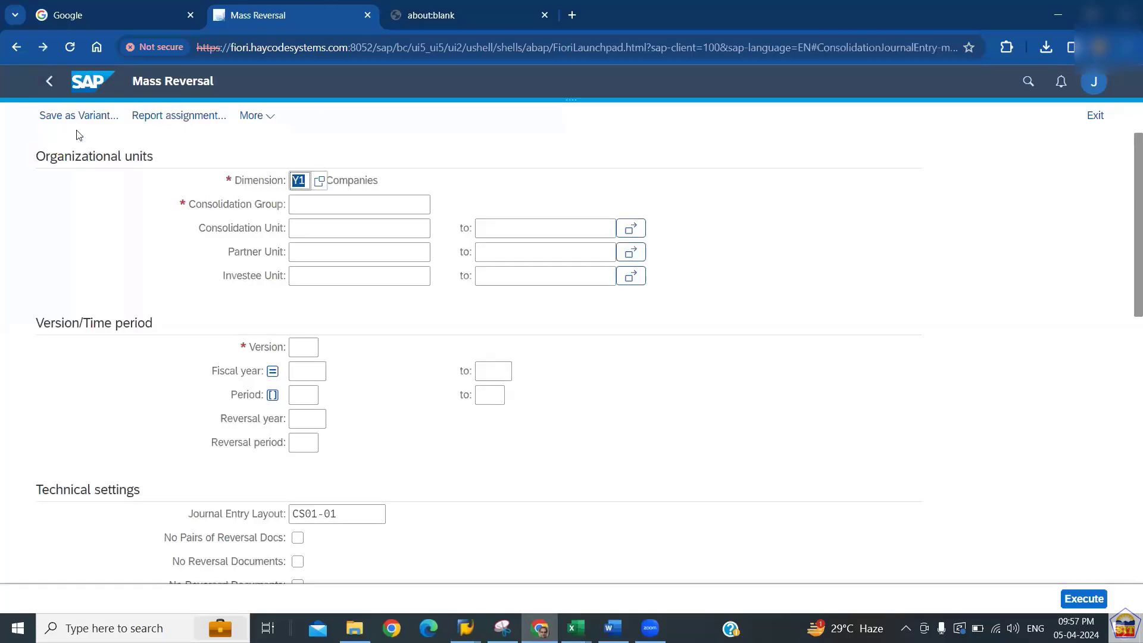
# Leave Mass Reversal in Chrome, start Post General Journal Entries and set the journal entry date to 05.04.2024
pyautogui.click(80, 86)
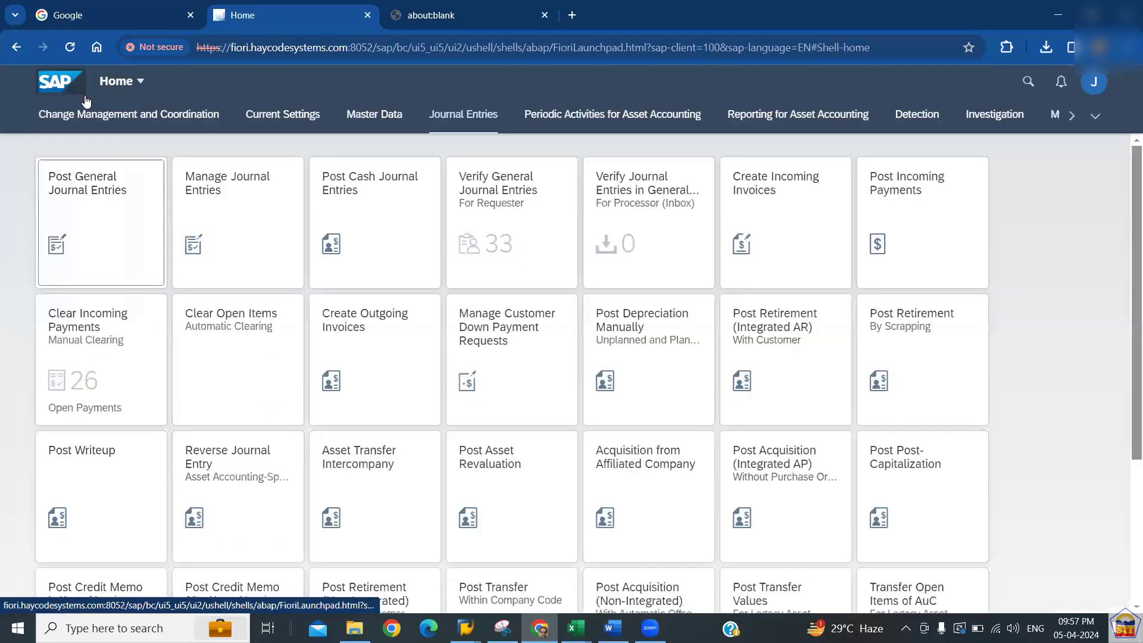
pyautogui.click(94, 211)
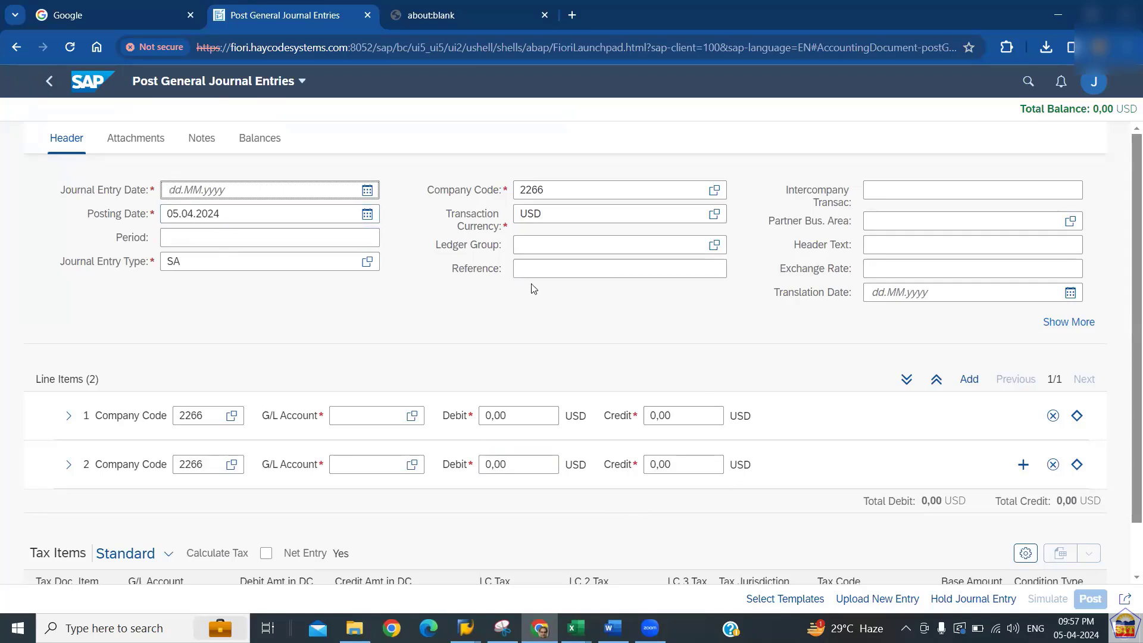
pyautogui.write('05.04.2024')
# Enter the two line items: debit G/L account 400300 and credit G/L account 200100 with 19000 USD each
pyautogui.click(366, 417)
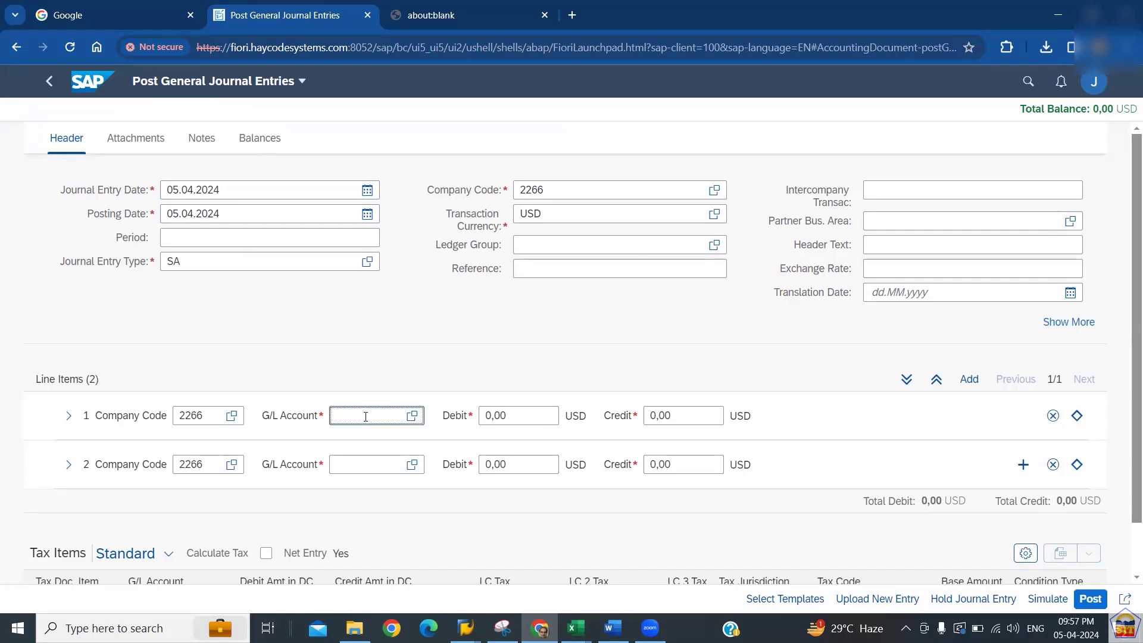
pyautogui.write('400300')
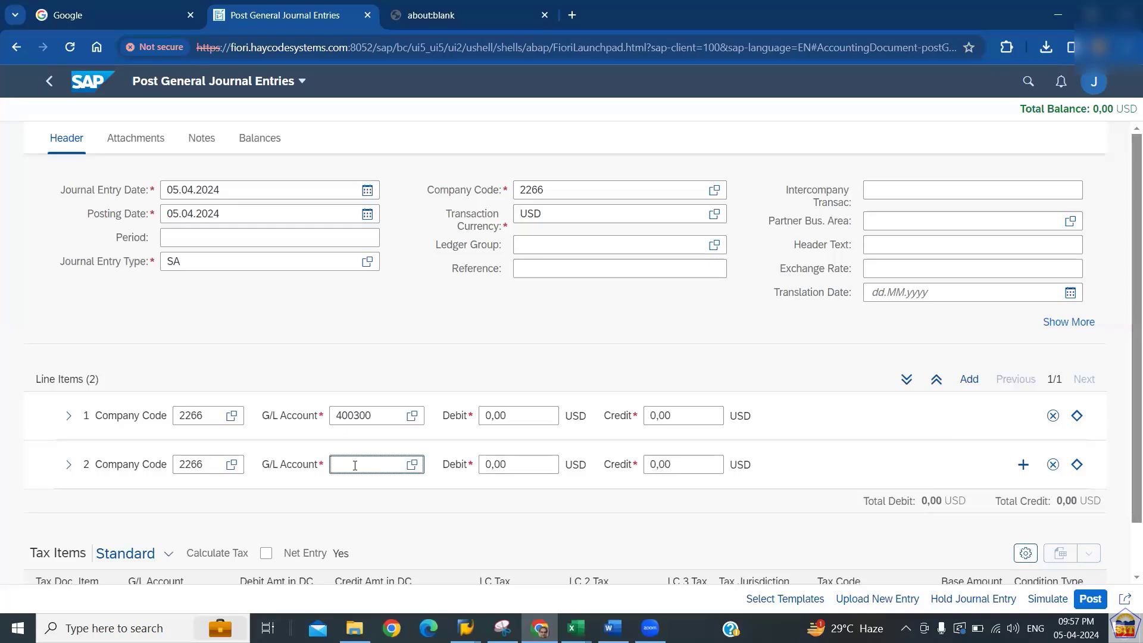
pyautogui.write('200100')
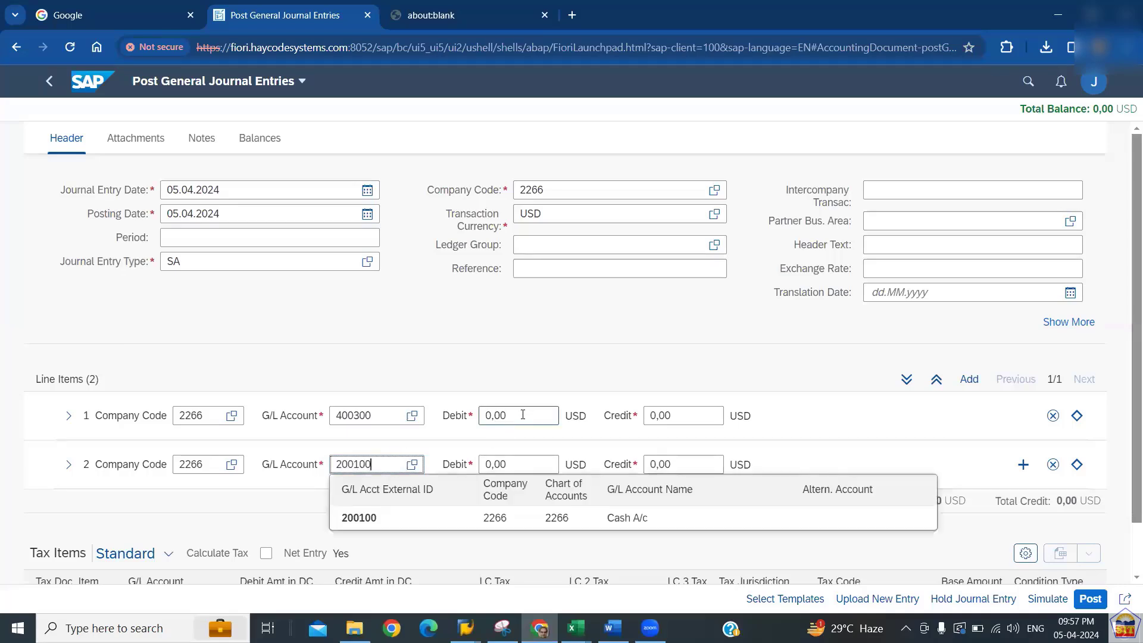
pyautogui.click(518, 415)
pyautogui.press('BackSpace')
pyautogui.press('BackSpace')
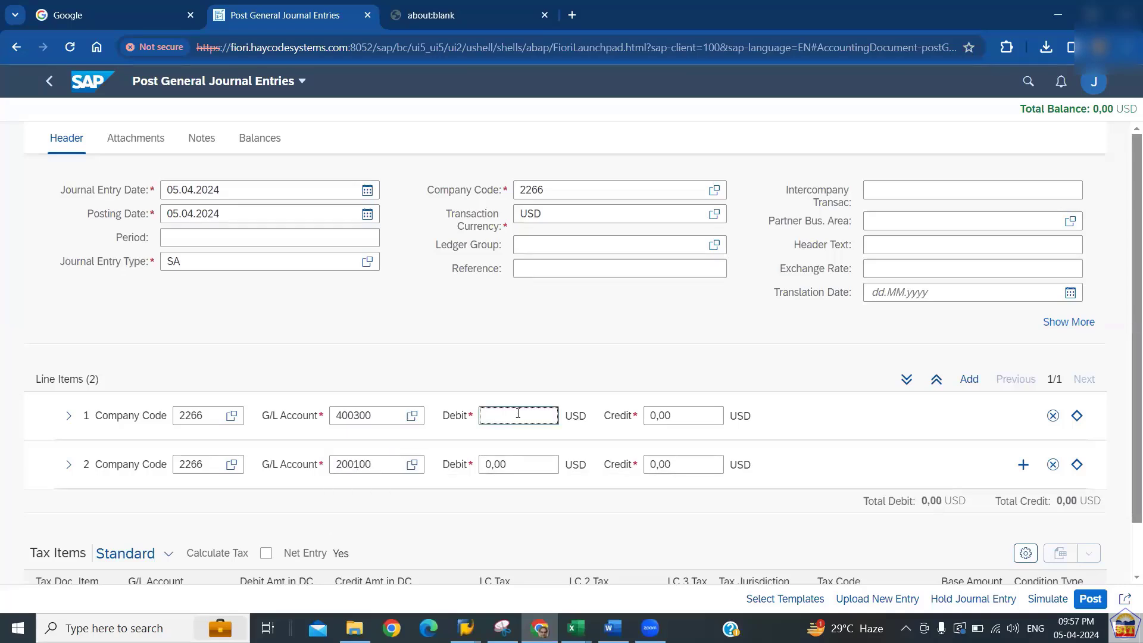
pyautogui.write('19000')
pyautogui.doubleClick(668, 464)
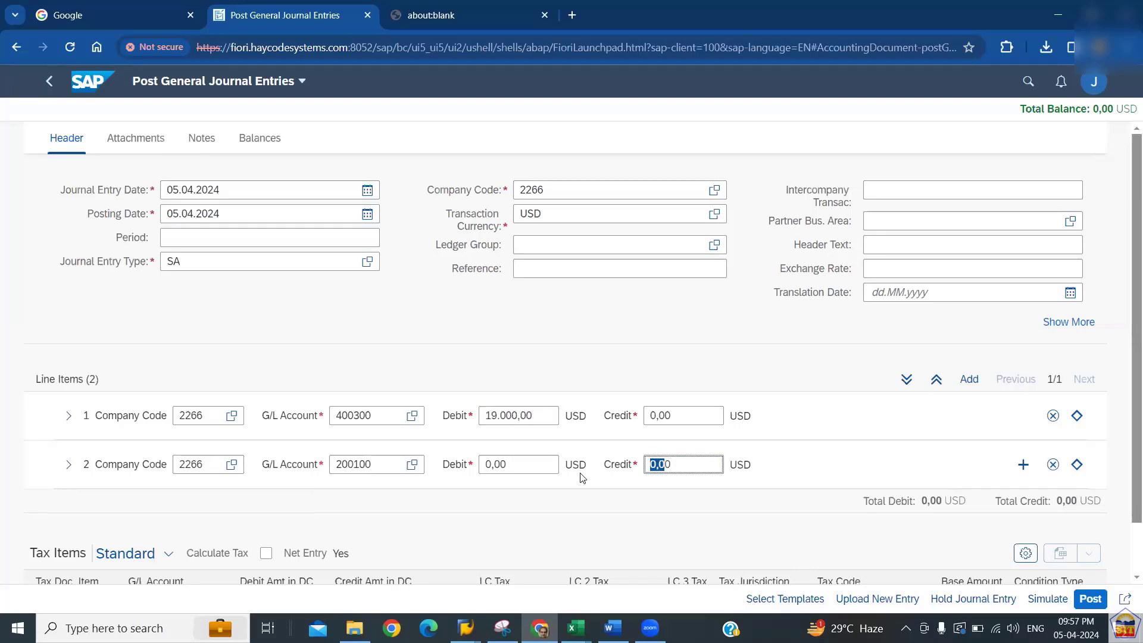
pyautogui.write('19000')
pyautogui.press('Return')
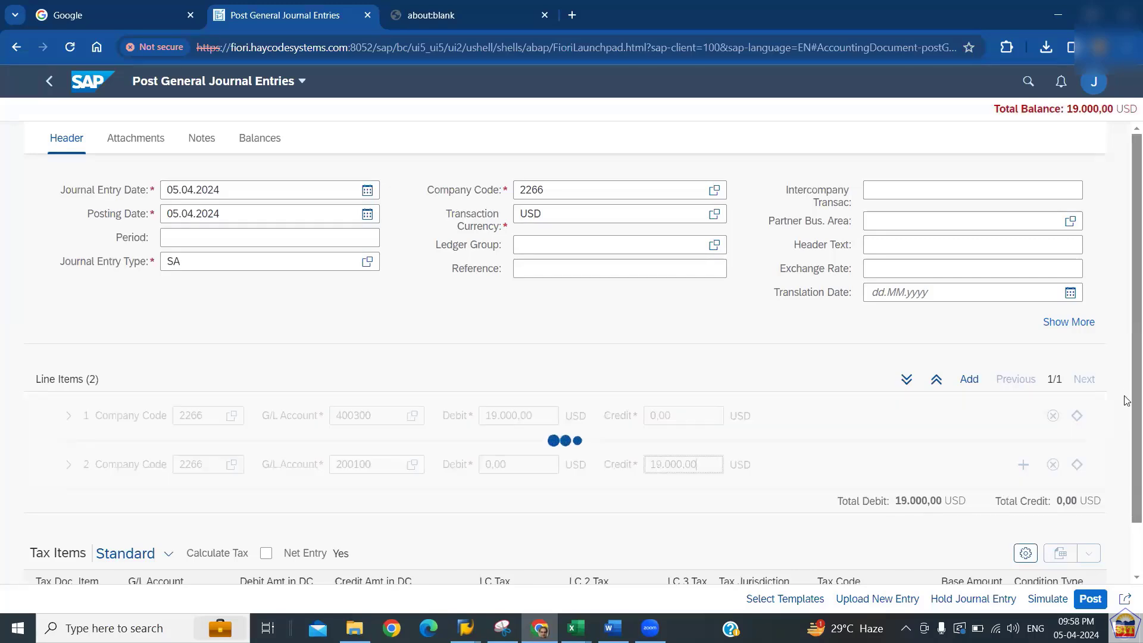
# Post the journal entry and display the posted document
pyautogui.scroll(-1, 1127, 401)
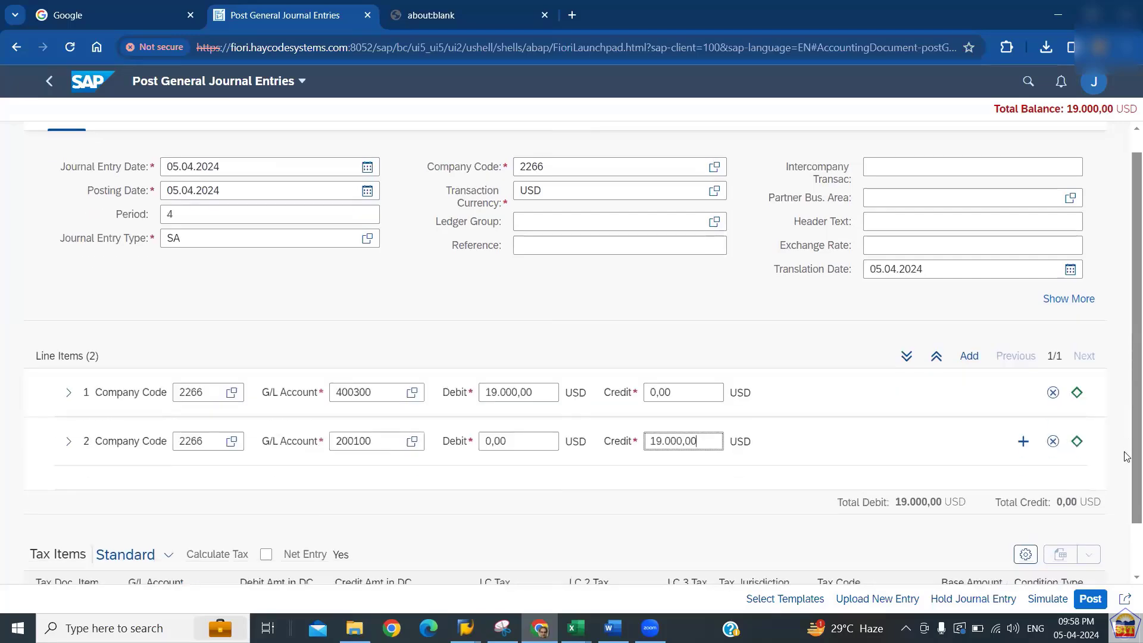
pyautogui.click(1093, 600)
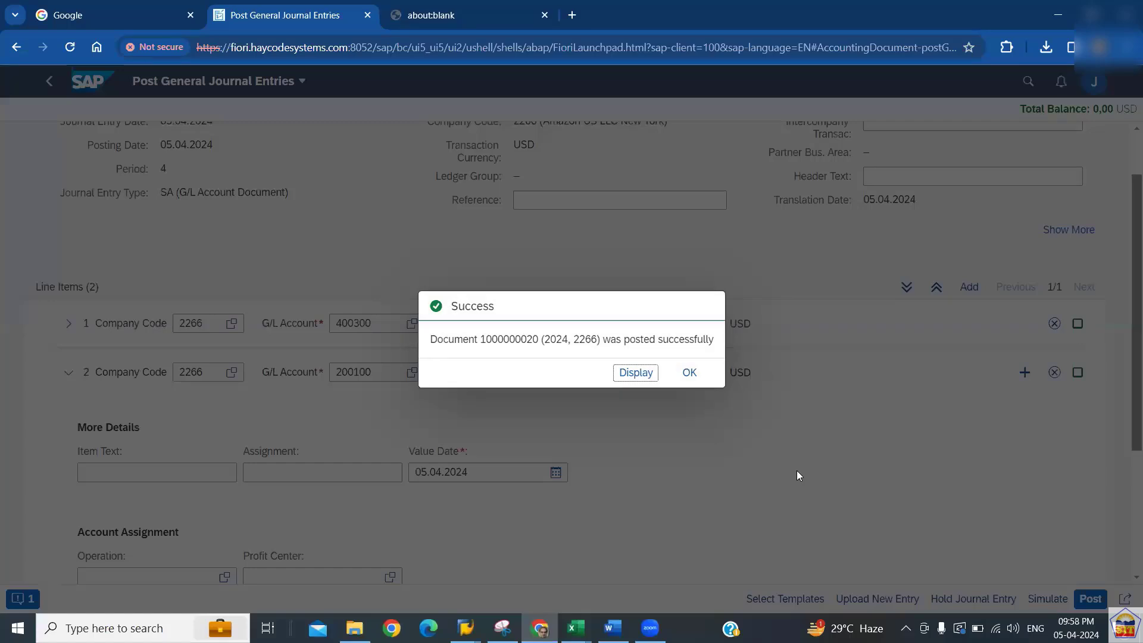
pyautogui.click(638, 375)
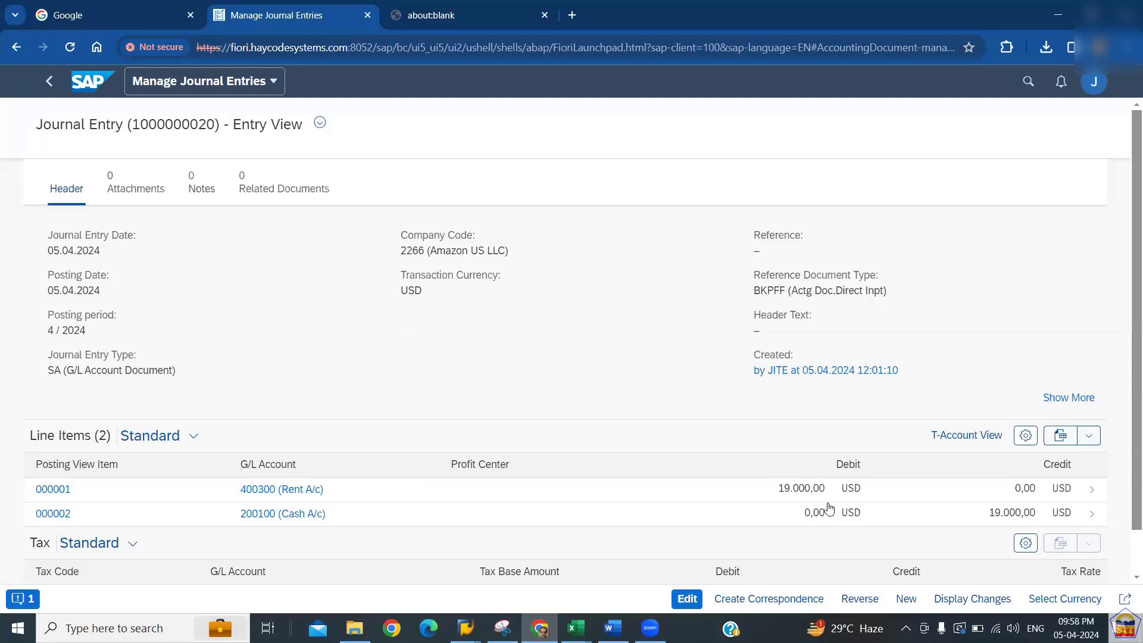
pyautogui.click(857, 599)
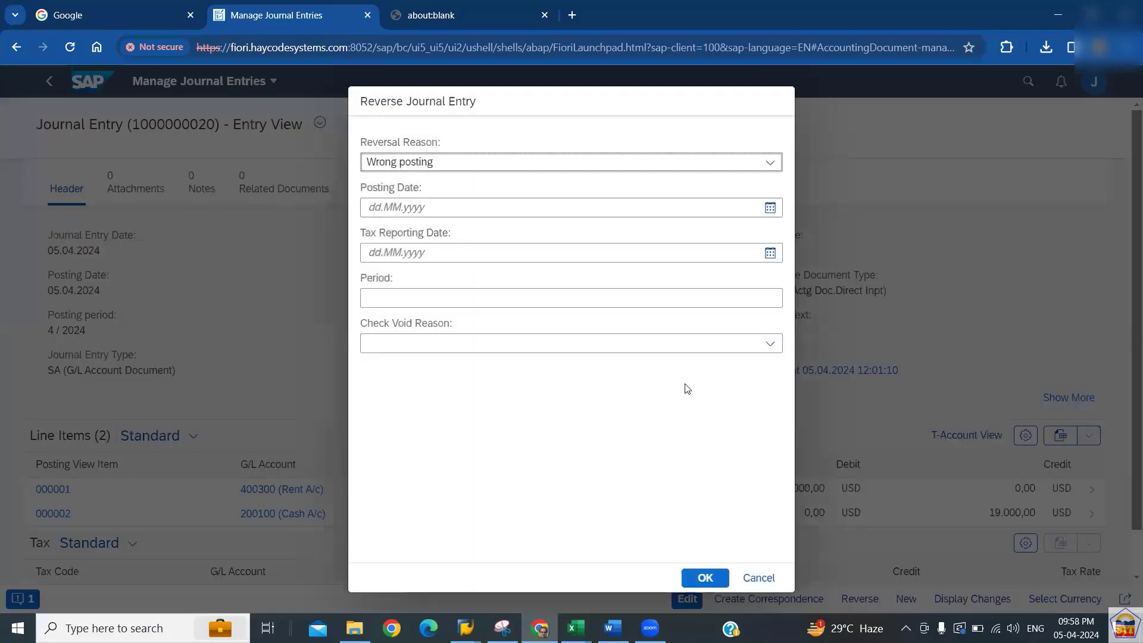
pyautogui.click(570, 168)
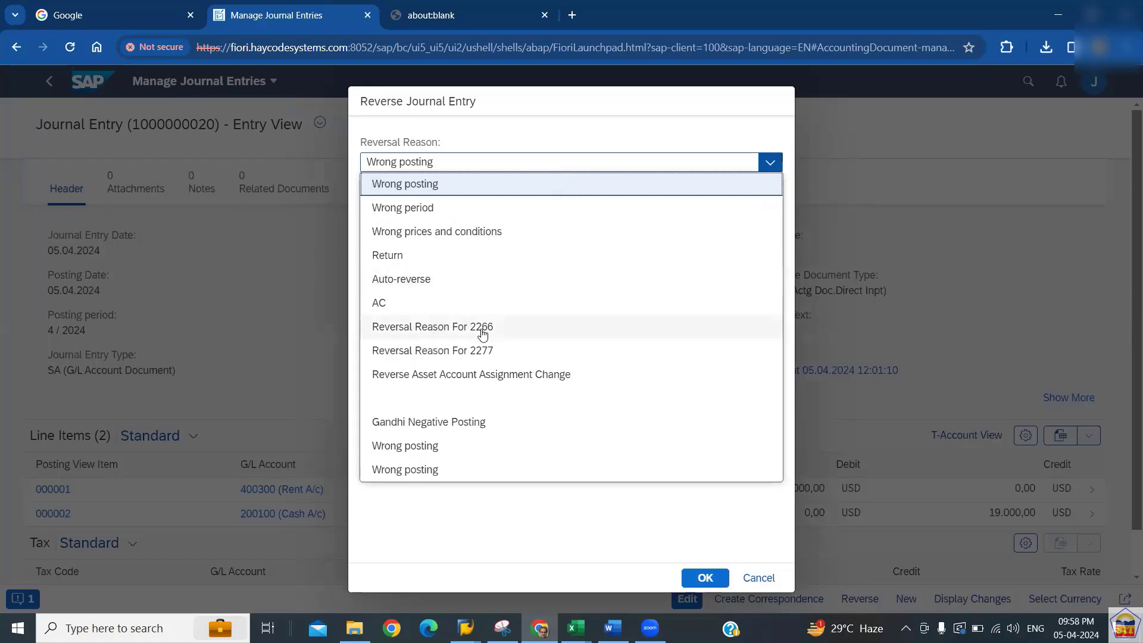
pyautogui.click(482, 331)
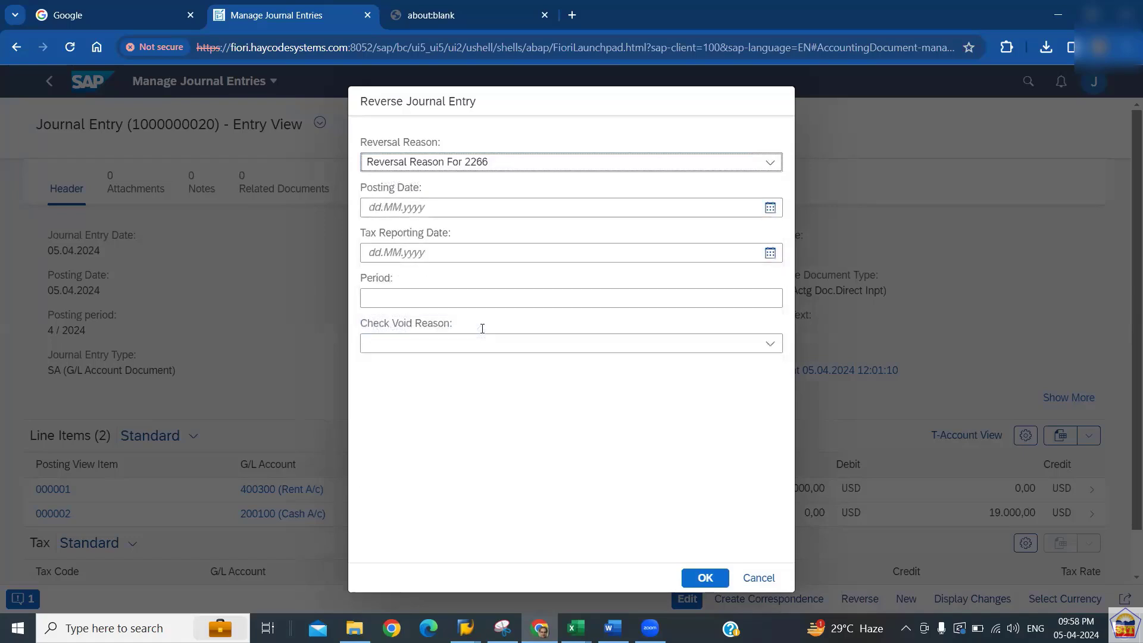
pyautogui.click(703, 579)
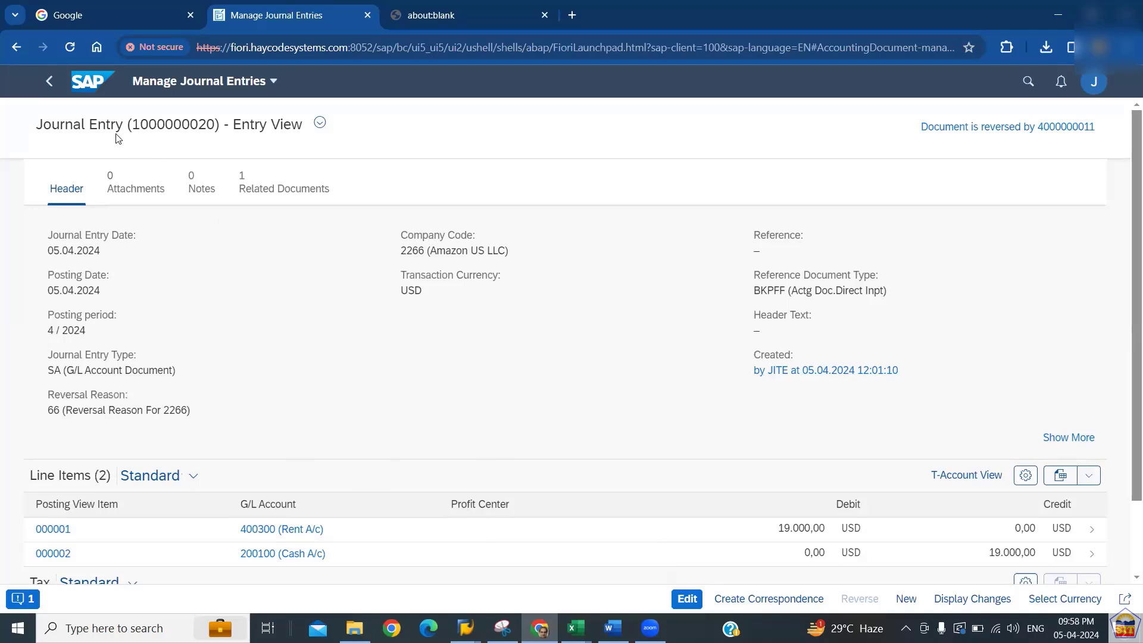
pyautogui.moveTo(131, 124); pyautogui.dragTo(220, 124)
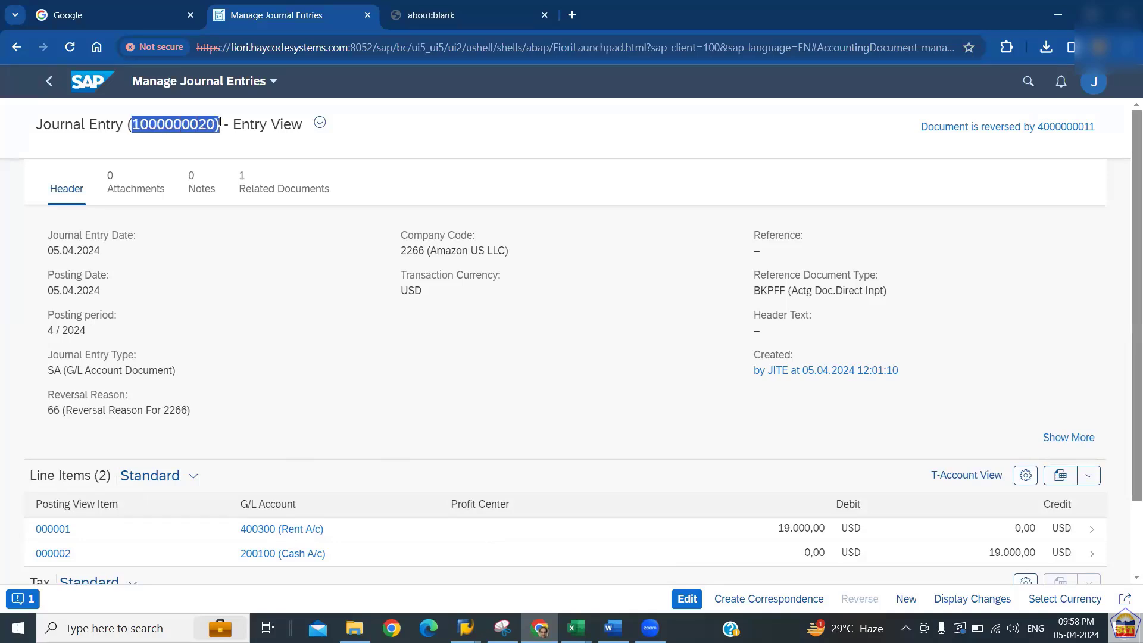
pyautogui.click(251, 190)
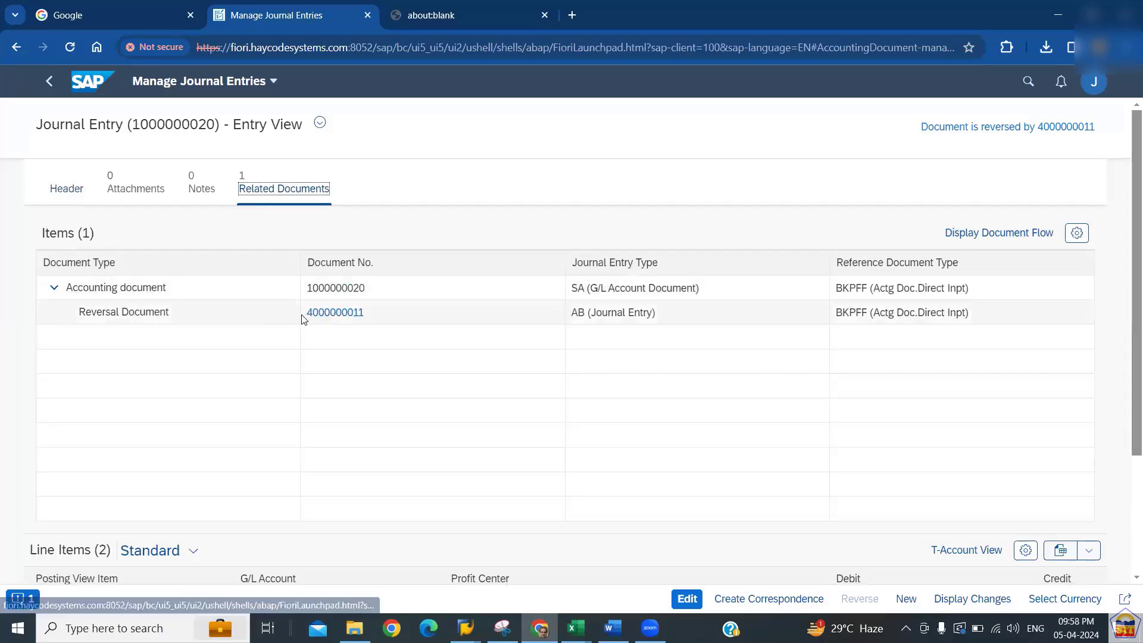
pyautogui.moveTo(303, 314); pyautogui.dragTo(375, 320)
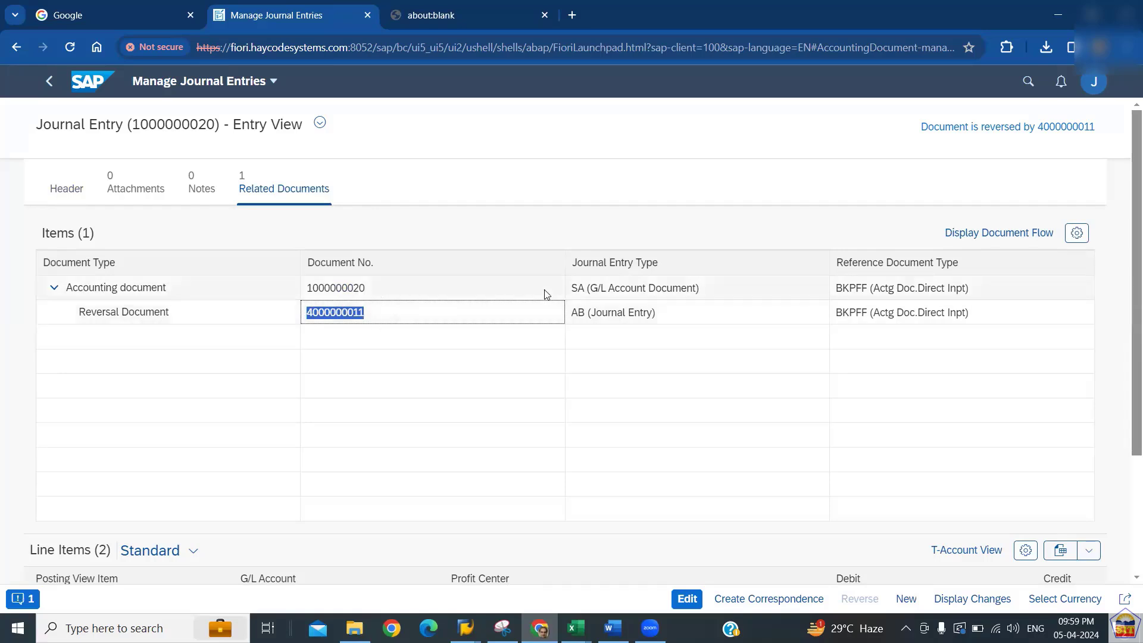
pyautogui.moveTo(572, 312); pyautogui.dragTo(648, 312)
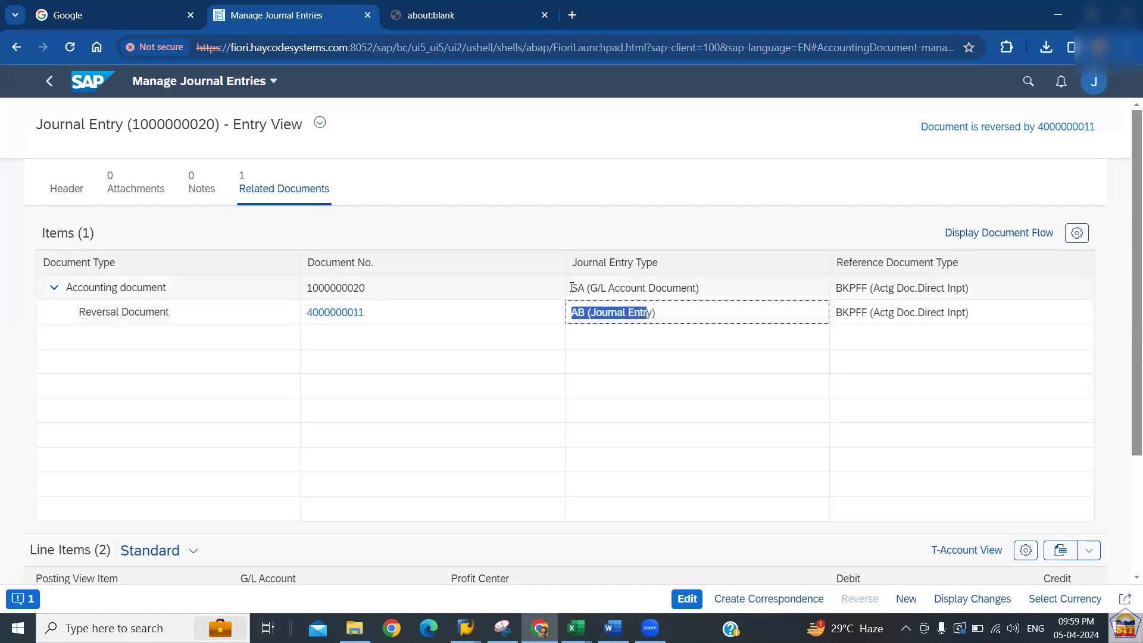
pyautogui.moveTo(572, 287); pyautogui.dragTo(643, 291)
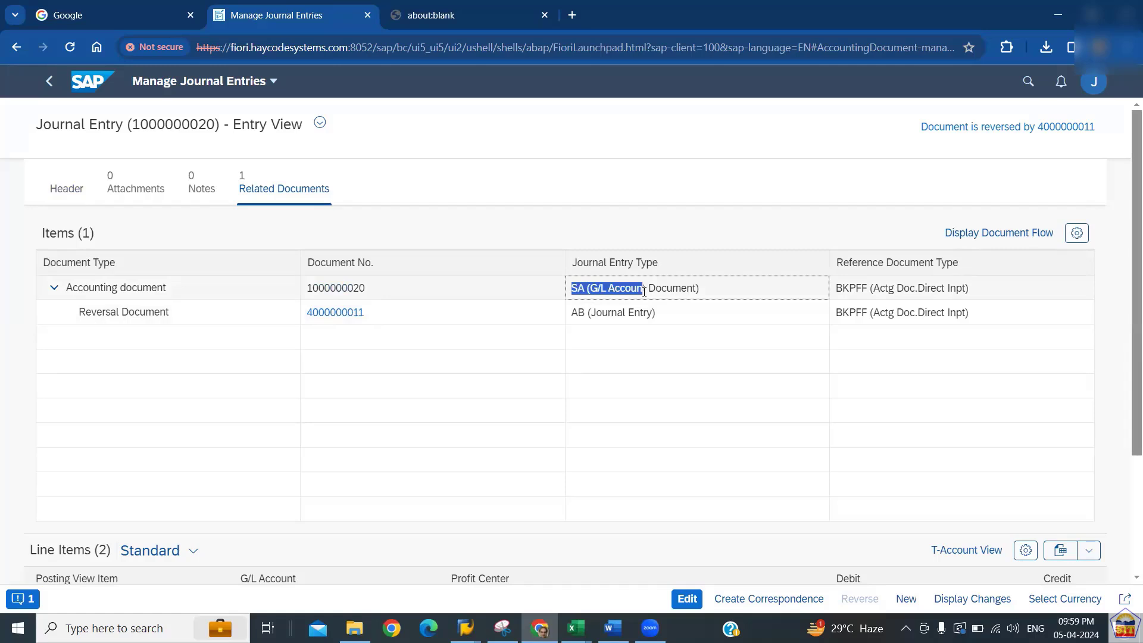
pyautogui.click(344, 320)
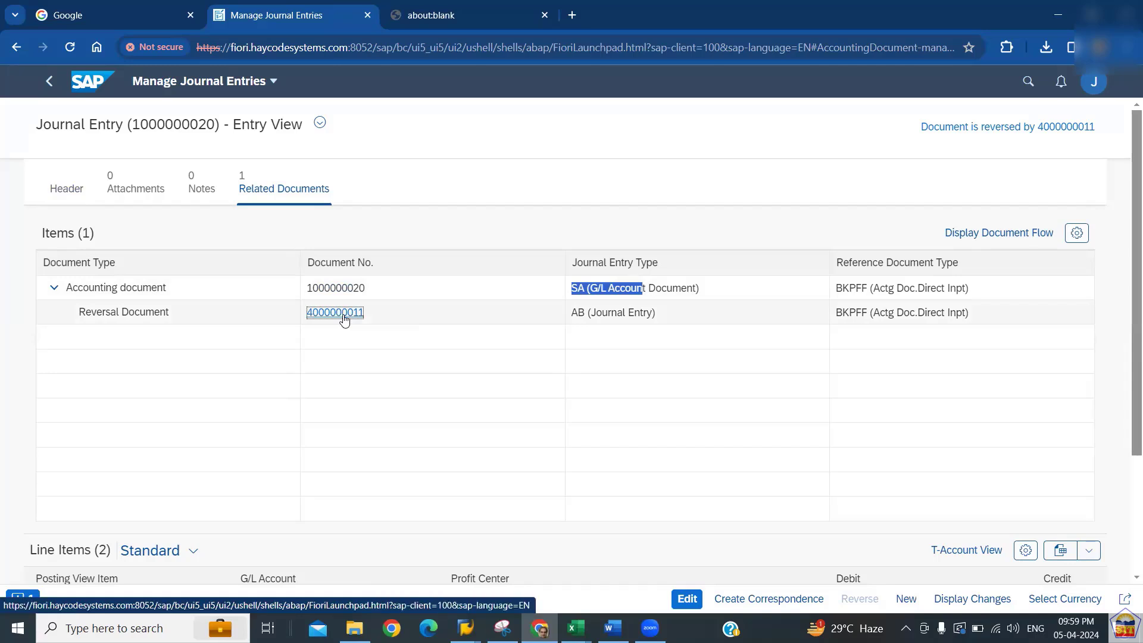
pyautogui.click(344, 319)
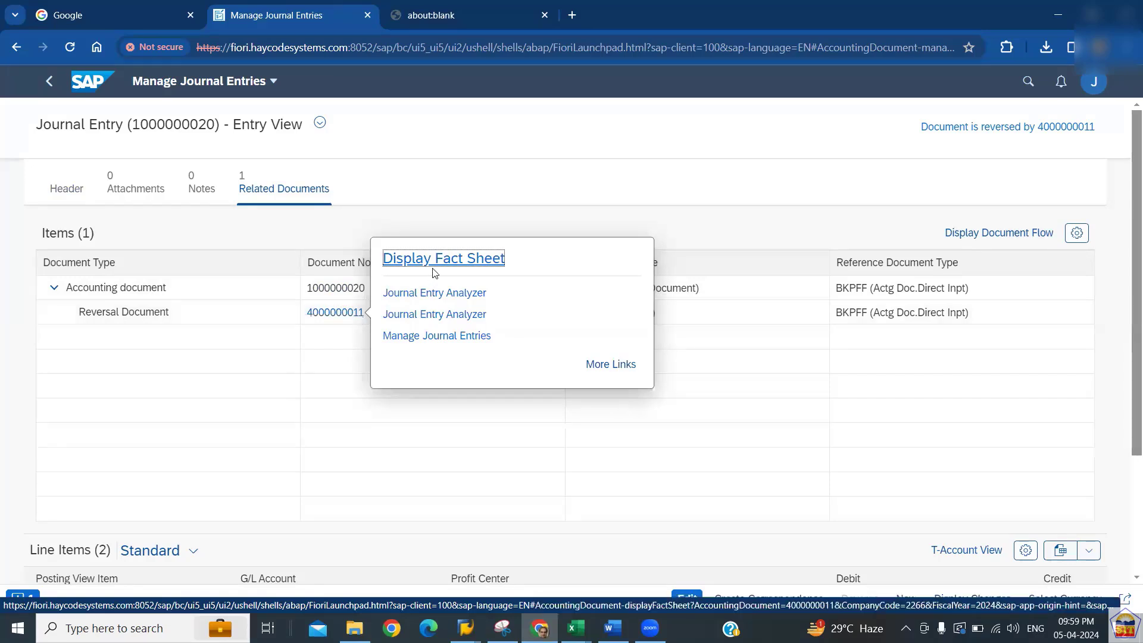
pyautogui.click(439, 298)
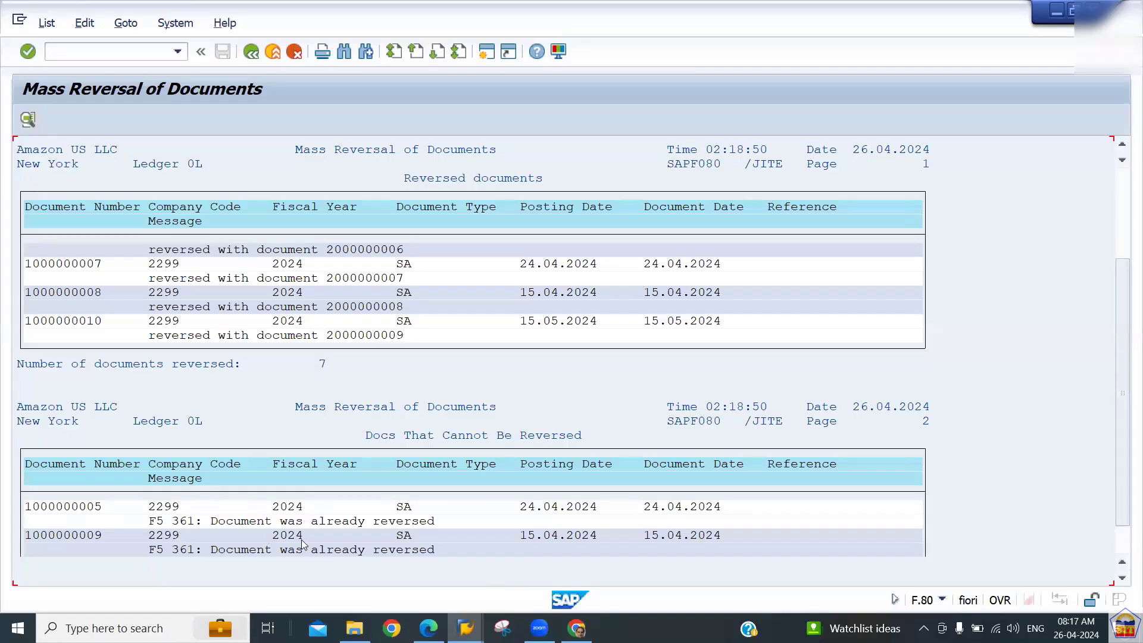
# Leave the mass reversal results, switch to Chrome and open Manage Journal Entries from the Fiori home page
pyautogui.click(252, 52)
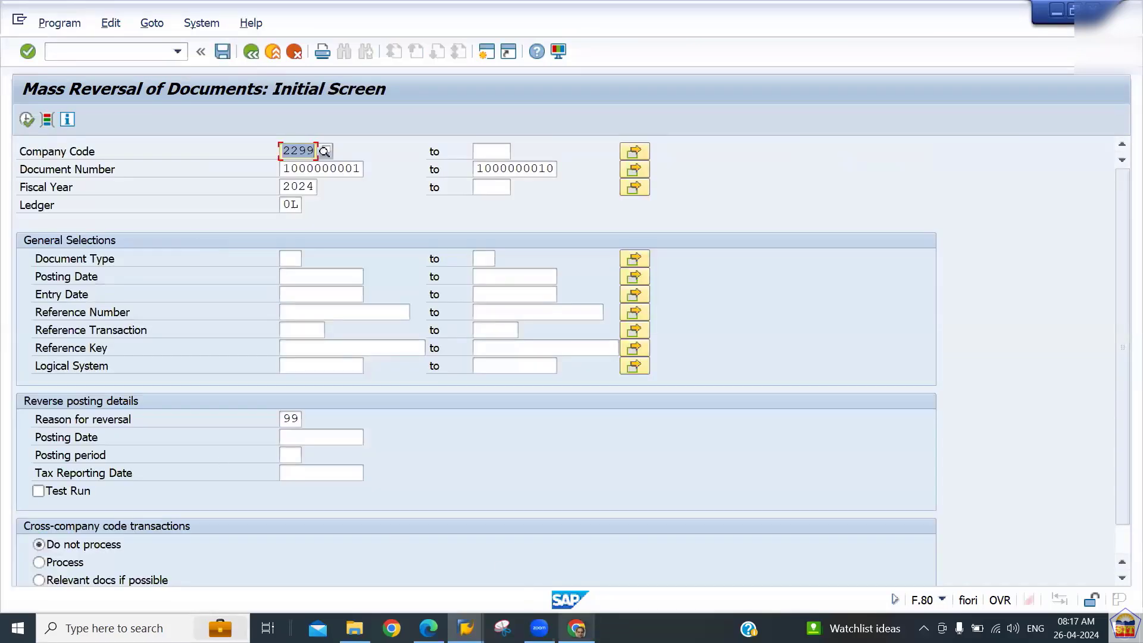
pyautogui.click(578, 630)
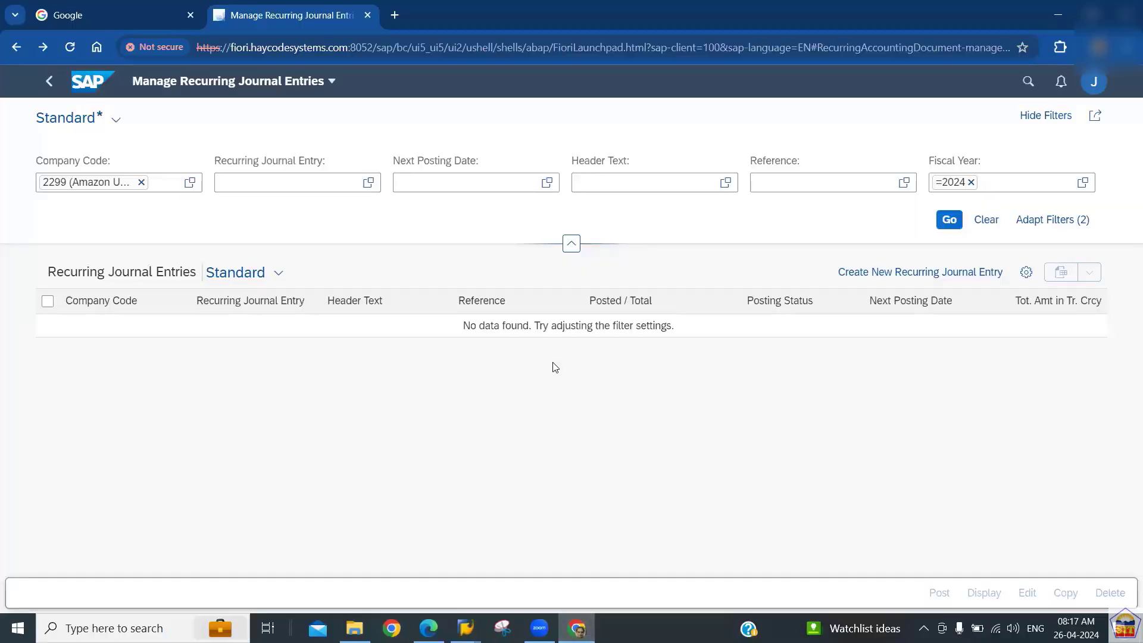
pyautogui.click(88, 89)
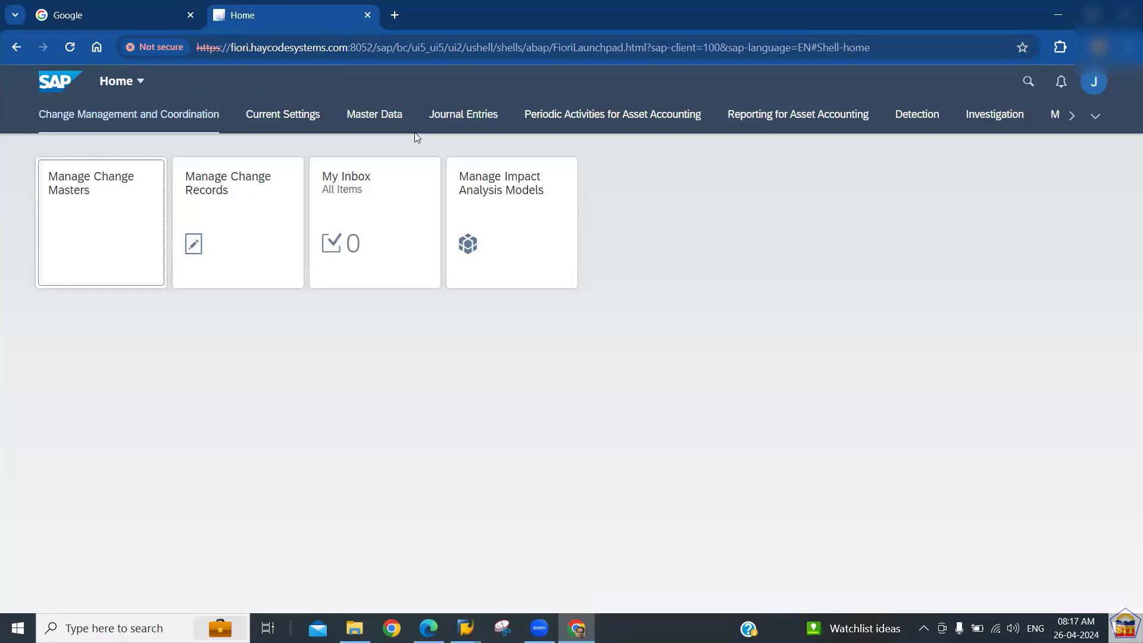
pyautogui.click(454, 121)
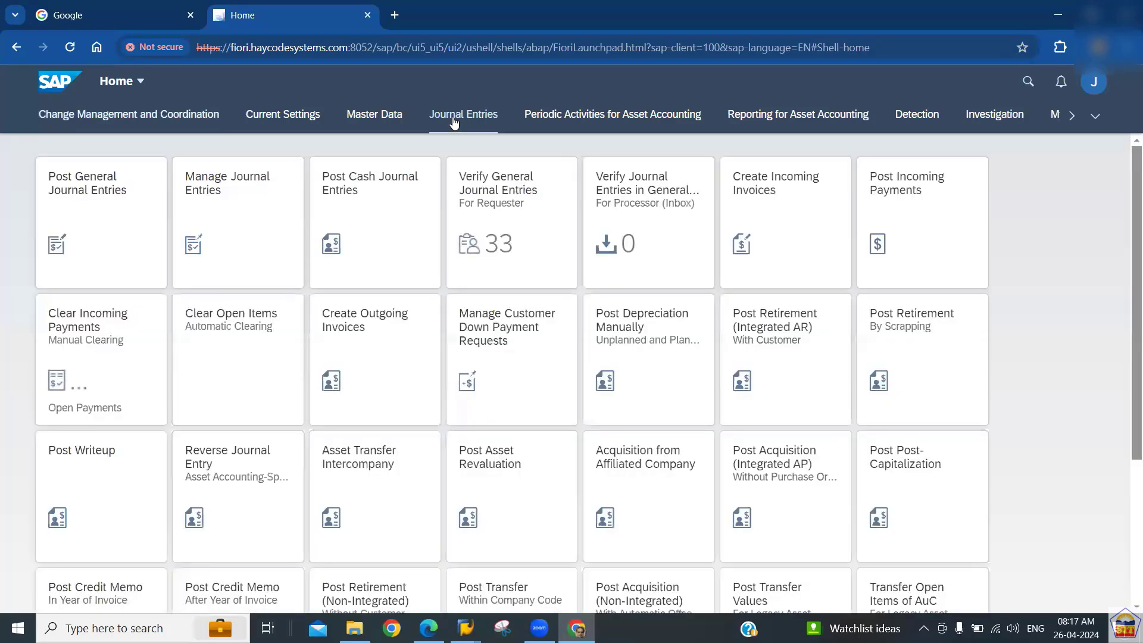
pyautogui.click(255, 202)
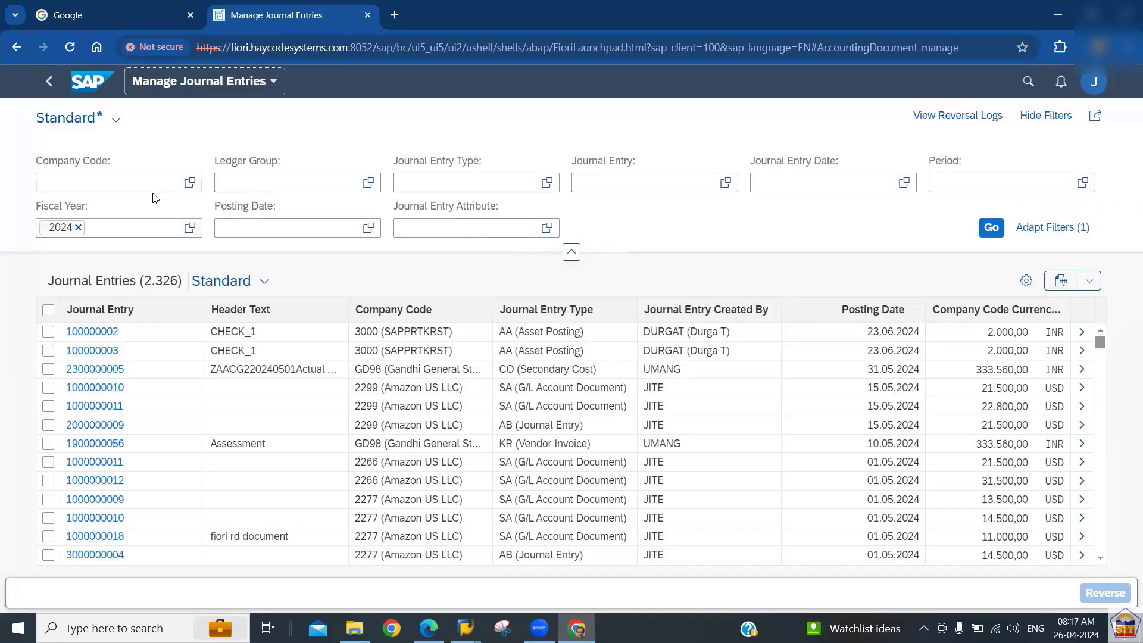
# Filter the journal entries by company code 2299 (Amazon US LLC) and run the selection
pyautogui.click(103, 182)
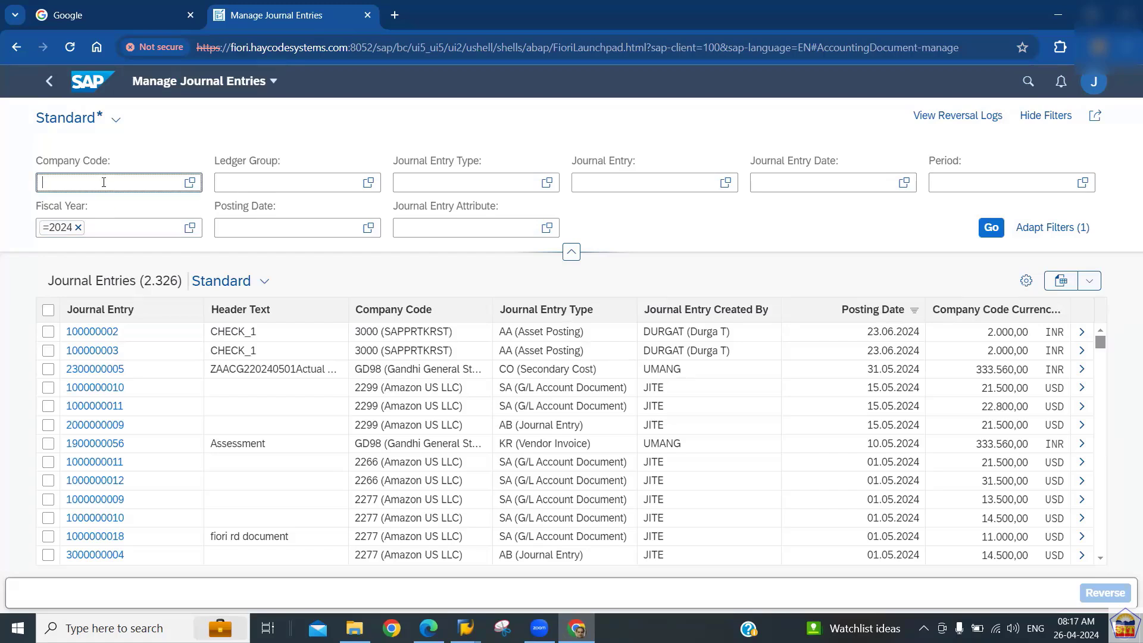
pyautogui.write('2299')
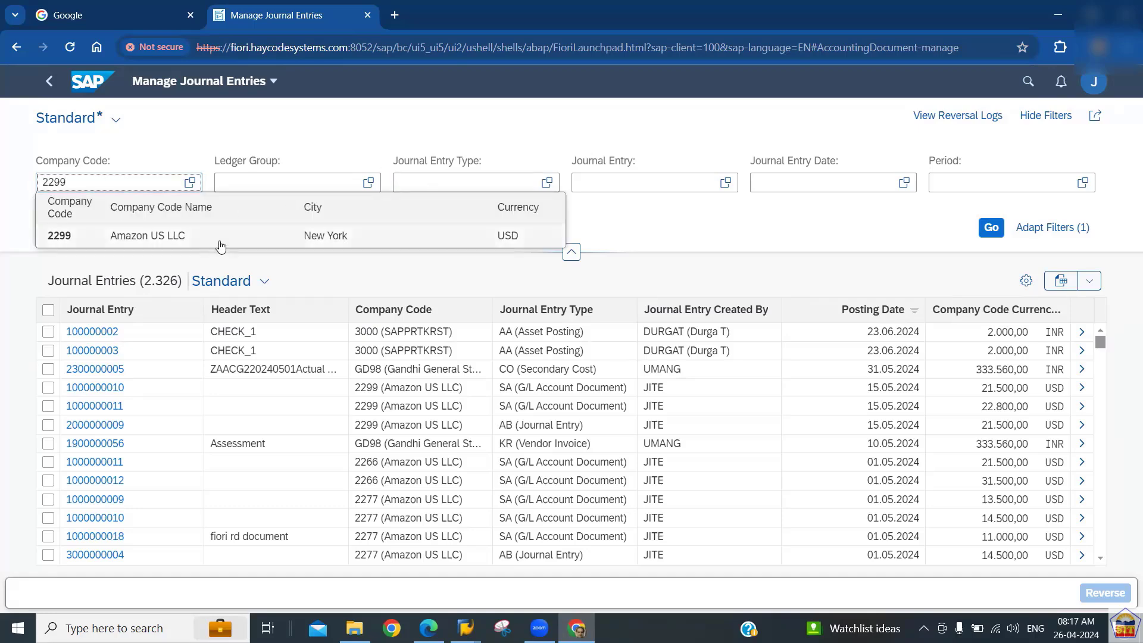
pyautogui.click(220, 235)
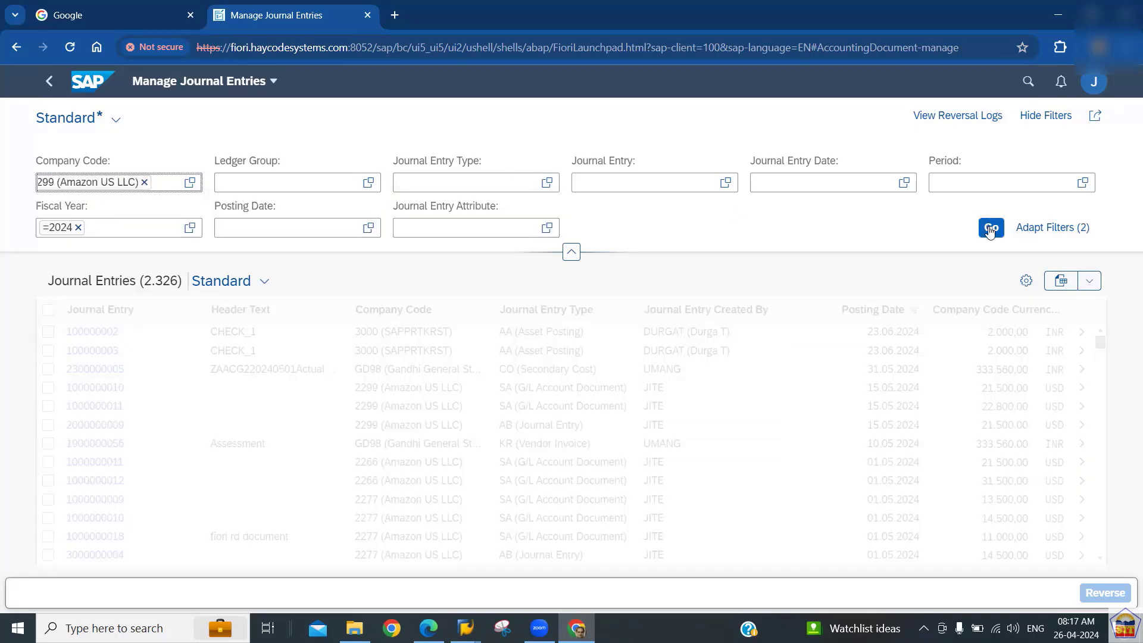
pyautogui.click(990, 229)
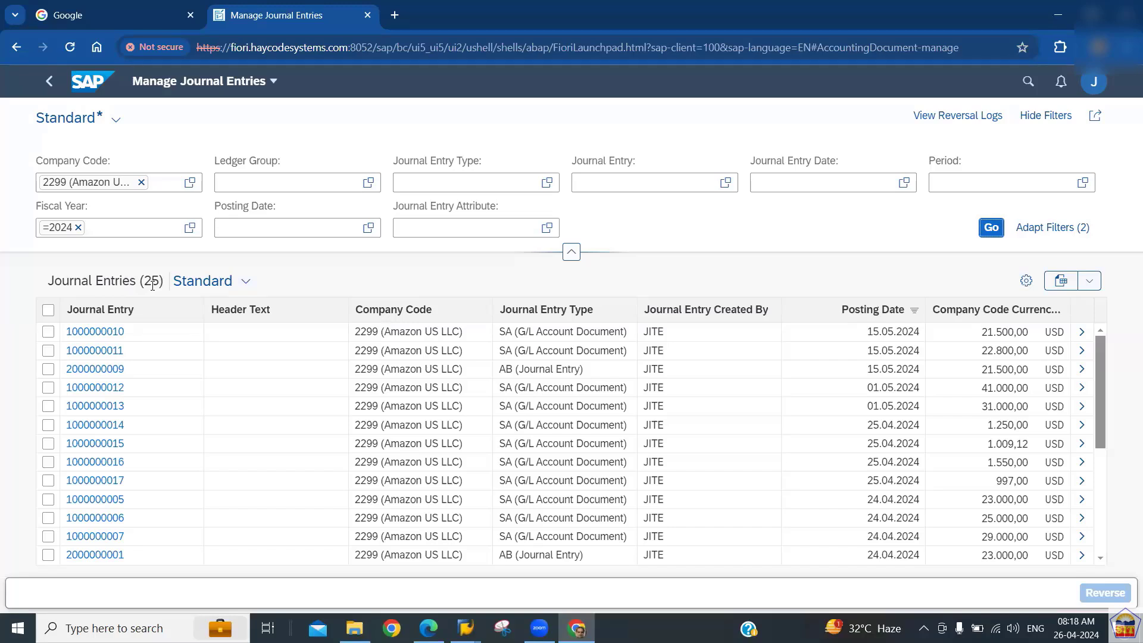
pyautogui.click(48, 425)
pyautogui.click(48, 443)
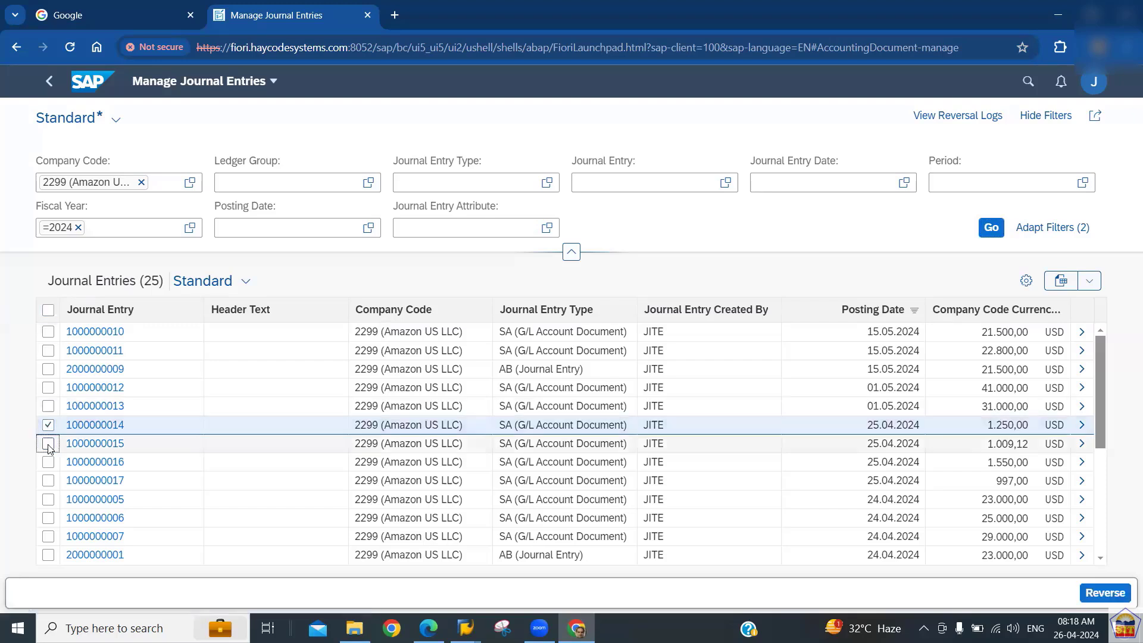
pyautogui.click(48, 499)
pyautogui.click(48, 518)
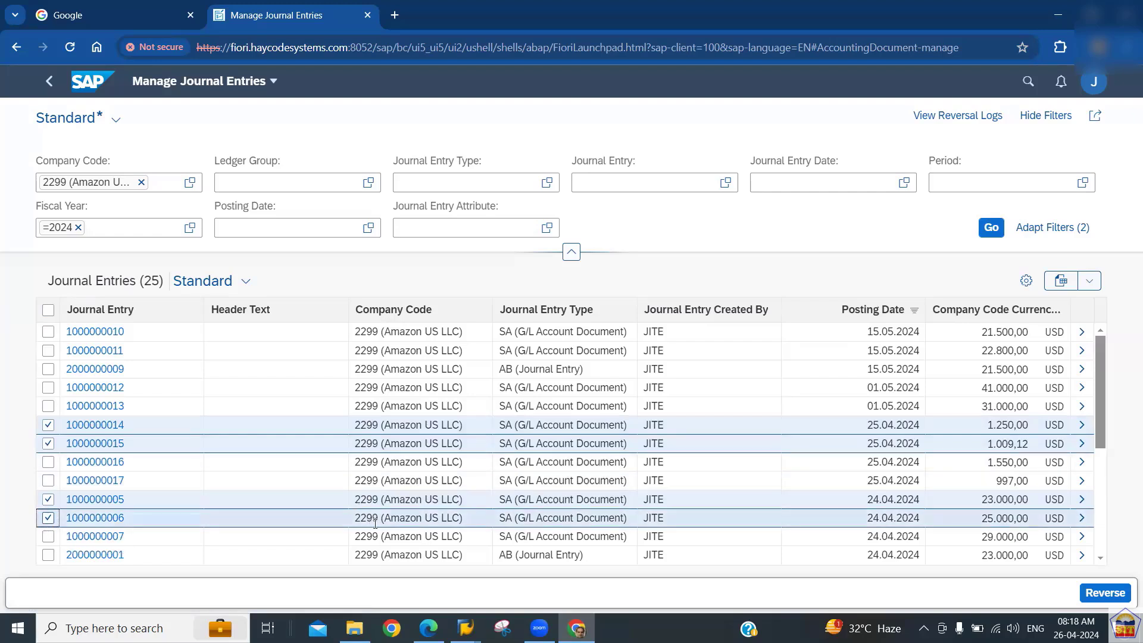
pyautogui.click(1105, 594)
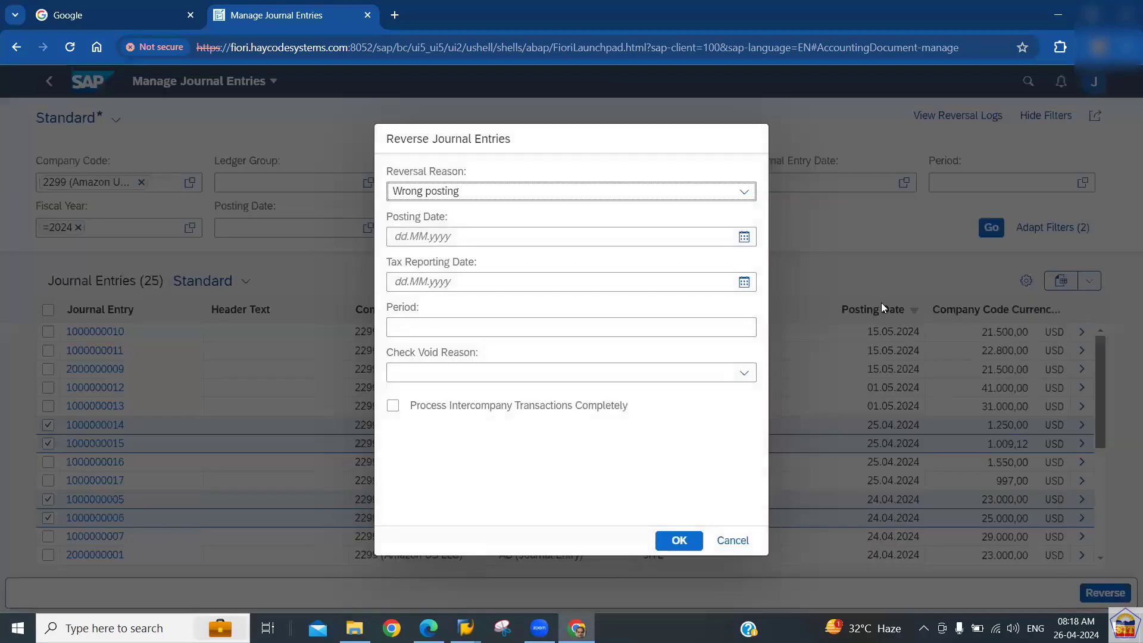
pyautogui.click(522, 196)
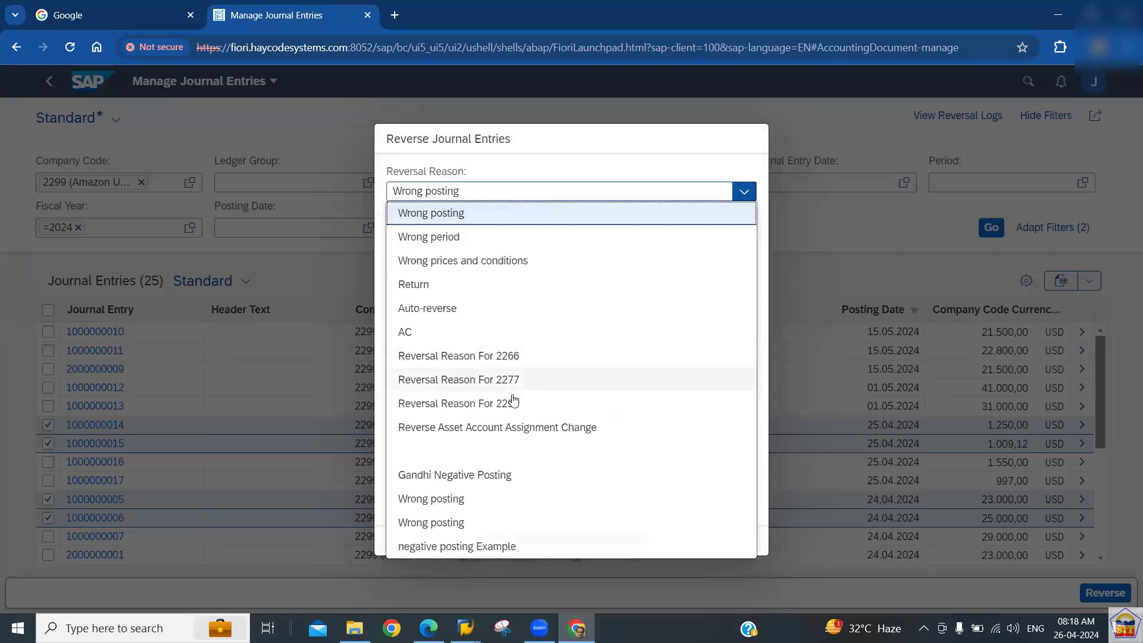
pyautogui.click(479, 405)
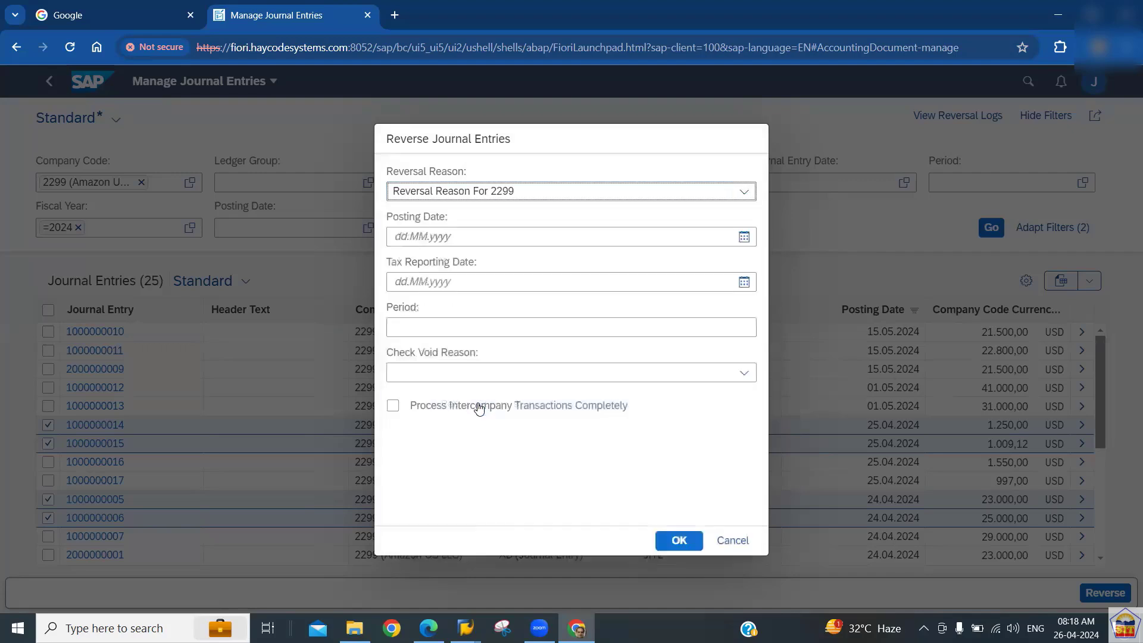
pyautogui.click(512, 193)
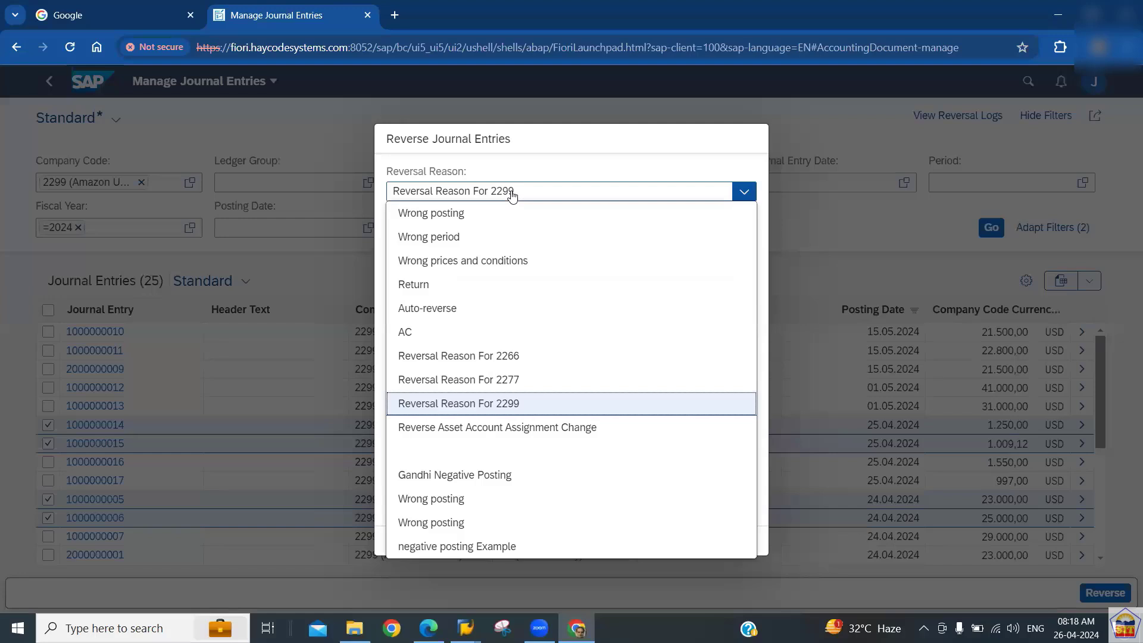
pyautogui.click(512, 193)
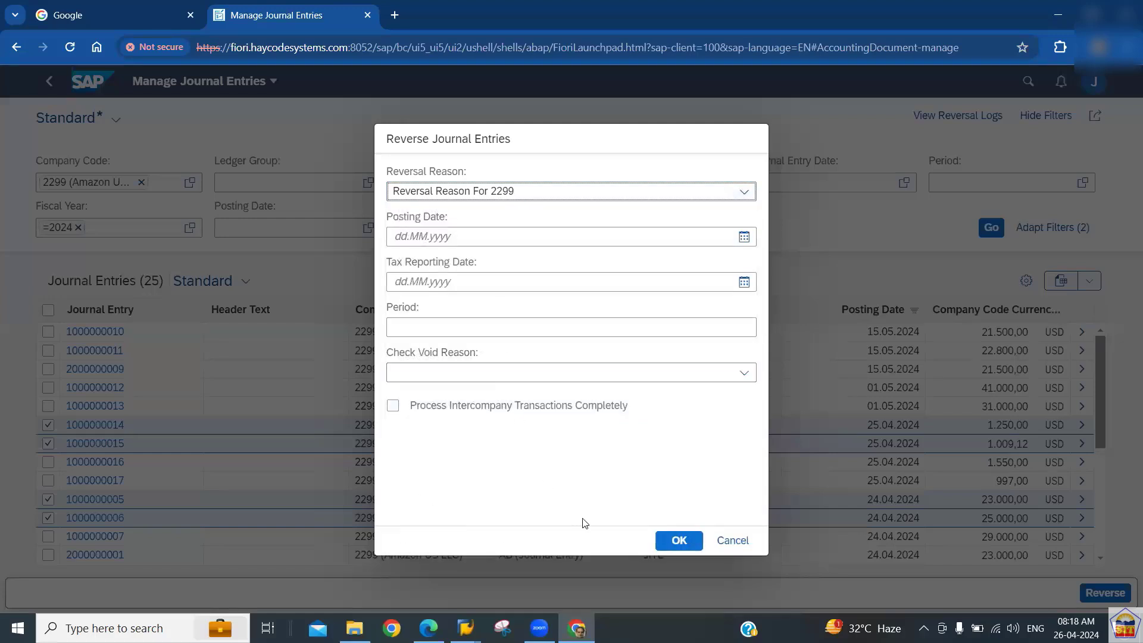
pyautogui.click(676, 543)
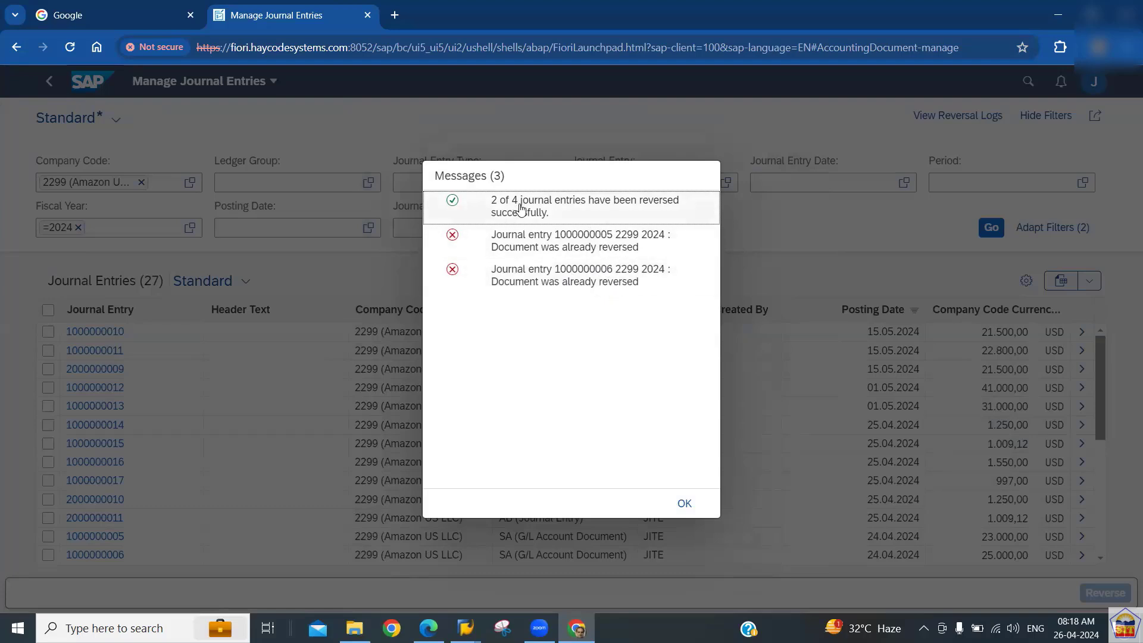
pyautogui.click(684, 503)
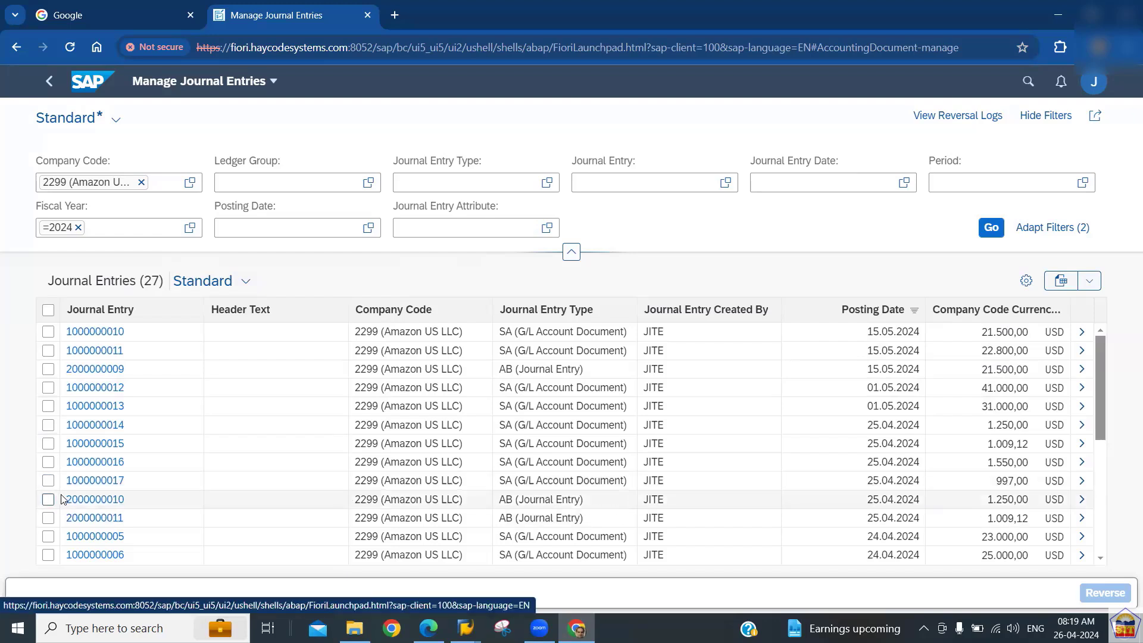
pyautogui.click(90, 505)
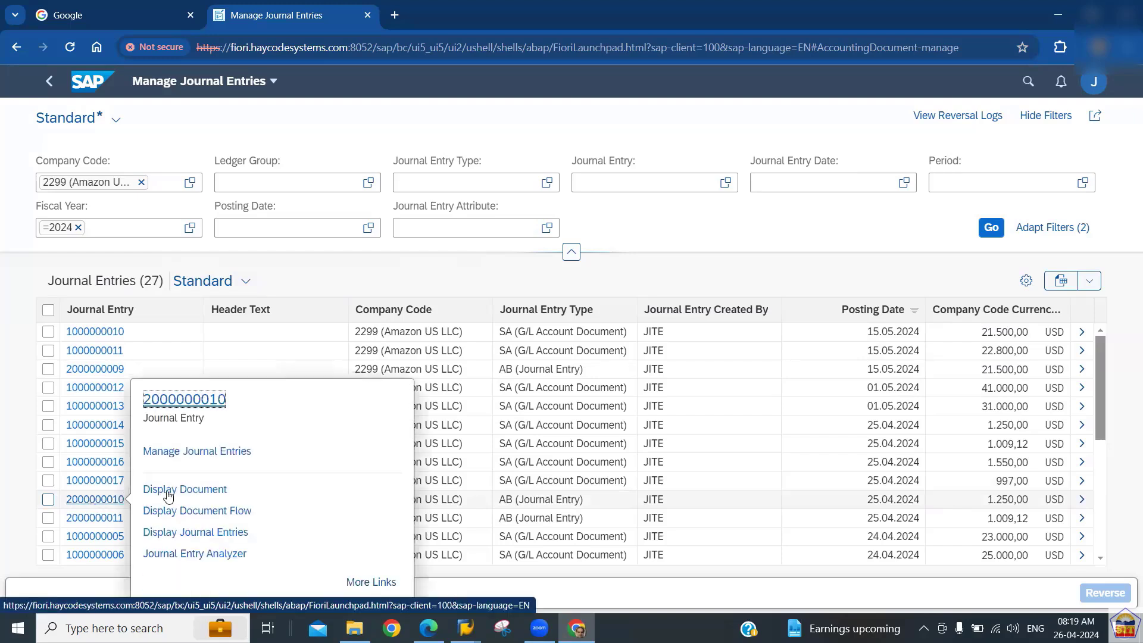
pyautogui.click(186, 516)
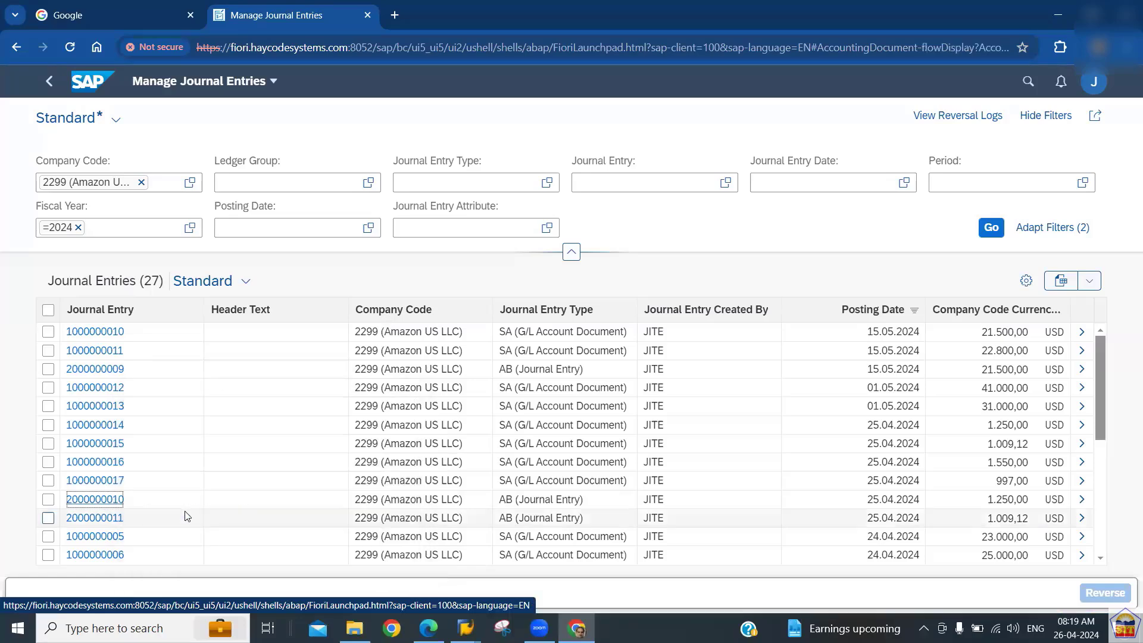